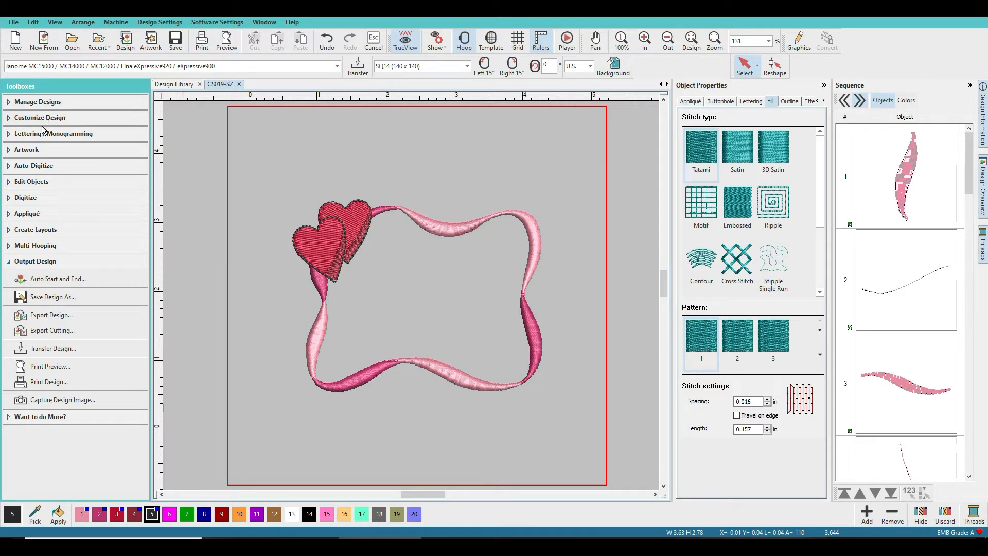
Browse the valentine designs in the Design Library and return to the CS019-SZ design
left_click(55, 102)
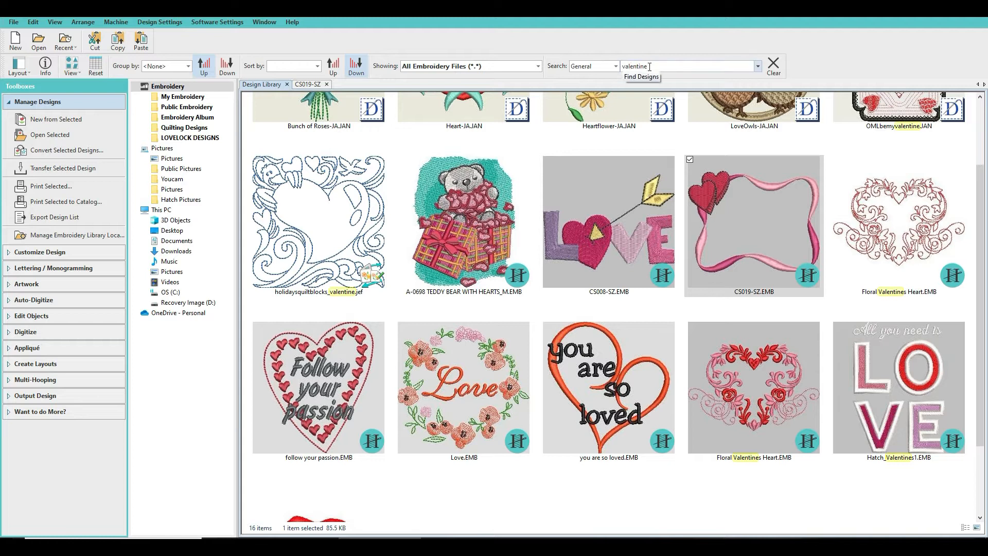
scroll(619, 192, "up", 1)
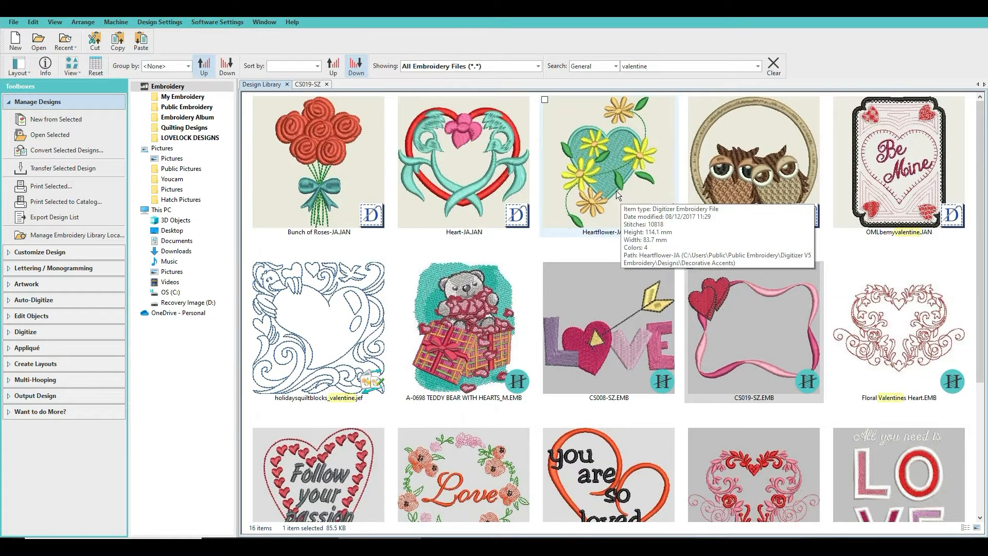
scroll(616, 190, "up", 2)
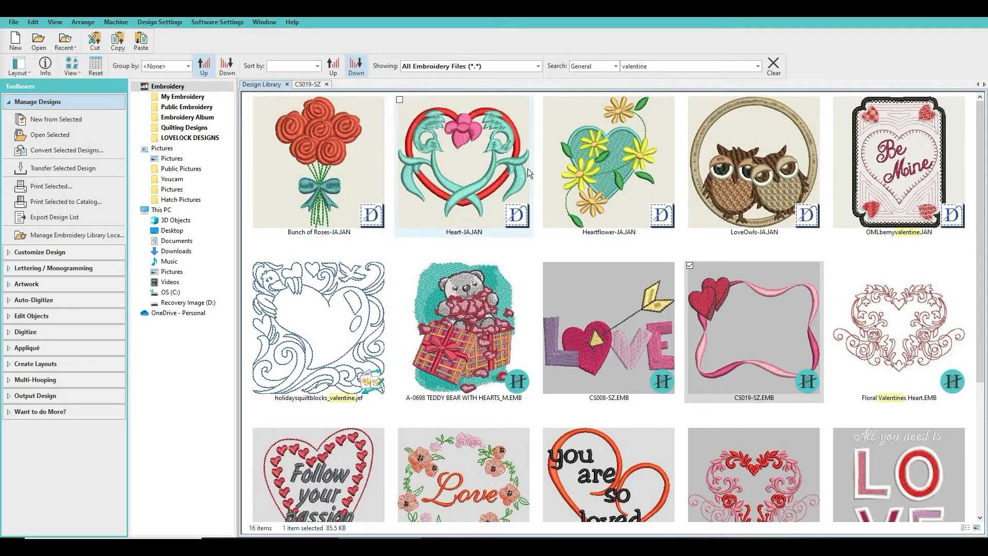
scroll(674, 381, "down", 6)
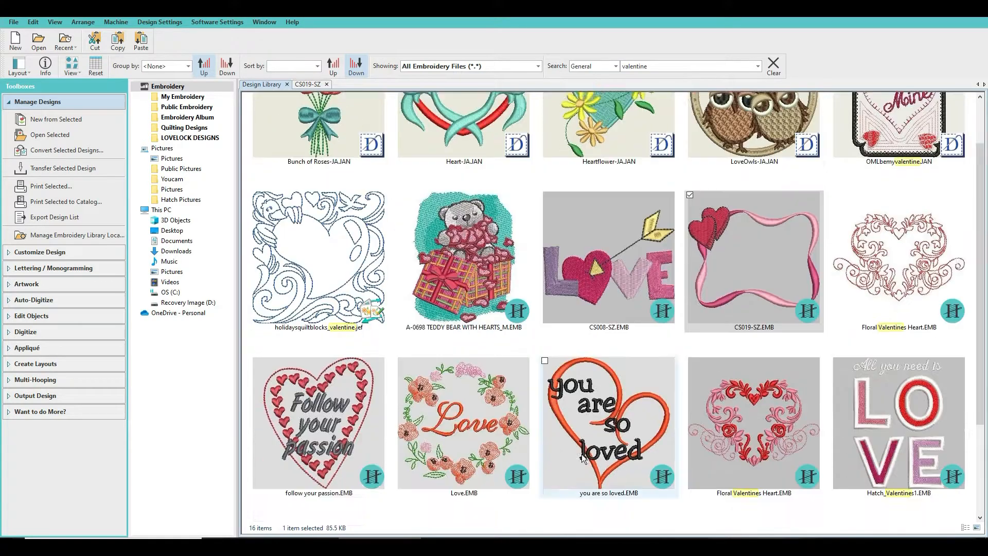
scroll(675, 381, "up", 1)
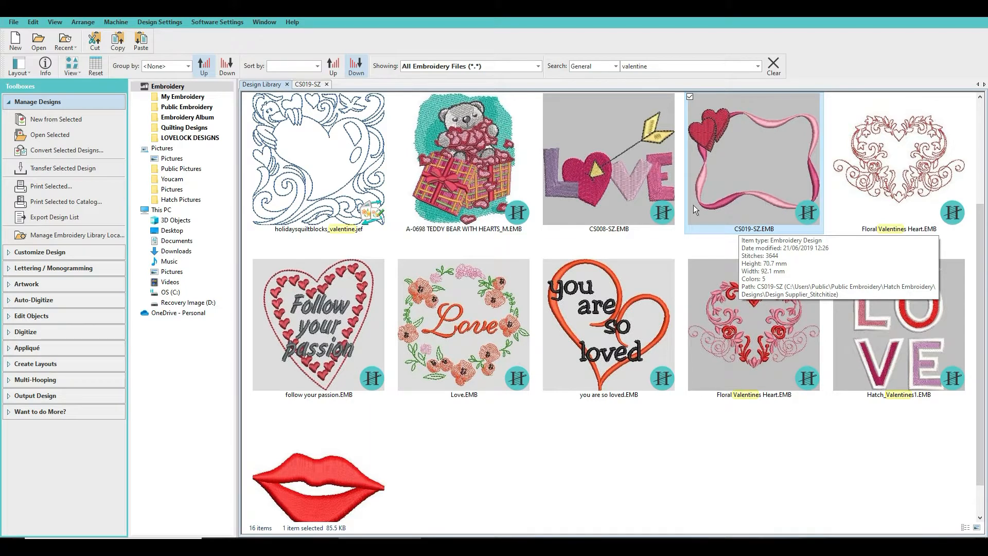
left_click(309, 84)
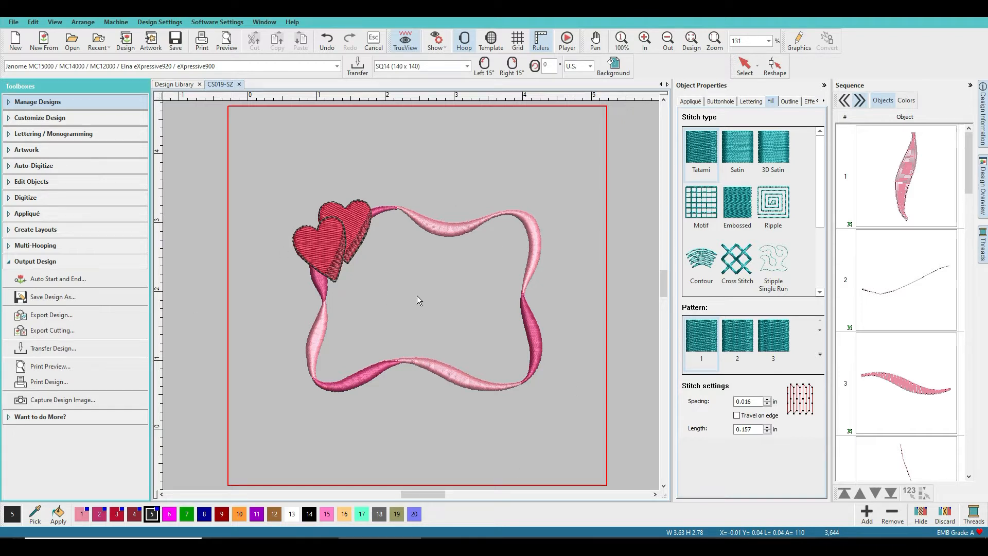
Set the embroidery machine to Janome MC500E / 450E / 400E / Elna eXpressive830
left_click(337, 66)
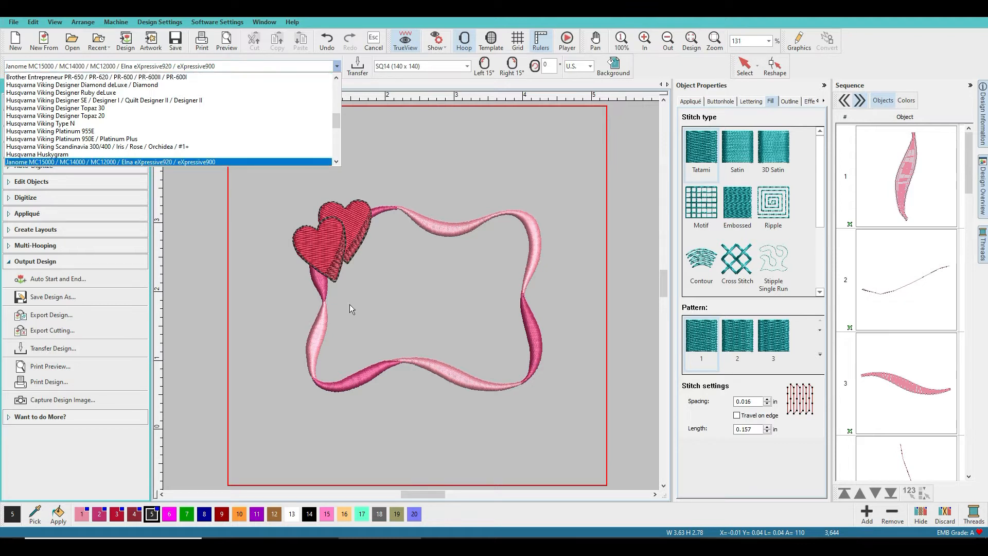
scroll(92, 138, "down", 3)
scroll(90, 135, "down", 3)
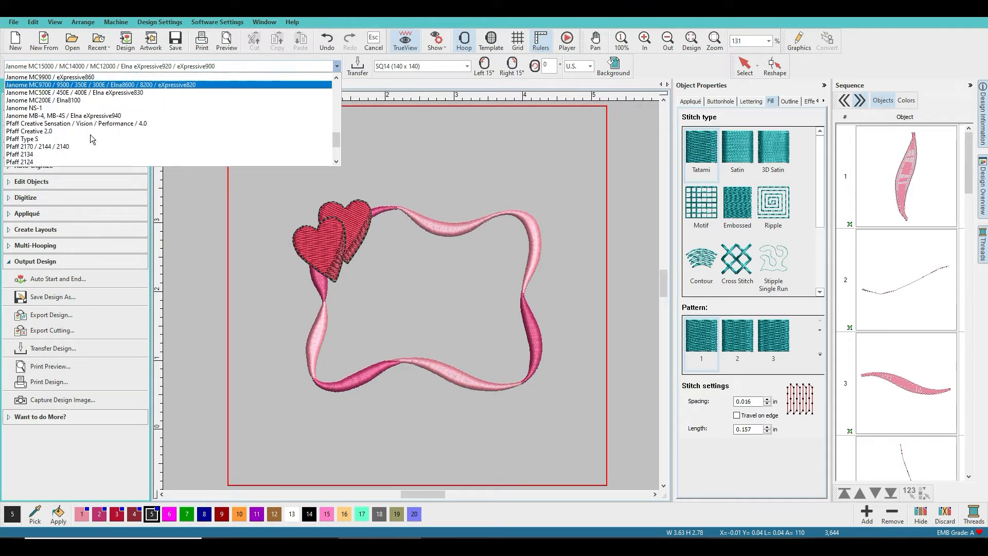
scroll(90, 136, "down", 3)
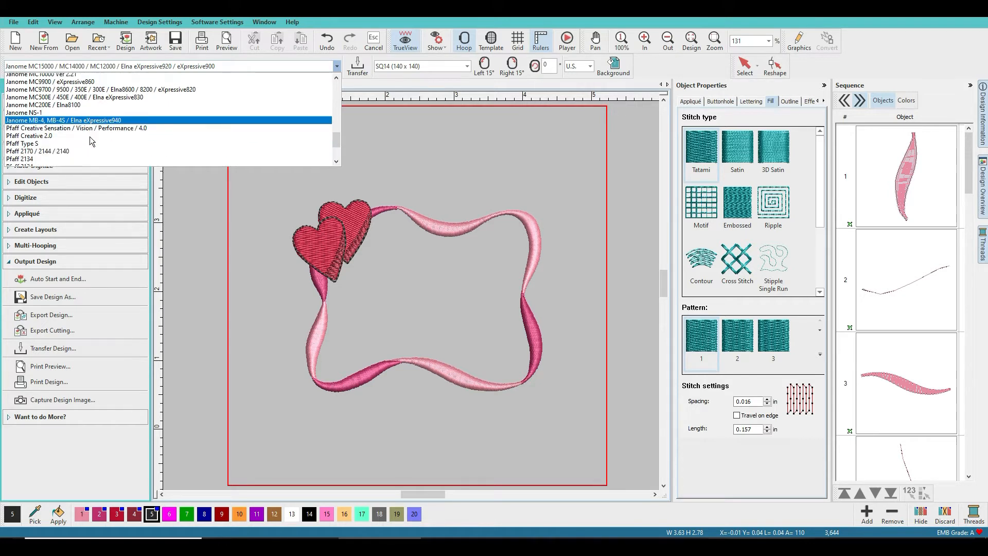
scroll(90, 137, "up", 7)
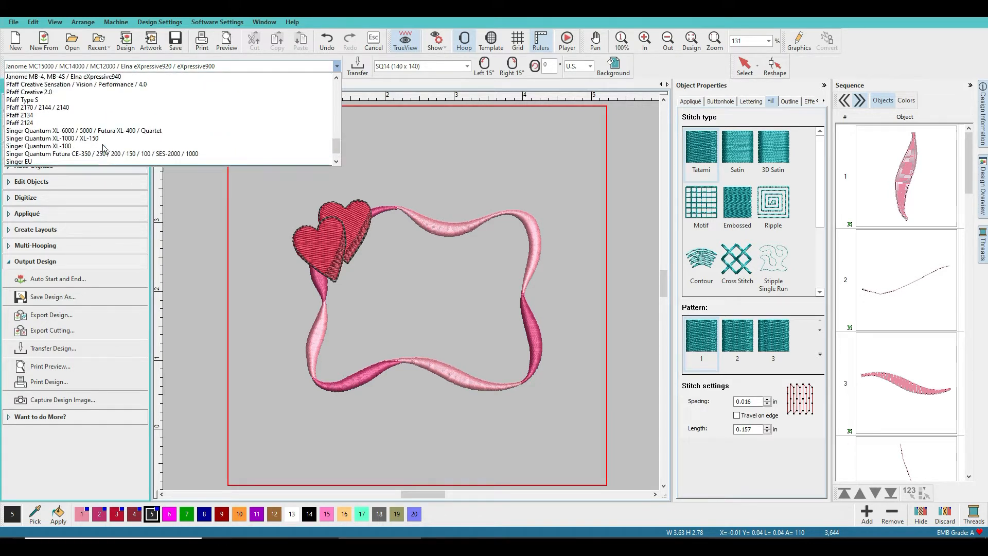
scroll(95, 118, "up", 2)
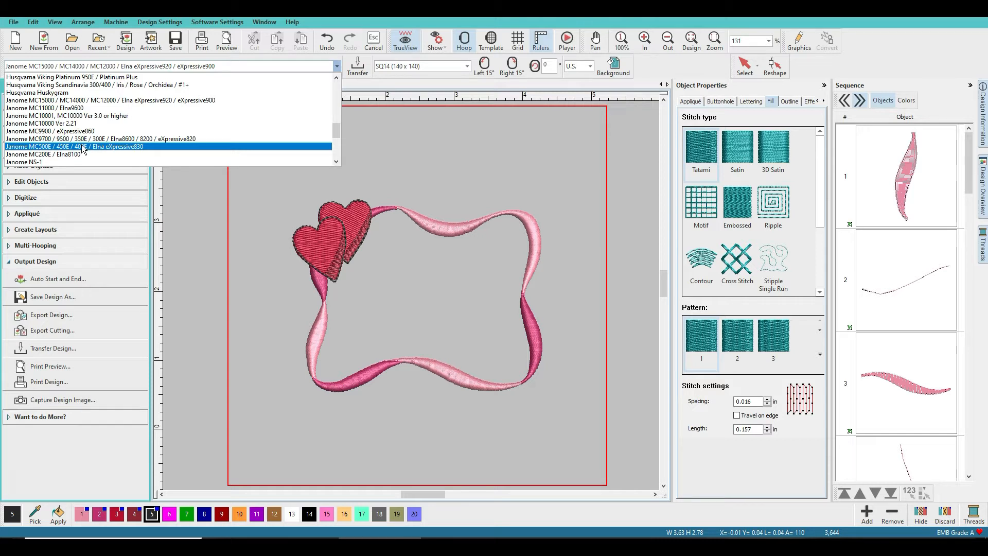
left_click(84, 148)
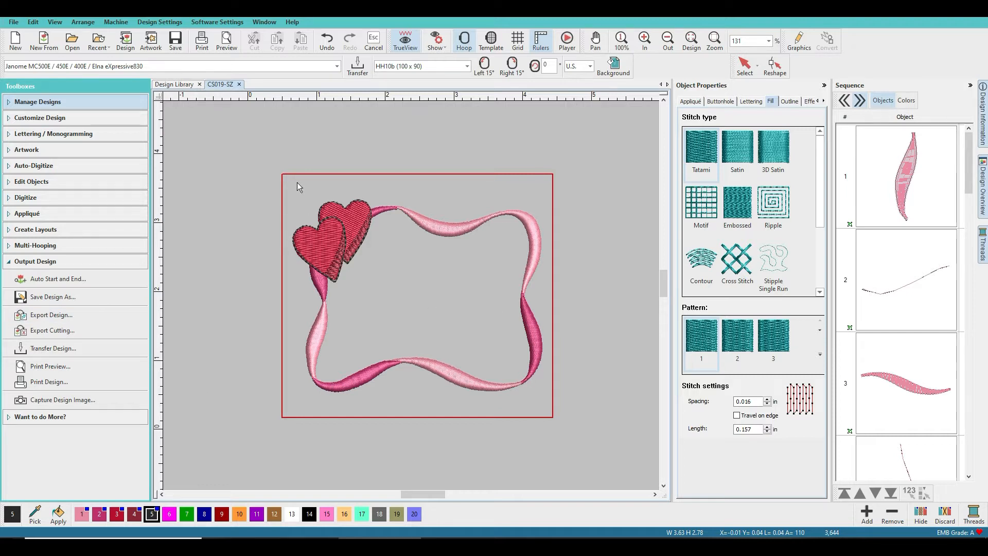
Set the machine to Janome MC15000 / MC14000 / MC12000 / Elna eXpressive920 / eXpressive900 and the hoop to SQ14 (140 x 140)
left_click(337, 67)
scroll(224, 113, "up", 2)
scroll(212, 116, "up", 3)
scroll(209, 120, "down", 5)
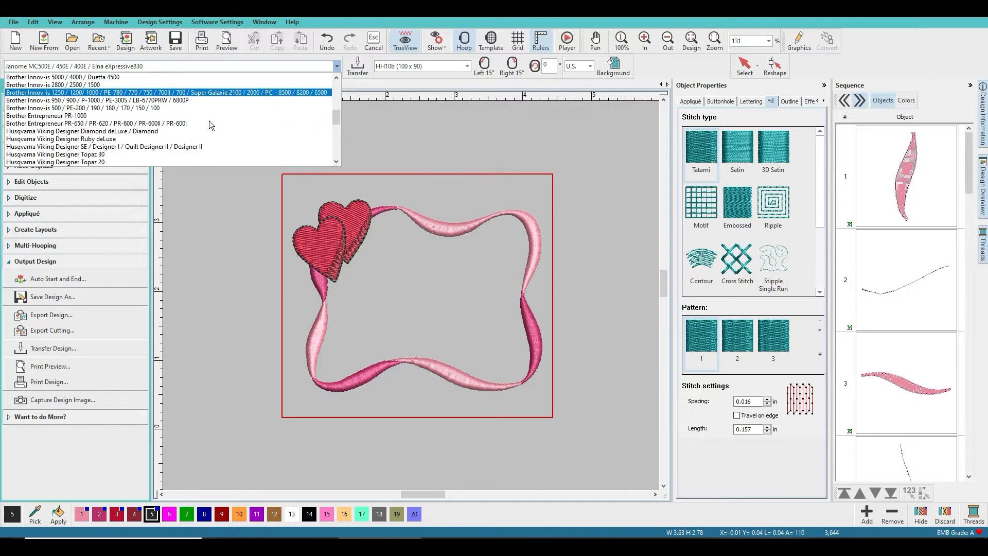
scroll(208, 121, "down", 3)
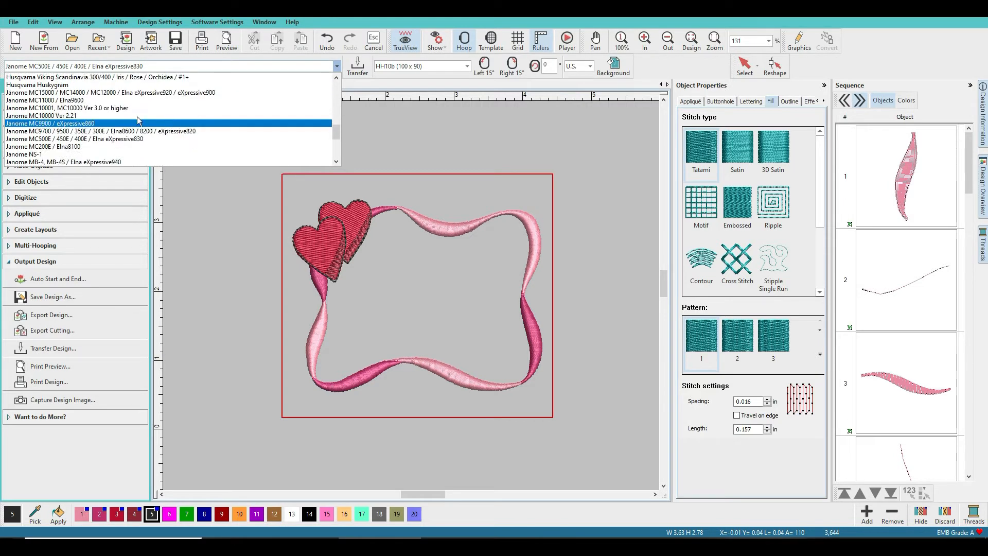
left_click(125, 93)
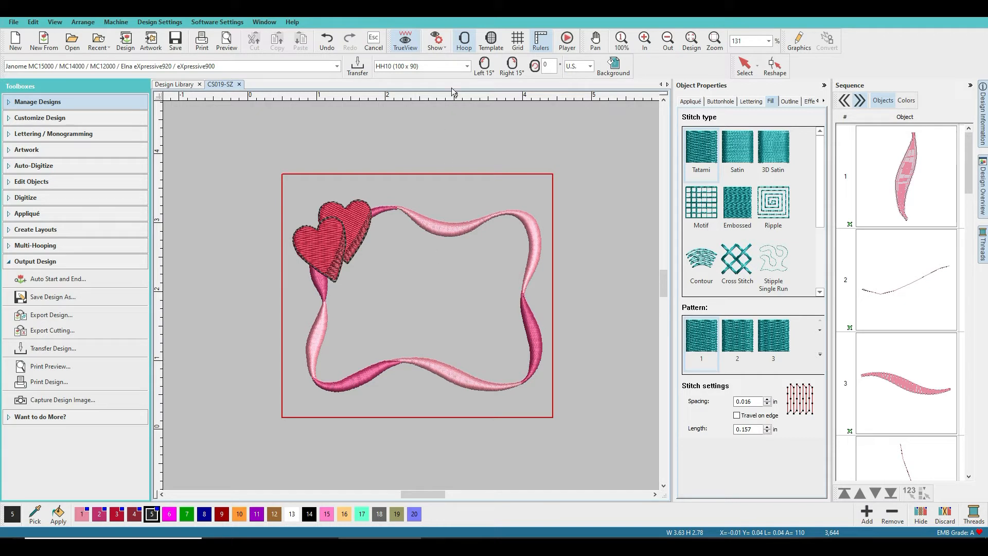
left_click(467, 66)
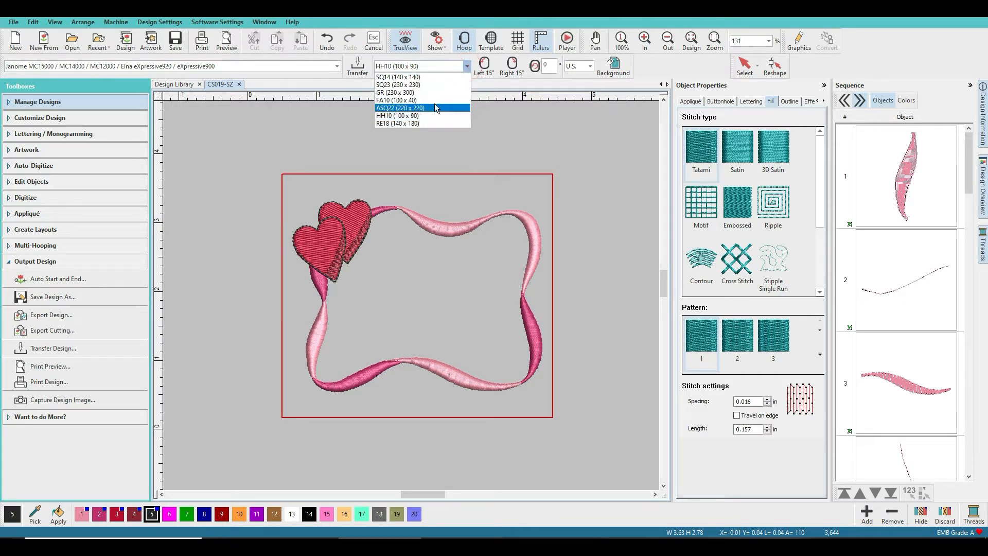
left_click(430, 76)
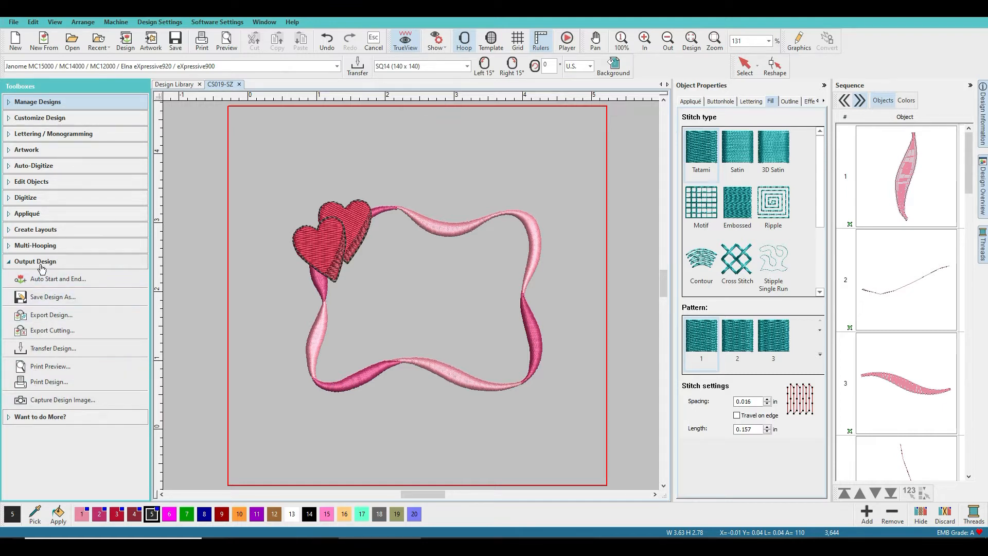
Center the whole heart-and-ribbon frame design on the work area with Auto Center to Work Area
left_click(46, 233)
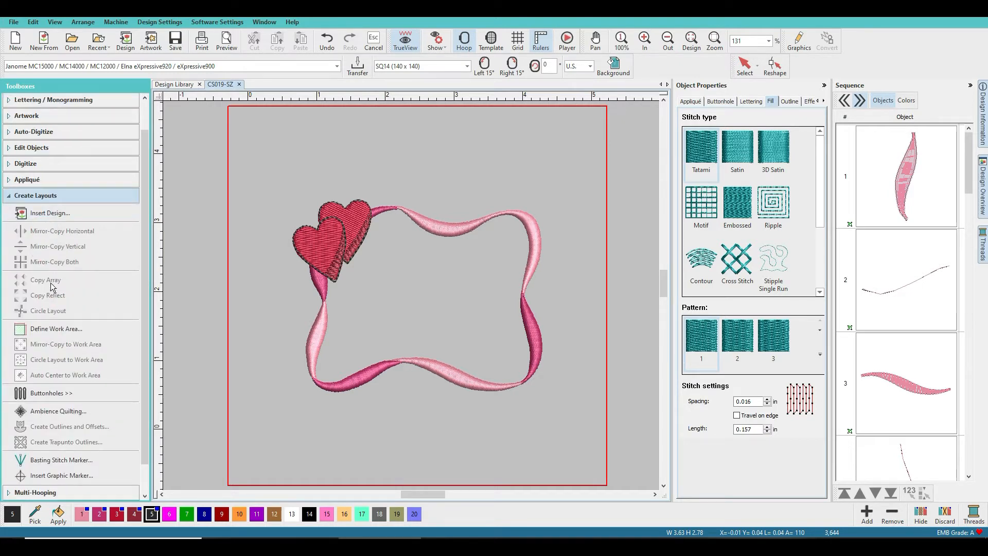
left_click(429, 225)
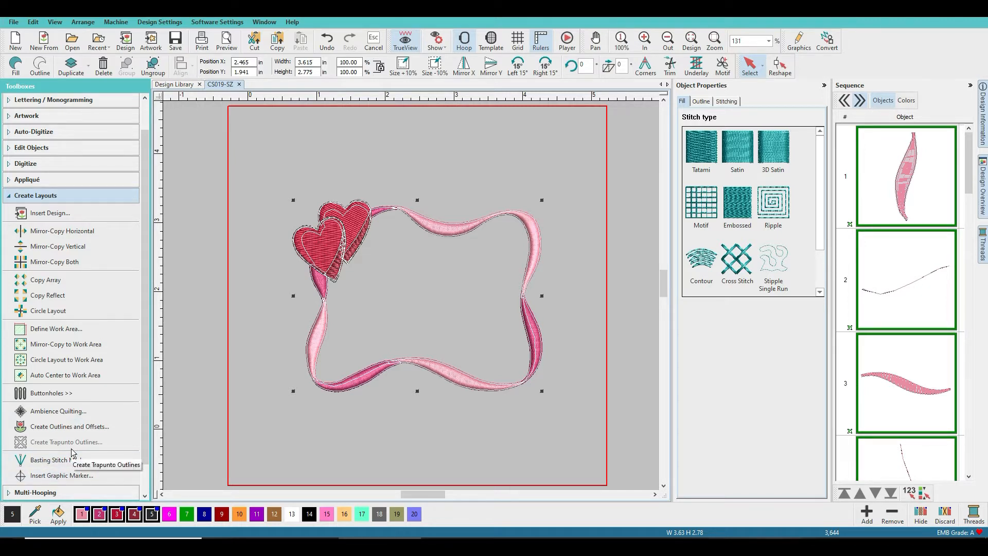
left_click(74, 377)
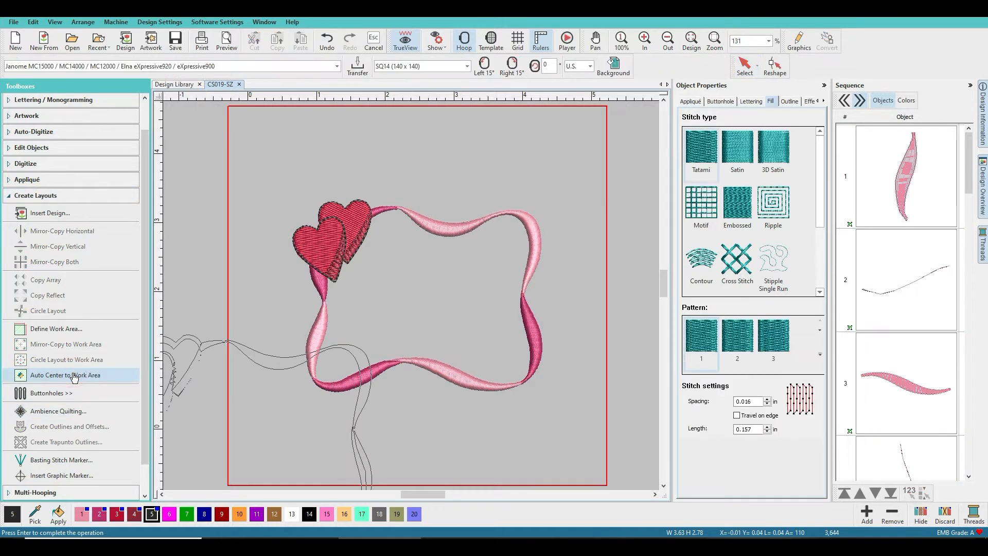
key("Return")
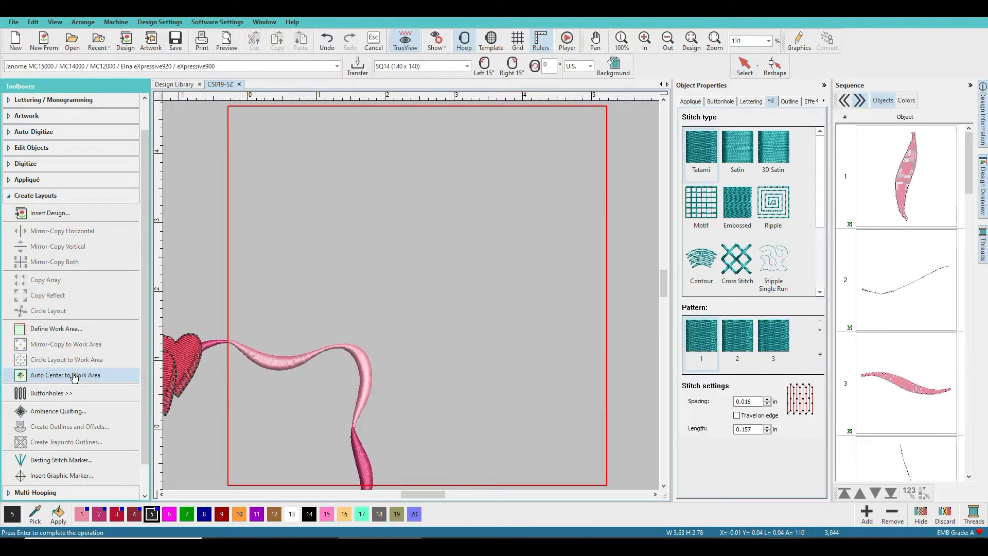
scroll(237, 279, "down", 1)
scroll(411, 297, "down", 1)
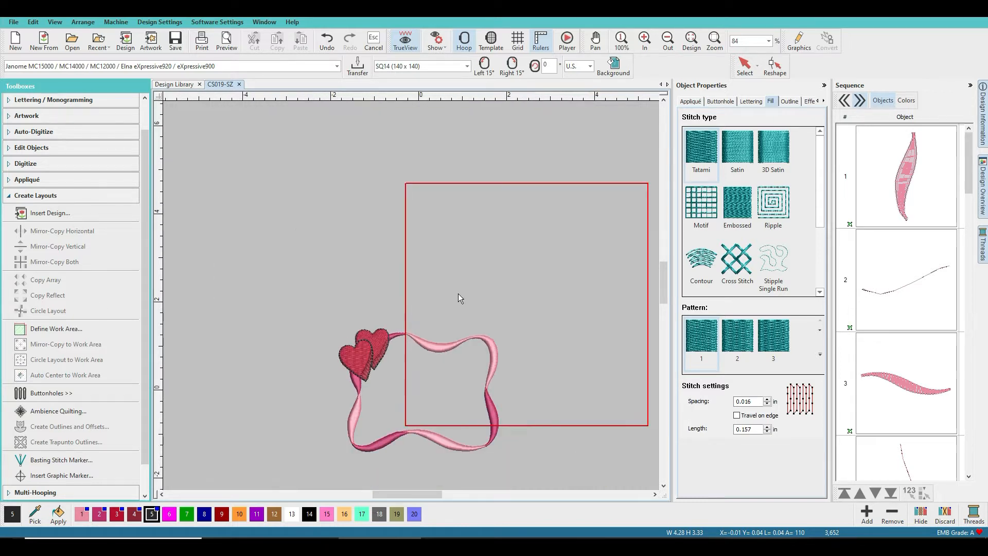
key("Escape")
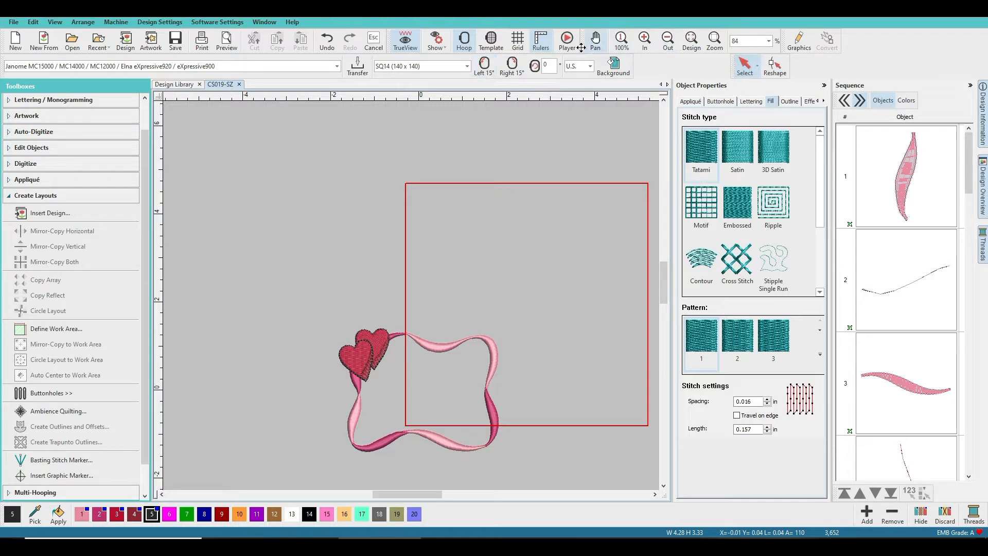
Hide the hoop and turn off automatic centering at the start needle position in the hoop settings
left_click(463, 44)
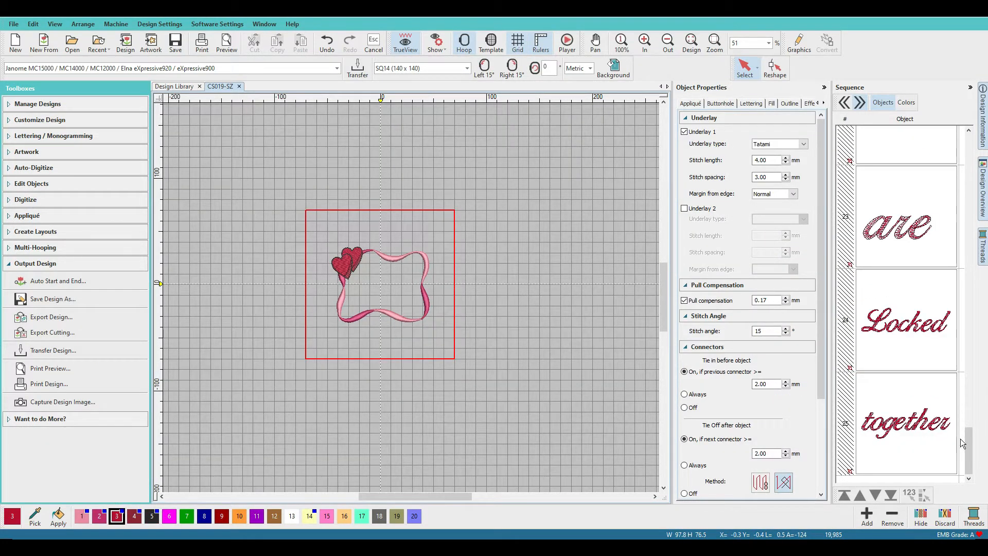
left_click_drag(969, 438, 959, 196)
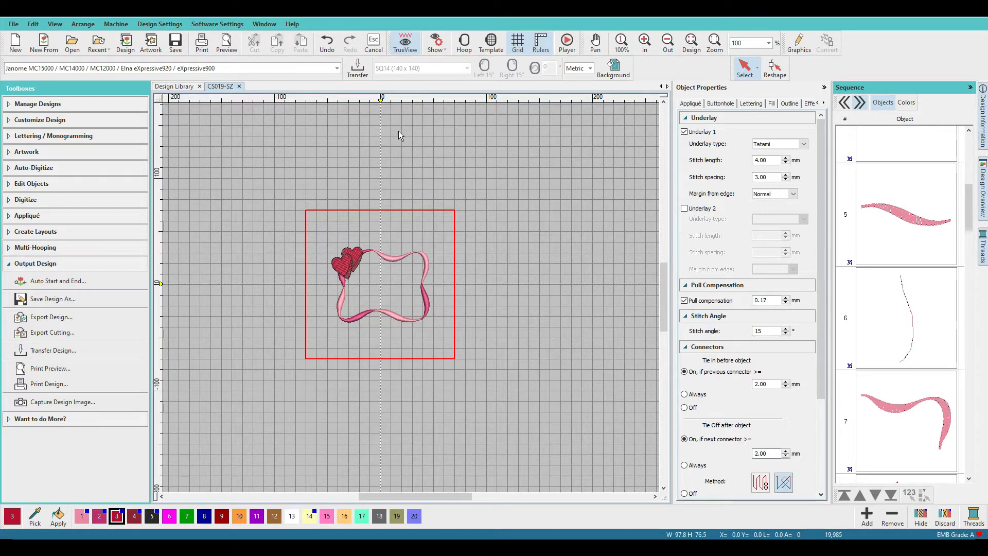
left_click(464, 43)
right_click(464, 43)
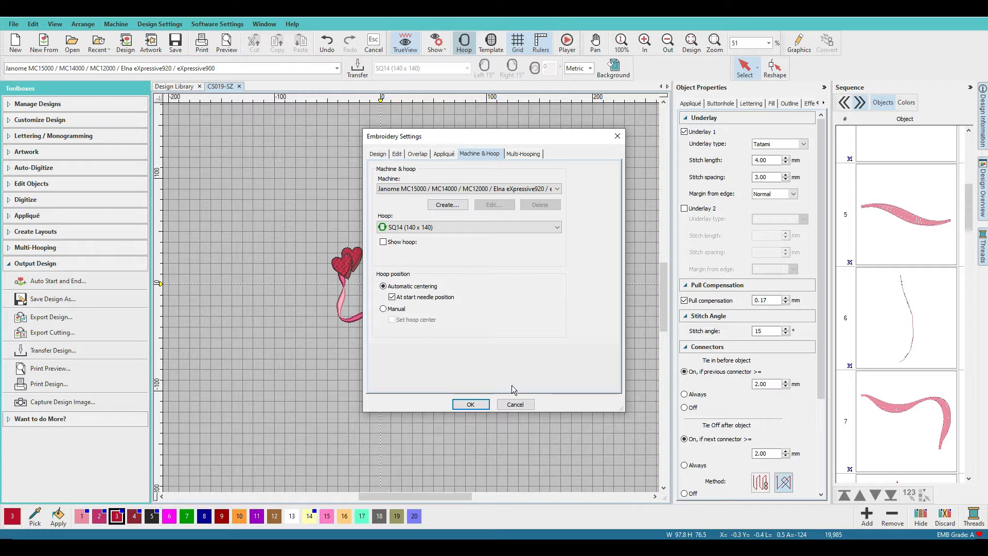
left_click(392, 297)
left_click(473, 404)
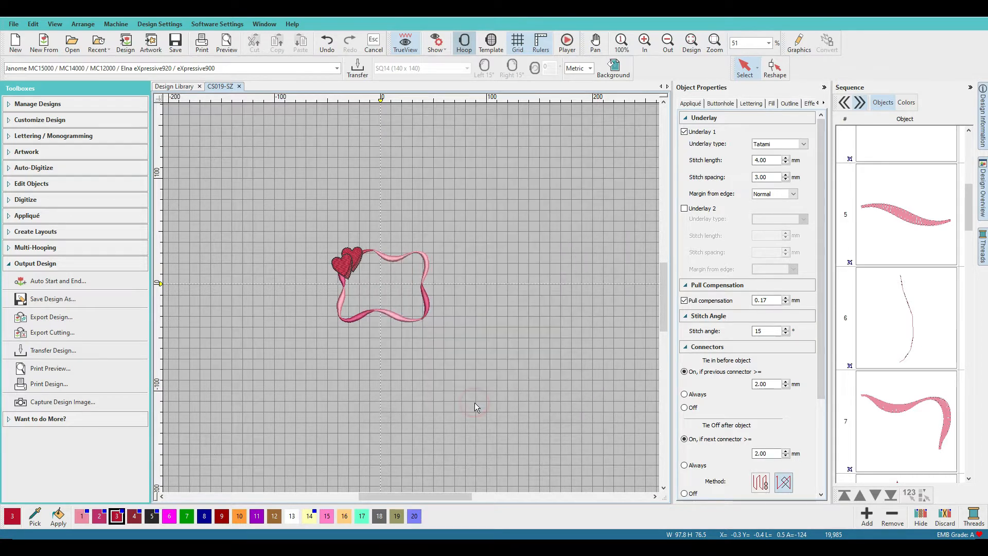
left_click(464, 43)
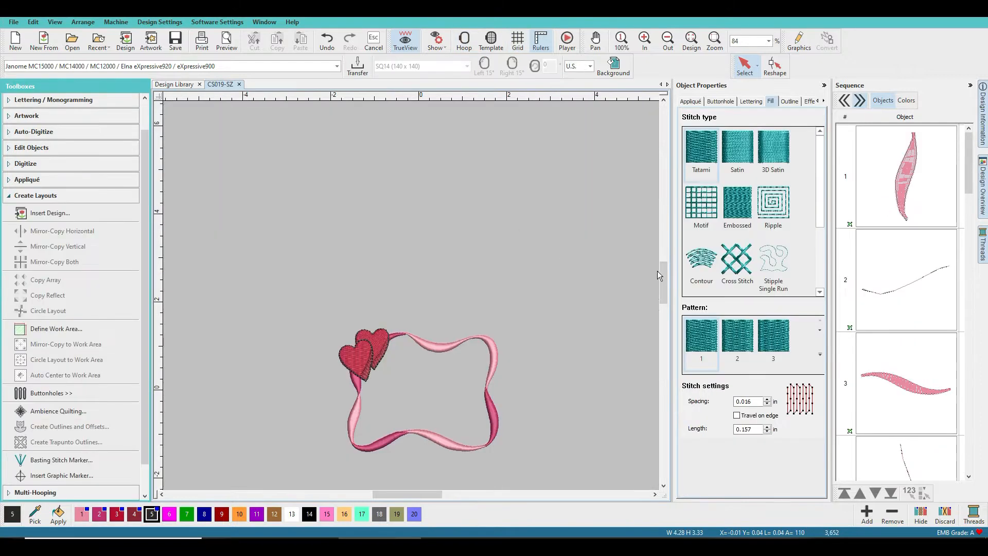
Show the grid behind the design and switch the measurement units to Metric
left_click_drag(661, 267, 644, 286)
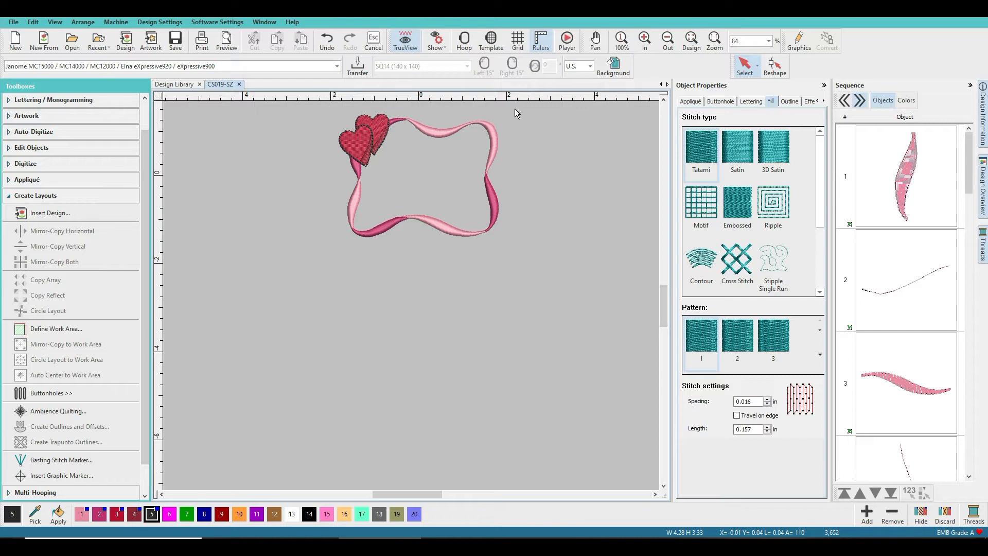
left_click_drag(665, 301, 658, 284)
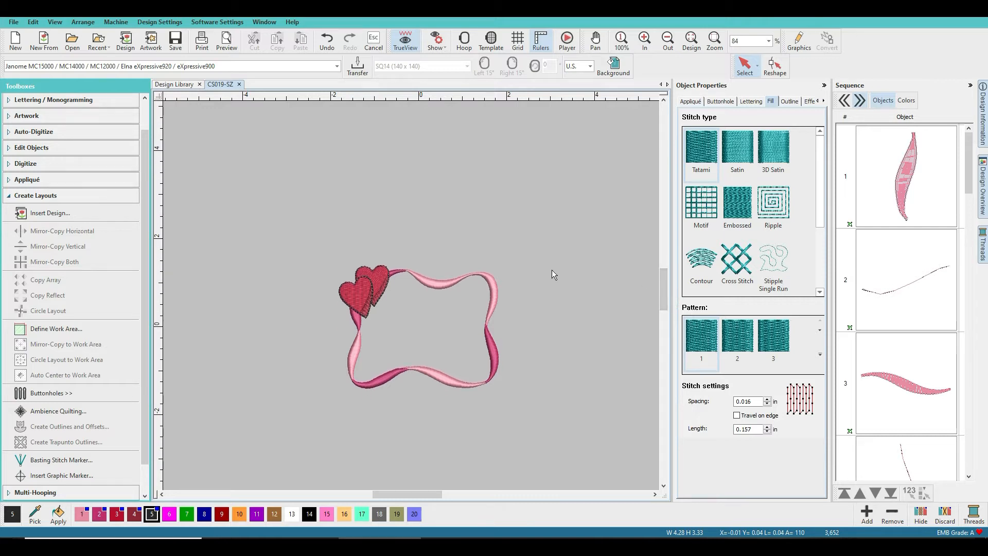
left_click(519, 42)
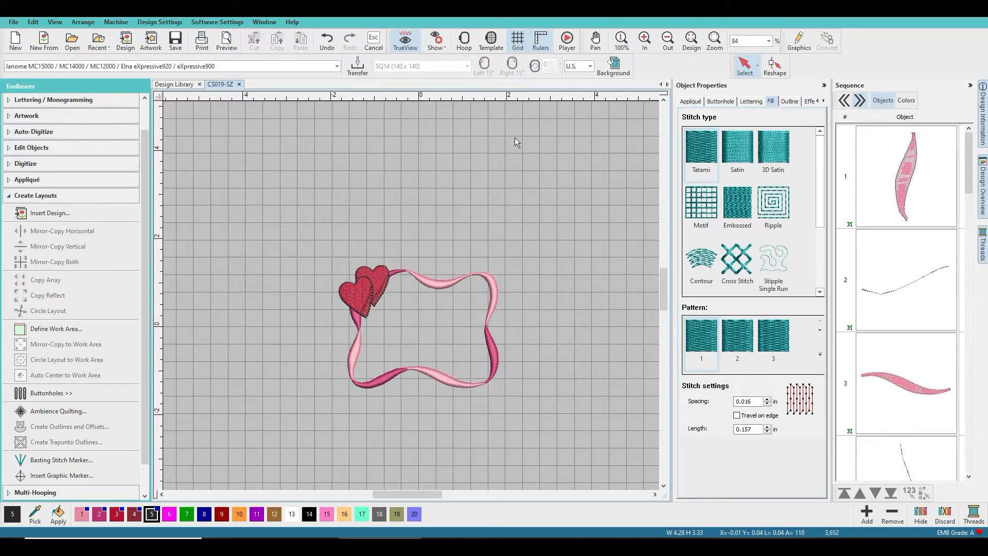
left_click(590, 68)
left_click(585, 77)
Check the grid spacing in the grid settings and leave the grid displayed behind the design
right_click(500, 187)
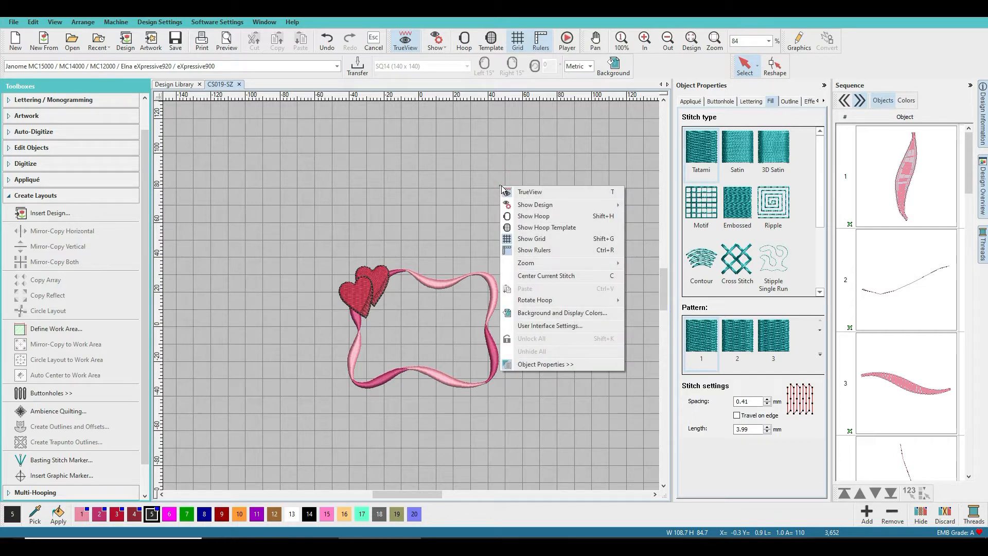
left_click(485, 156)
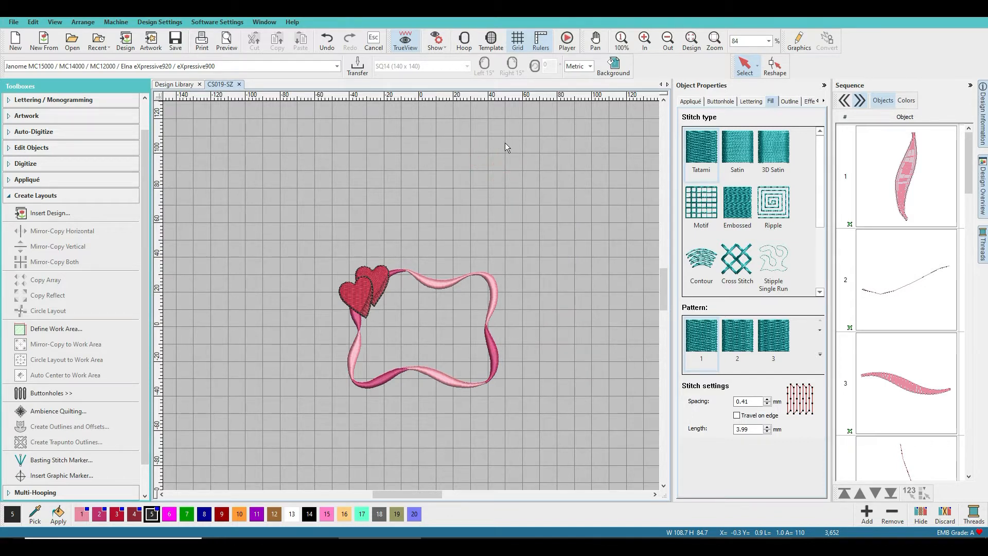
right_click(505, 143)
left_click(519, 45)
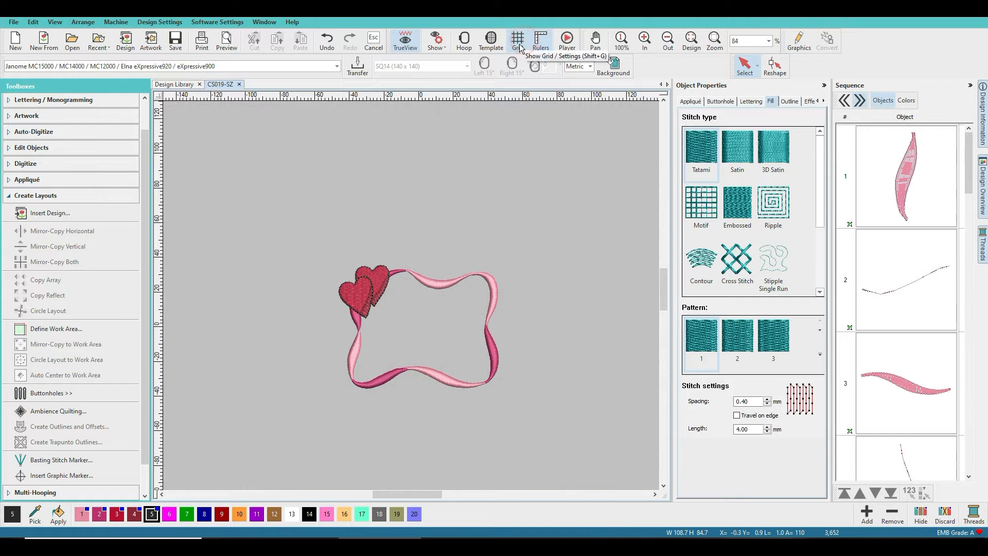
right_click(518, 45)
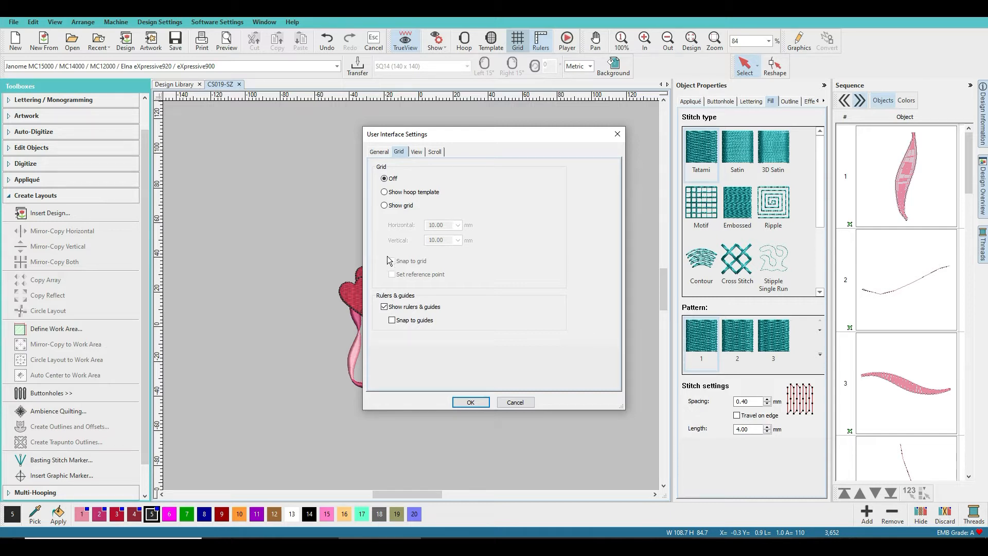
left_click(472, 399)
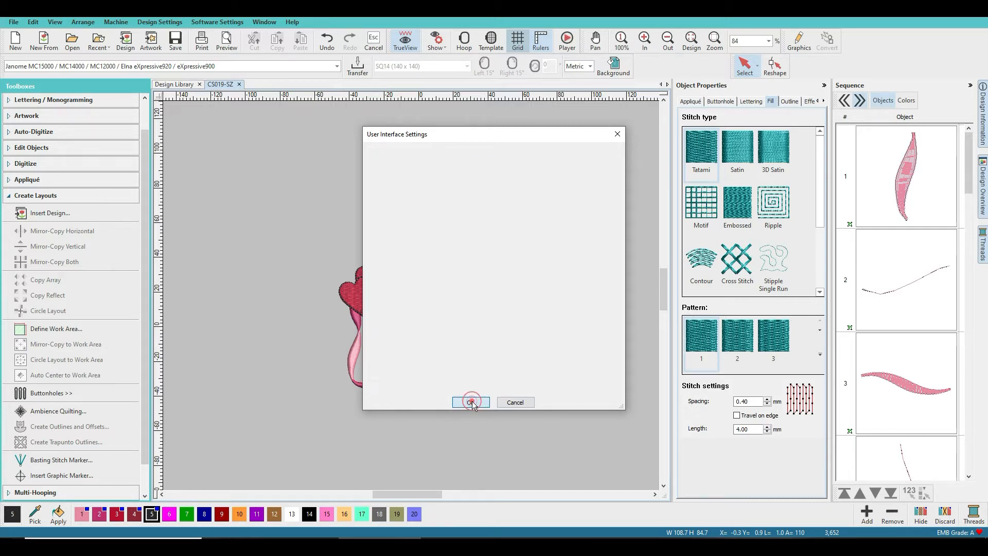
left_click(519, 43)
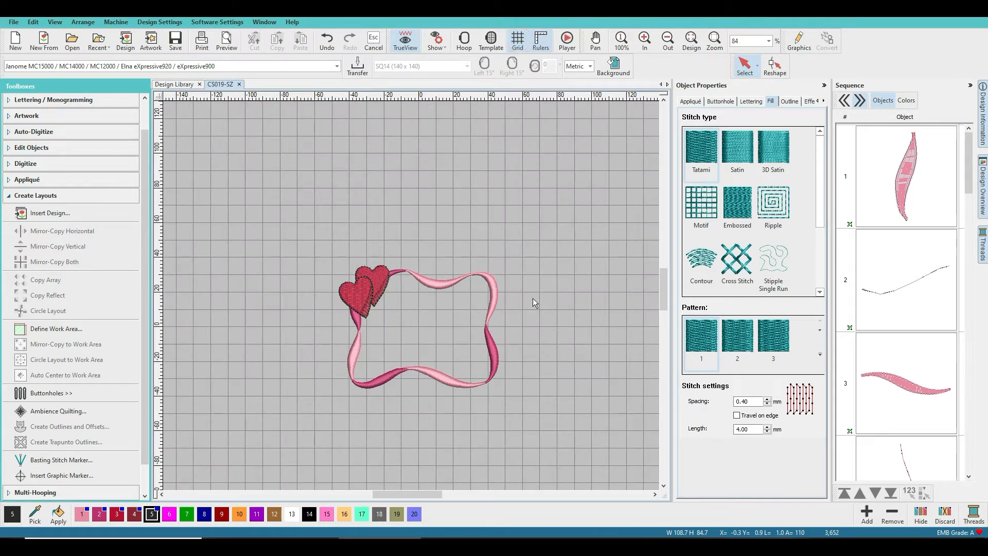
Add a vertical guide and a horizontal guide at the 0 mm marks, crossing at the centre of the frame
left_click(421, 97)
left_click(159, 325)
scroll(602, 310, "down", 1)
scroll(412, 295, "up", 4)
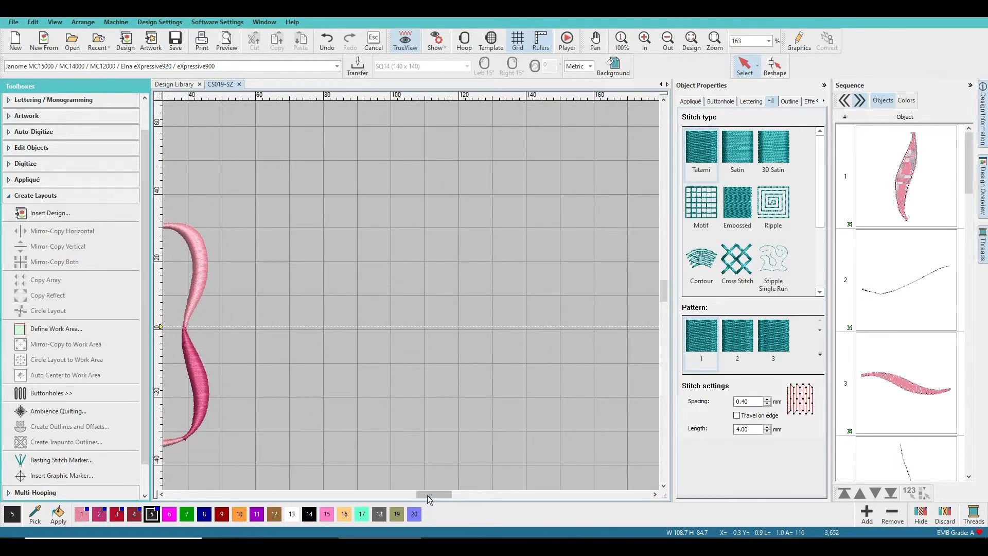
left_click_drag(428, 495, 400, 489)
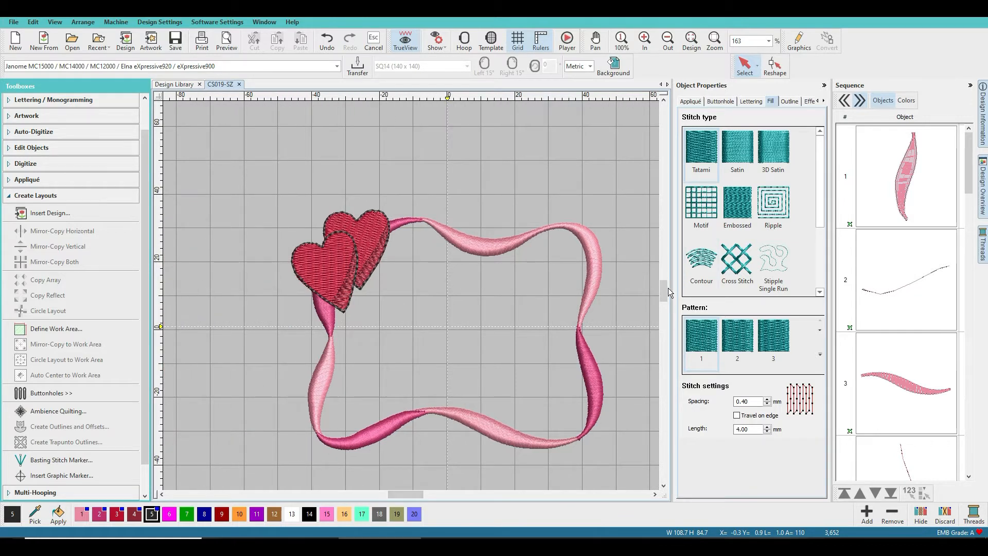
left_click_drag(668, 289, 662, 292)
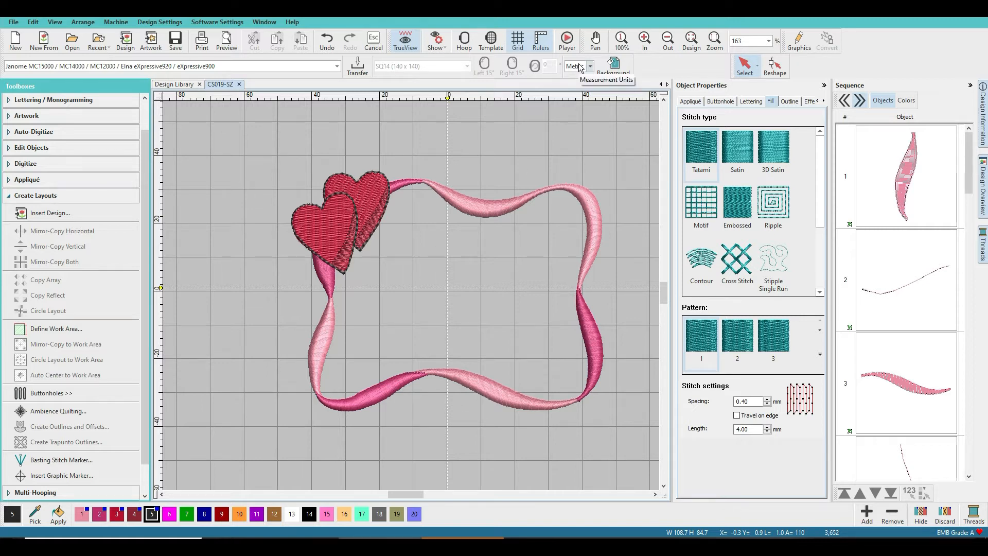
Examine how the grouped heart-and-ribbon frame is selected as a whole in the design and in the object sequence
left_click(478, 208)
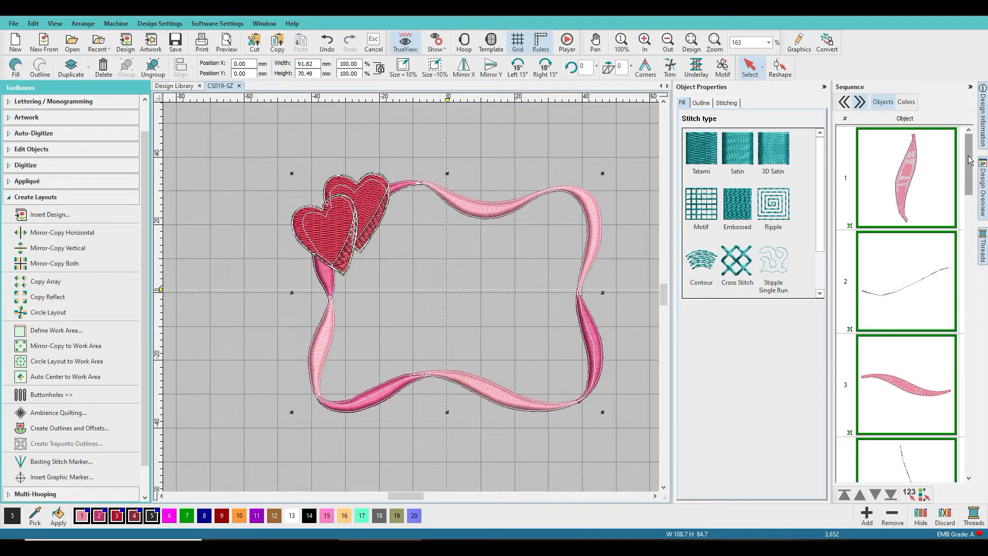
left_click_drag(970, 161, 983, 136)
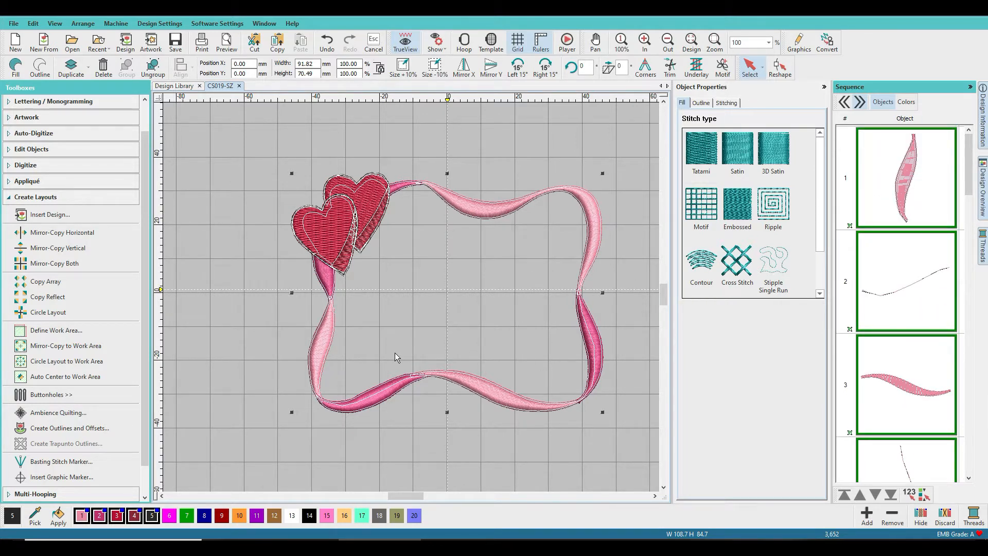
right_click(881, 179)
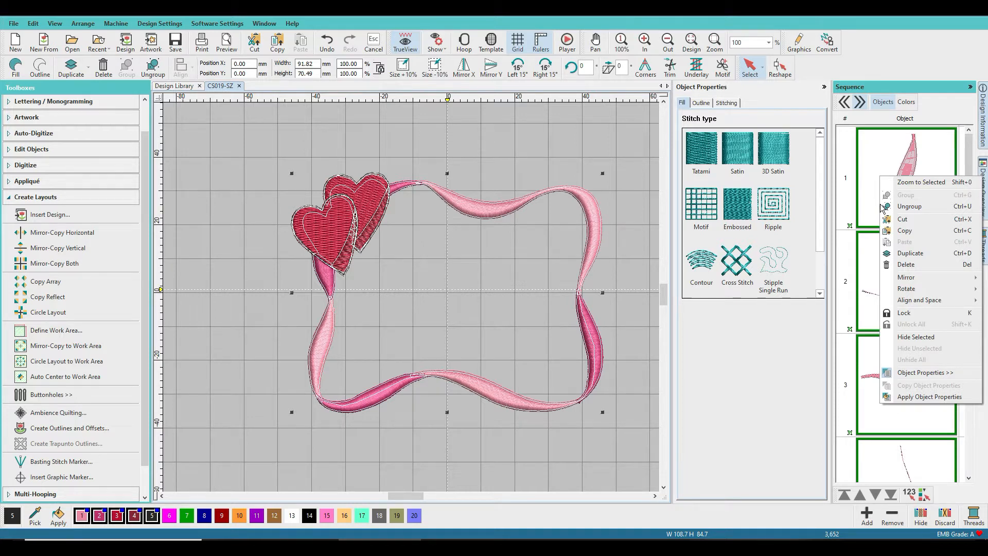
left_click(867, 144)
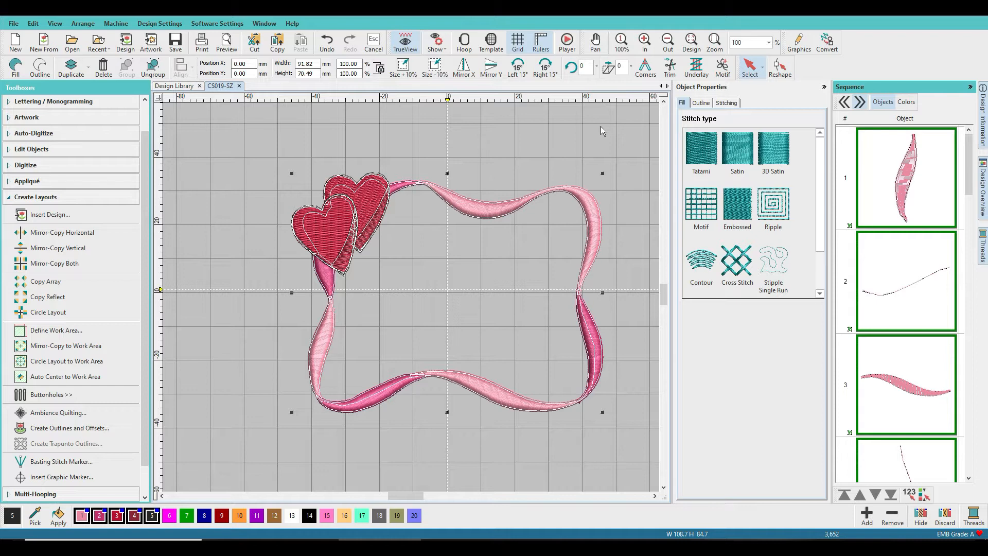
left_click(630, 133)
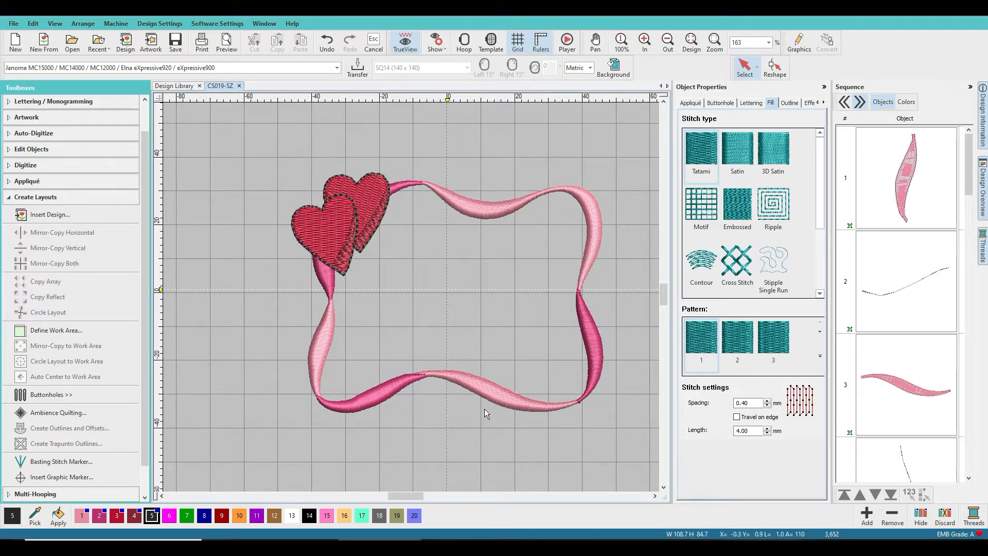
left_click(874, 189)
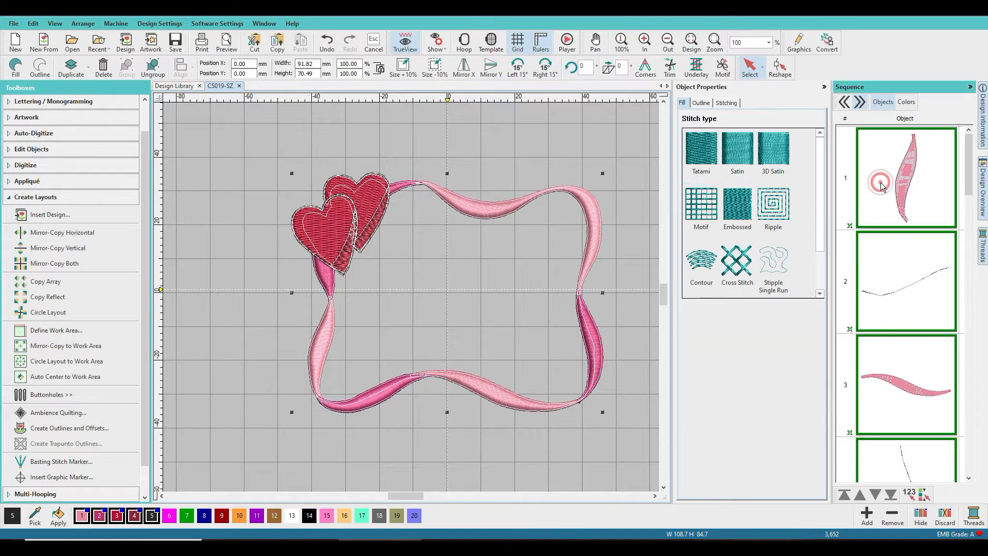
left_click(536, 123)
left_click(537, 123)
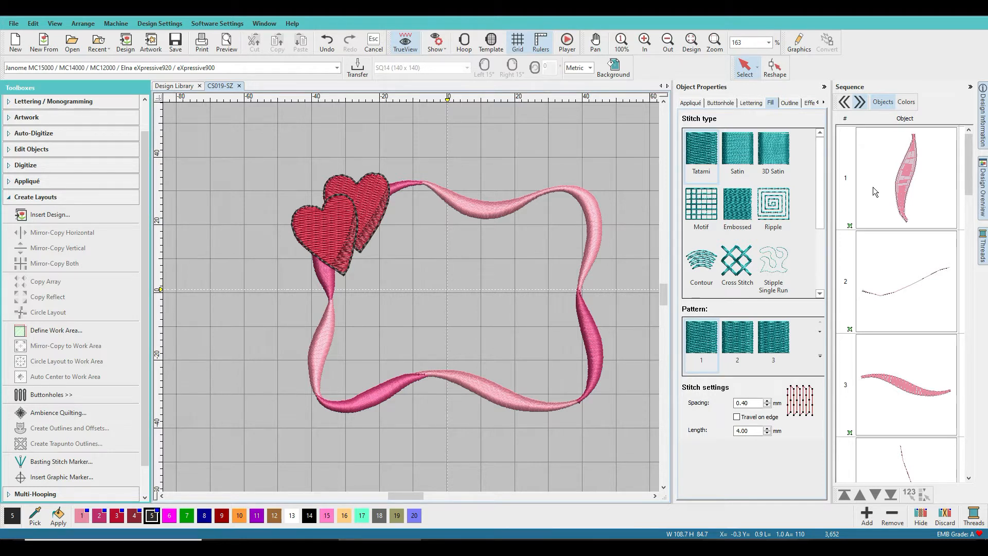
key("ctrl+z")
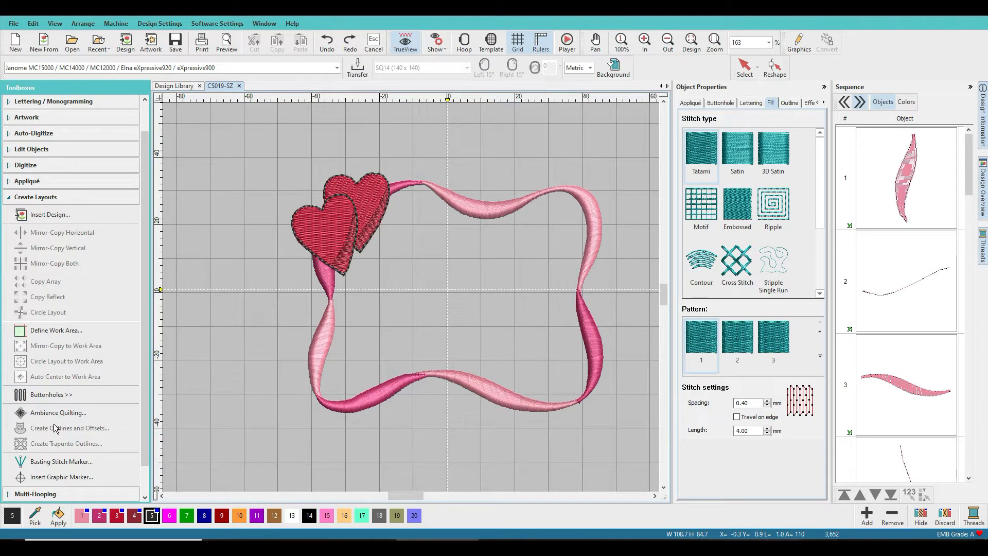
Create offset outlines around the whole frame design: offset 3.00 mm, count 1, Single Run, color 14 Default, without object outlines
left_click(412, 183)
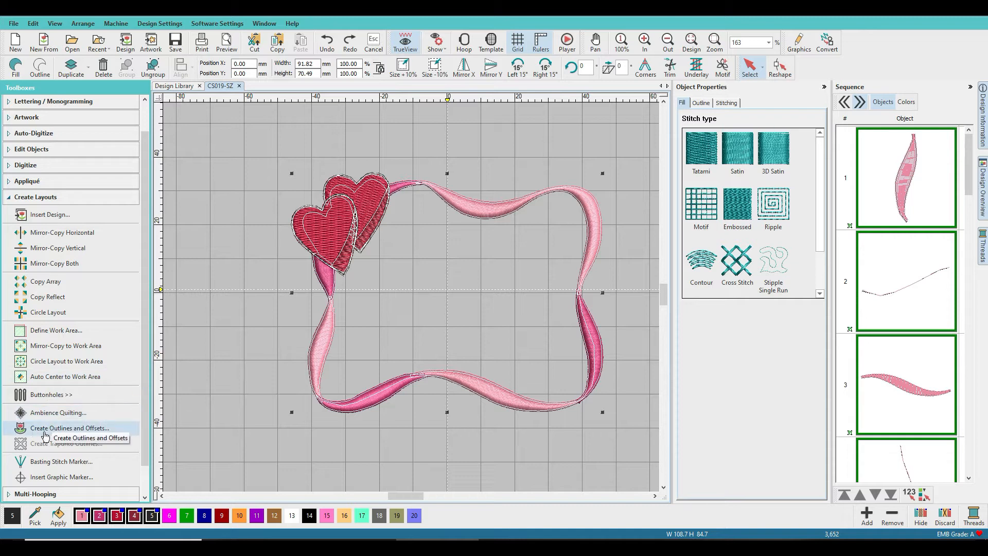
left_click(99, 429)
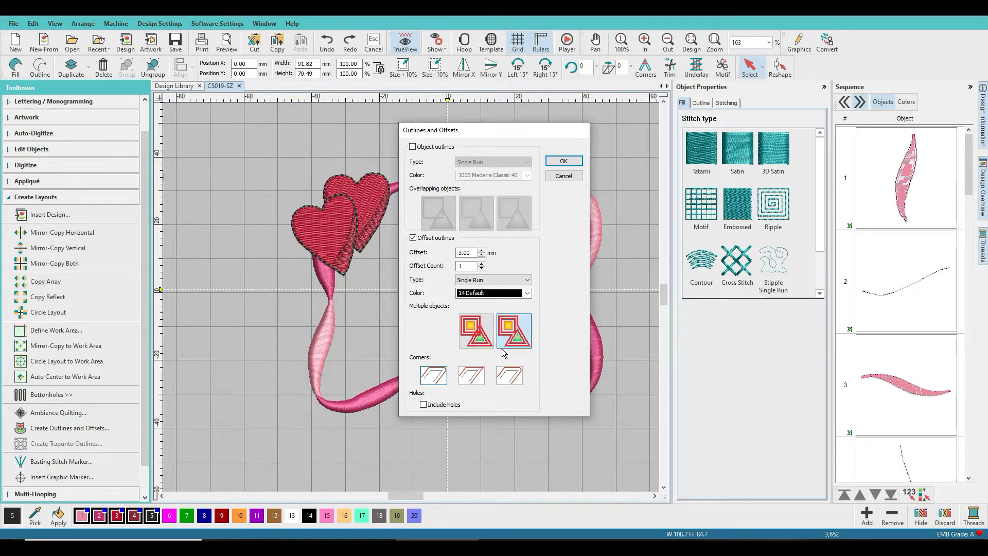
left_click(566, 161)
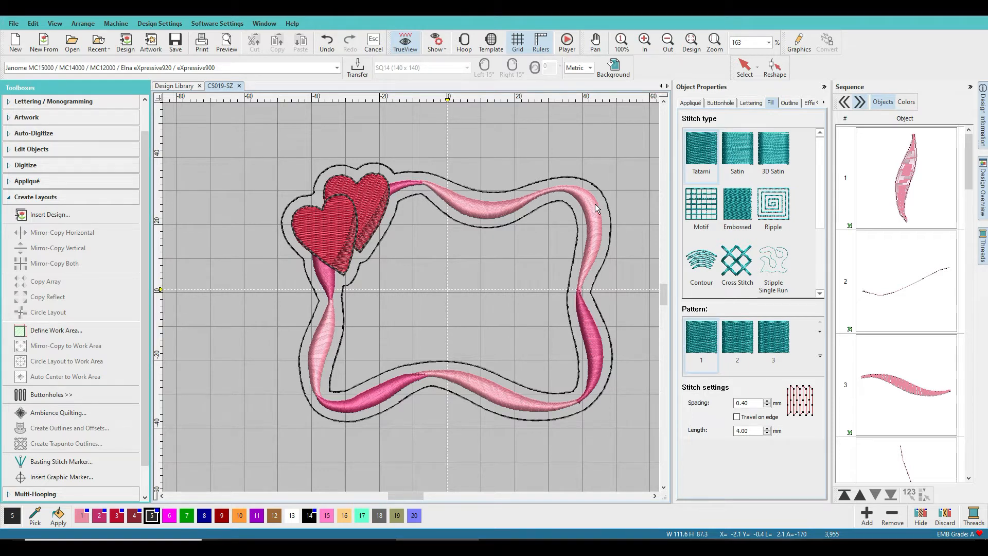
Delete the offset outline inside the ribbon frame, keeping only the outer one
left_click(770, 43)
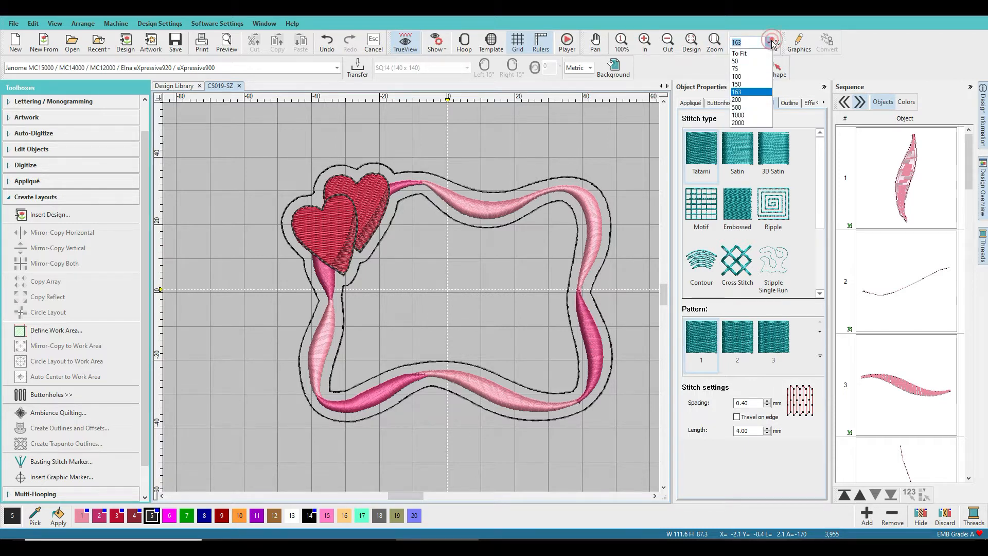
left_click(744, 75)
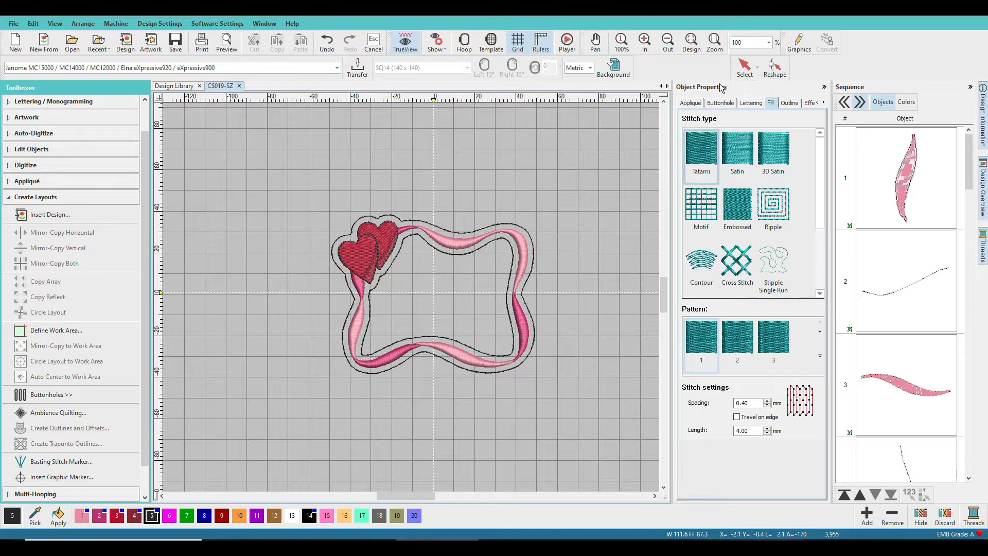
left_click(768, 43)
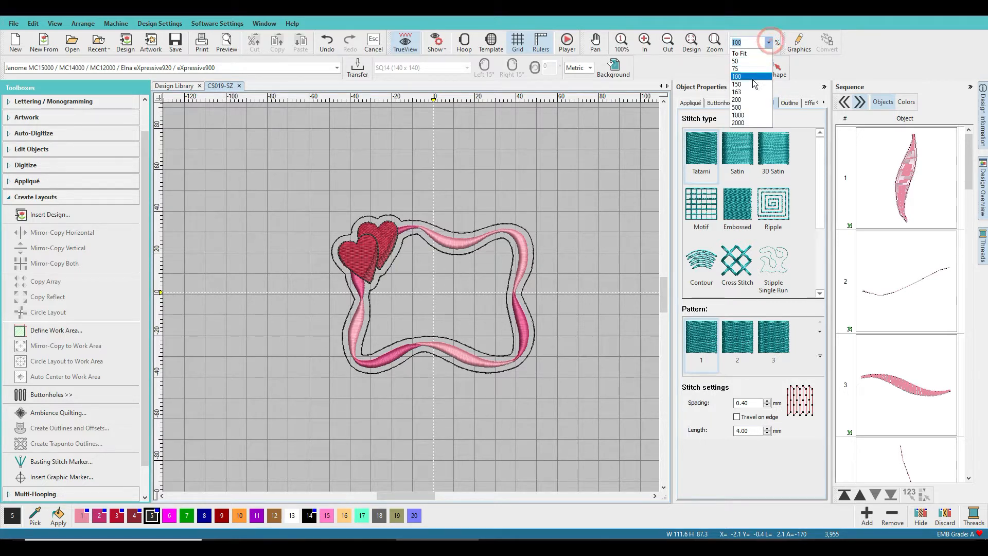
left_click(749, 93)
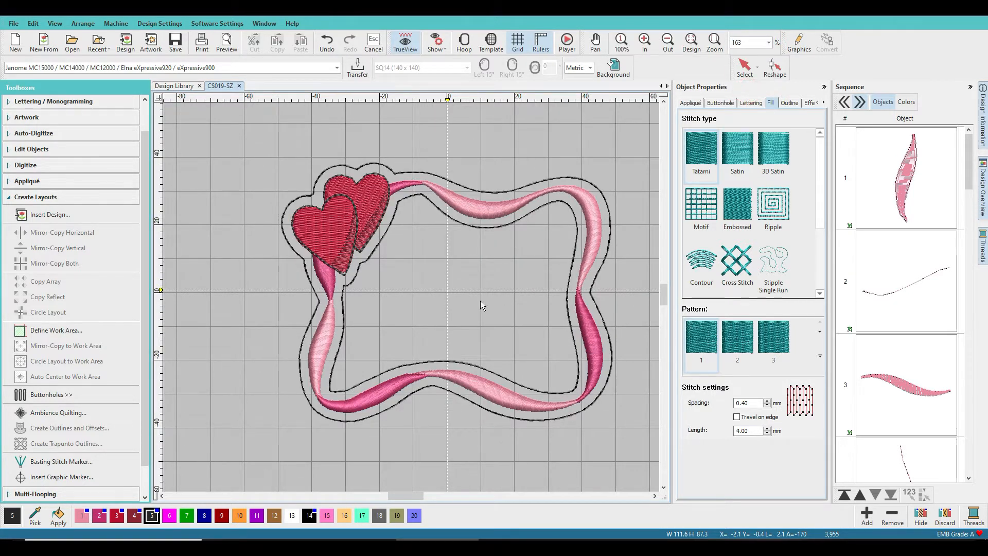
left_click(431, 204)
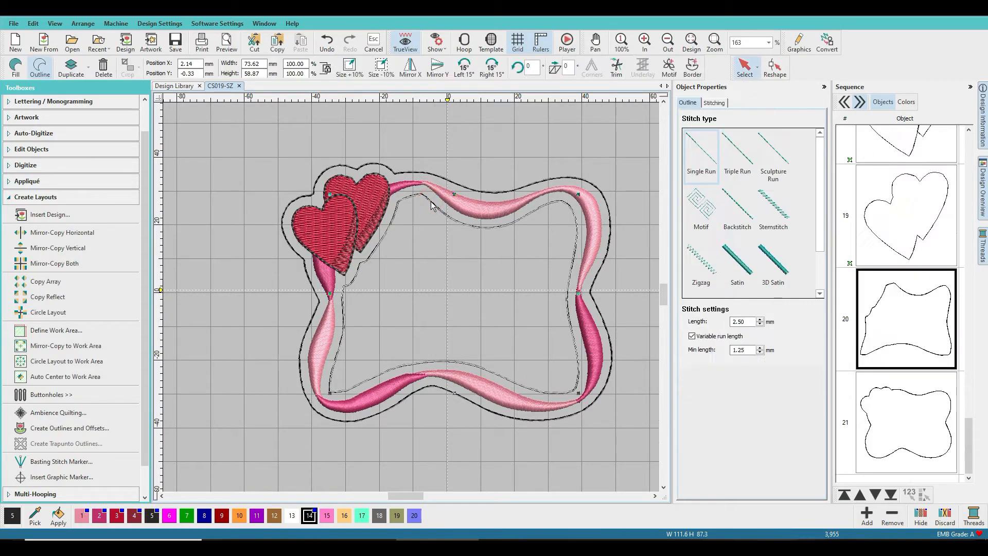
key("Delete")
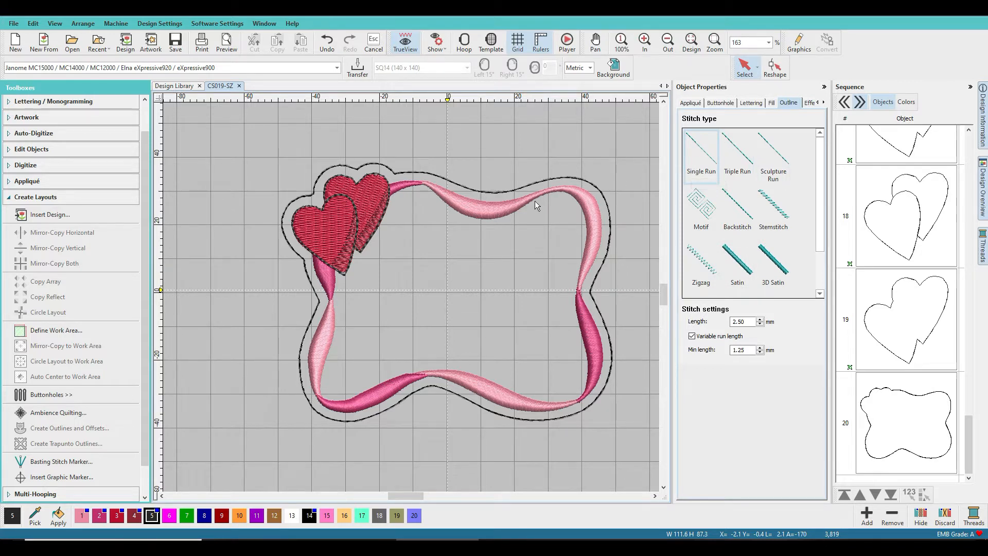
Convert the remaining outer offset outline from a single run outline to a tatami fill
scroll(409, 294, "up", 3)
scroll(412, 298, "down", 6)
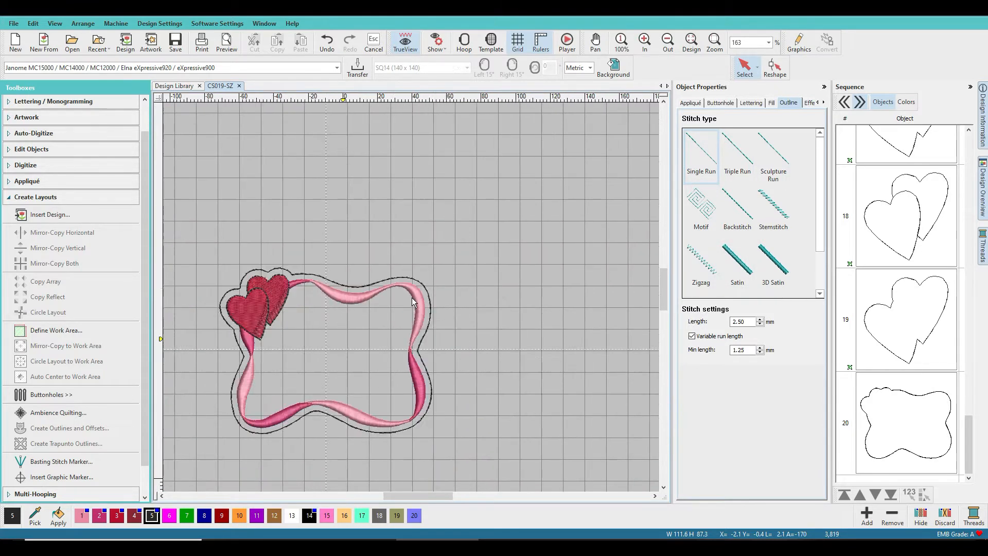
scroll(414, 302, "down", 3)
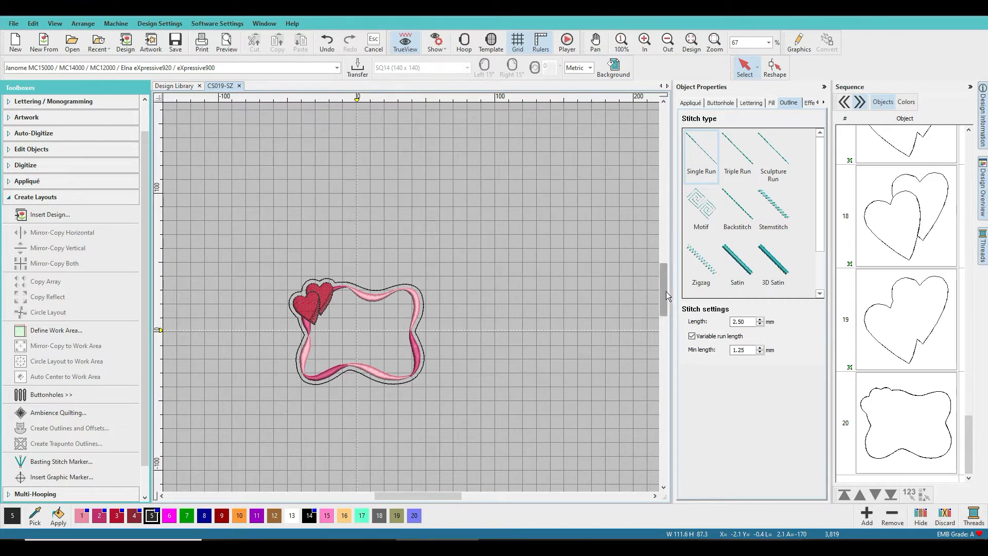
left_click_drag(665, 286, 667, 295)
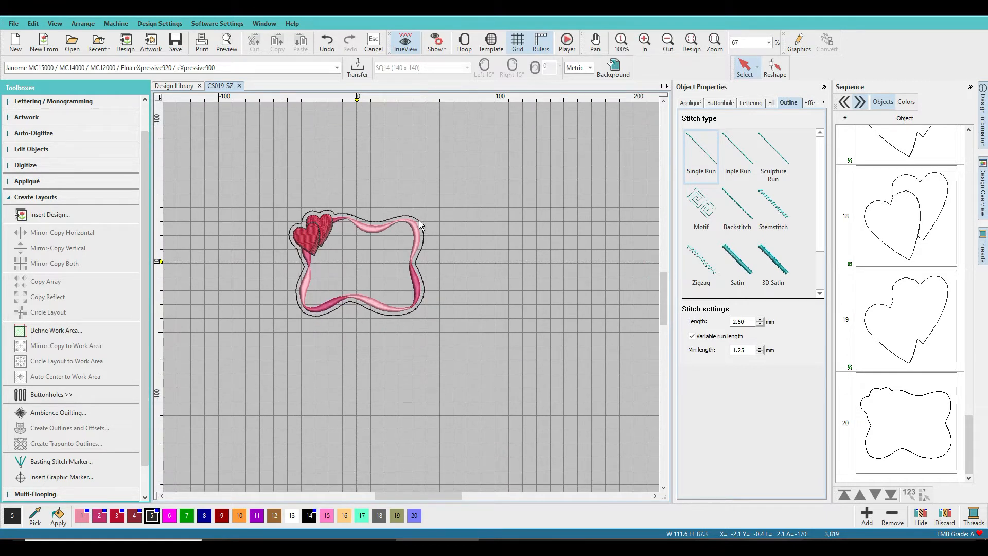
left_click(895, 396)
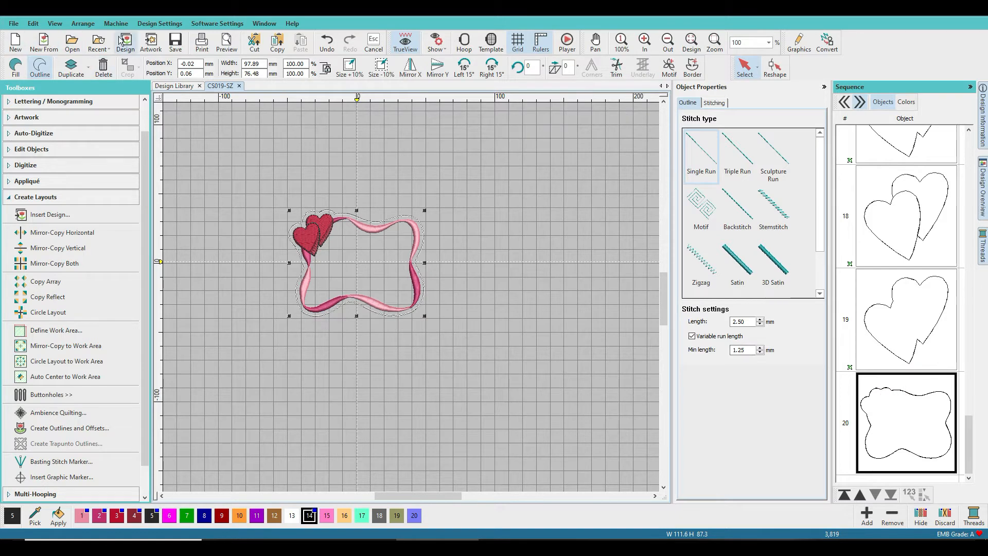
left_click(14, 66)
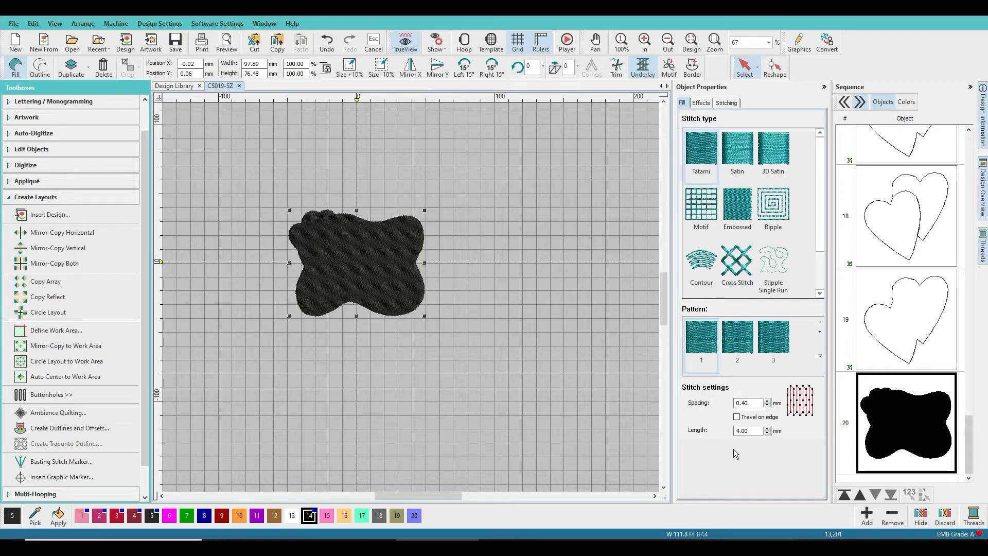
Undo the last change to the tatami fill's stitch settings and zoom to the filled background shape
key("ctrl+z")
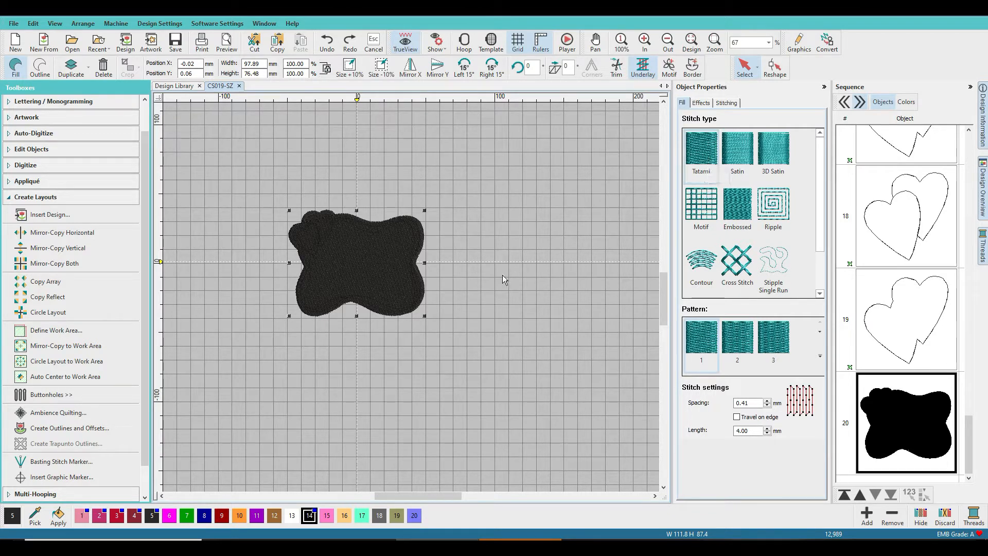
scroll(528, 263, "up", 3)
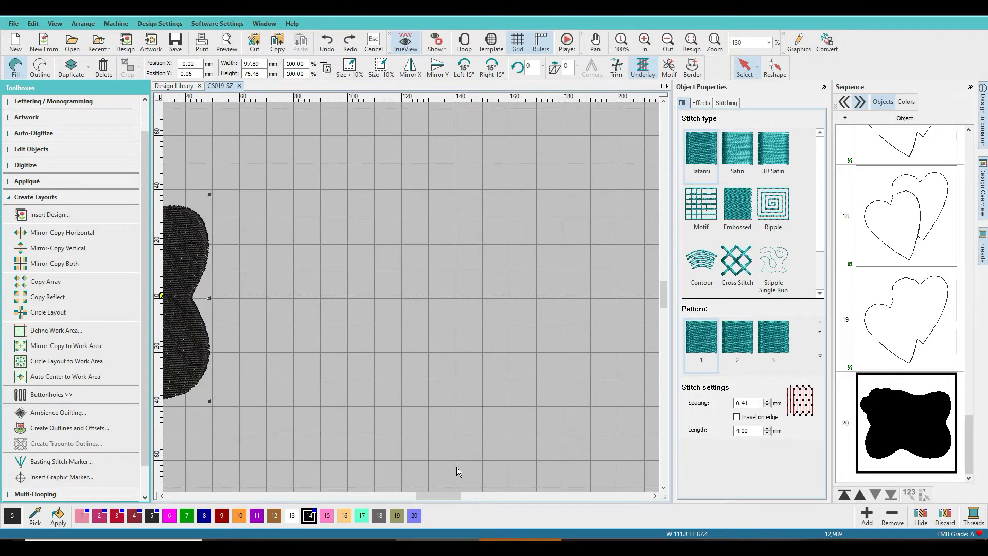
left_click_drag(440, 498, 421, 489)
scroll(422, 489, "up", 4)
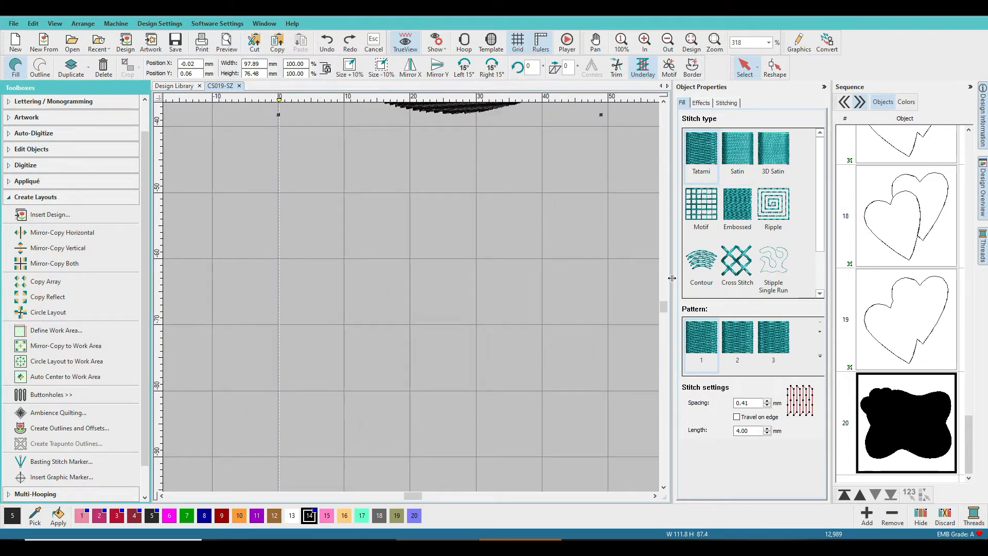
key("shift+0")
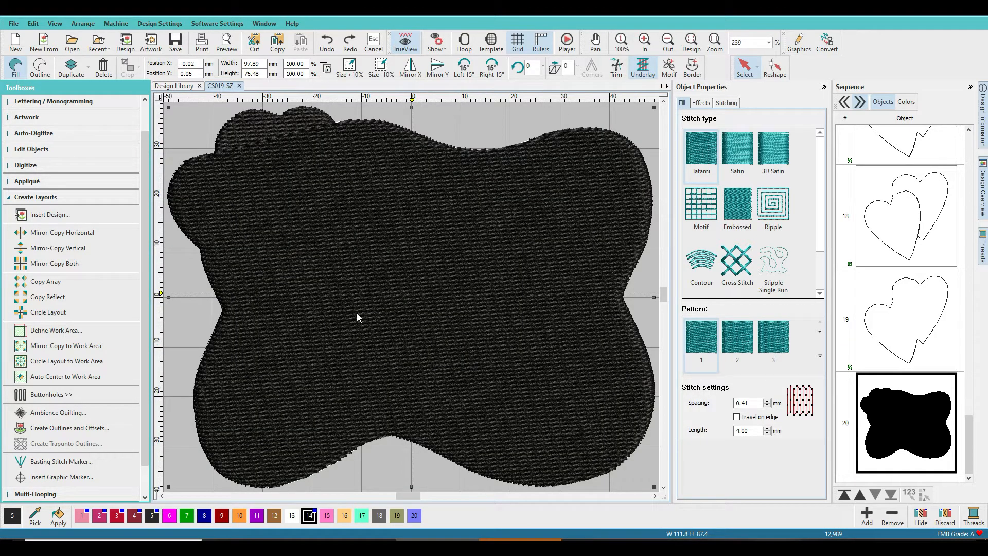
Set the tatami background fill's stitch spacing to 4 mm and turn off its Underlay 1
double_click(751, 401)
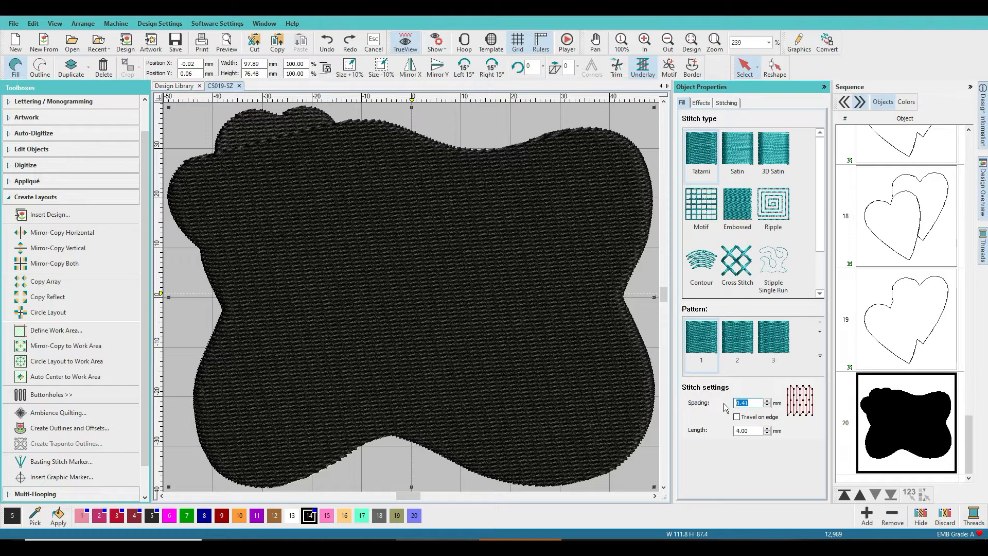
type("4")
key("Return")
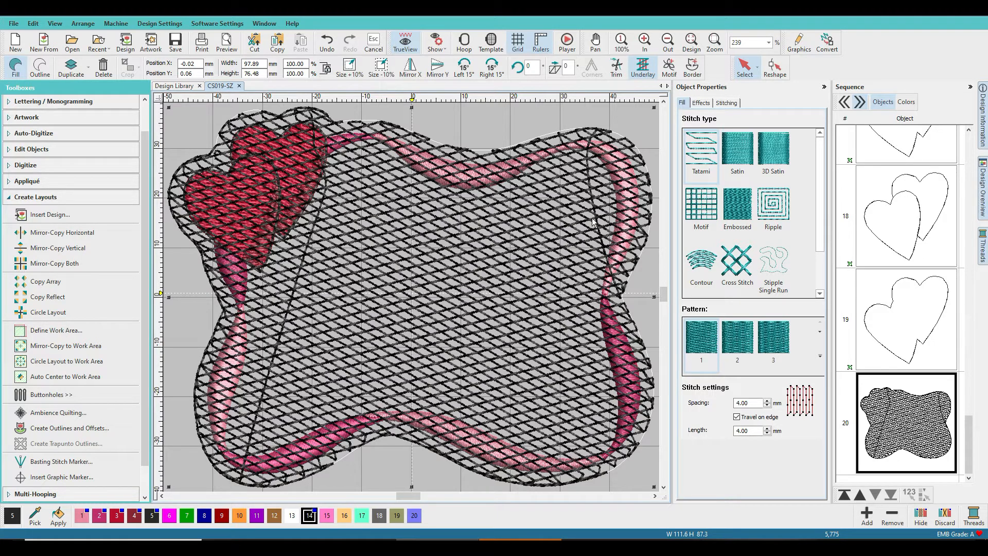
left_click(725, 103)
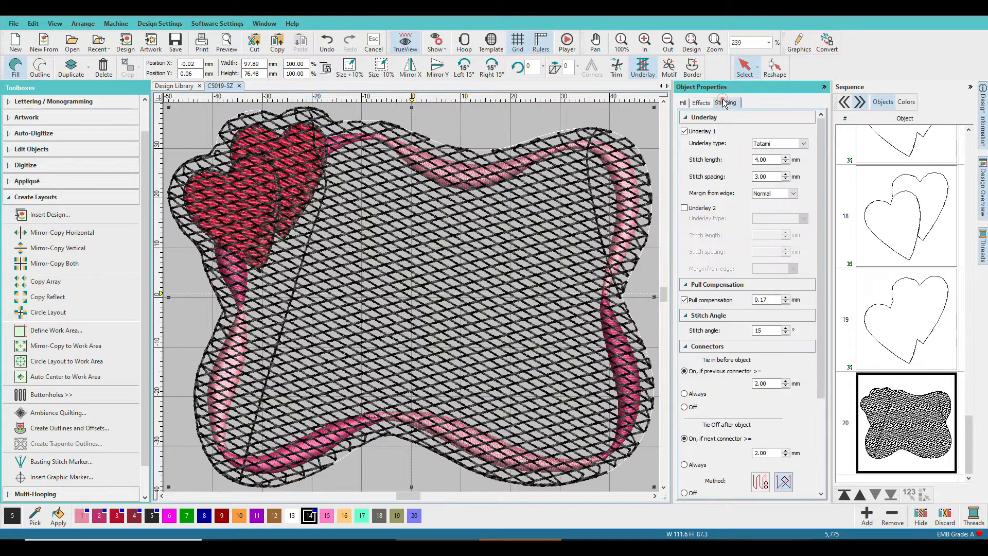
left_click(684, 131)
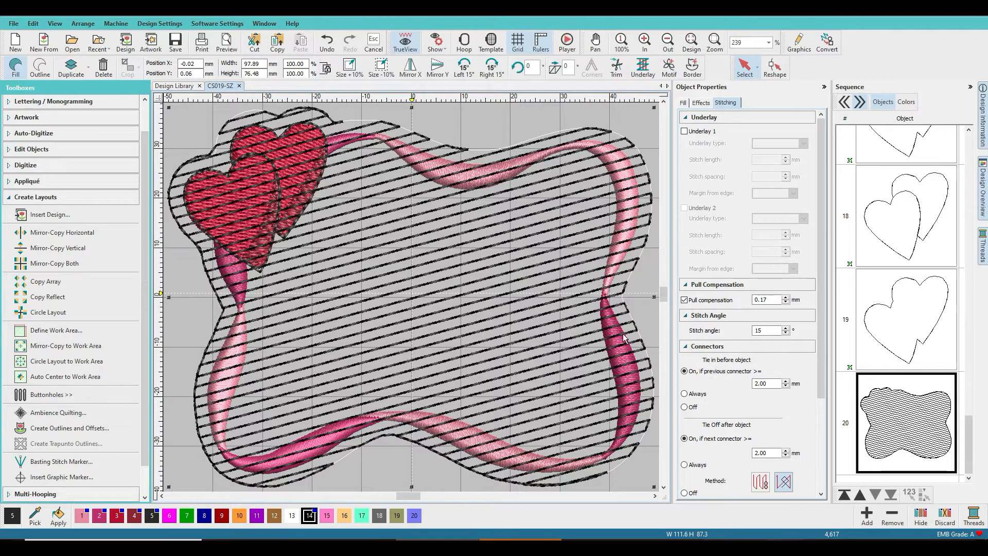
left_click(683, 102)
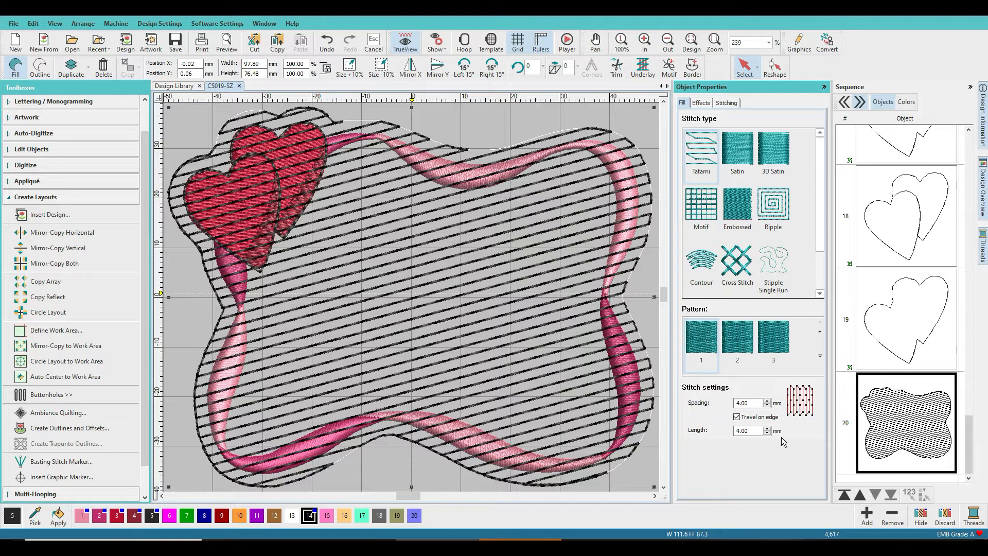
Duplicate the open tatami background fill in the stitching sequence
right_click(896, 414)
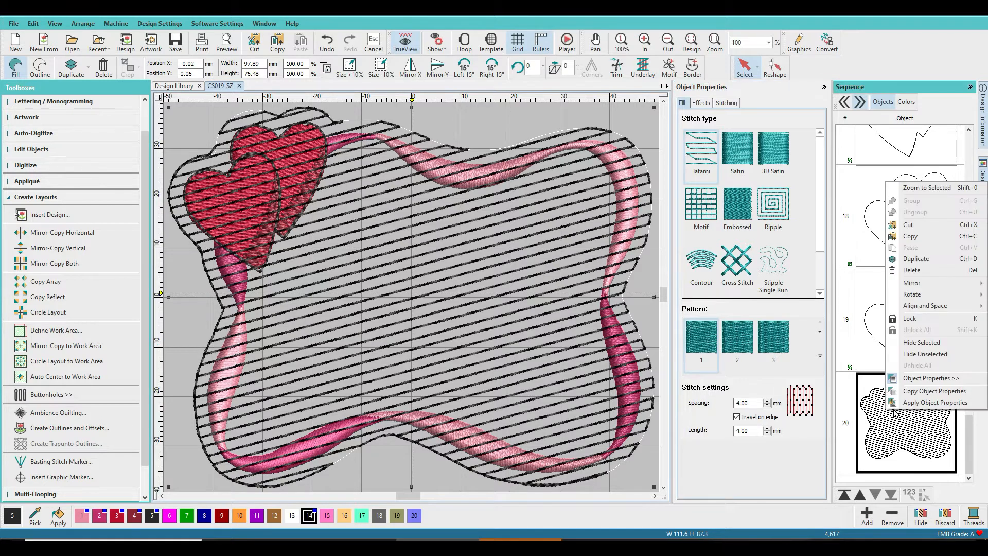
left_click(913, 259)
scroll(906, 273, "down", 2)
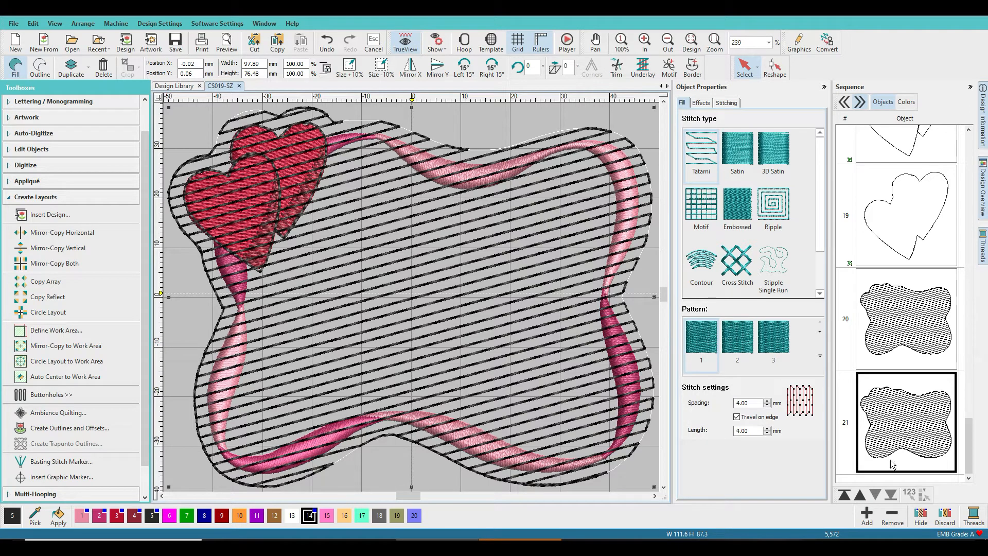
key("ctrl+z")
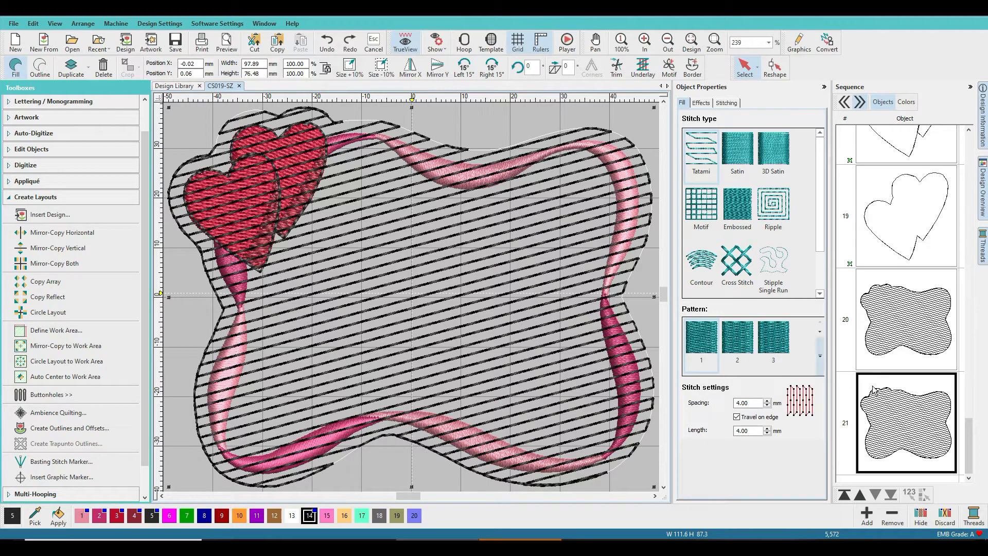
Reshape the duplicate background fill by turning its stitch angle to about 107° so its rows cross those of the original
left_click(775, 68)
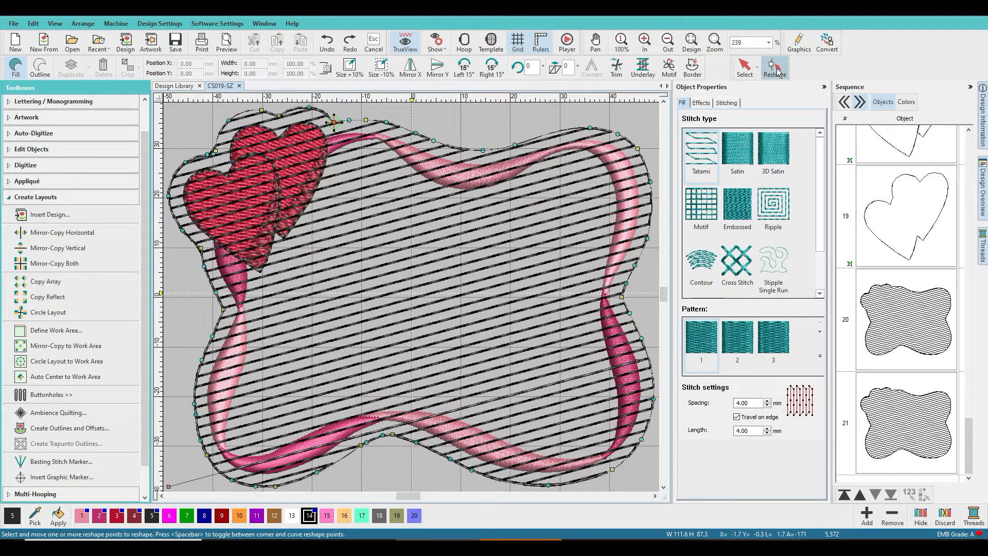
scroll(647, 158, "up", 2)
scroll(412, 298, "down", 3)
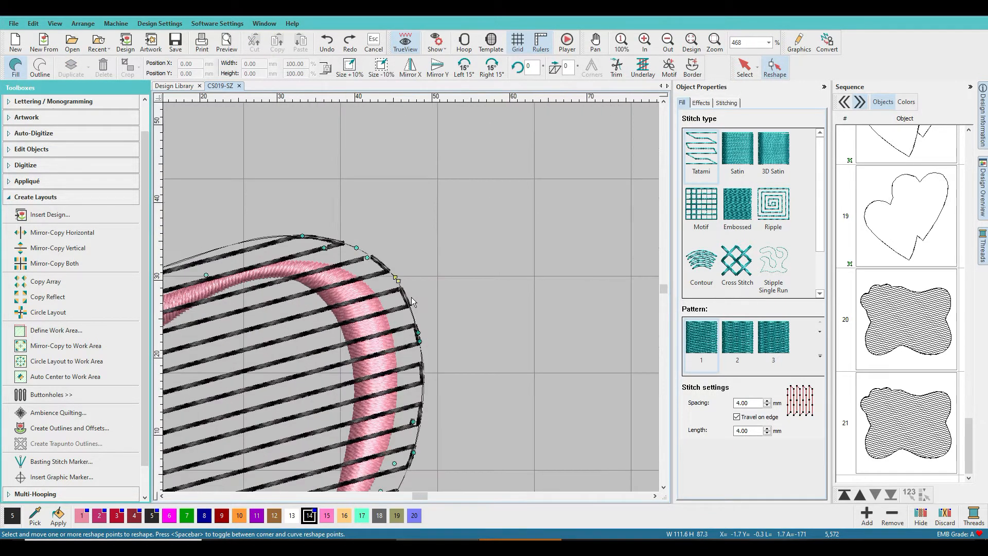
left_click_drag(424, 499, 404, 499)
left_click(371, 460)
left_click(370, 460)
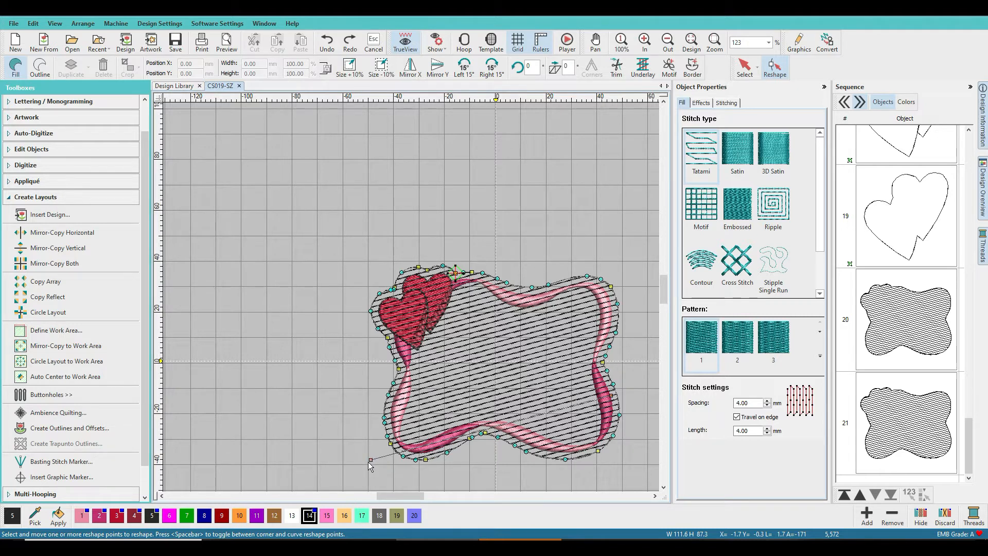
left_click(368, 461)
left_click_drag(371, 459, 587, 212)
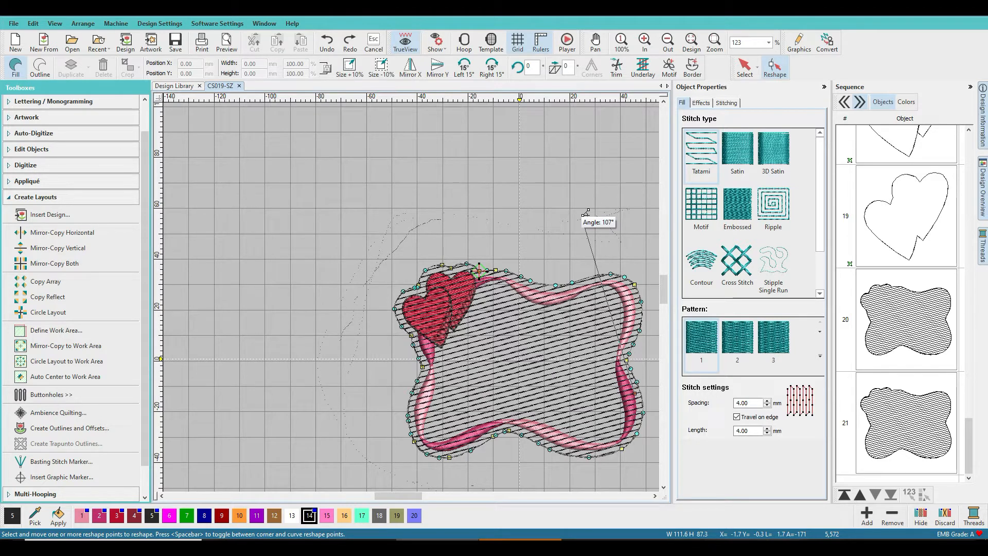
left_click_drag(589, 210, 585, 213)
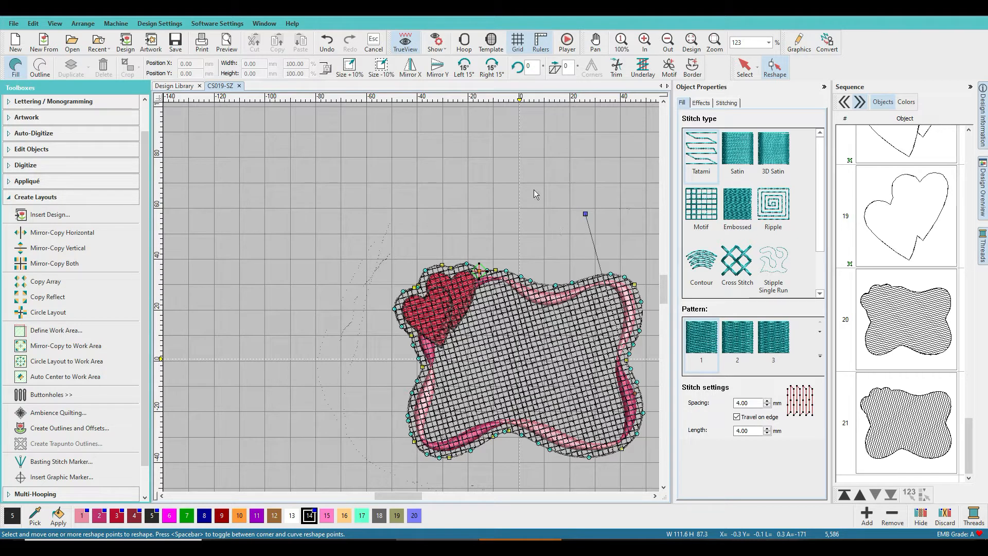
left_click(906, 423)
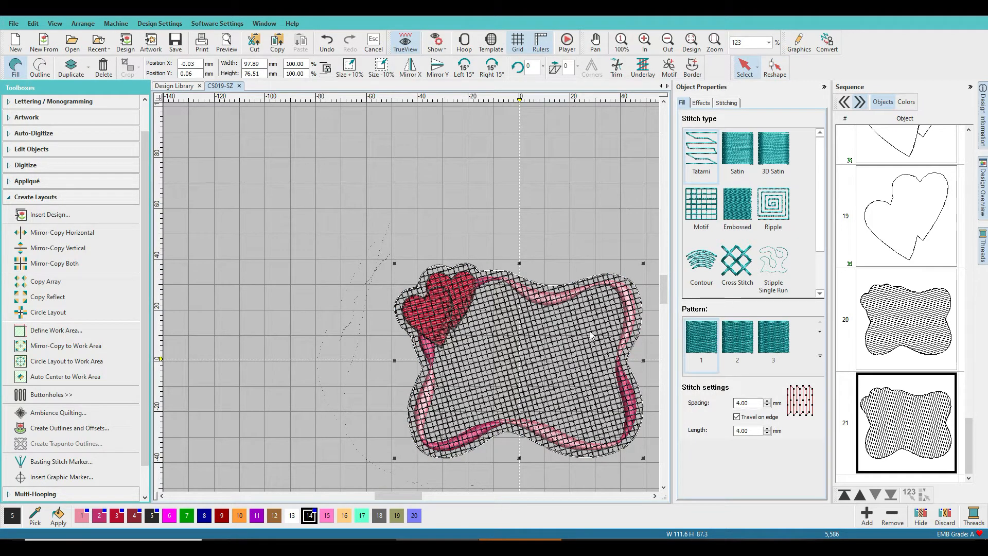
key("0")
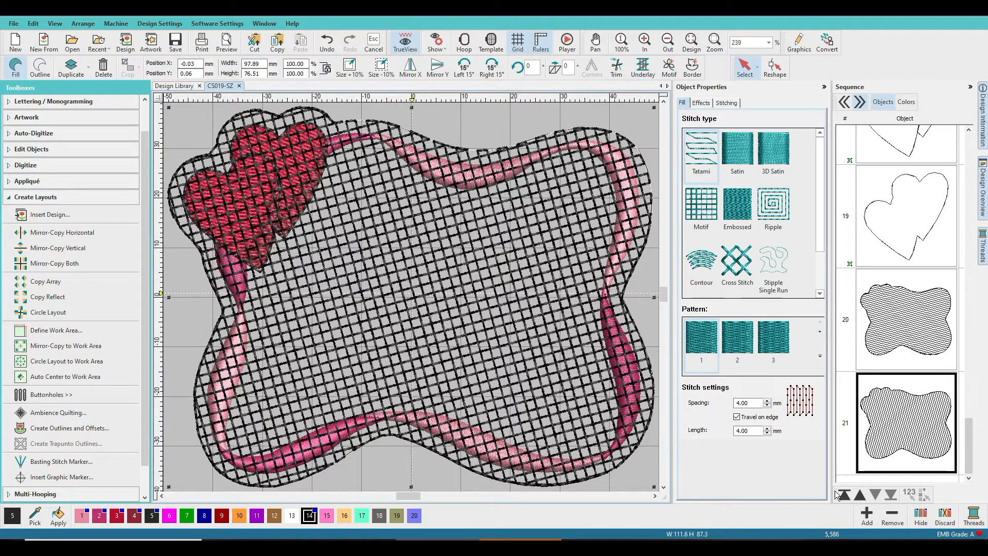
Group the two background fills and move the group to the start of the stitching sequence
left_click_drag(970, 445, 945, 477)
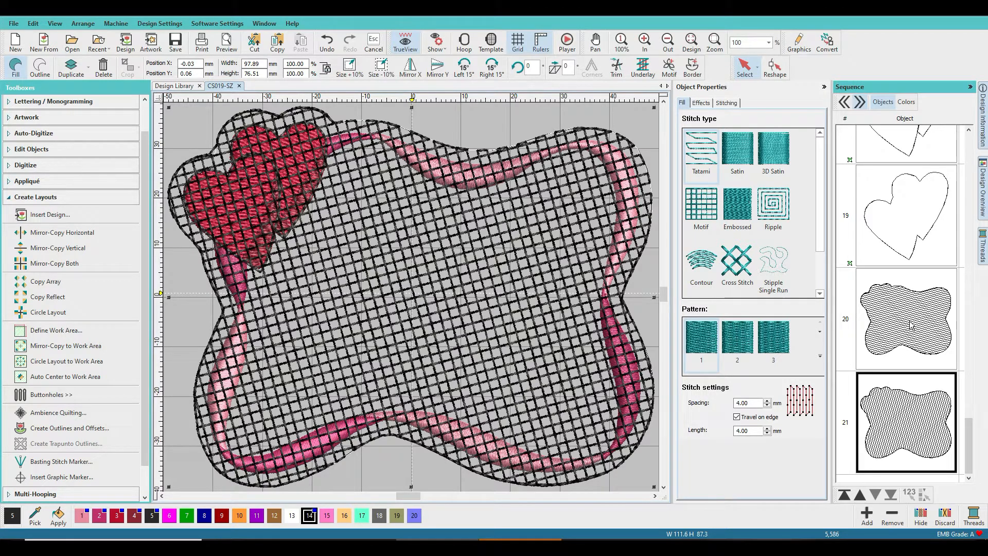
left_click(898, 310)
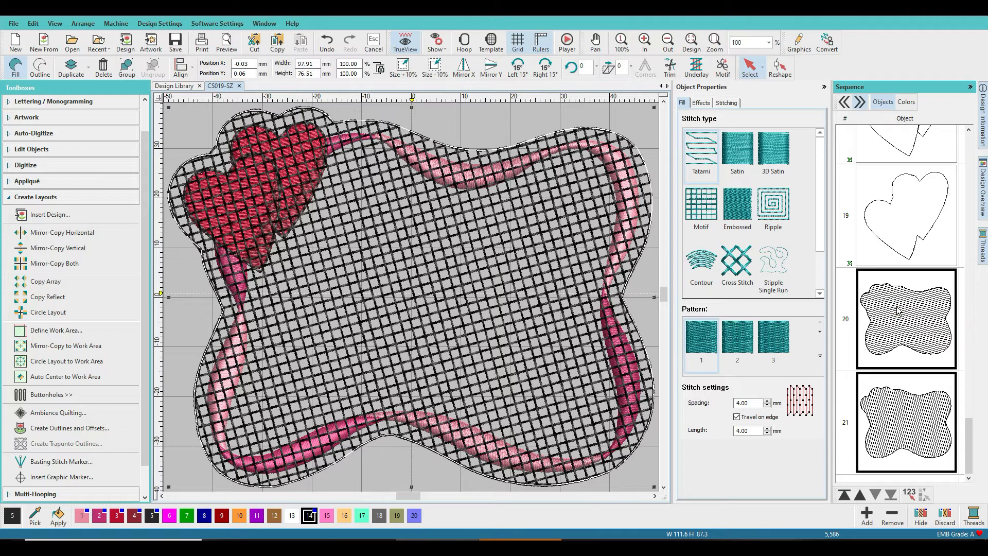
right_click(898, 310)
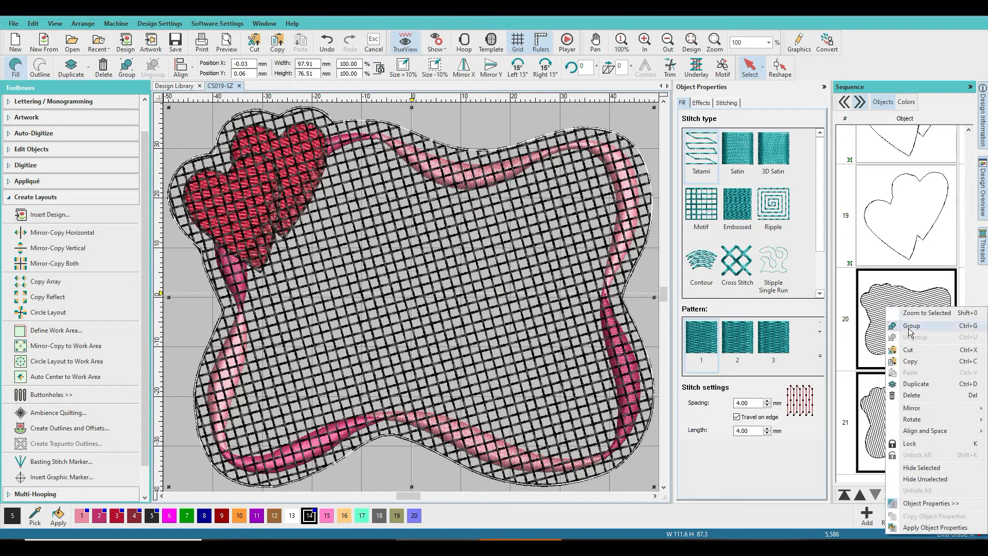
left_click(910, 326)
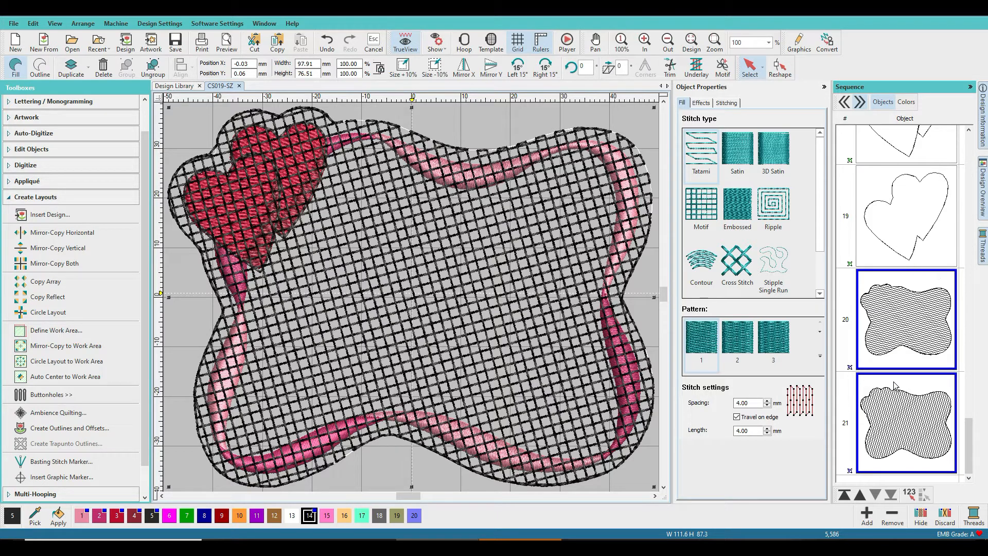
left_click(843, 495)
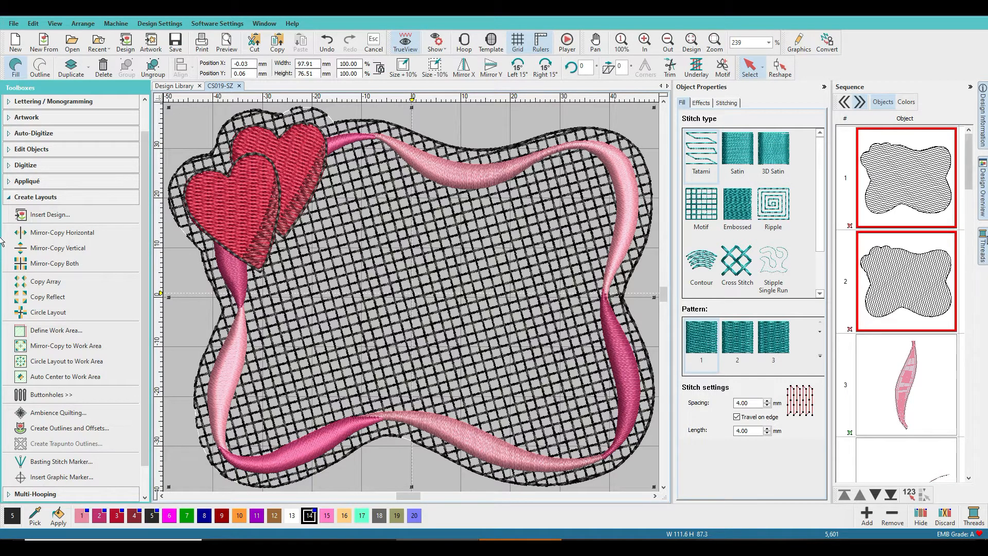
Recolor the grouped background fills, color 14, with a pale cream thread from the thread chart
left_click(984, 249)
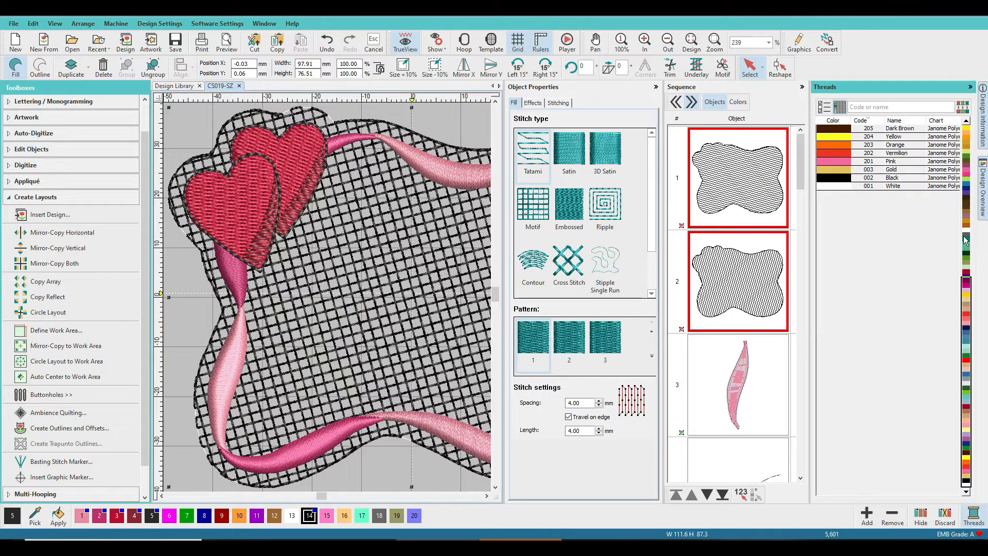
left_click(887, 105)
type("crea")
key("BackSpace")
key("BackSpace")
key("BackSpace")
key("BackSpace")
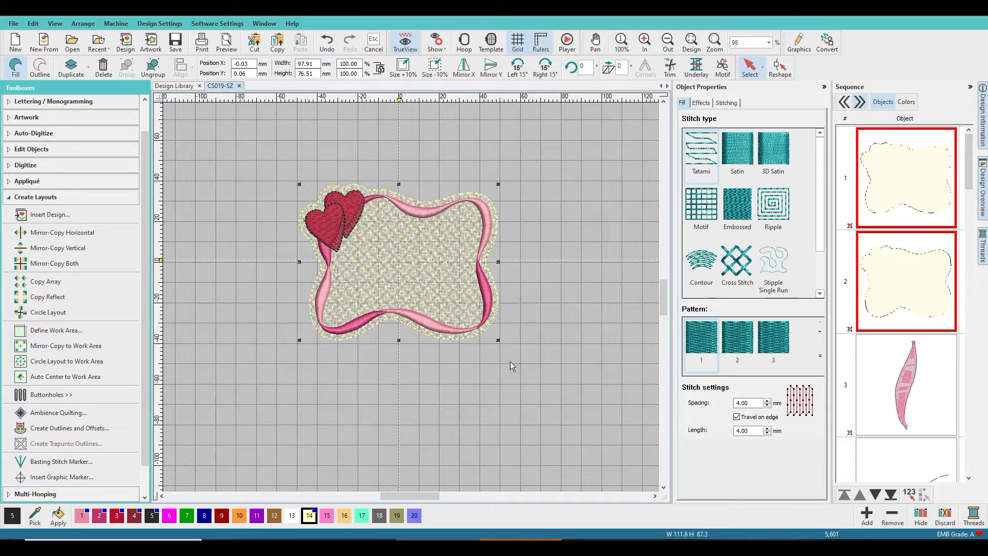
Set the stitch spacing of the grouped background fills to 2.5 mm
left_click(768, 404)
left_click(770, 401)
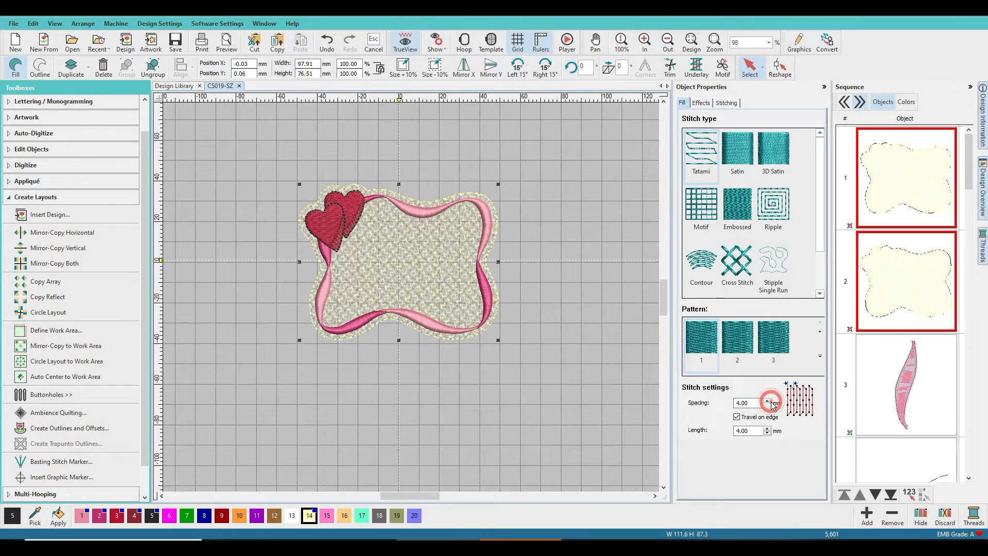
double_click(749, 404)
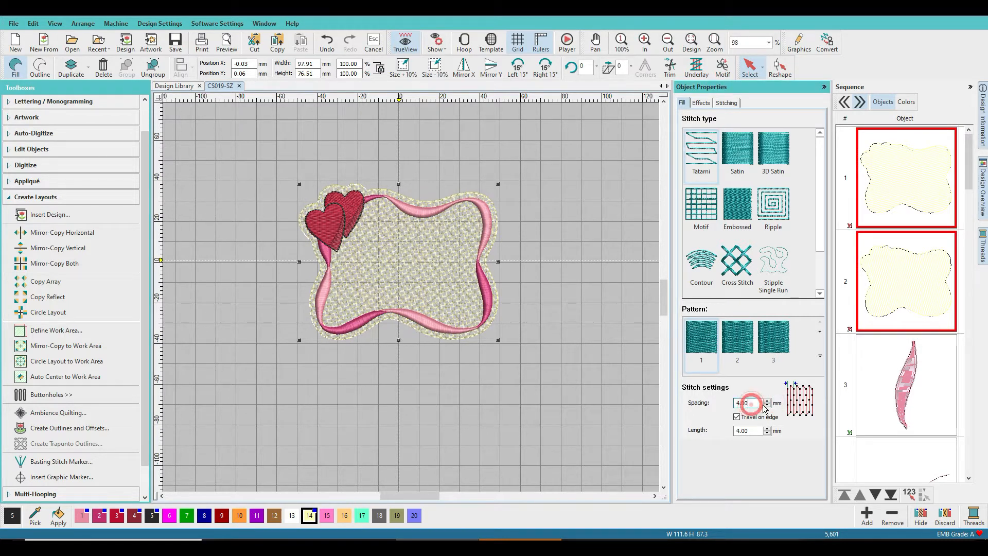
left_click(767, 406)
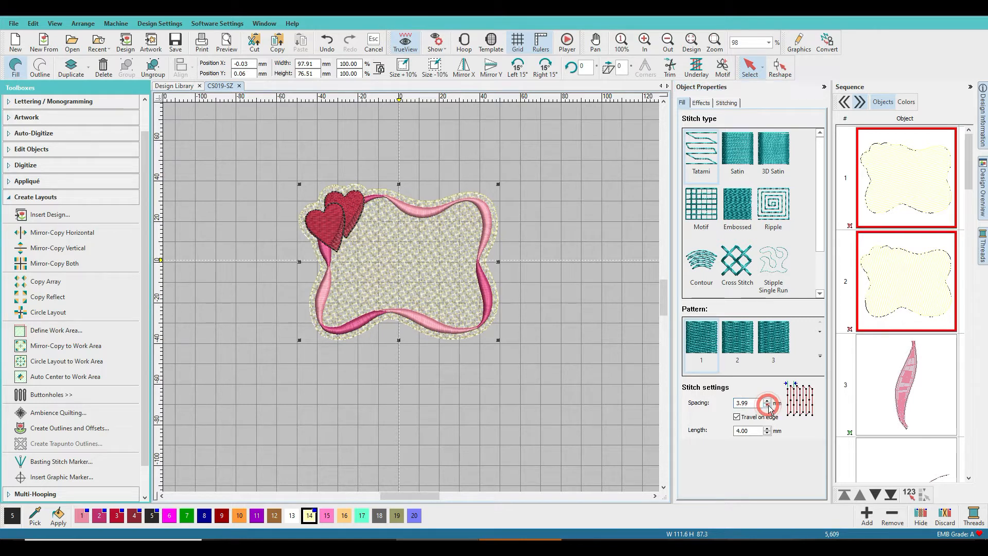
left_click(768, 407)
double_click(749, 405)
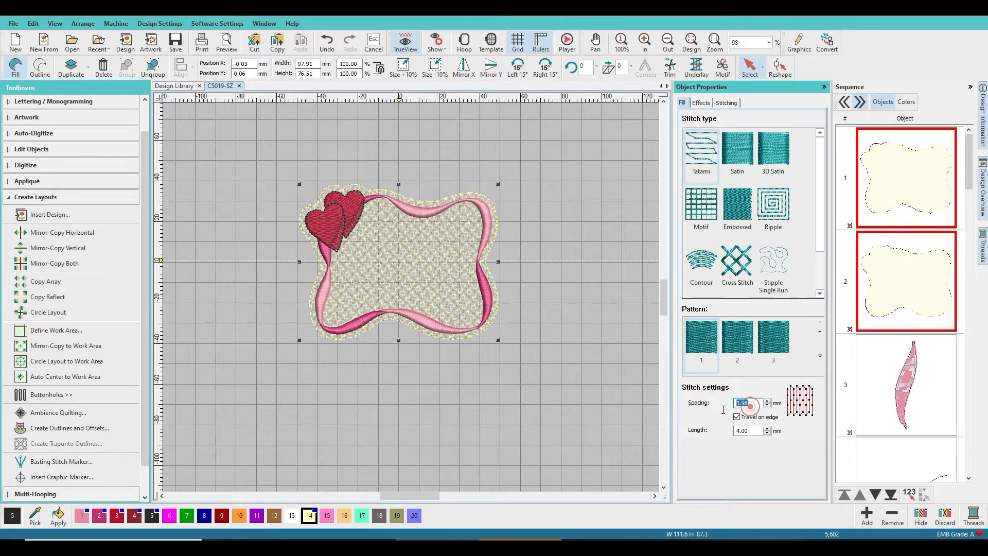
type("2.5")
key("Return")
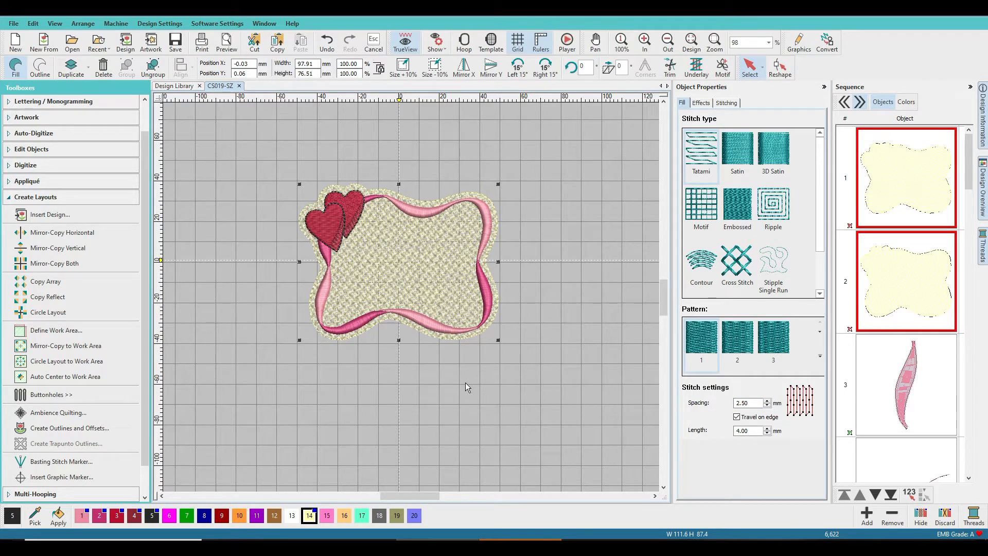
Set the stitch spacing of the grouped background fills to 3 mm
left_click(620, 276)
scroll(412, 298, "up", 3)
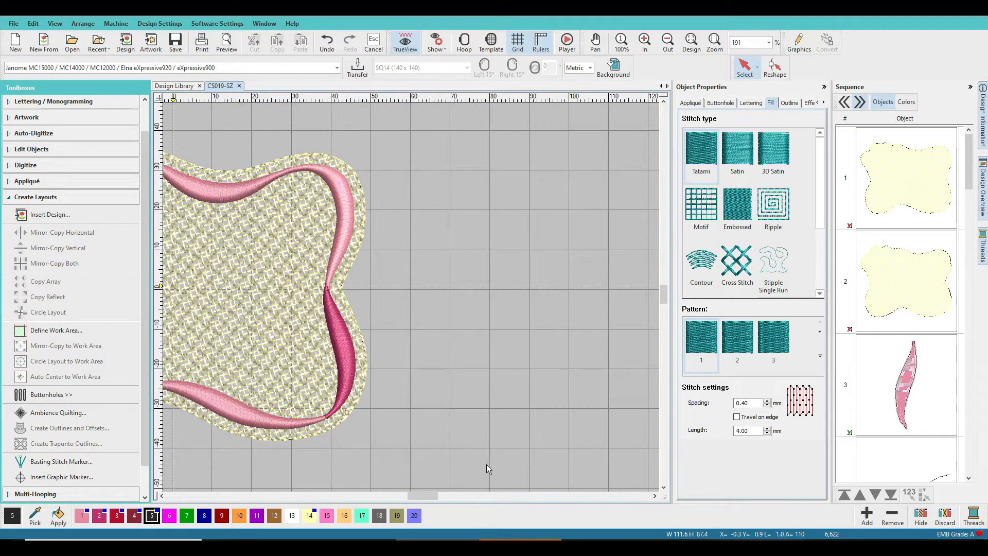
mouse_move(431, 495)
left_mouse_down()
mouse_move(390, 498)
mouse_move(412, 496)
left_mouse_up()
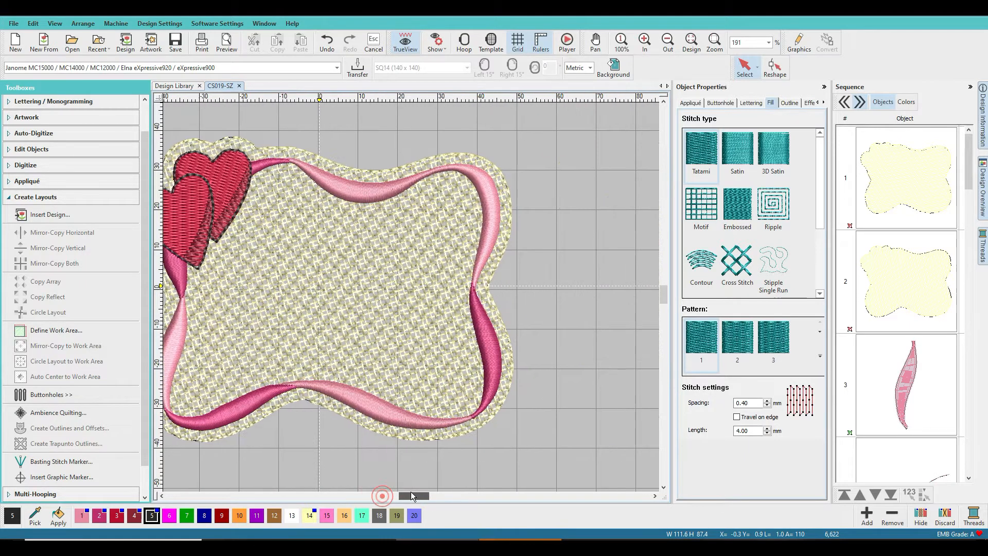
scroll(412, 298, "up", 3)
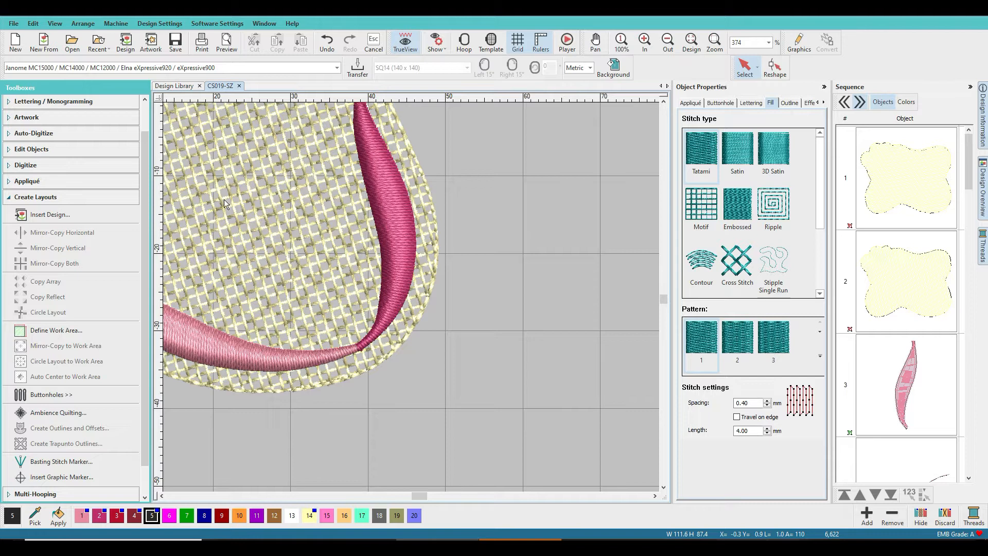
left_click_drag(422, 497, 409, 497)
scroll(408, 295, "down", 6)
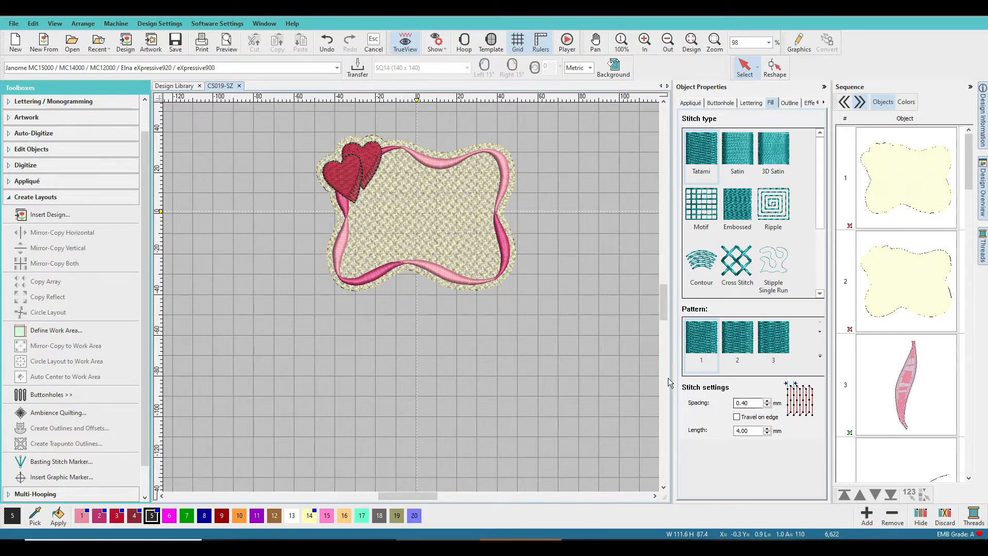
left_click(439, 208)
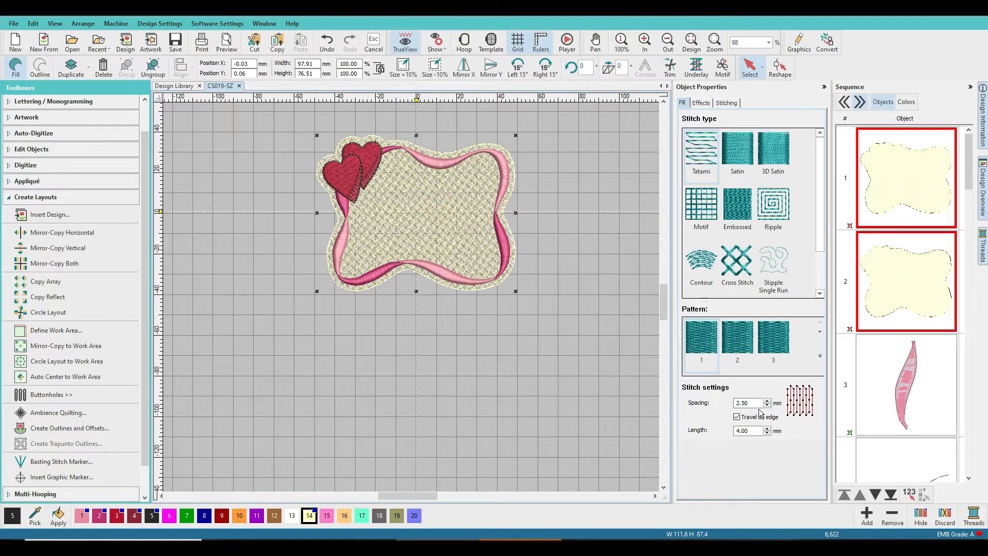
left_click_drag(667, 295, 663, 292)
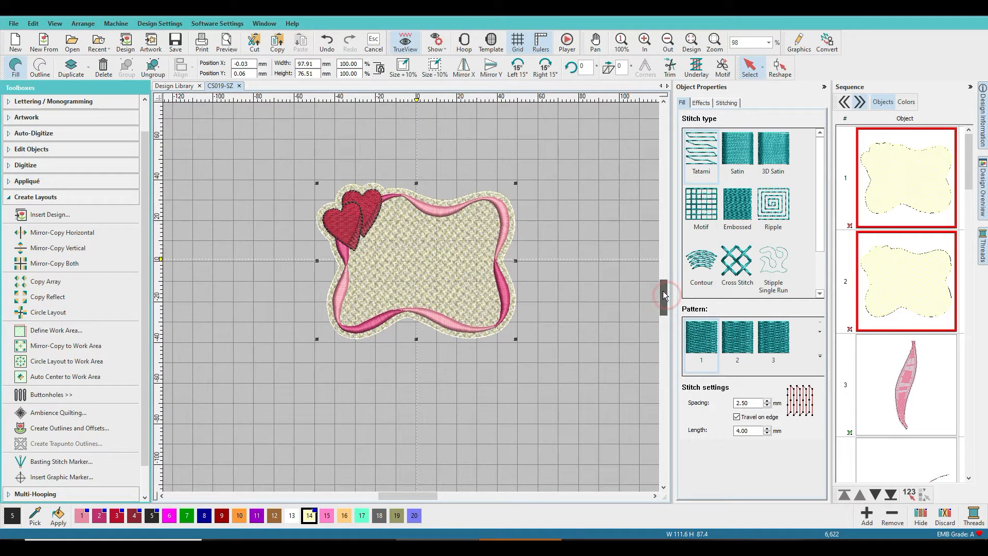
double_click(751, 403)
type("3")
key("Return")
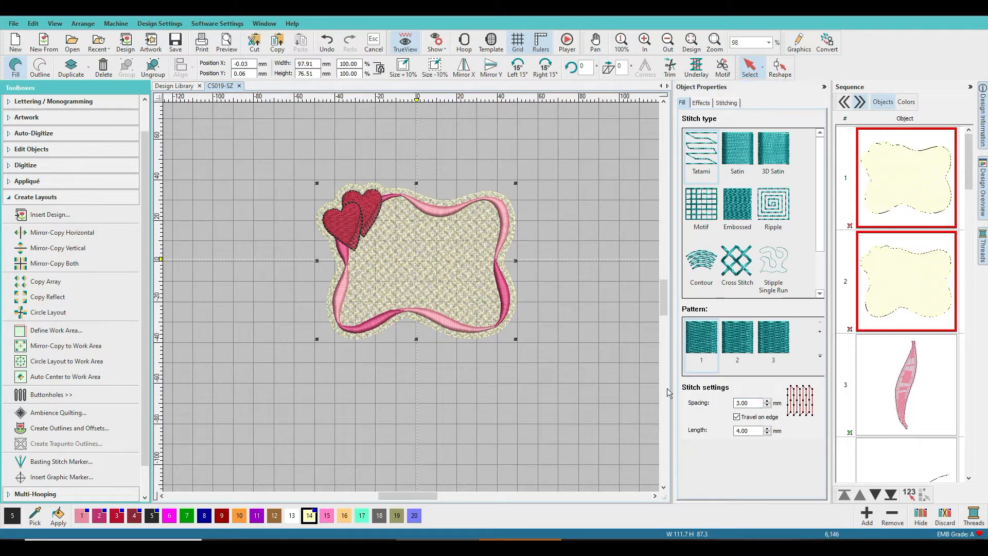
scroll(412, 298, "up", 2)
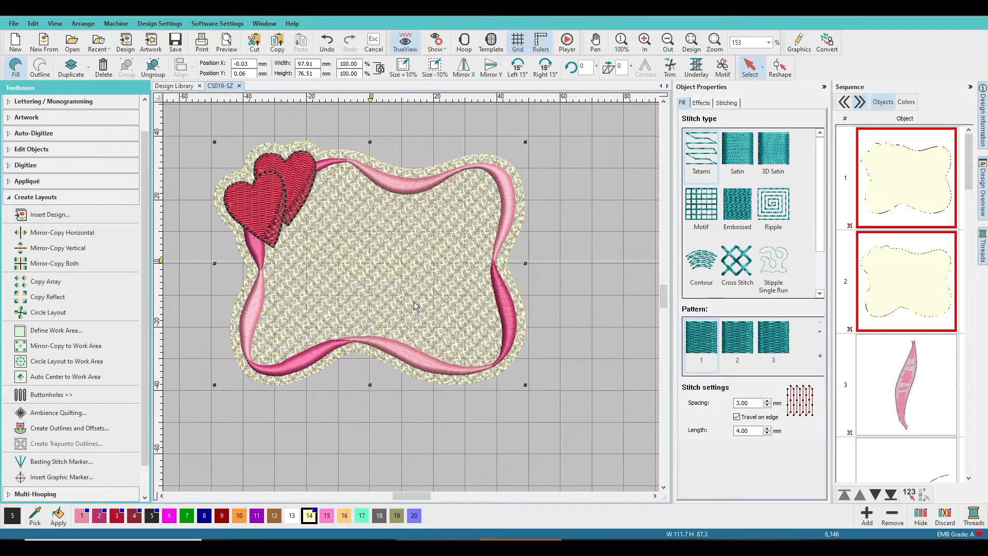
Add a lettering object reading "If you love me, wash your hands and hold me"
scroll(413, 302, "up", 1)
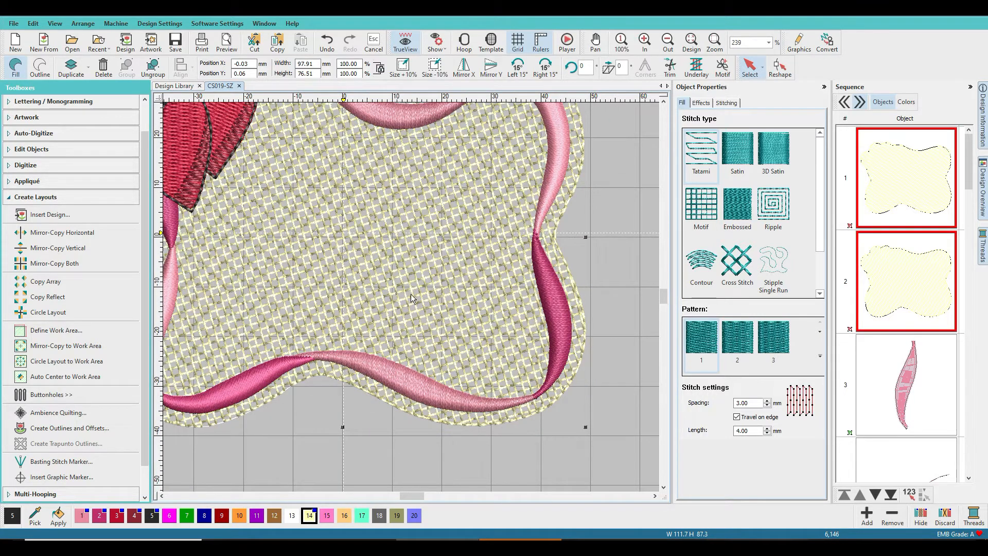
scroll(411, 297, "down", 2)
scroll(410, 298, "down", 2)
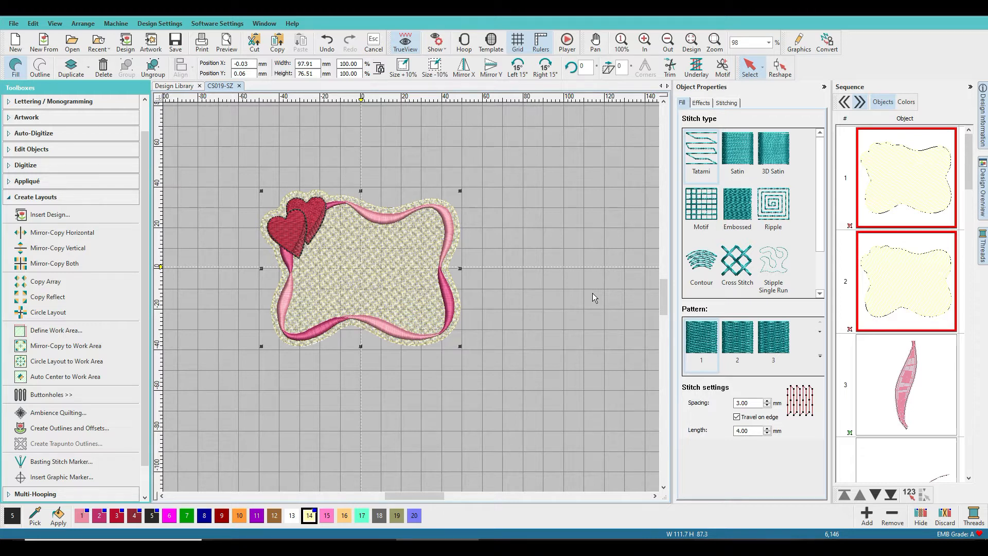
left_click(377, 288)
left_click(53, 102)
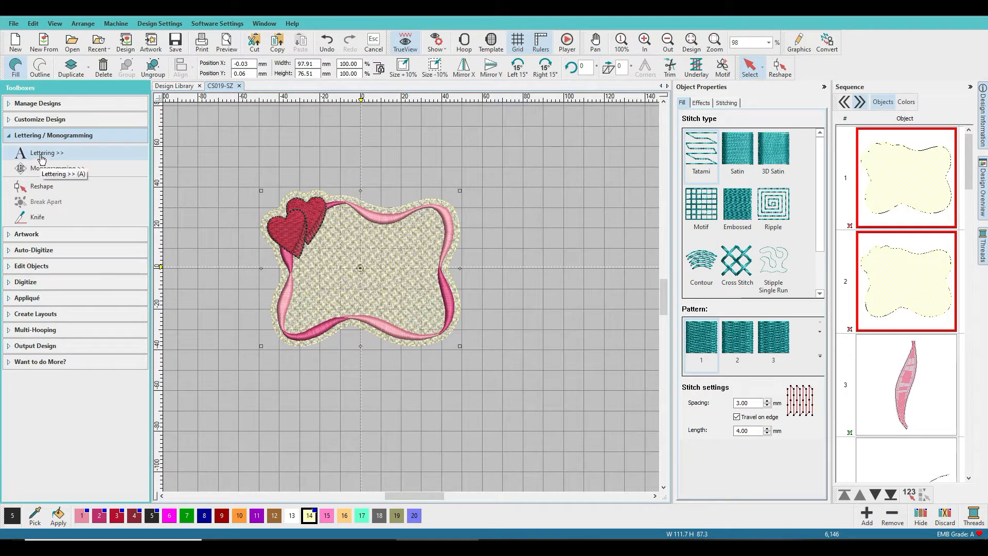
left_click(47, 153)
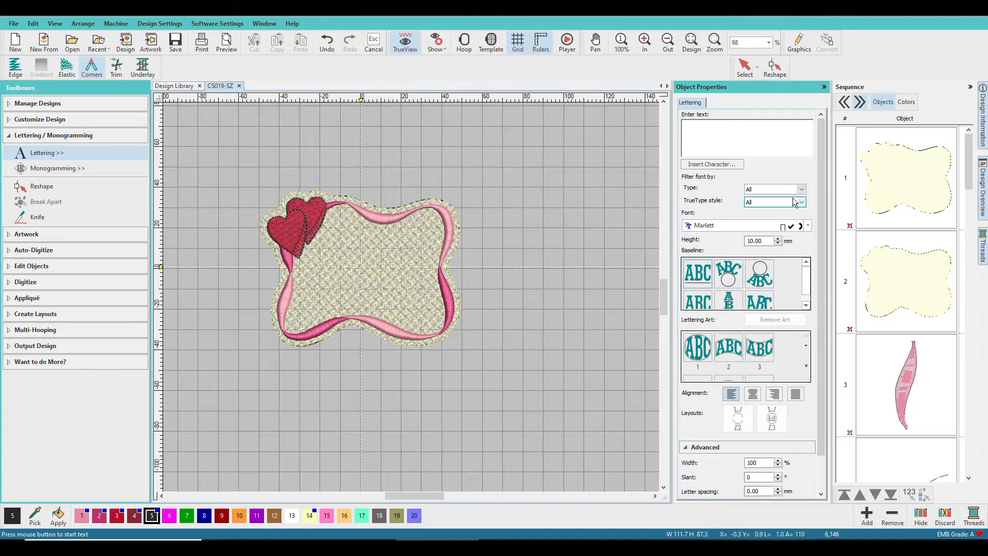
left_click(708, 134)
type("you love me, w")
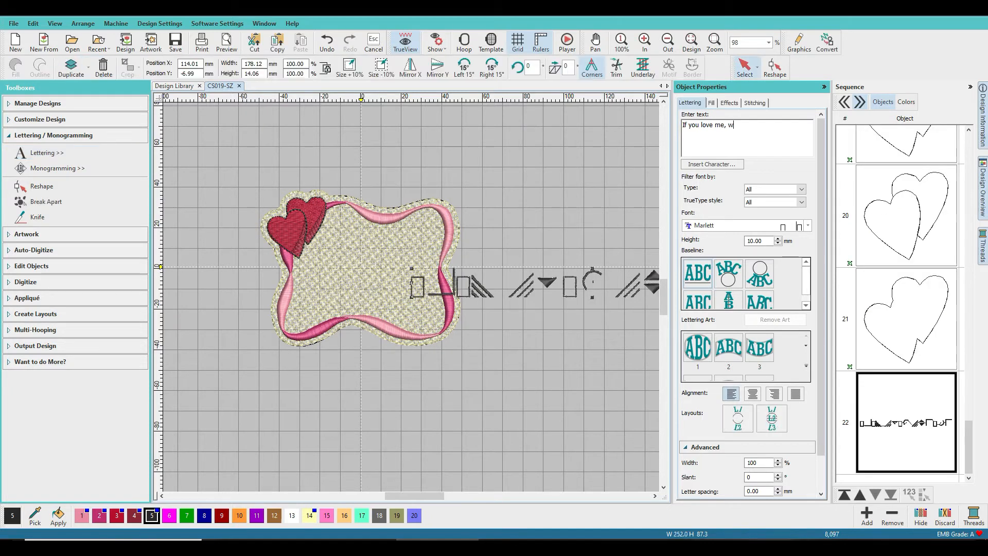
type("ash your hands  and hold me")
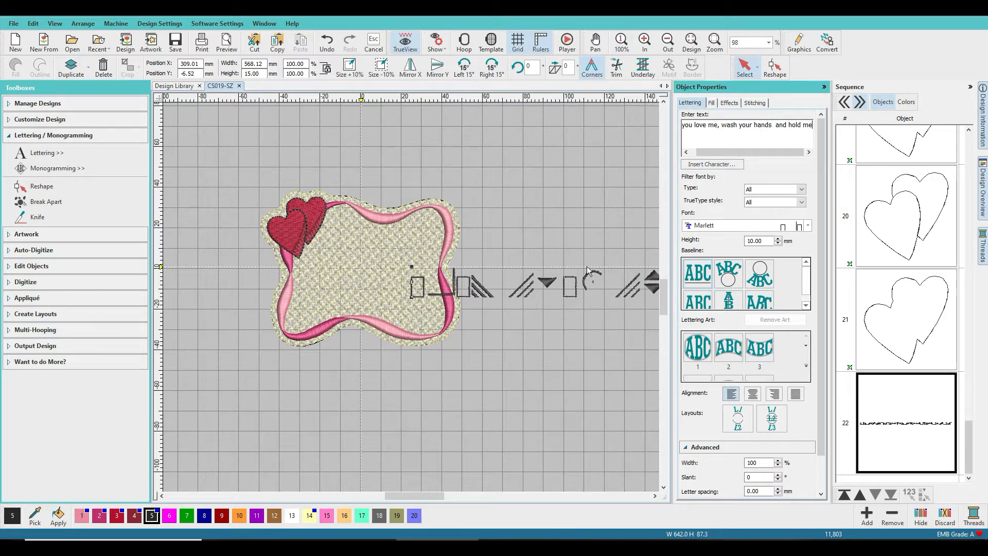
Set the lettering's font to the embroidery font Comics
left_click(807, 226)
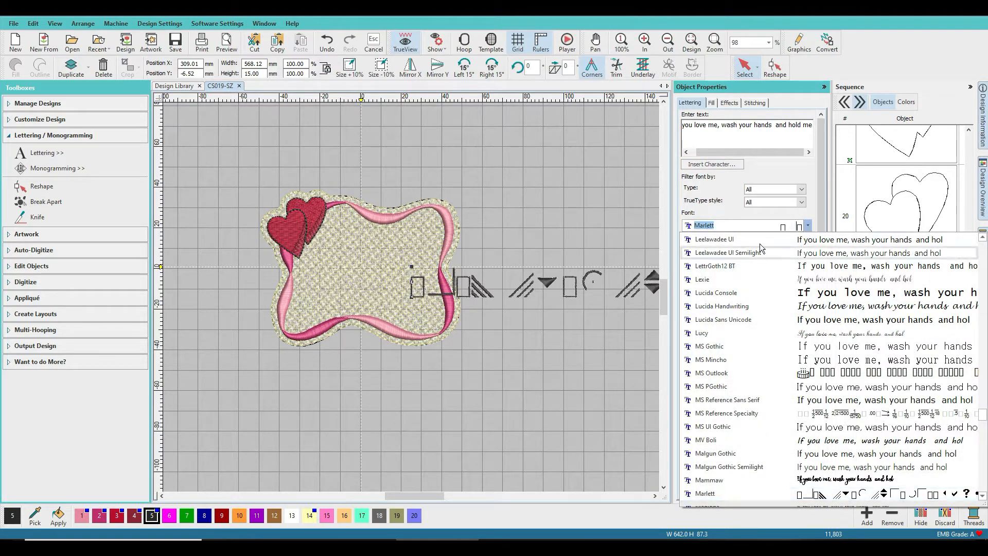
scroll(759, 258, "up", 3)
scroll(758, 258, "up", 8)
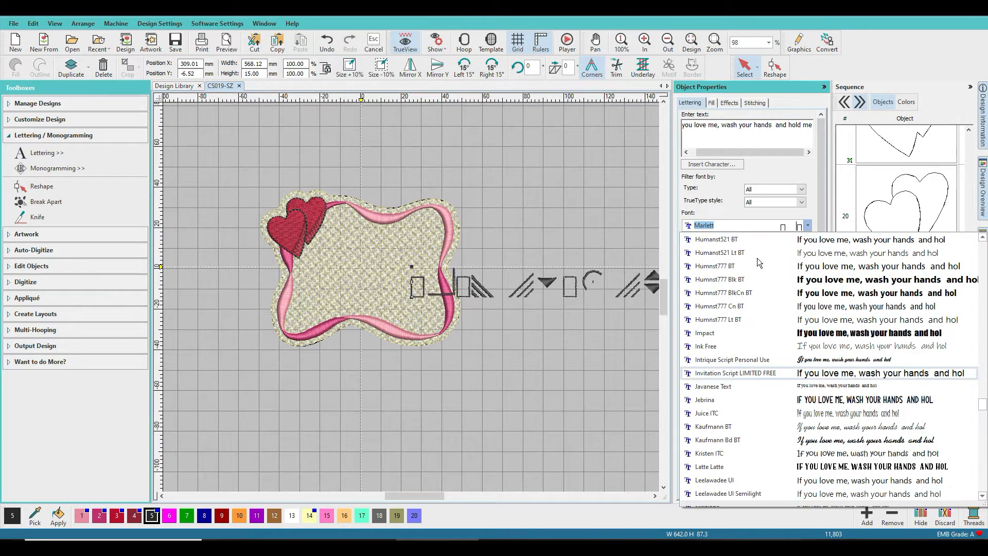
scroll(751, 238, "up", 7)
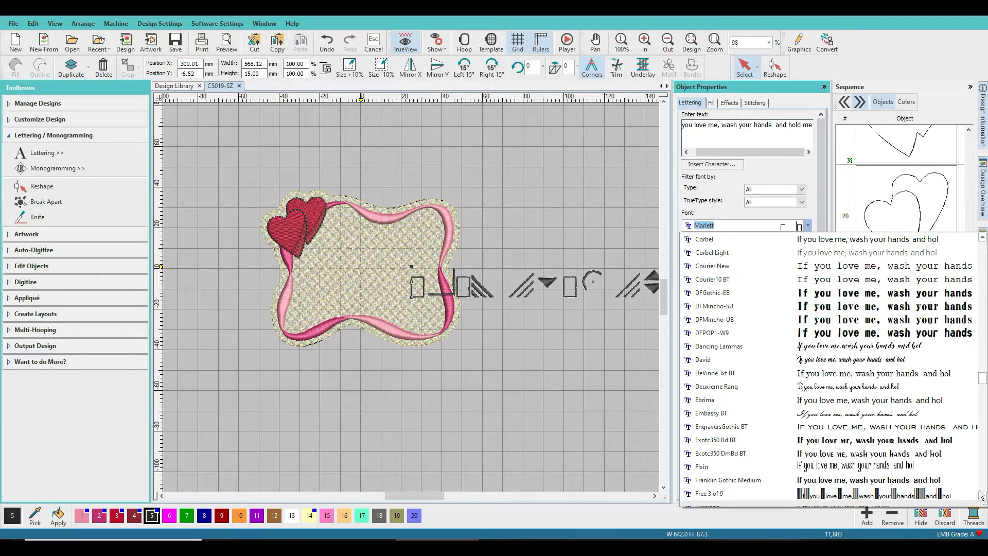
scroll(785, 323, "up", 1)
scroll(783, 309, "up", 12)
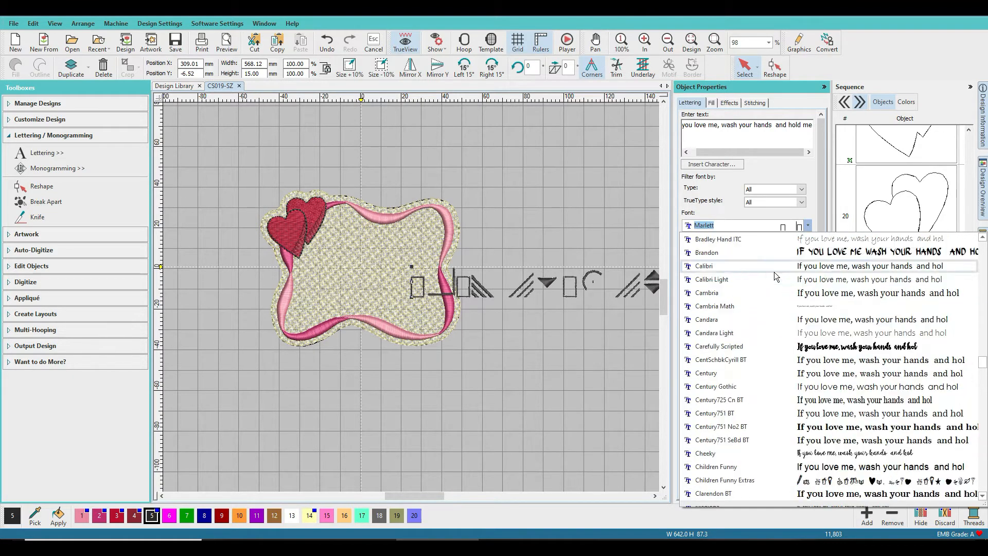
scroll(748, 290, "up", 15)
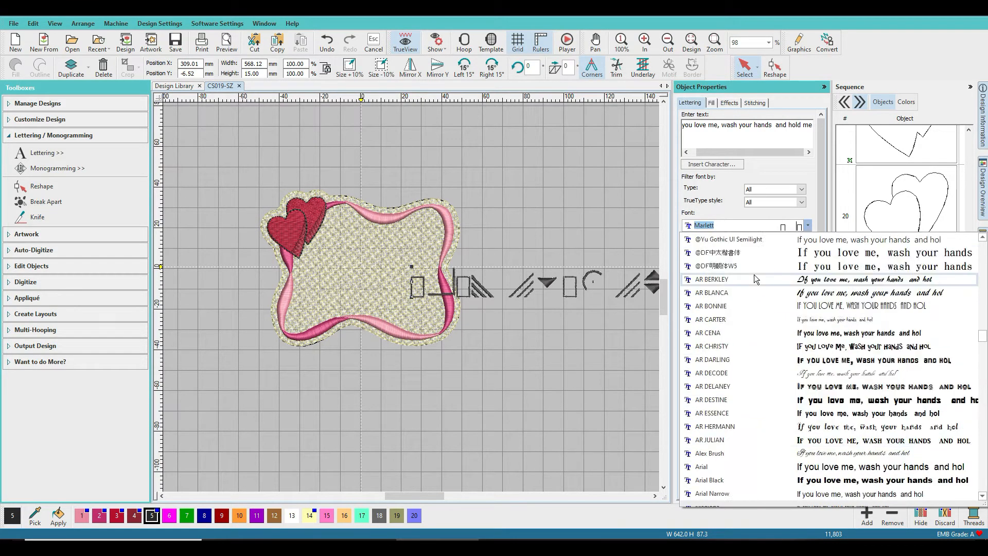
scroll(755, 279, "up", 6)
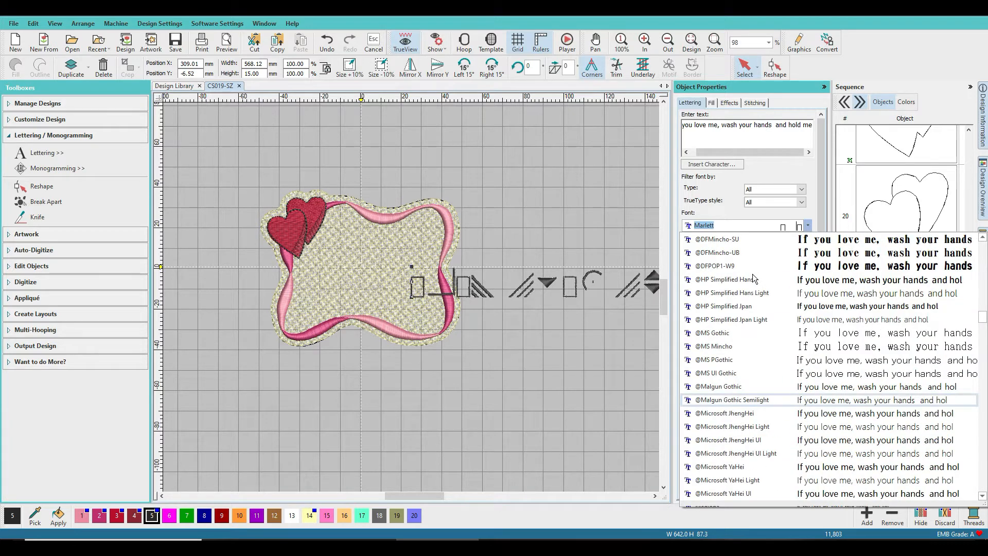
scroll(753, 279, "up", 6)
scroll(754, 279, "up", 7)
scroll(753, 278, "up", 6)
scroll(753, 274, "up", 7)
scroll(752, 274, "up", 6)
scroll(750, 273, "up", 3)
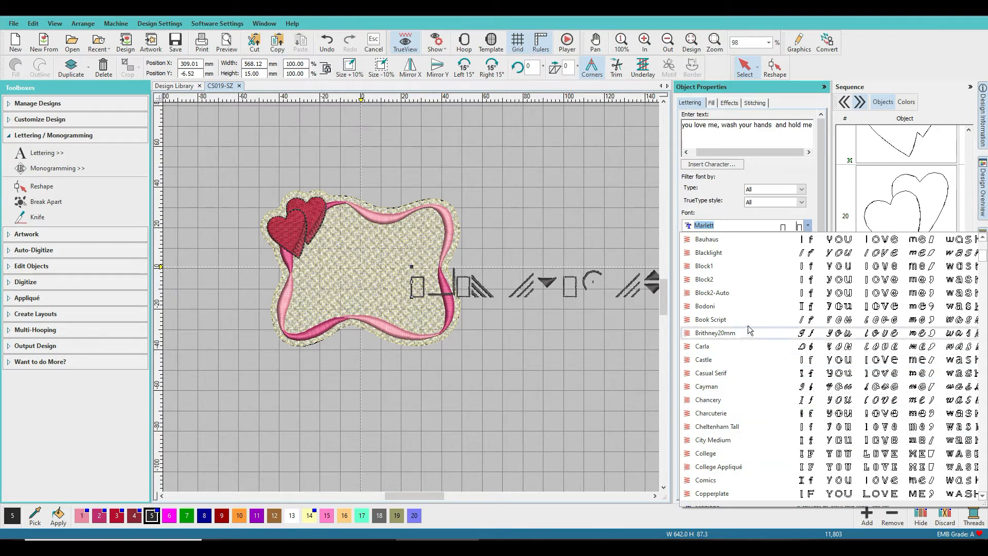
scroll(749, 282, "up", 1)
scroll(746, 303, "down", 5)
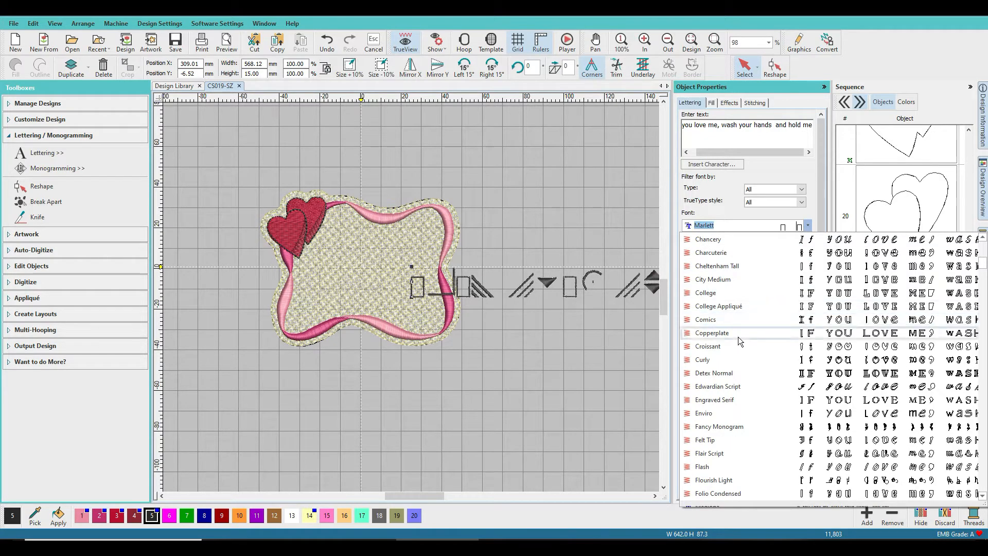
left_click(717, 321)
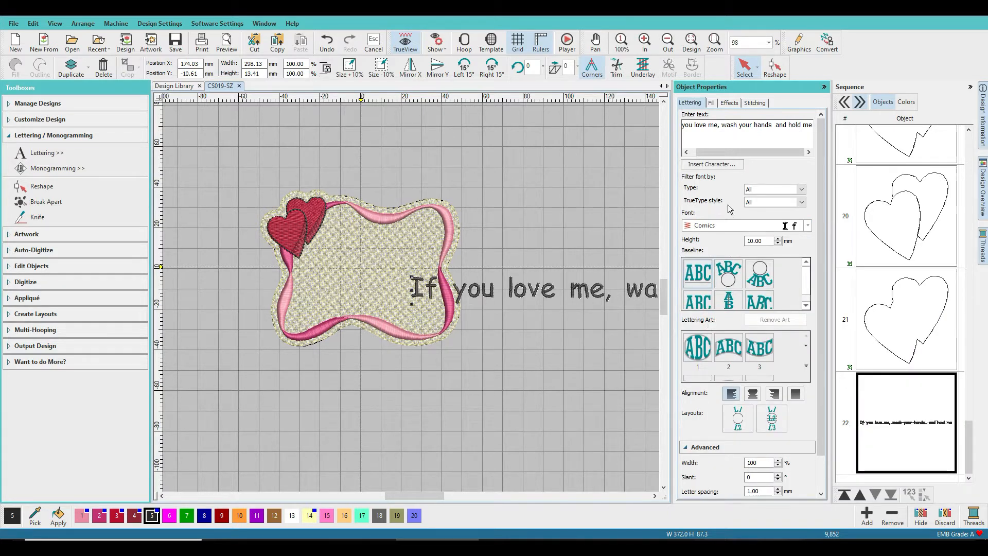
Move the lettering over the frame and break it into three lines after "me," and "hands", removing the extra space
left_click_drag(546, 291, 332, 246)
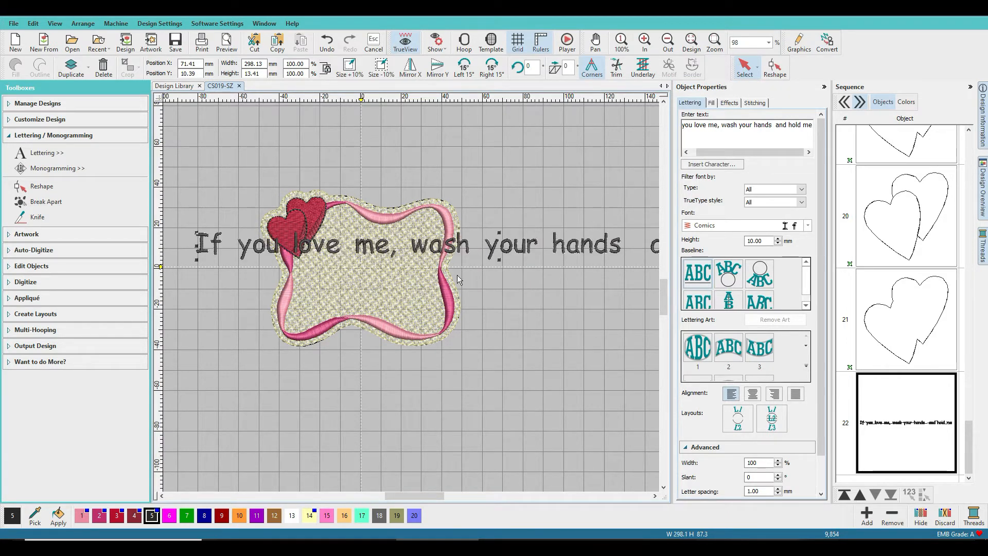
left_click(719, 126)
type(",")
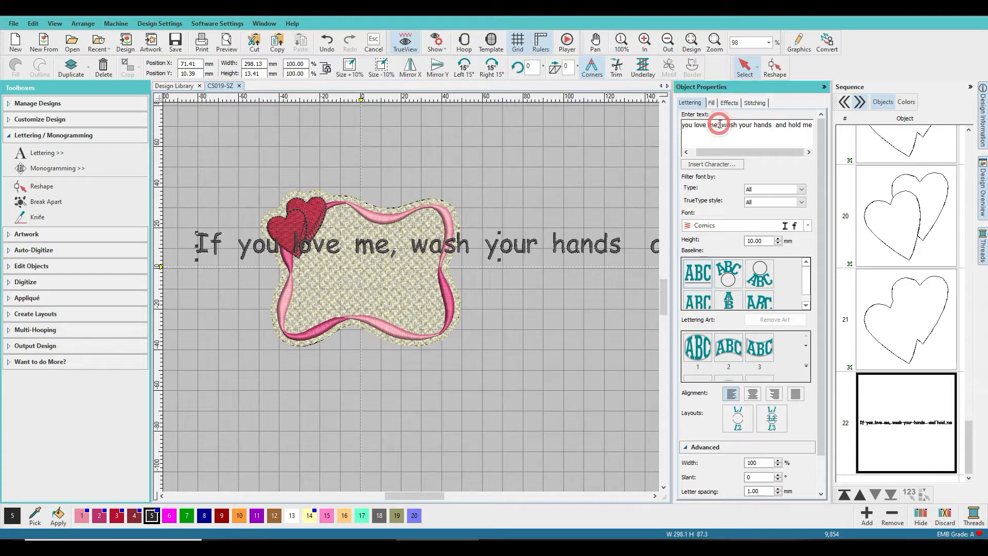
key("Return")
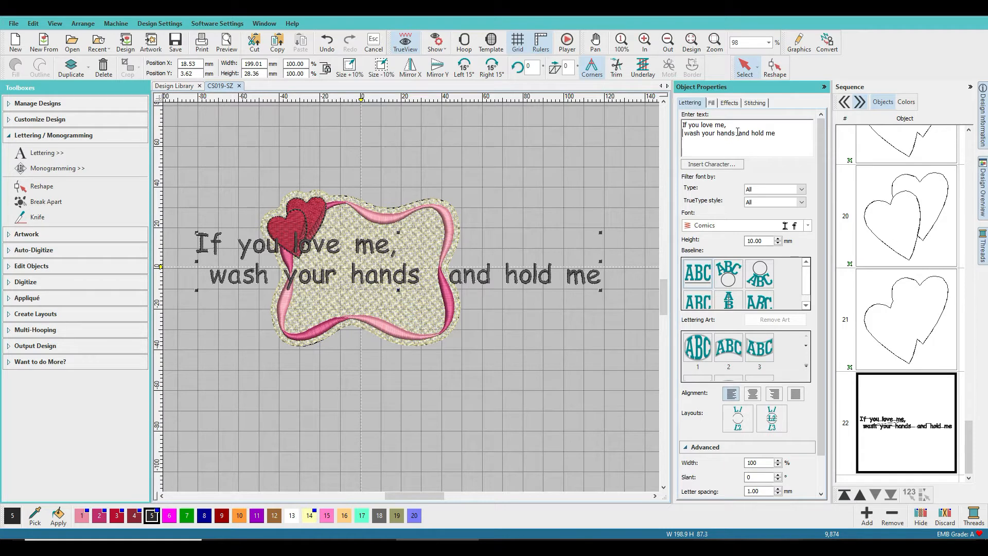
left_click(738, 132)
key("BackSpace")
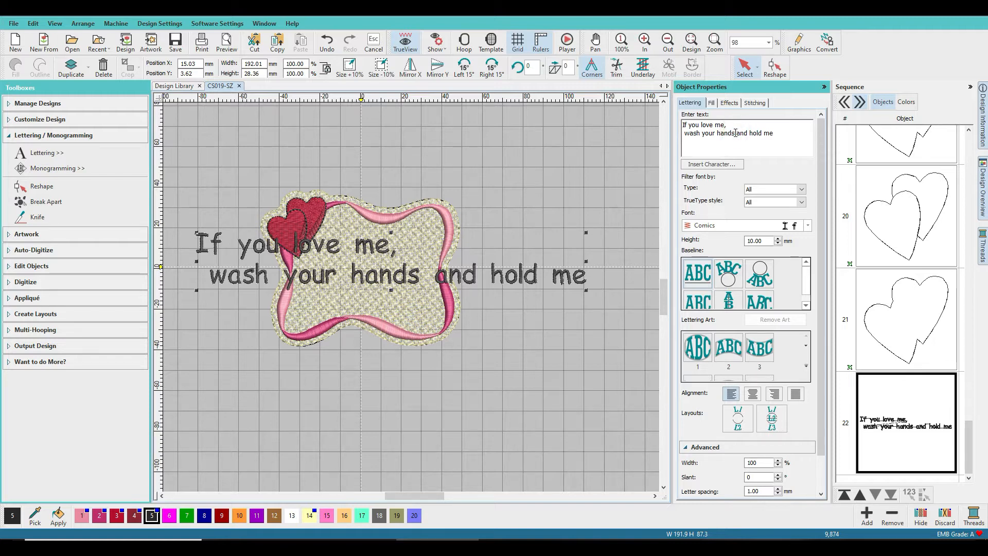
key("Return")
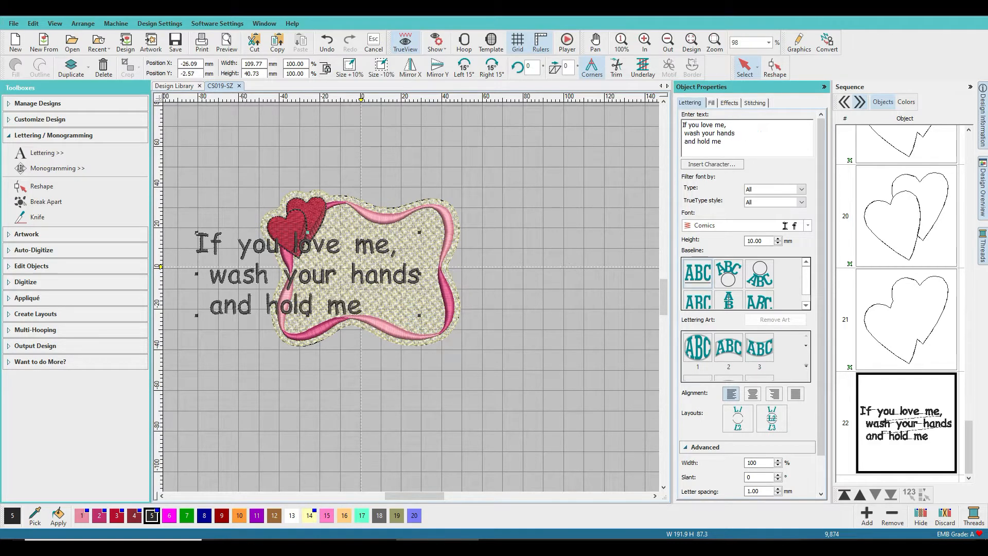
Centre the three-line lettering on the frame and scale it down proportionally to about 61 mm wide by 23 mm high
left_click_drag(352, 240, 409, 234)
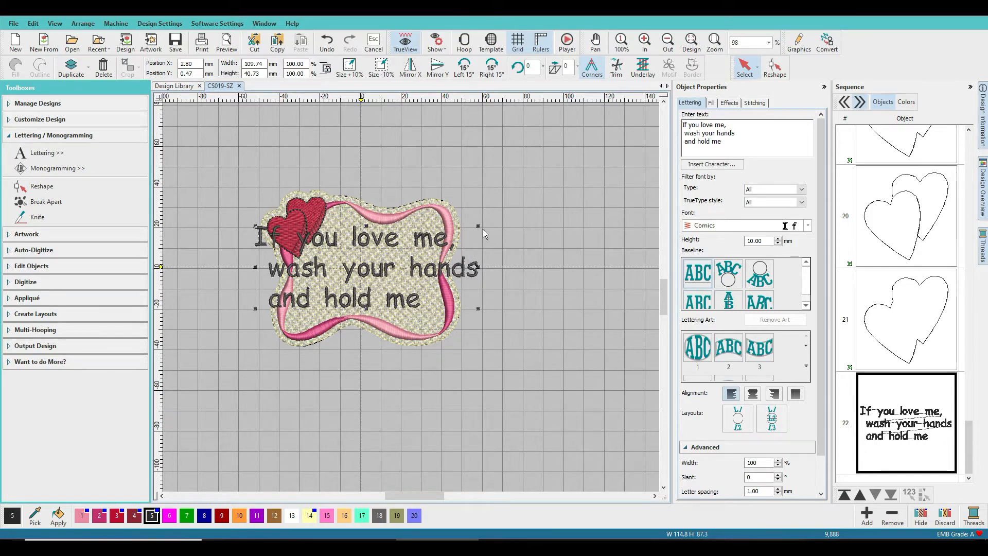
left_click_drag(480, 225, 446, 235)
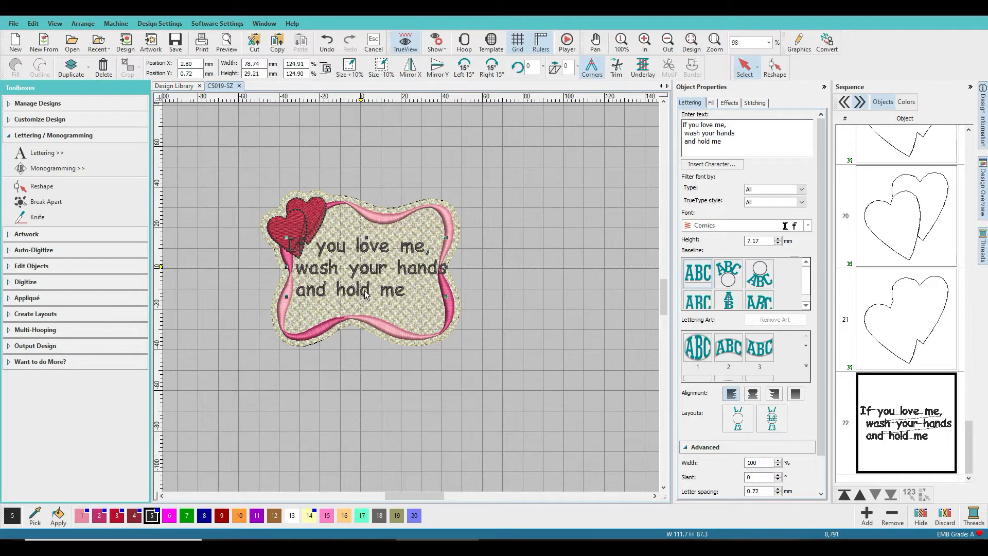
left_click(405, 248)
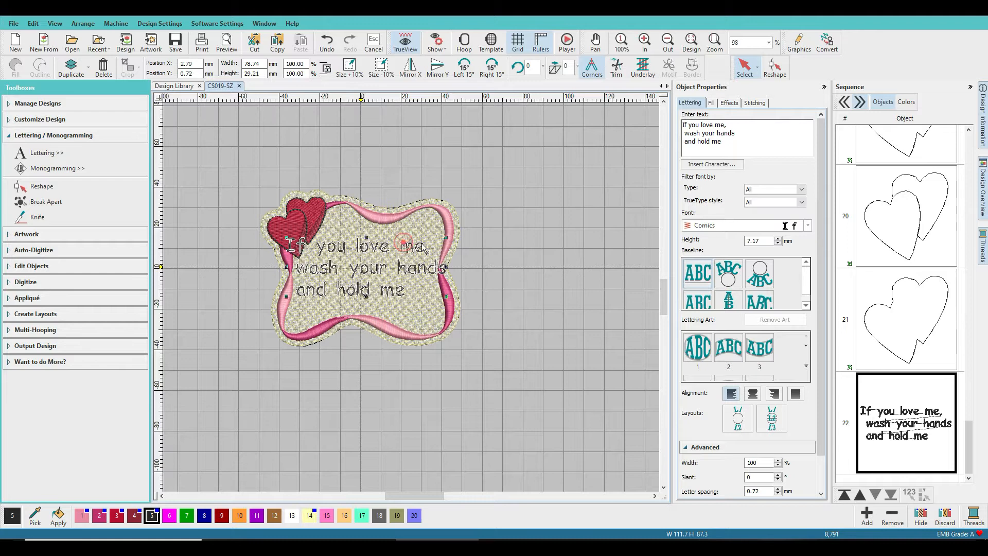
left_click_drag(445, 236, 437, 248)
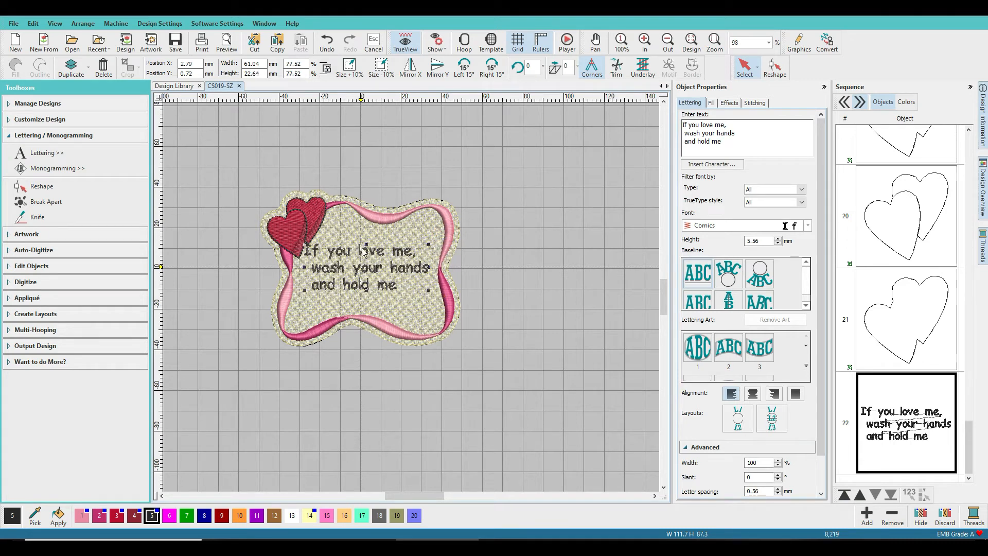
Stretch the lettering to about 68 mm wide by 37 mm high and reposition it inside the ribbon frame
mouse_move(367, 246)
left_mouse_down()
mouse_move(374, 229)
mouse_move(365, 247)
mouse_move(375, 248)
left_mouse_up()
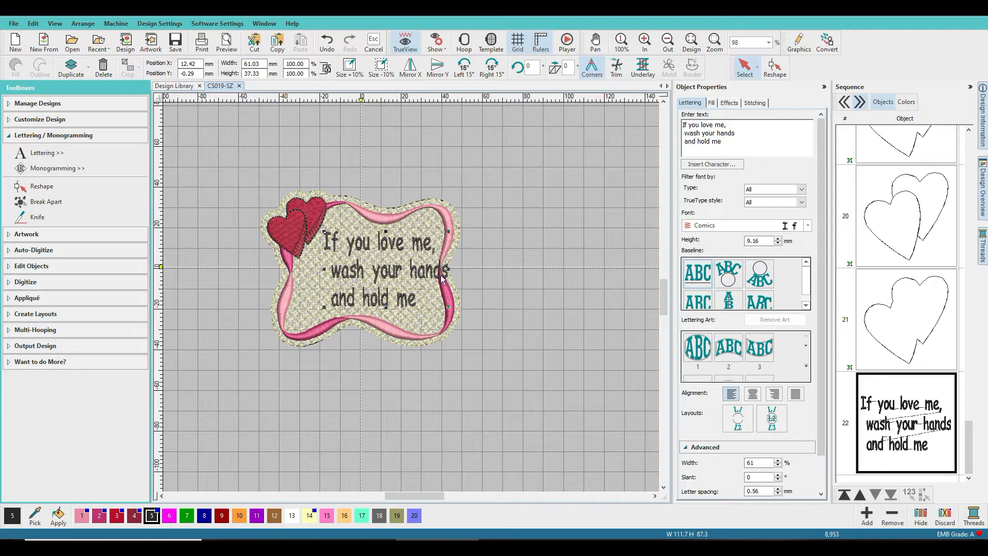
left_click_drag(446, 268, 458, 268)
left_click_drag(390, 275, 378, 277)
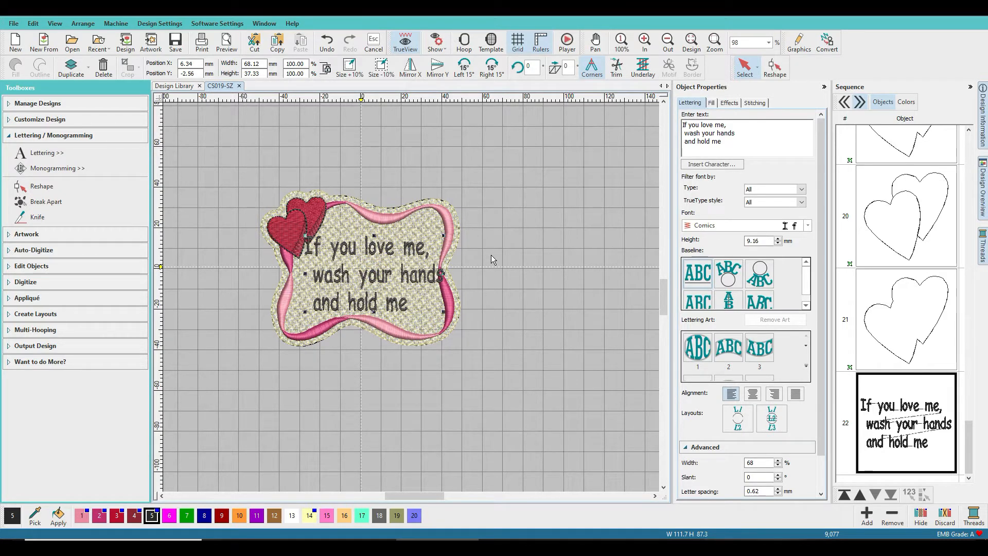
Scale the lettering proportionally to about 61 mm by 33 mm and nudge it to about X 6.59, Y -2.32 mm inside the frame
key("Right")
key("Down")
key("Down")
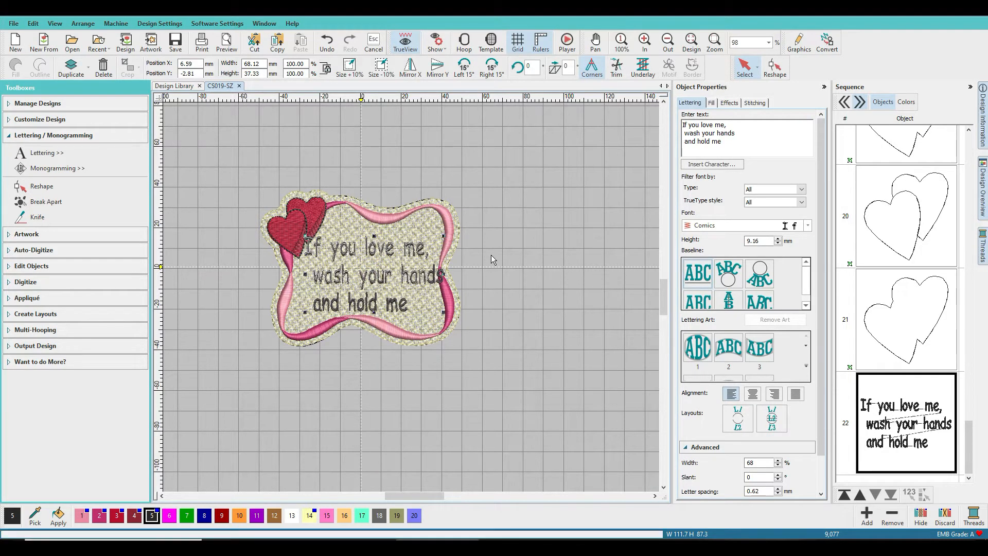
key("Down")
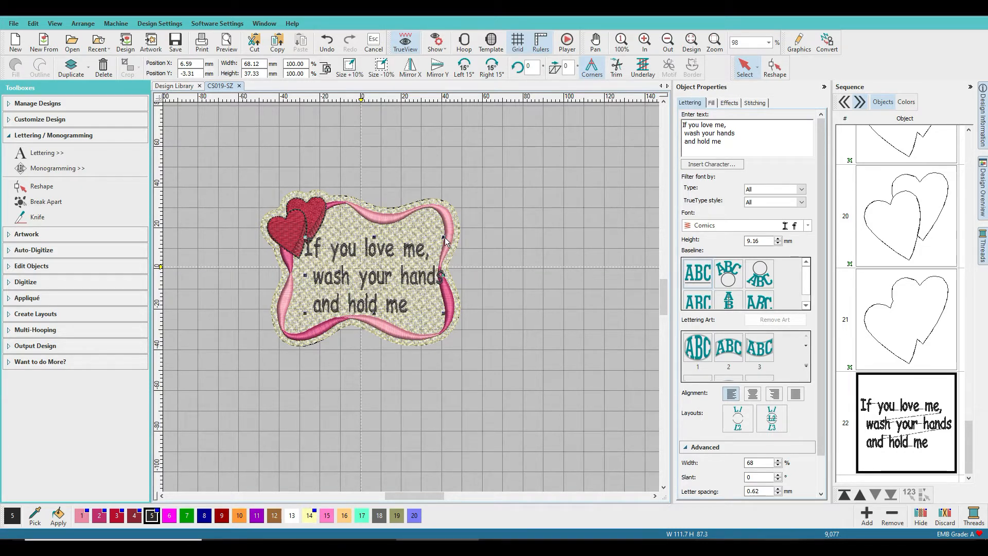
mouse_move(445, 242)
left_mouse_down()
mouse_move(437, 248)
mouse_move(448, 242)
left_mouse_up()
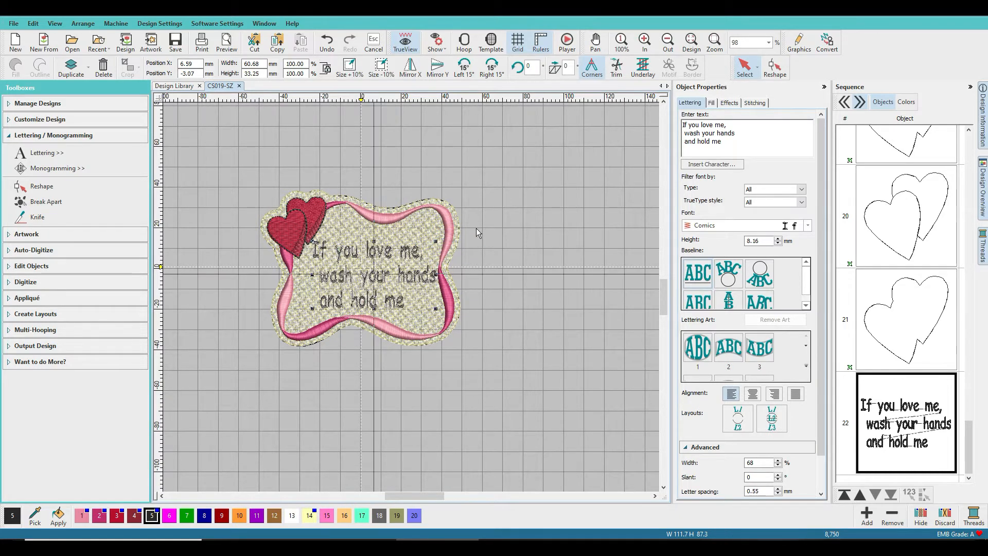
key("Up")
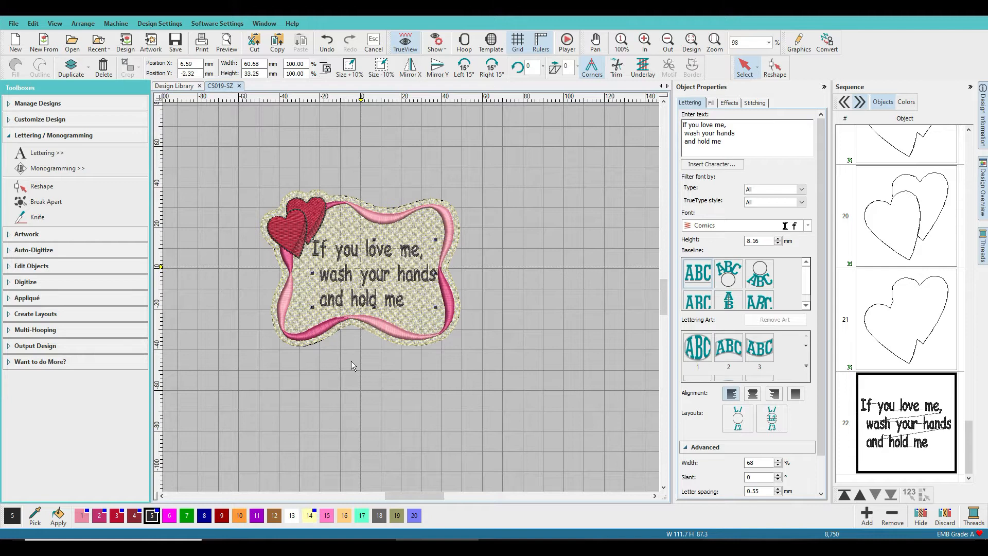
Select the three-line lettering and apply Auto Center to Work Area to it
left_click(357, 276)
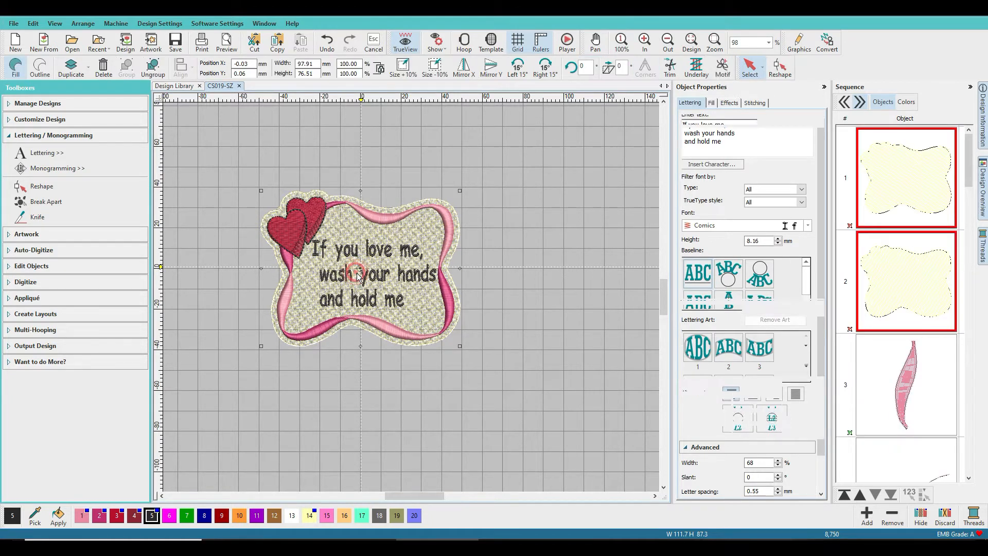
left_click(378, 274)
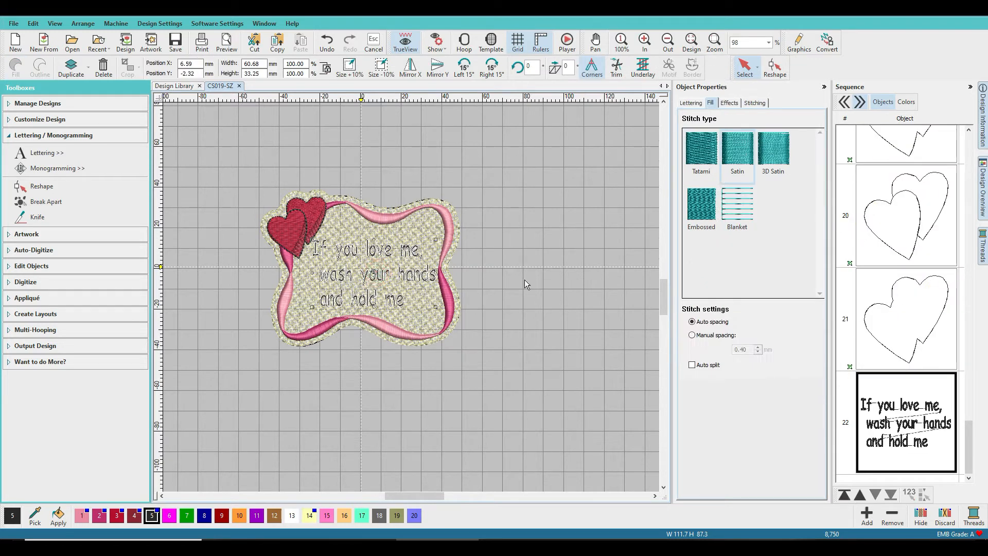
left_click(550, 273)
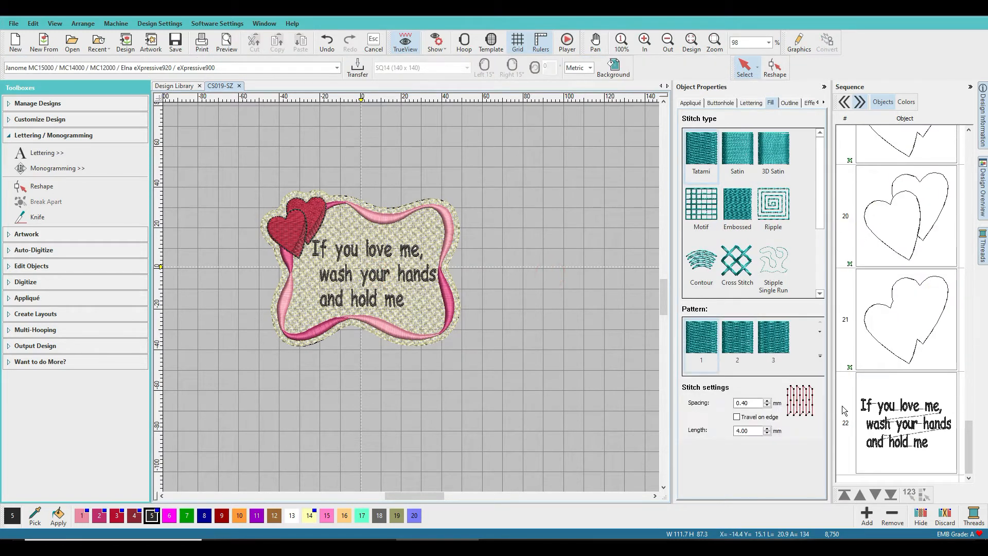
left_click(942, 429)
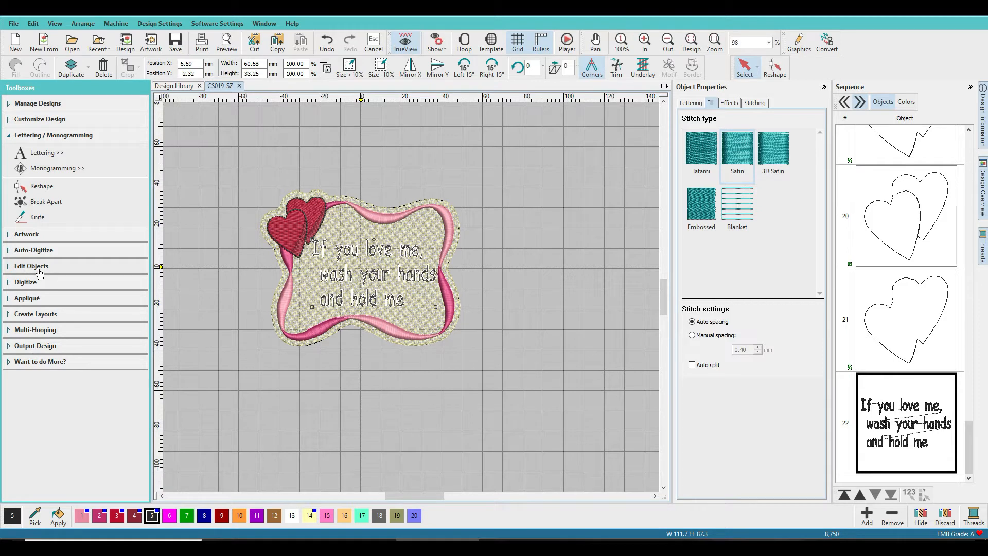
left_click(37, 314)
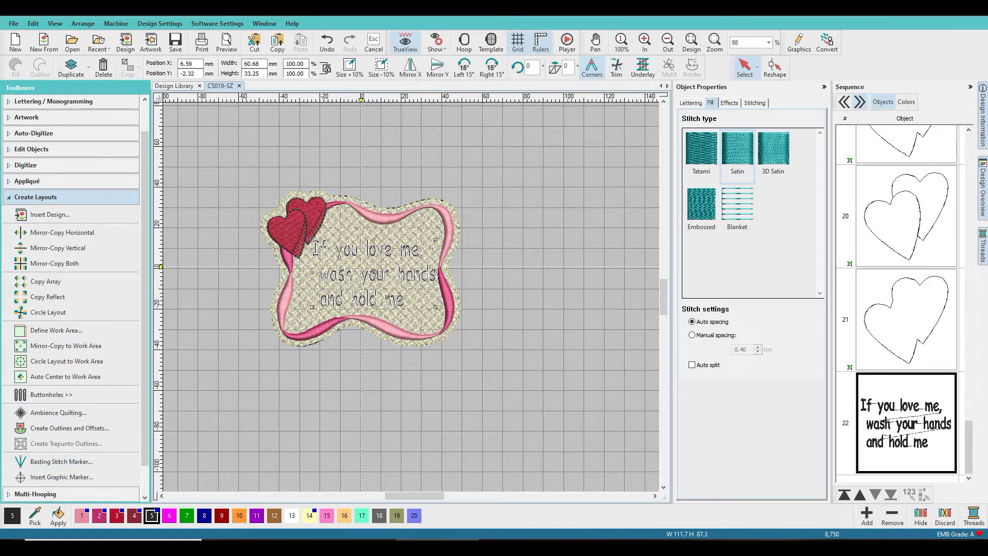
left_click(48, 379)
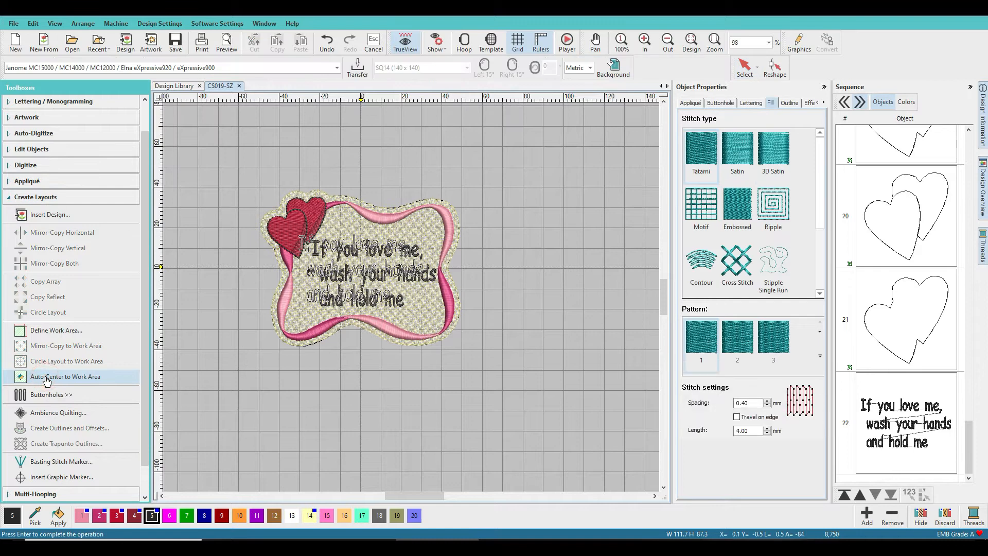
key("Return")
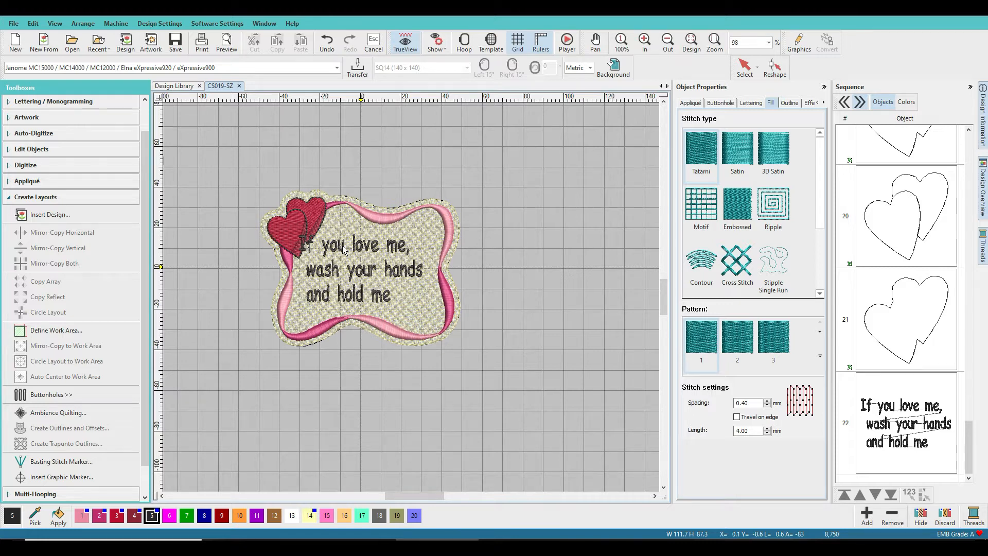
Reposition the lettering inside the frame at about X 6.48, Y -2.53 mm and turn on trims for it
left_click(376, 246)
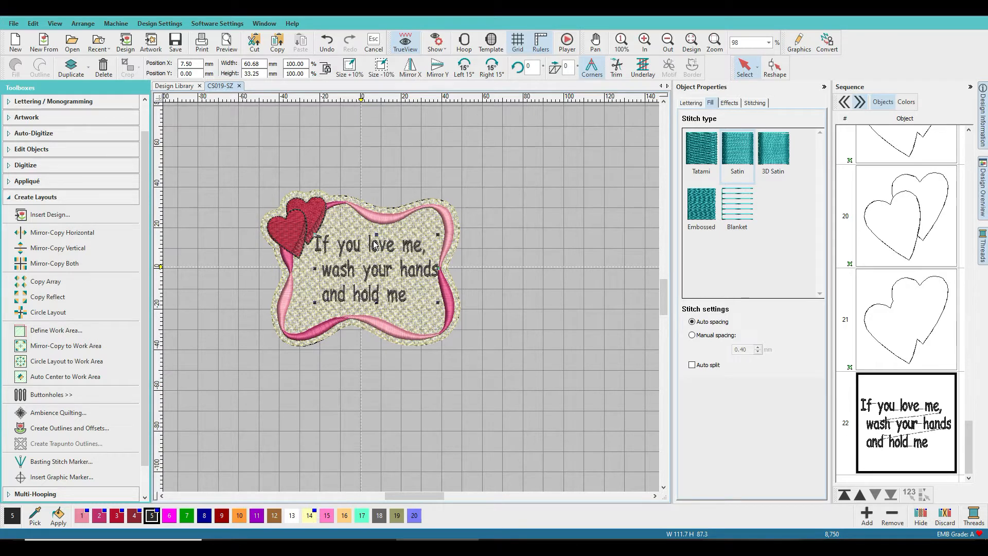
left_click_drag(372, 251, 369, 256)
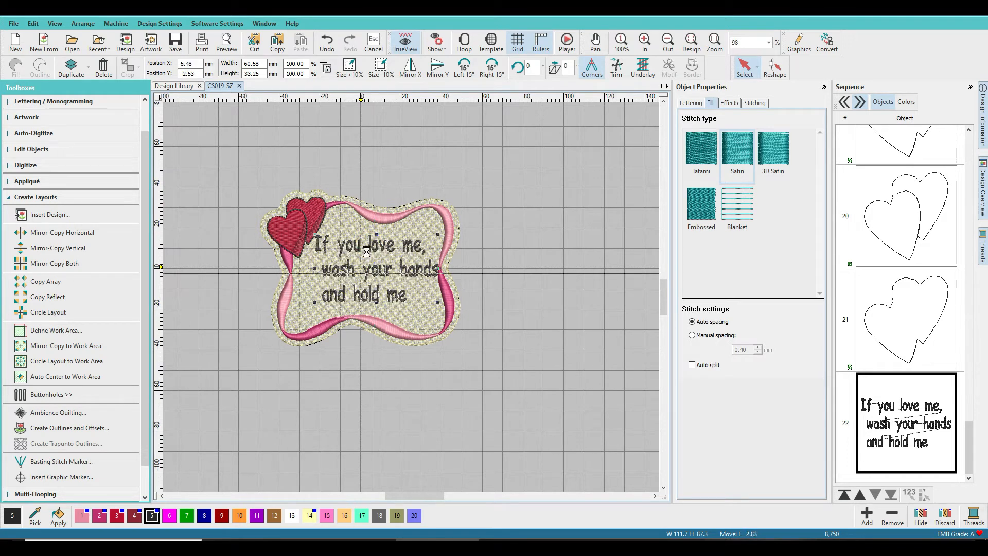
left_click(573, 216)
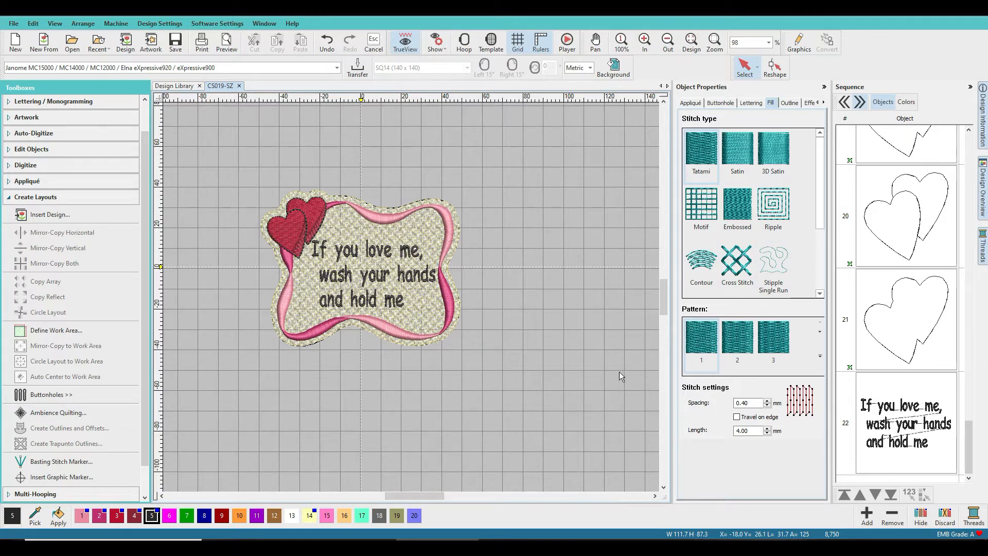
left_click(392, 278)
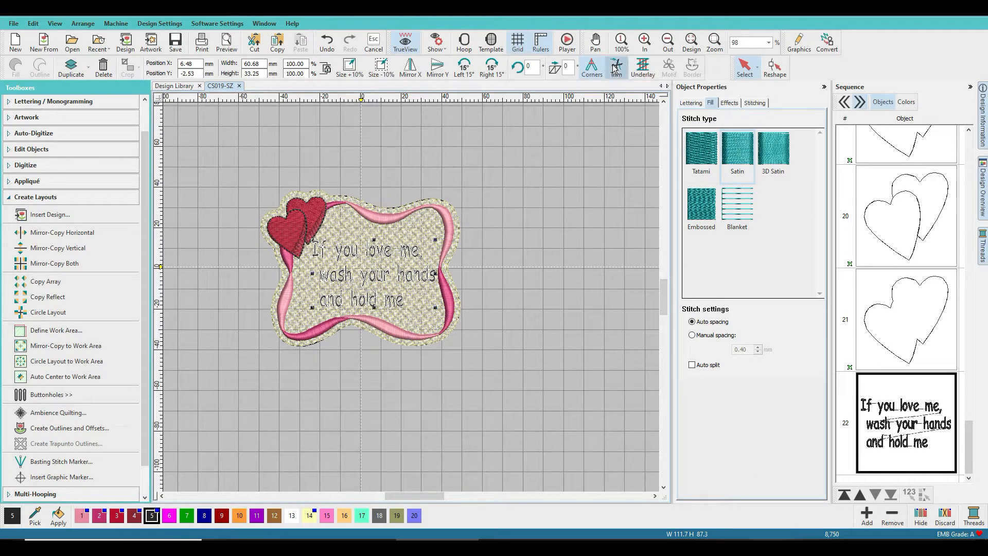
left_click(580, 246)
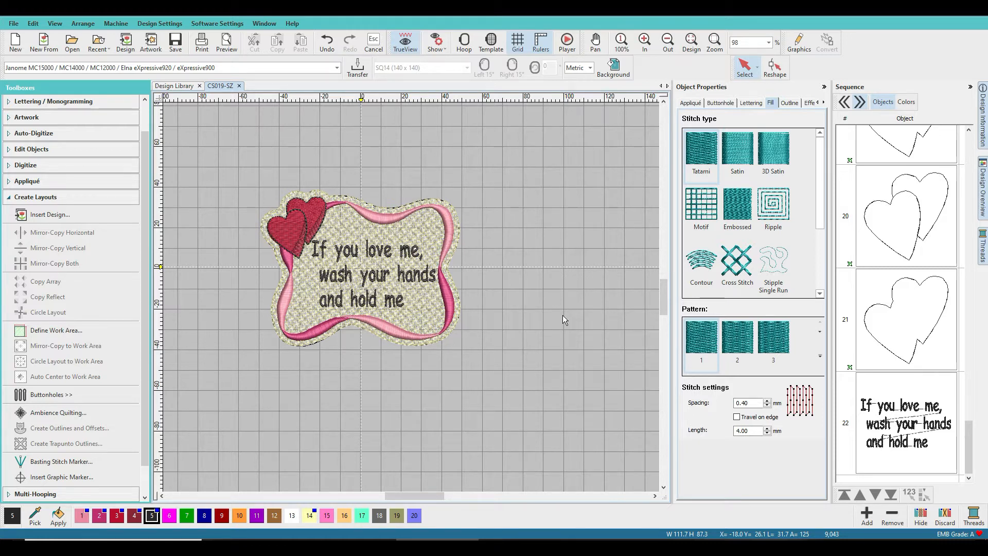
Delete the three-line lettering object from the design
left_click(363, 251)
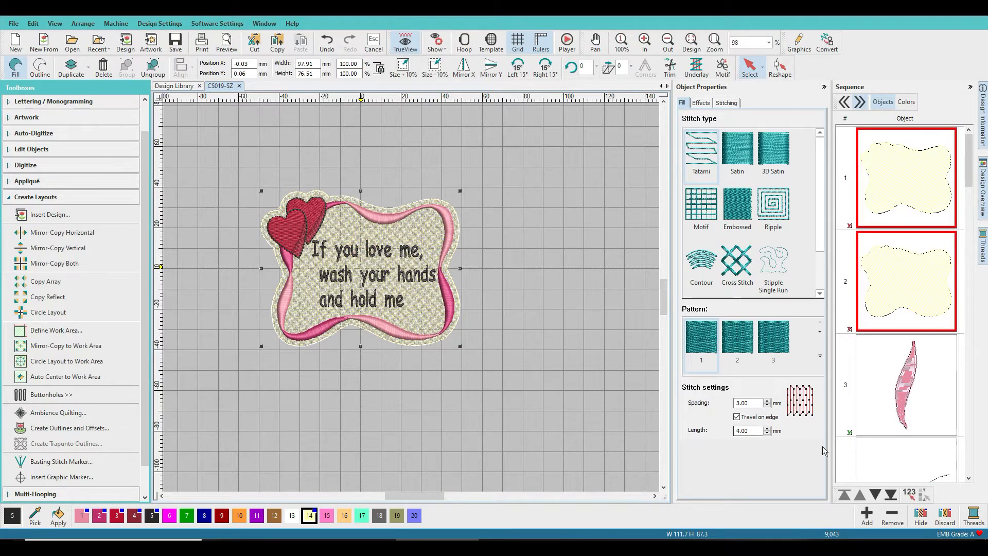
scroll(870, 408, "down", 10)
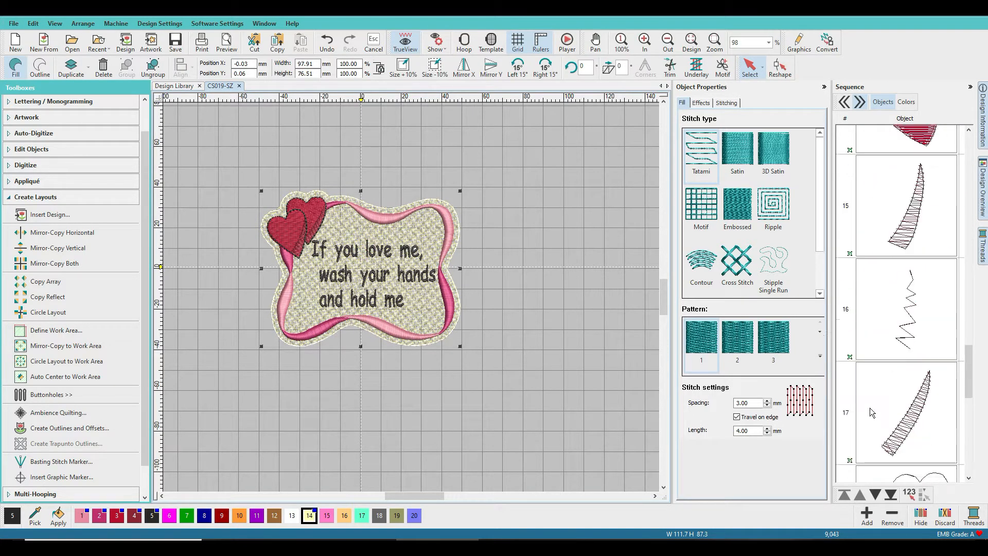
scroll(870, 408, "down", 4)
left_click(890, 409)
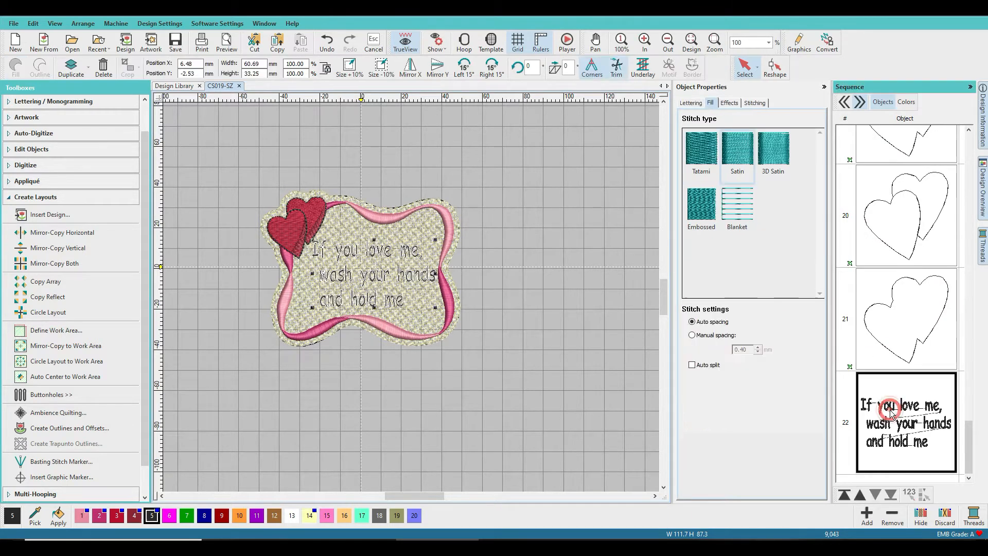
key("Delete")
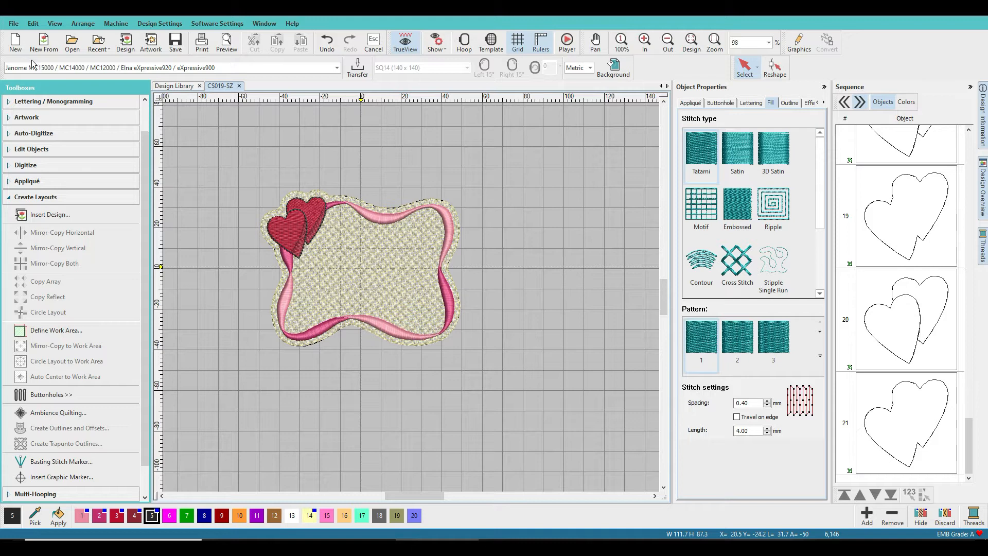
Start a new lettering object with empty text
scroll(62, 203, "up", 2)
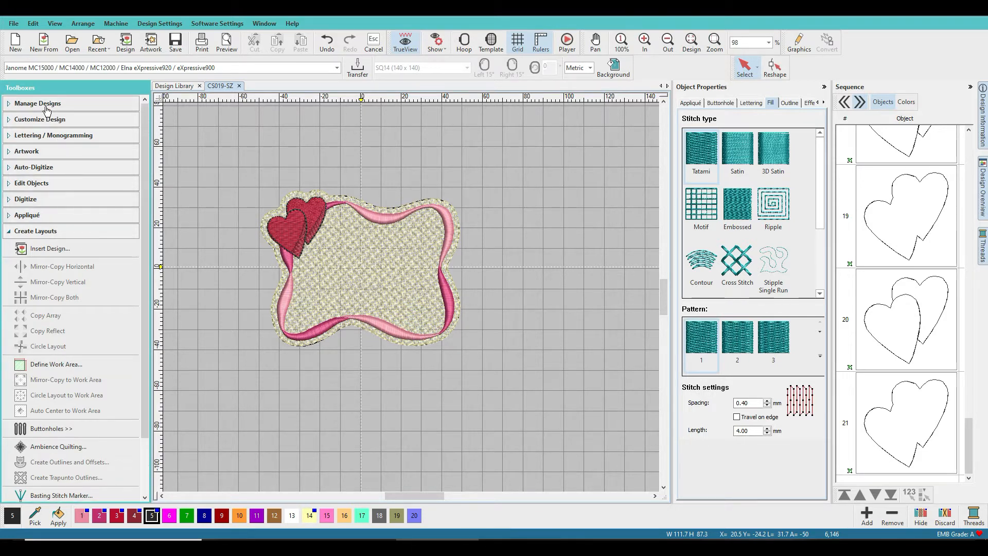
left_click(43, 136)
left_click(41, 153)
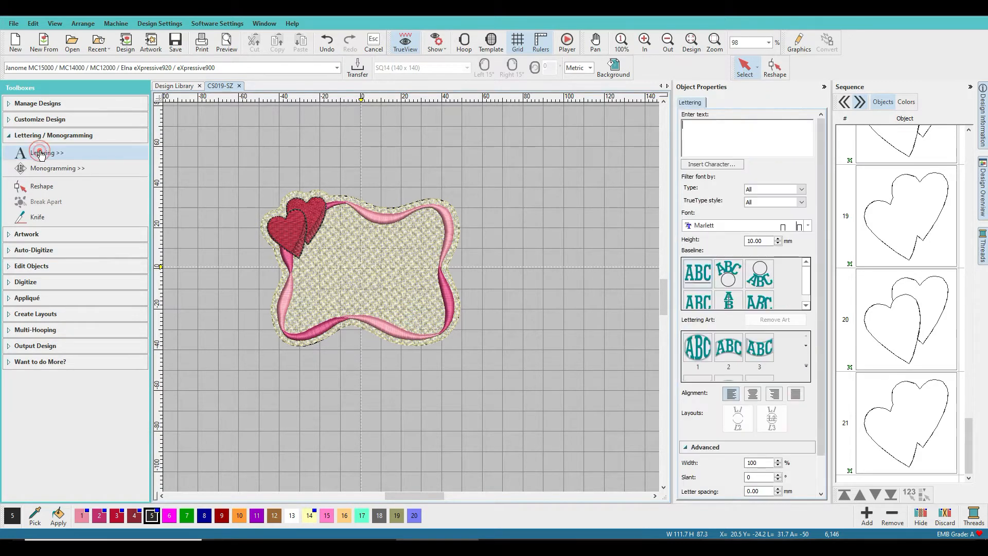
left_click(701, 136)
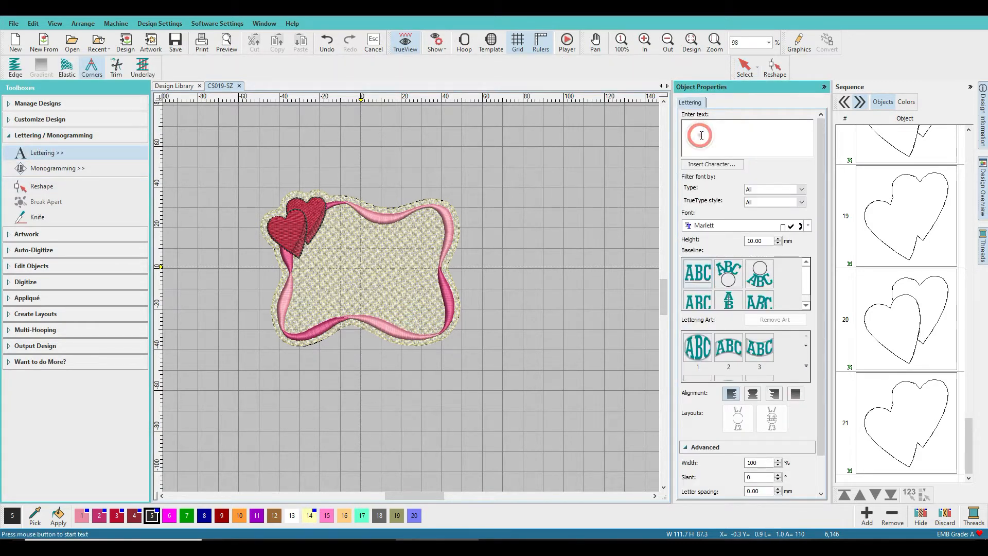
left_click(808, 225)
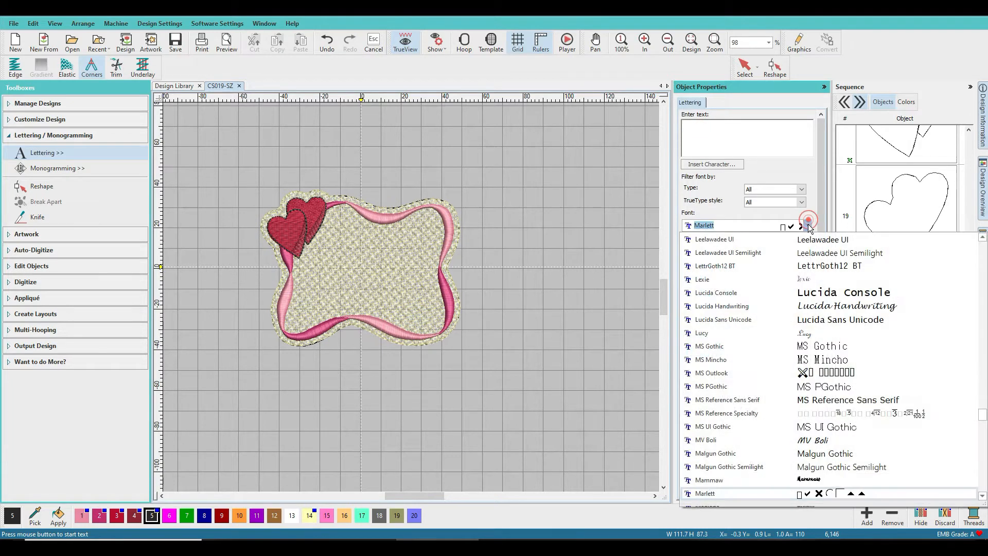
scroll(735, 302, "up", 5)
scroll(732, 299, "up", 4)
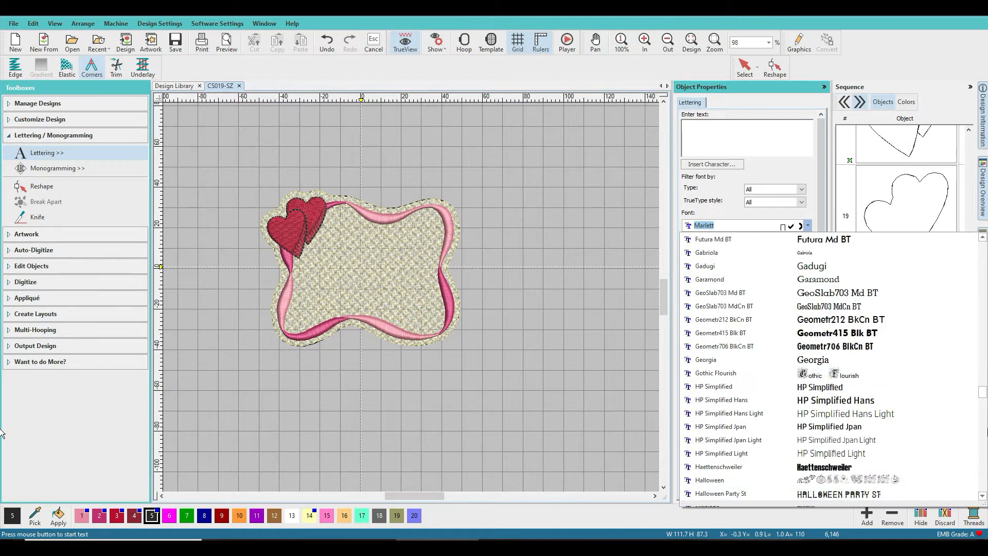
left_click_drag(982, 391, 987, 240)
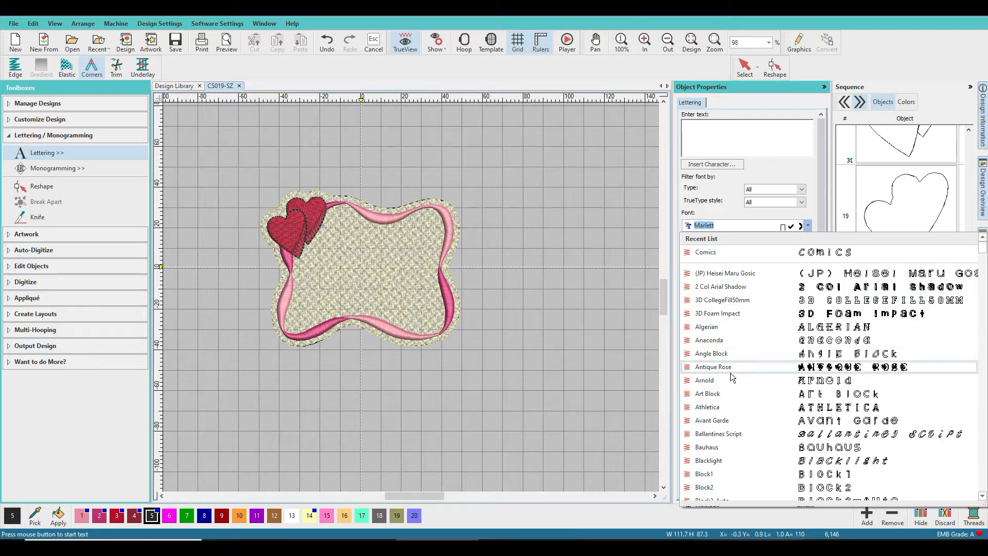
left_click(705, 133)
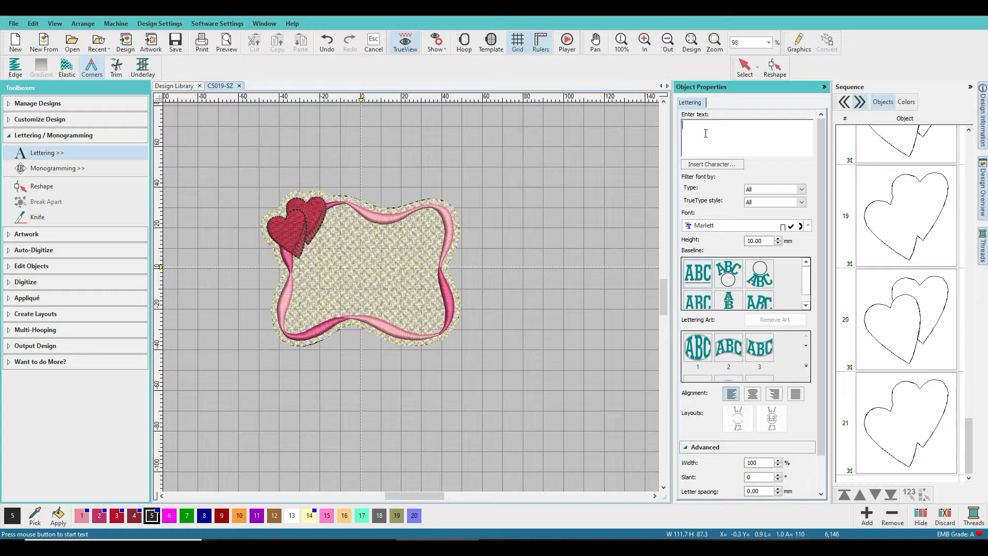
Enter "Lovelock's are Lockjed together" as the lettering text and break it into two lines after "are"
type("Lovelock")
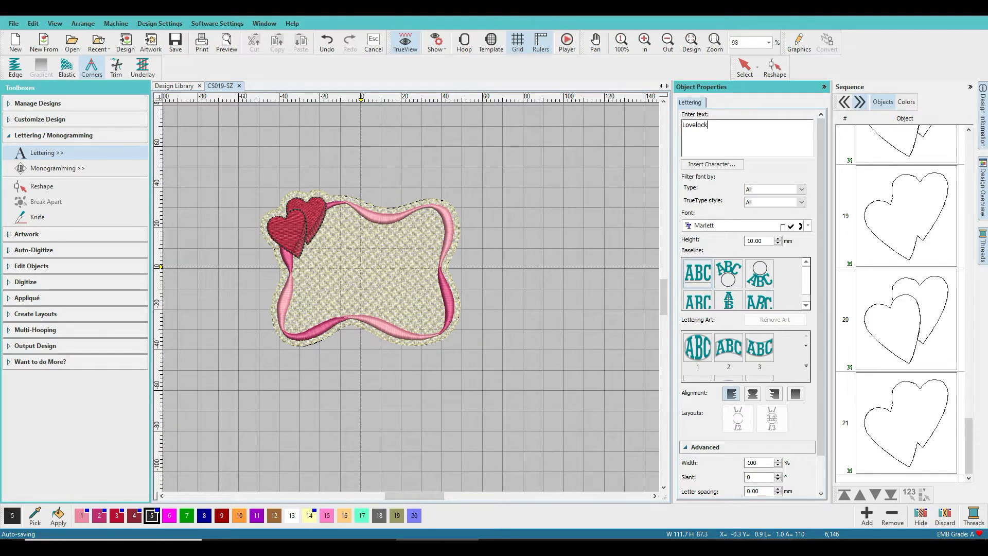
type("'s")
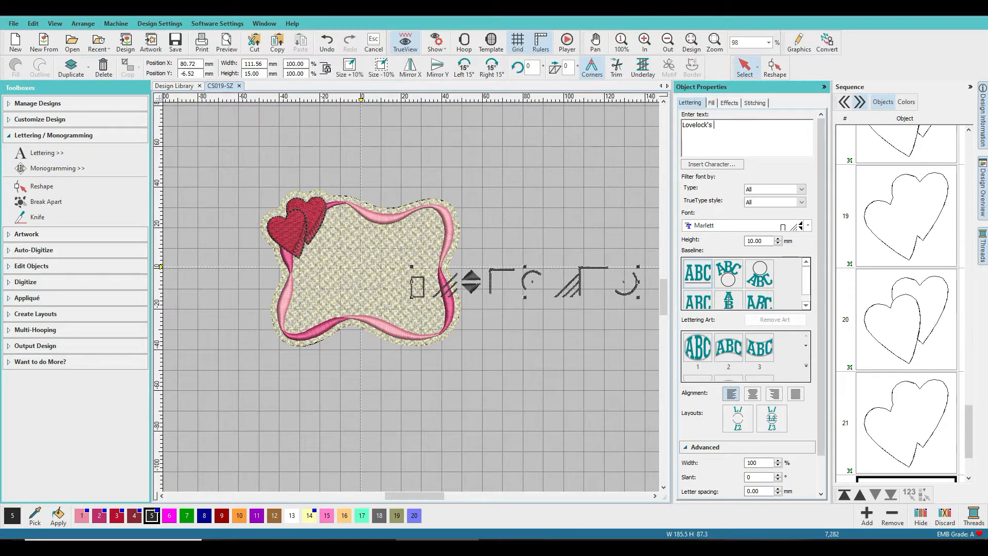
type(" are Loc")
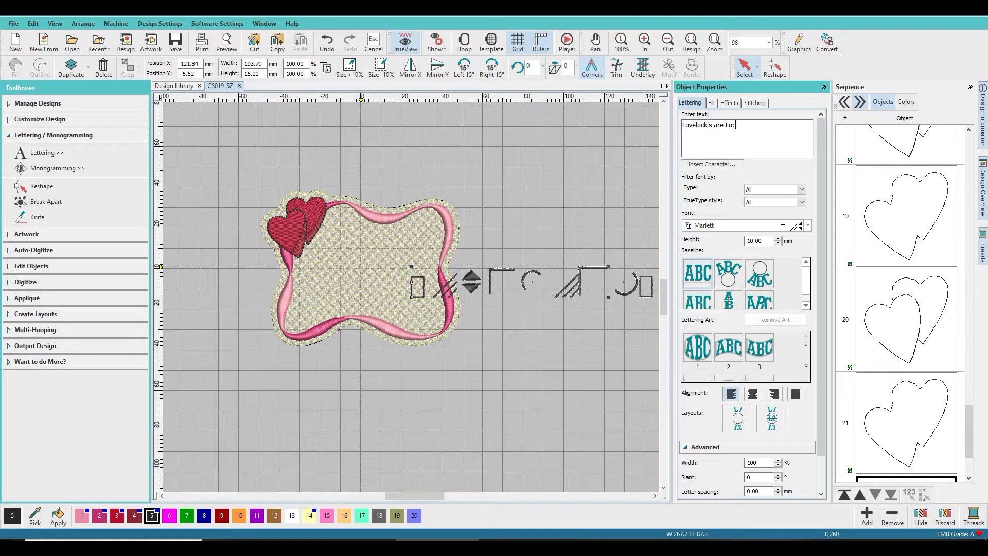
type("kjed toge")
type("ther")
left_click(725, 124)
key("Return")
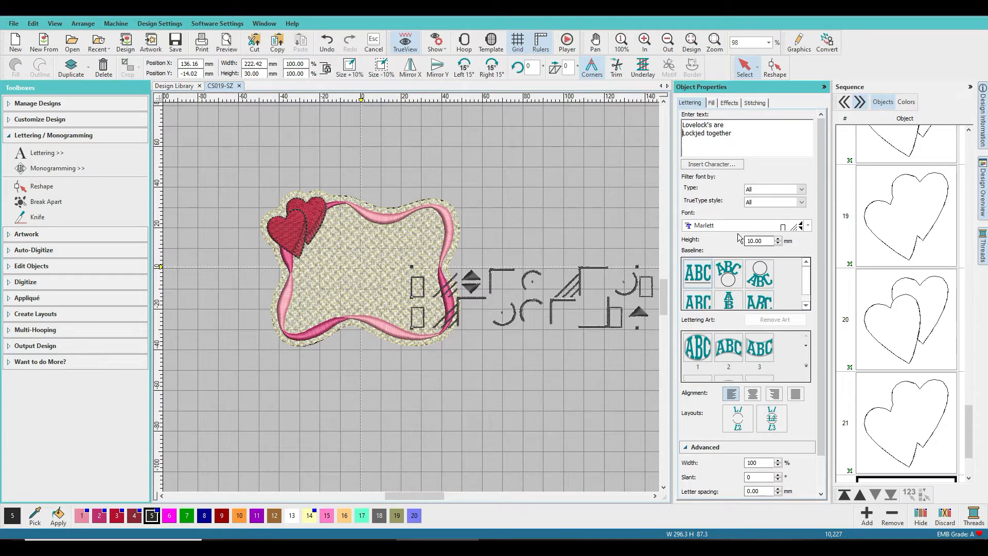
Change the two-line lettering's font to 3D Foam Impact
left_click(809, 225)
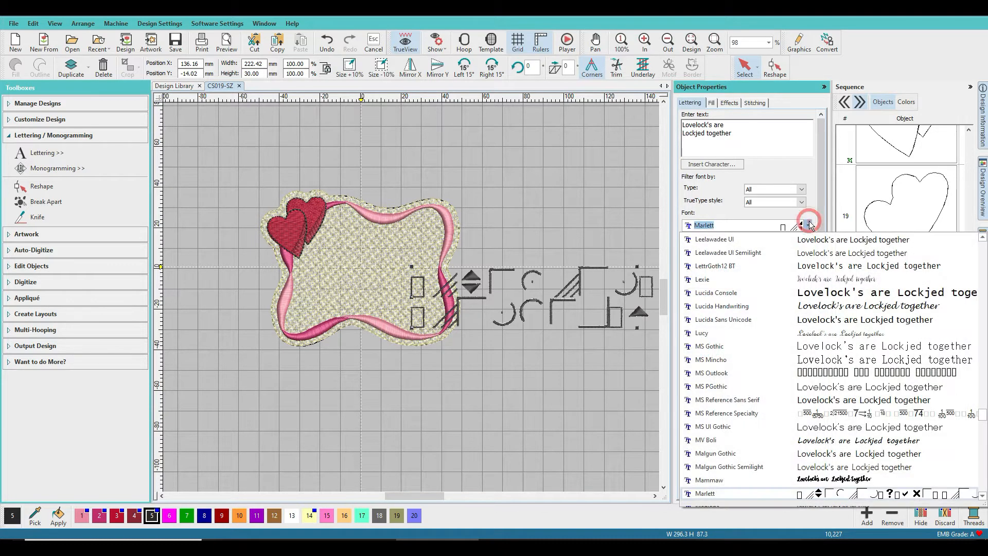
scroll(812, 257, "up", 20)
scroll(812, 256, "up", 20)
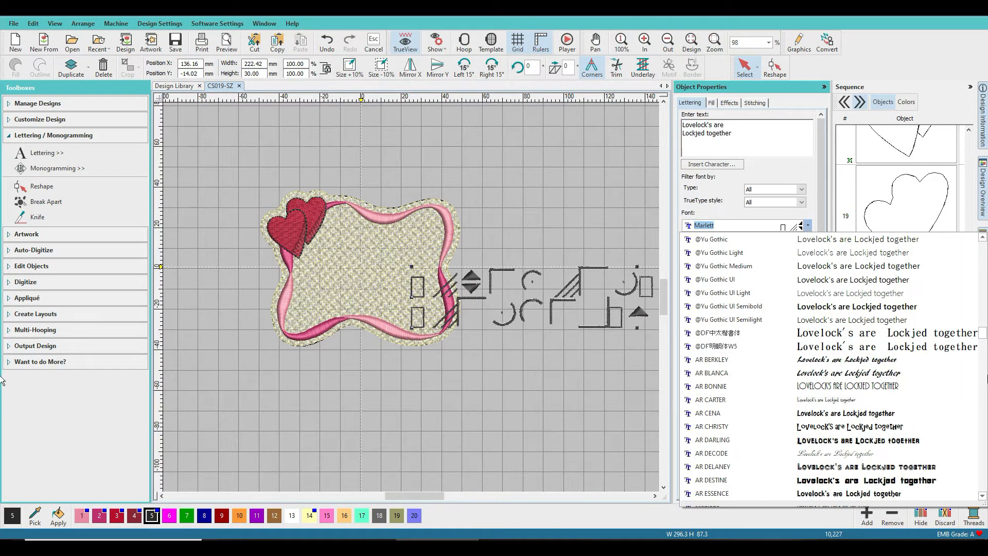
scroll(983, 340, "up", 5)
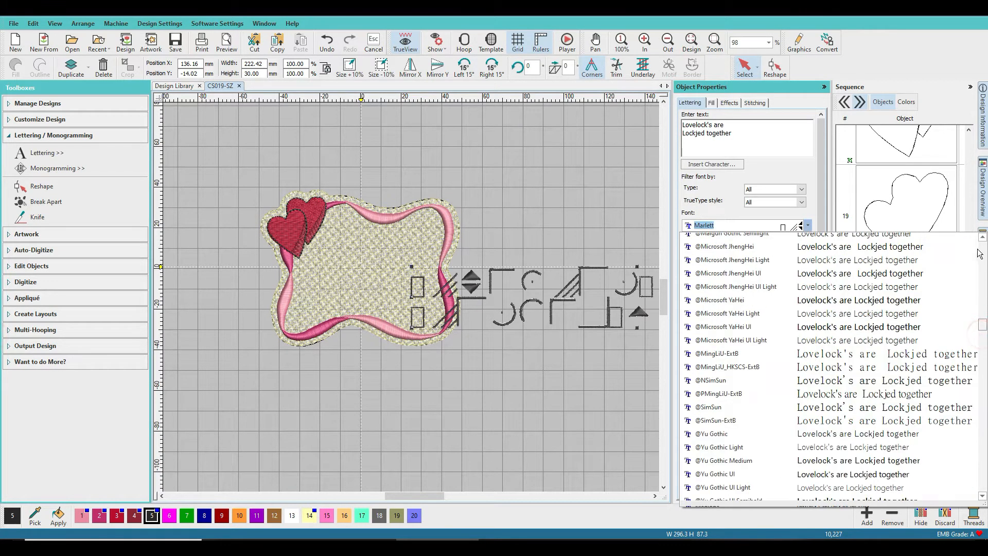
scroll(946, 242, "up", 10)
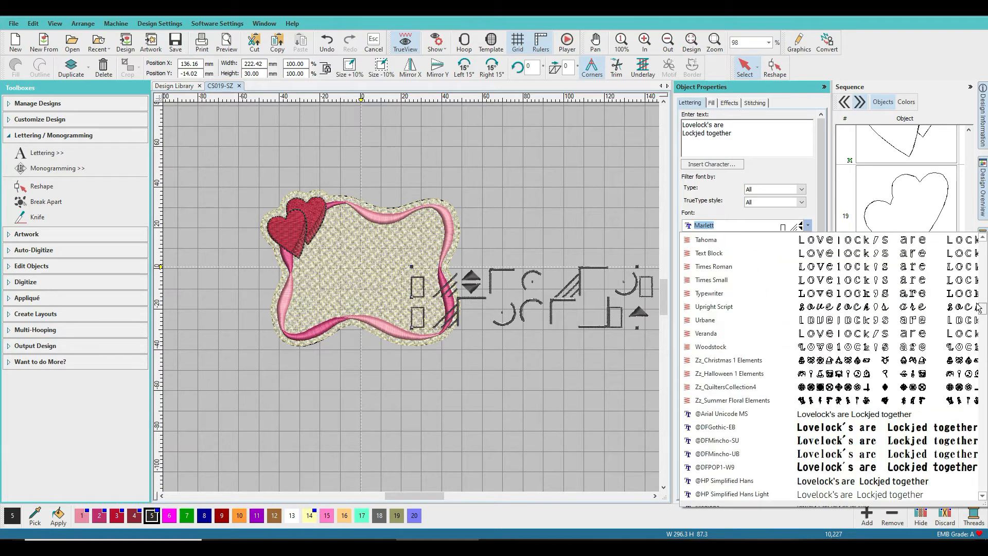
scroll(979, 308, "up", 5)
scroll(980, 266, "up", 5)
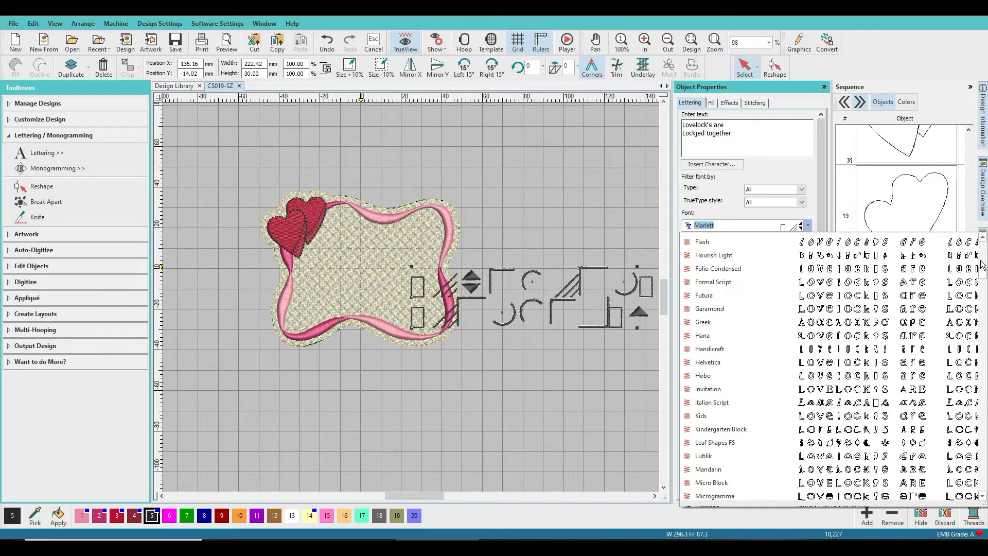
left_click_drag(980, 263, 984, 238)
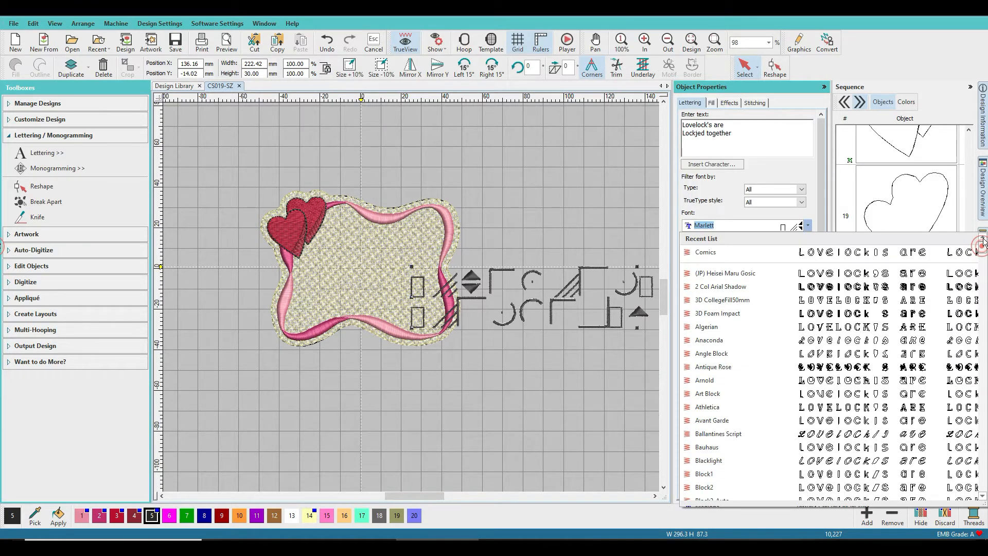
left_click(709, 314)
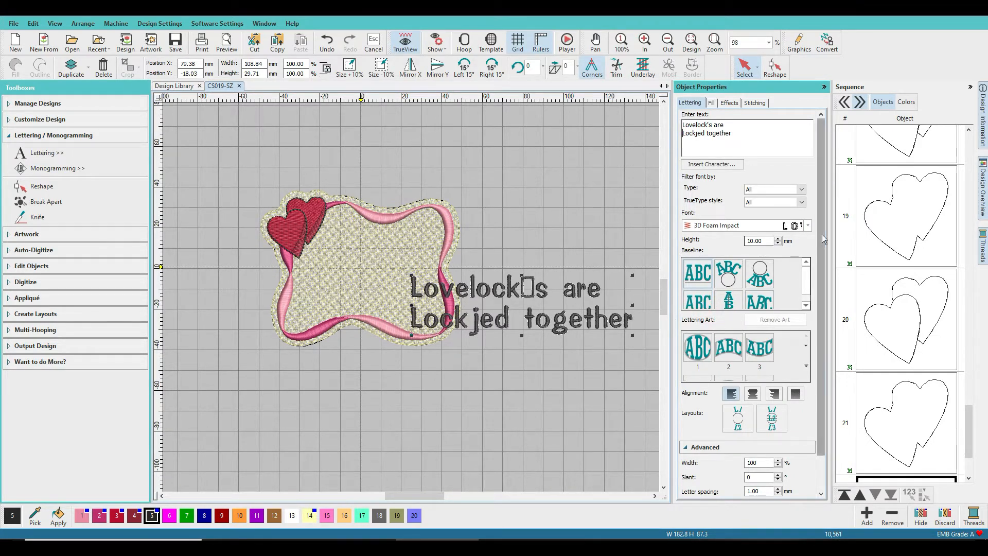
Preview the fonts from Antique Rose through Blacklight on the two-line lettering
left_click(809, 226)
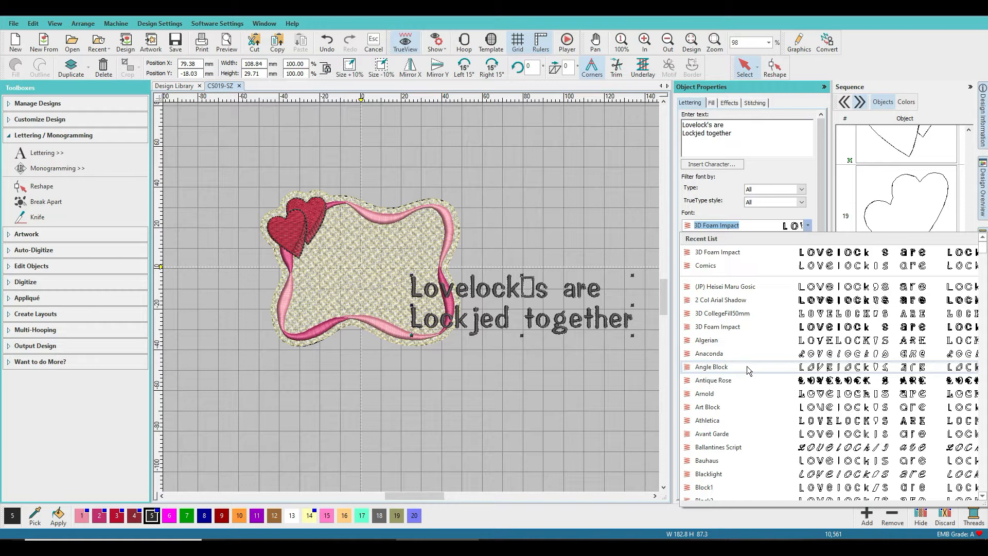
key("Down")
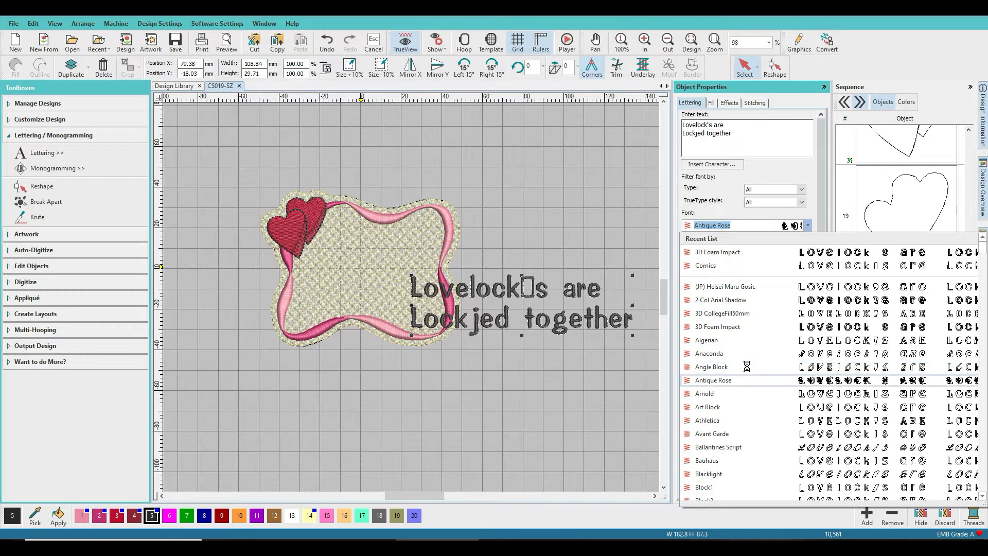
key("Down")
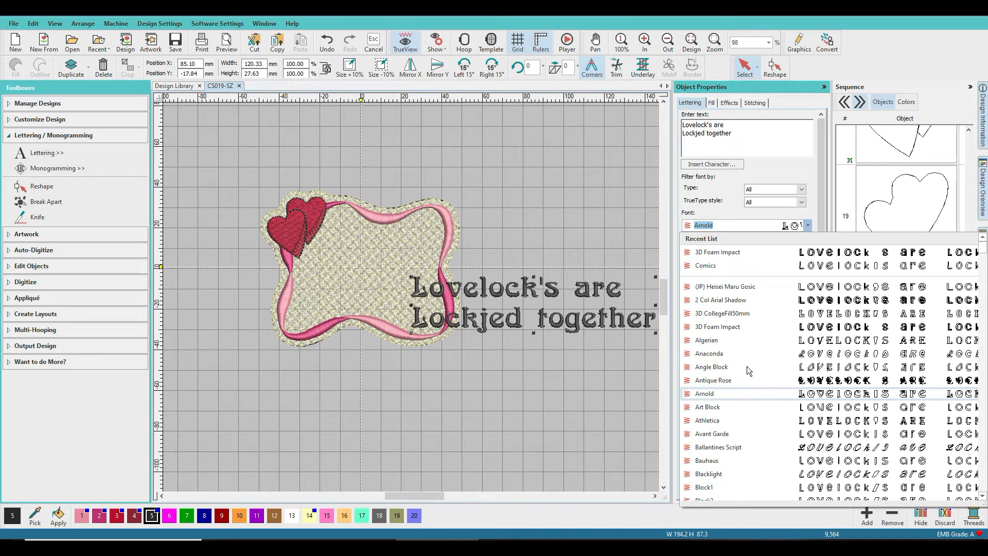
key("Down")
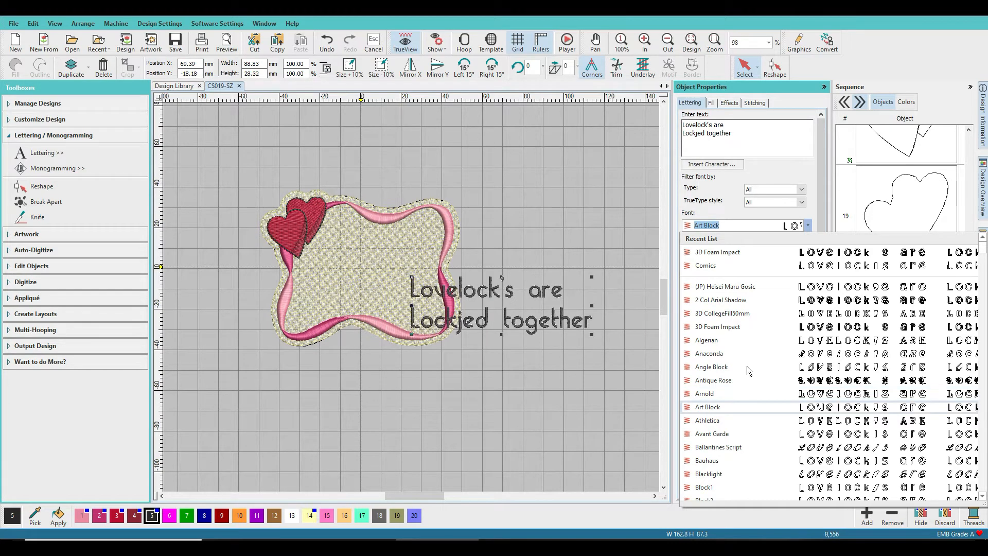
key("Down")
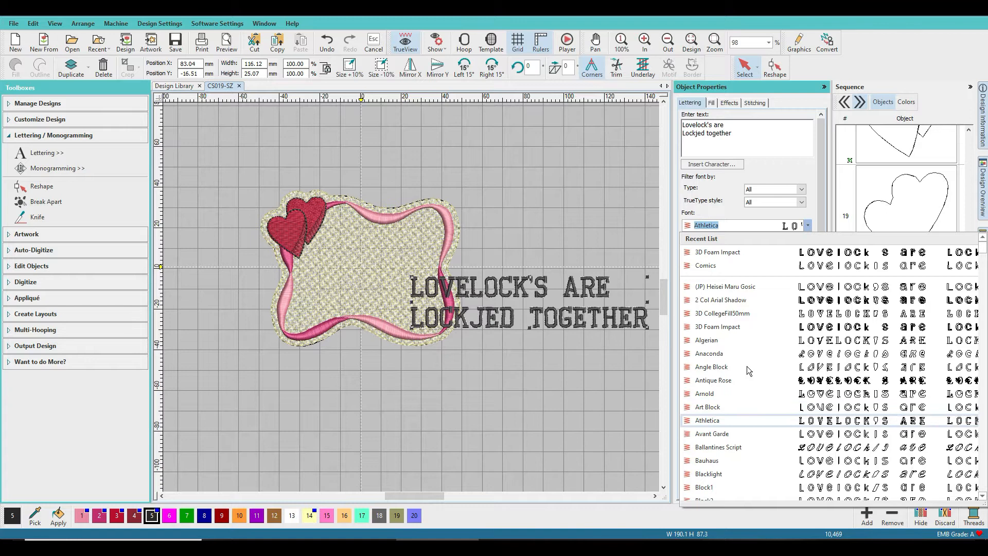
key("Down")
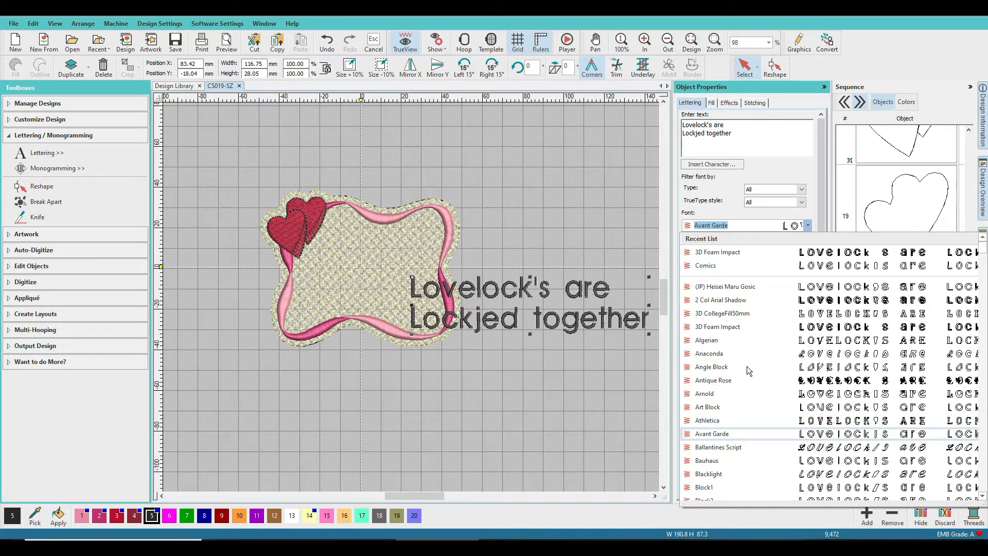
key("Down")
key("Down")
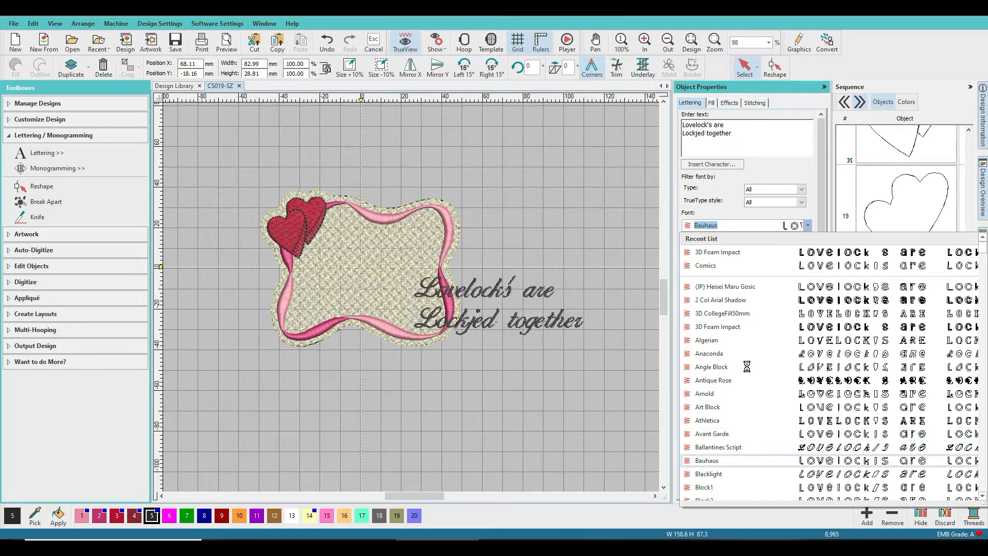
key("Down")
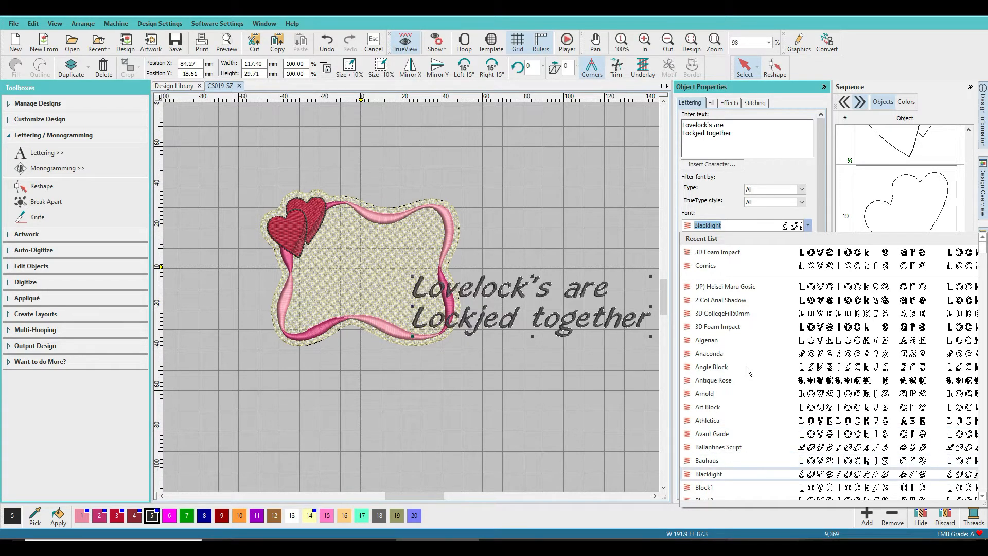
Correct the lettering's second line to "Locked together" and move the lettering onto the valentine frame
left_click(698, 133)
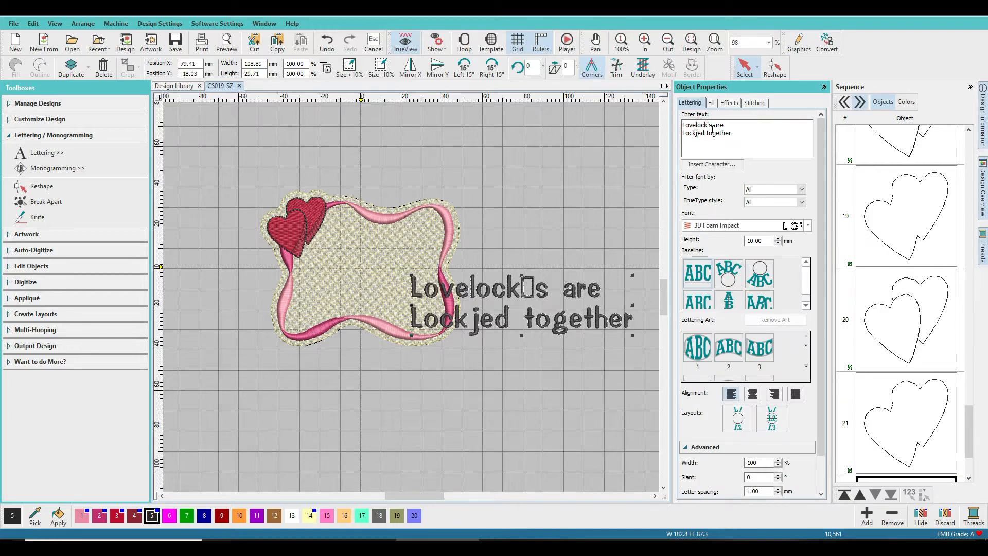
key("BackSpace")
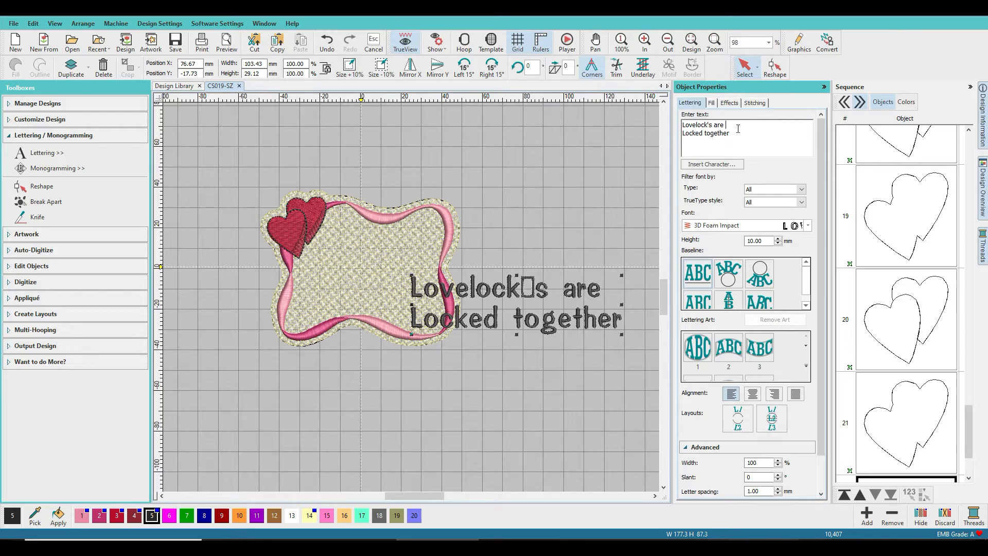
left_click_drag(550, 295, 404, 261)
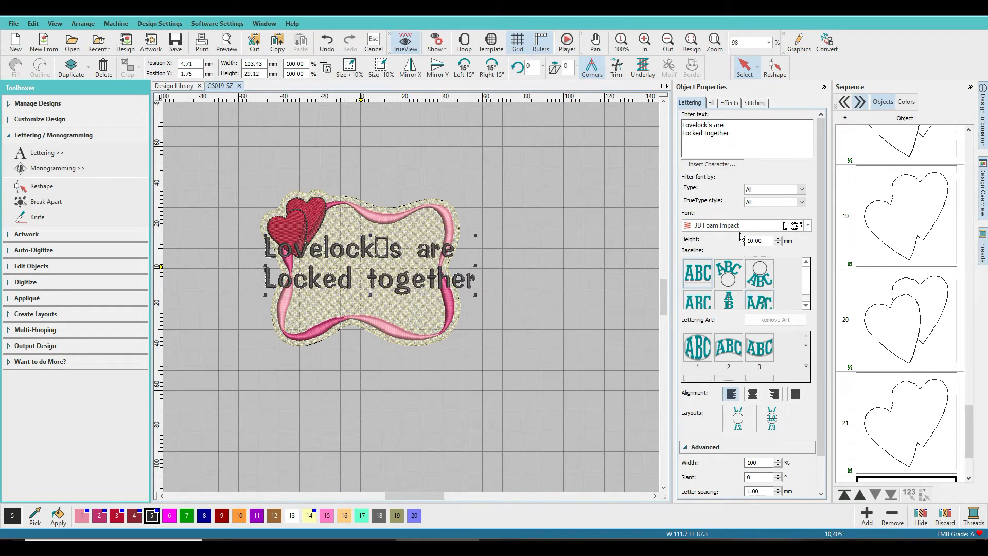
Change the two-line lettering's font to Art Block and then to Avant Garde
left_click(809, 226)
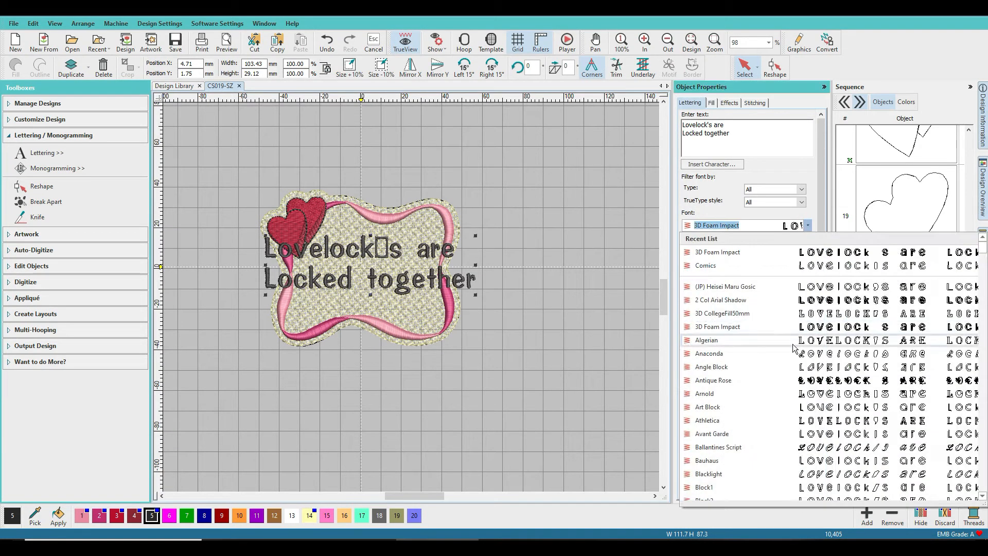
scroll(755, 373, "down", 2)
left_click(736, 327)
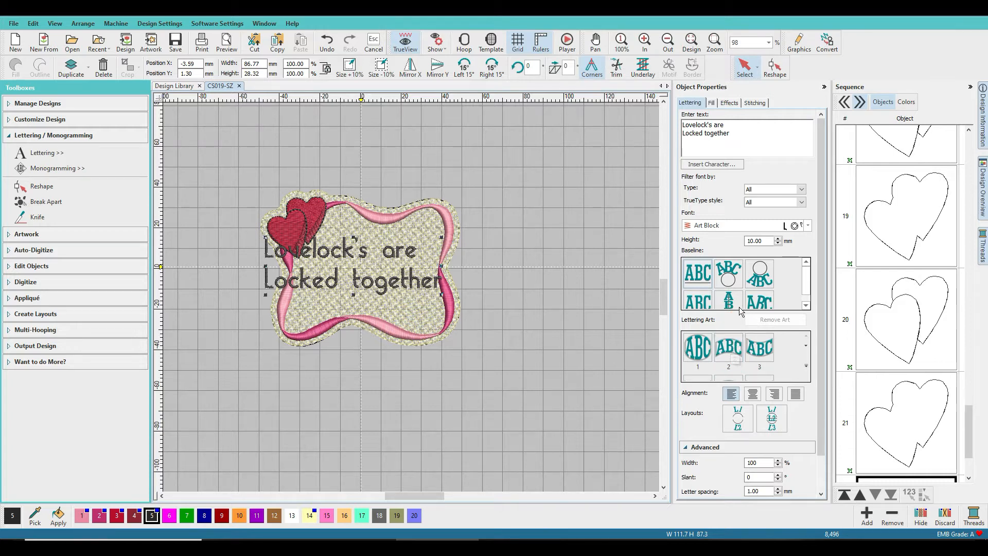
left_click(807, 225)
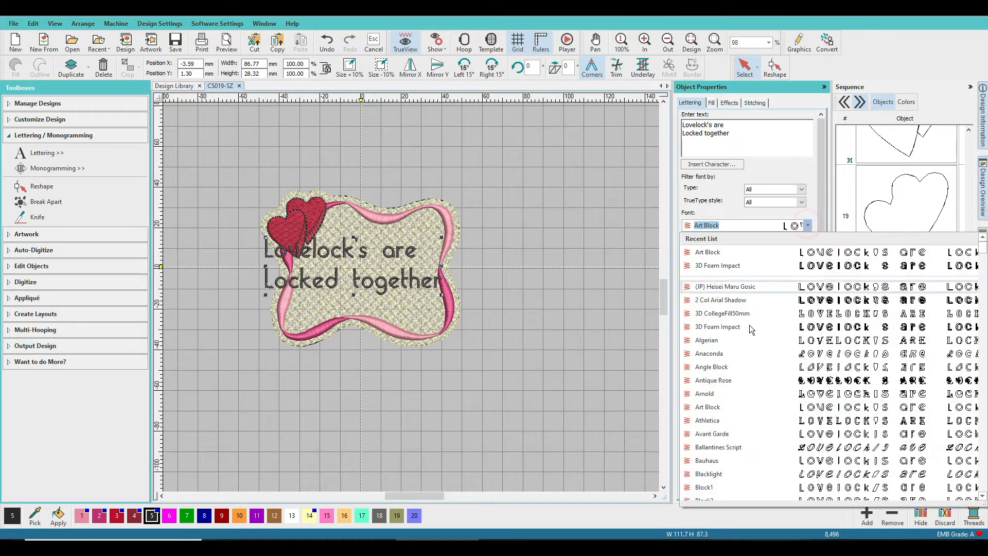
left_click(733, 432)
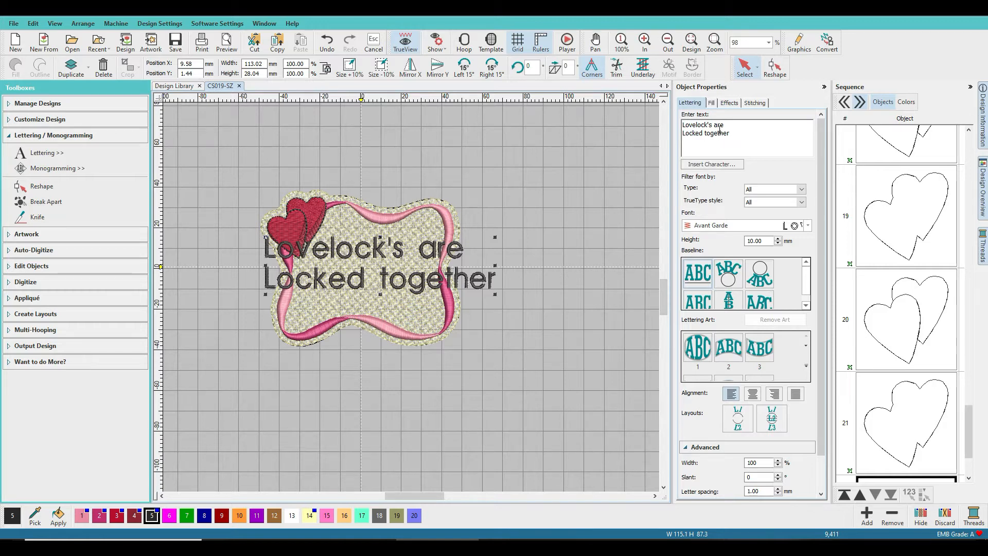
Break the lettering into four lines with one word each, removing the leading space before "together"
left_click(713, 123)
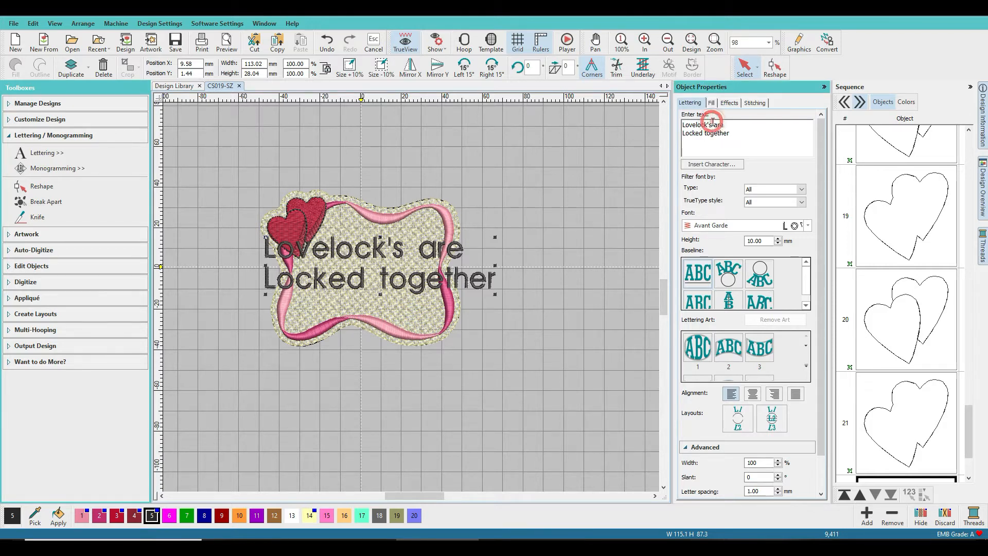
key("Return")
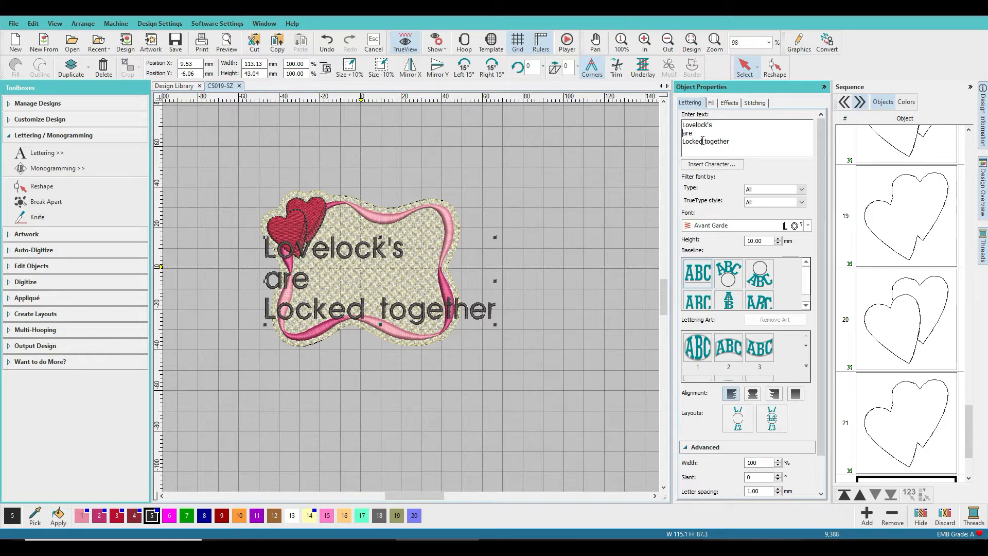
left_click(703, 141)
key("Return")
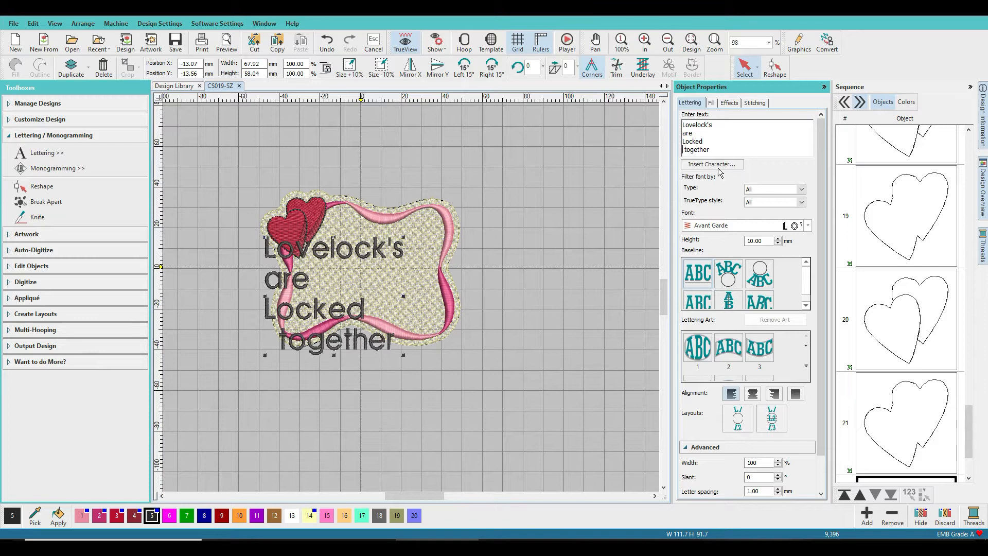
left_click(686, 149)
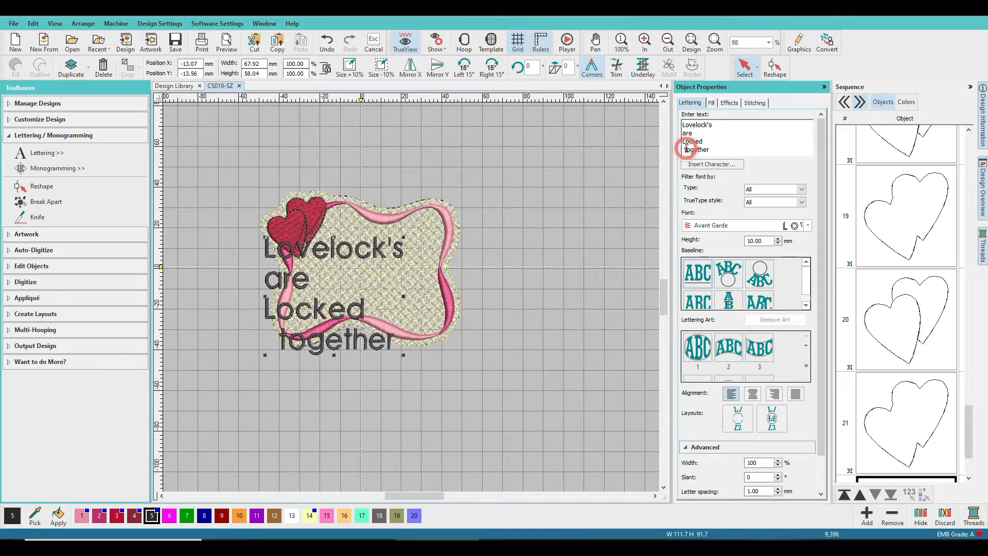
left_click(685, 149)
key("Delete")
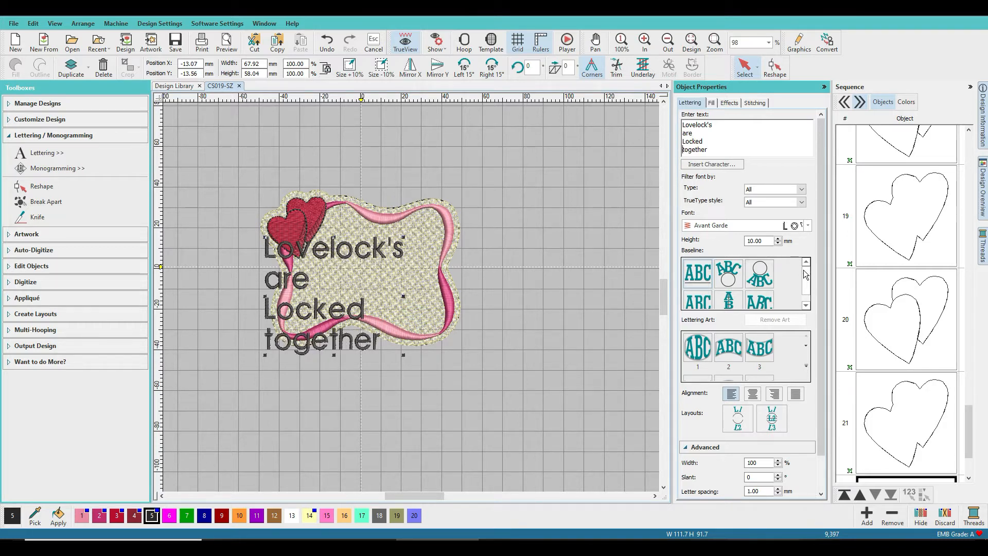
Center-justify the four-line lettering and move it up over the middle of the frame
left_click(752, 395)
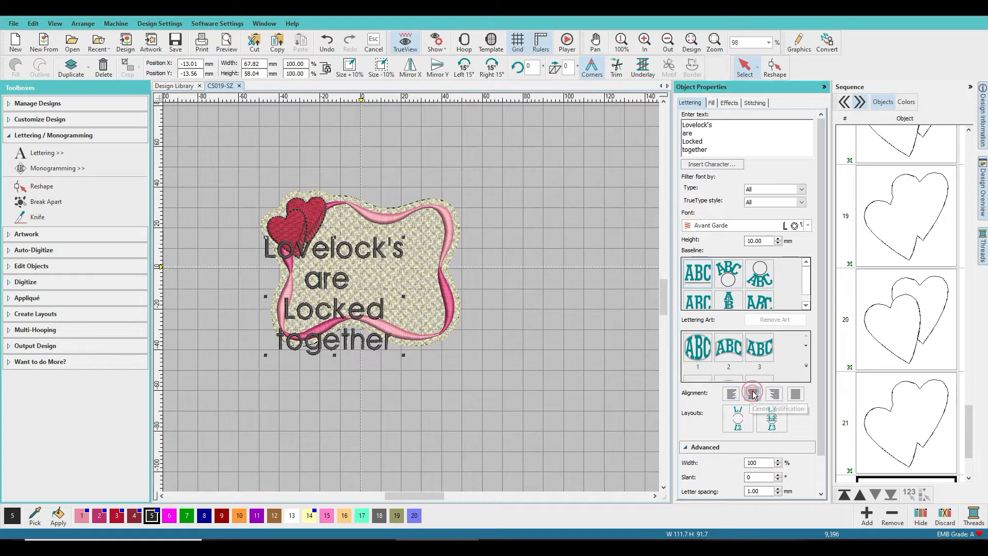
left_click_drag(342, 251, 382, 234)
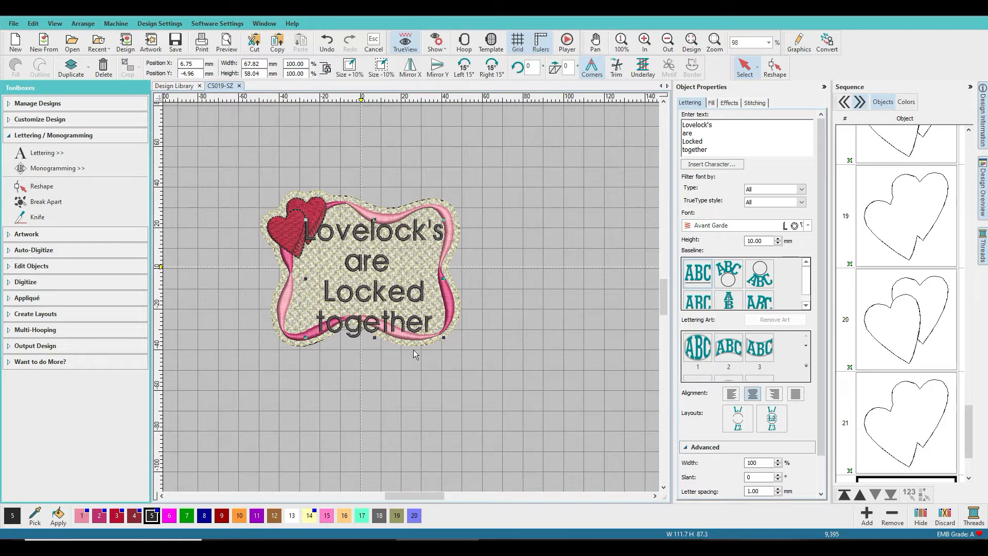
Set the four-line lettering's font to Angle Block and try out the fonts from Antique Rose through Bodoni on it
left_click(806, 226)
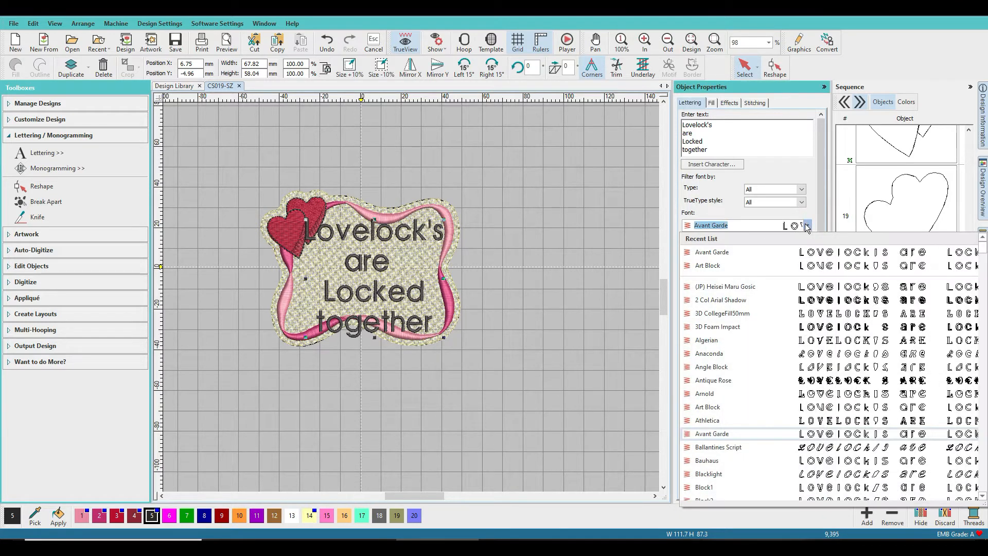
left_click(737, 367)
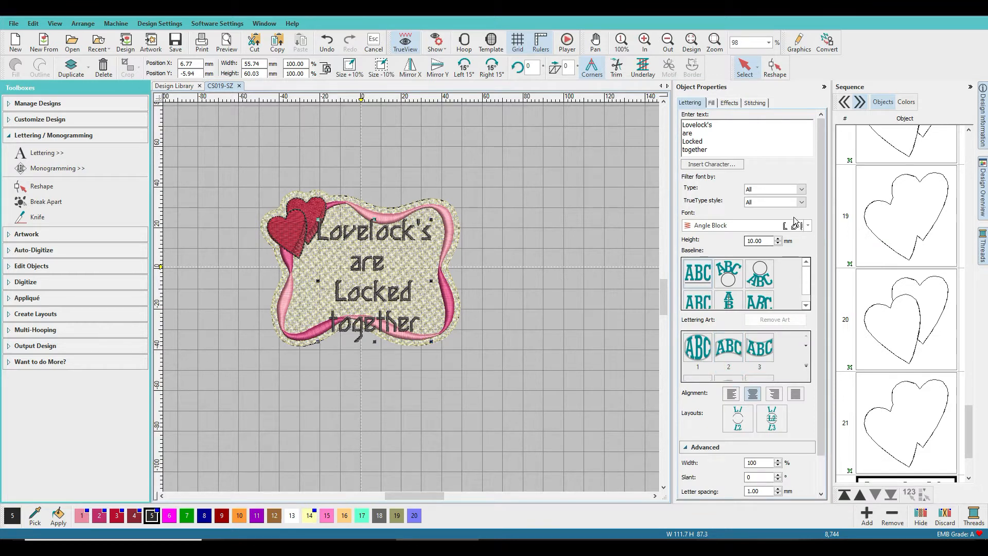
left_click(808, 226)
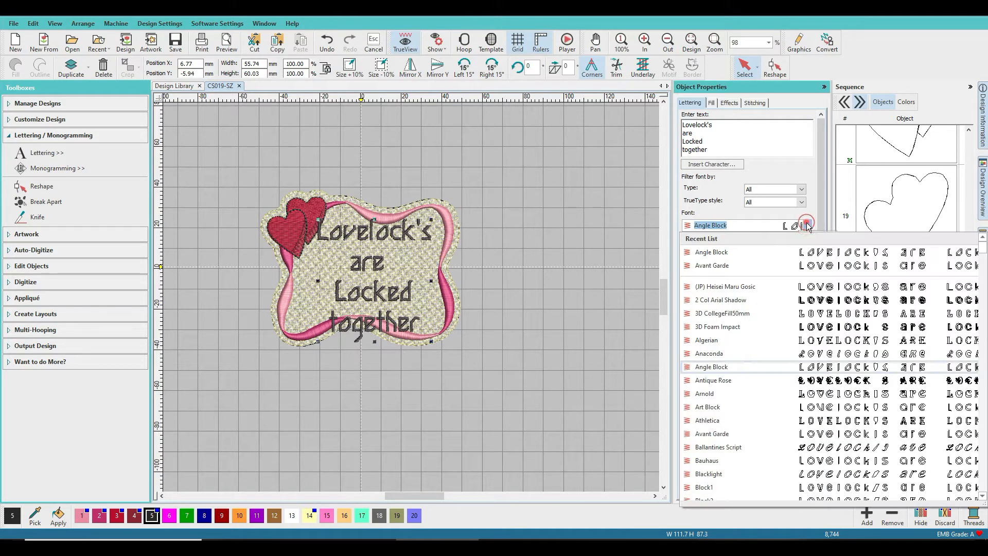
key("Down")
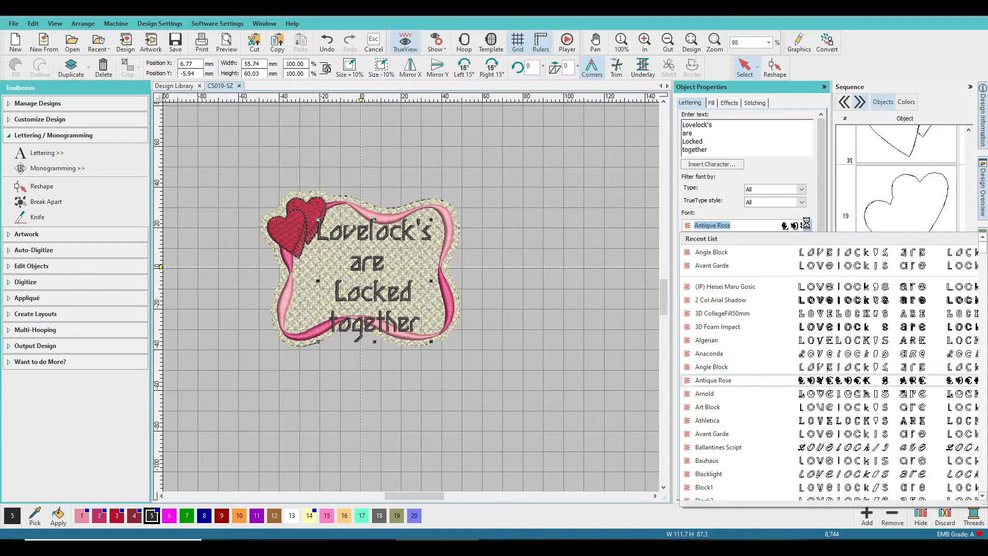
key("Down")
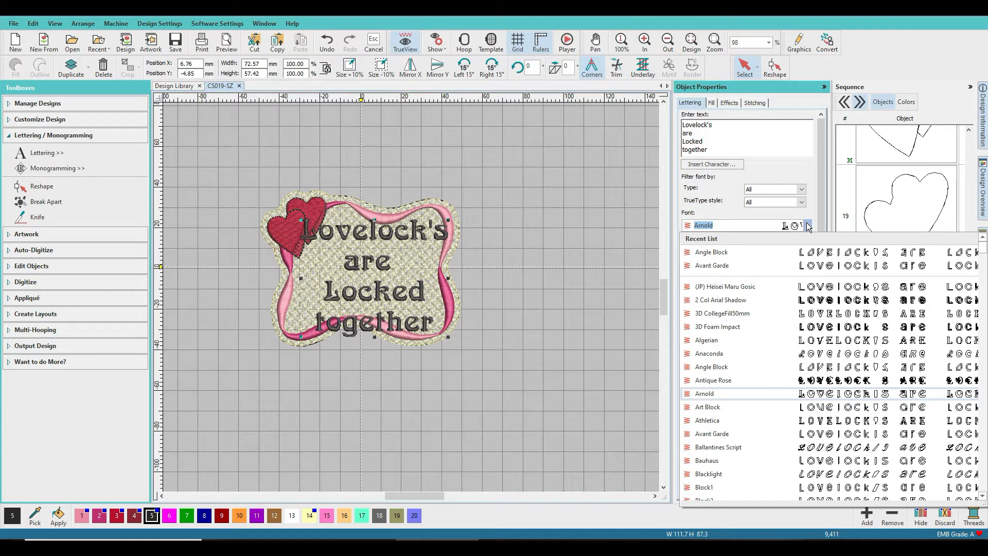
key("Down")
key("Down")
key("Down")
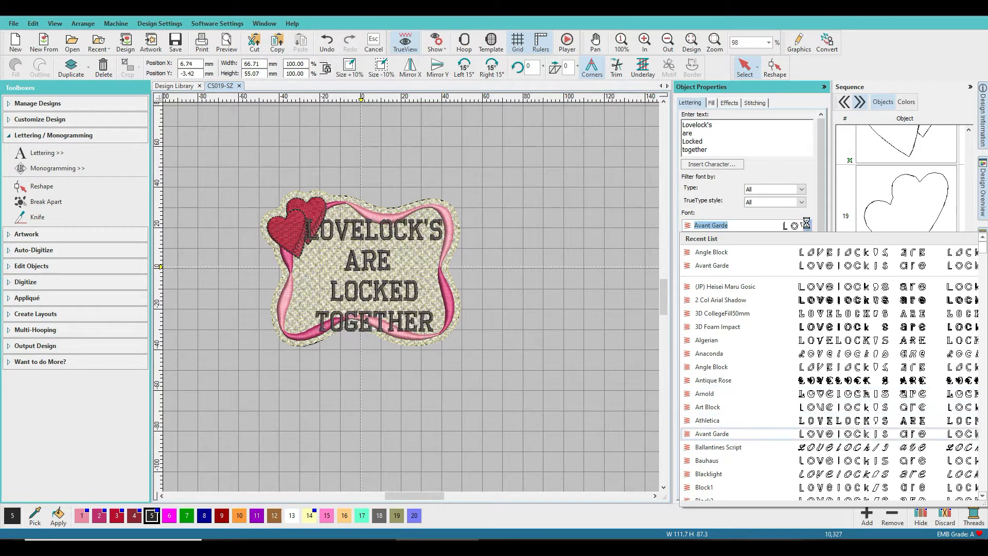
key("Up")
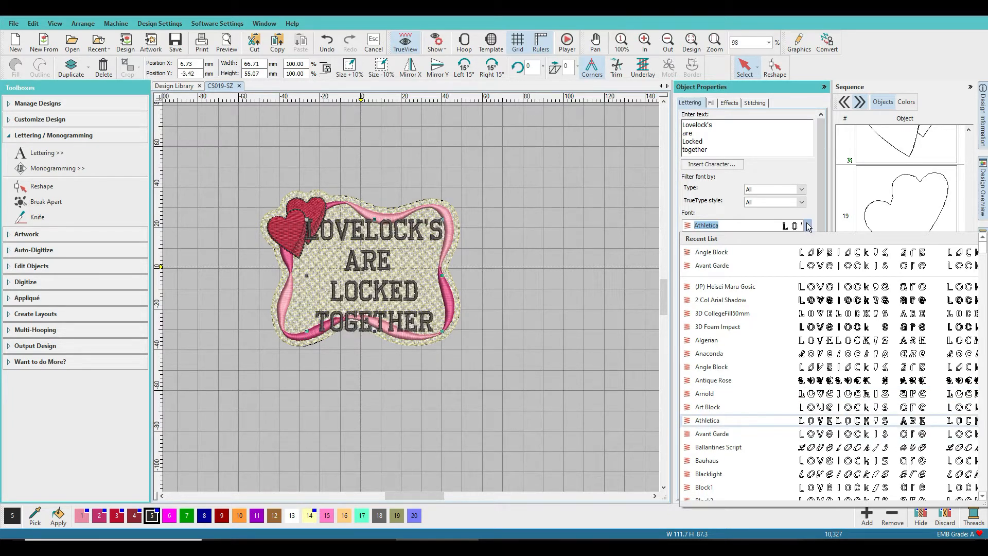
key("Down")
key("Down")
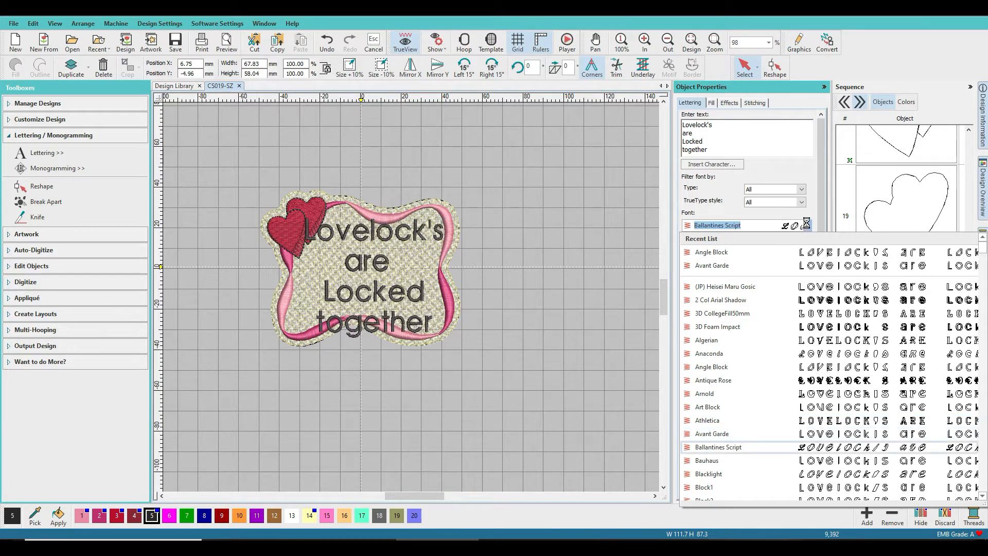
key("Down")
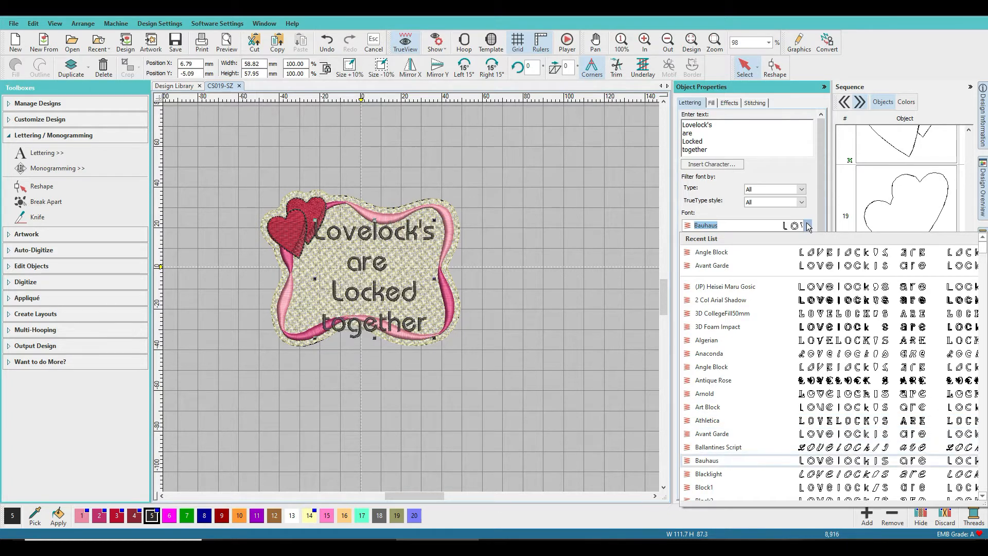
key("Down")
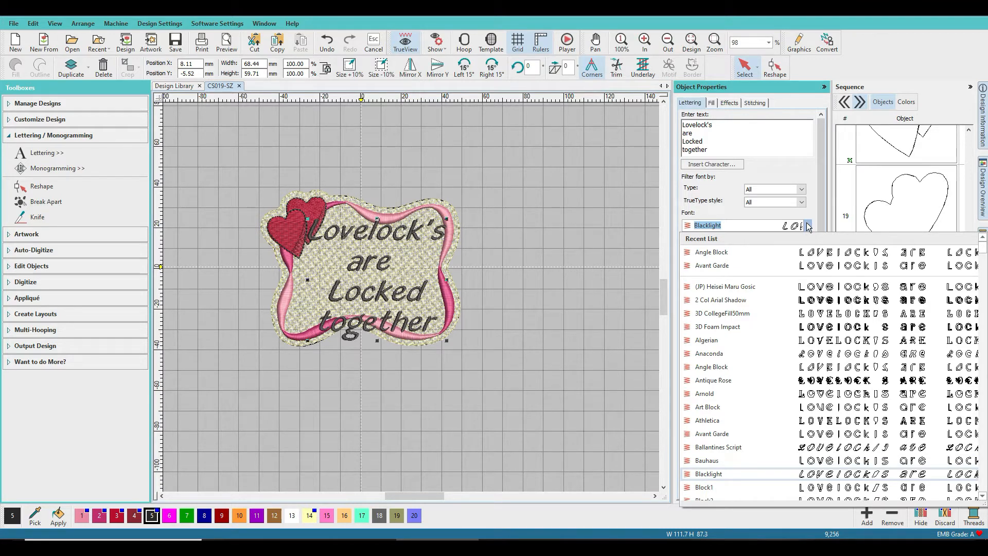
key("Down")
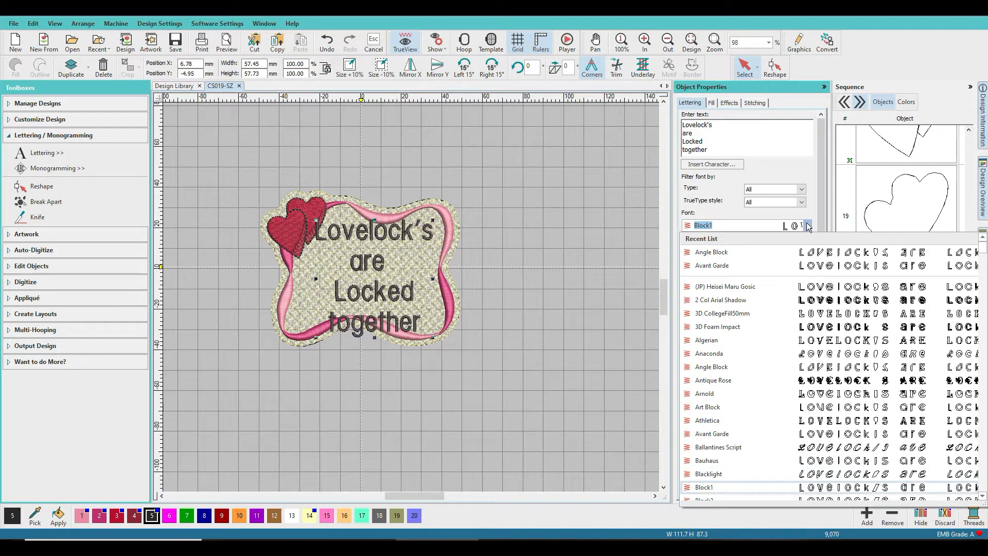
key("Down")
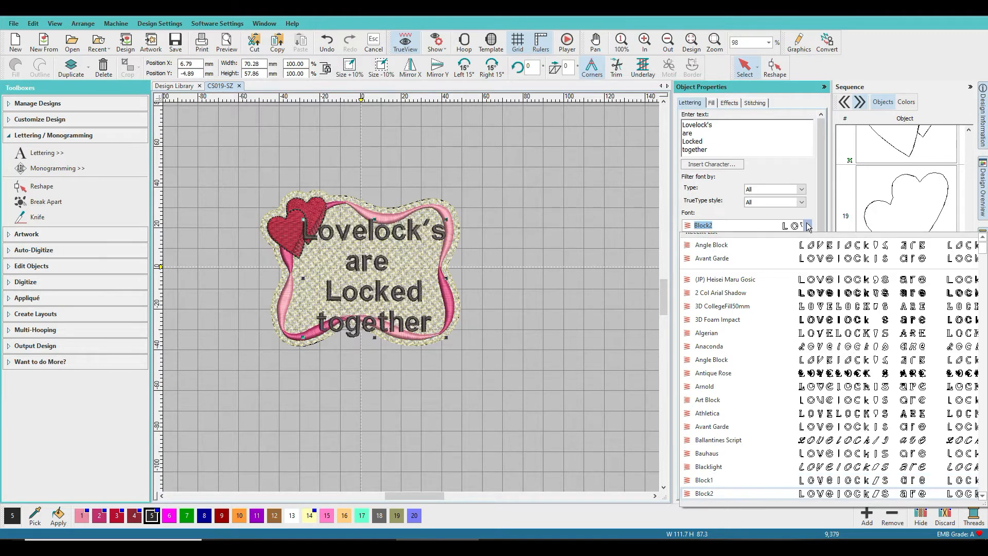
key("Down")
key("Down")
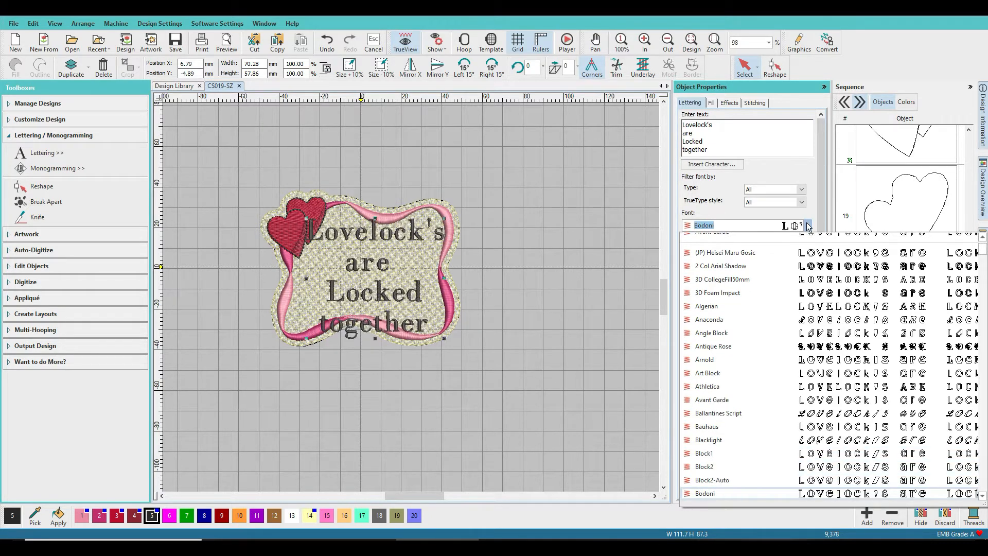
Try the preceding fonts on the four-line lettering, from Bodoni back through the list, and set the font to Arnold
key("Up")
key("Up")
key("Up")
key("Up")
key("Up")
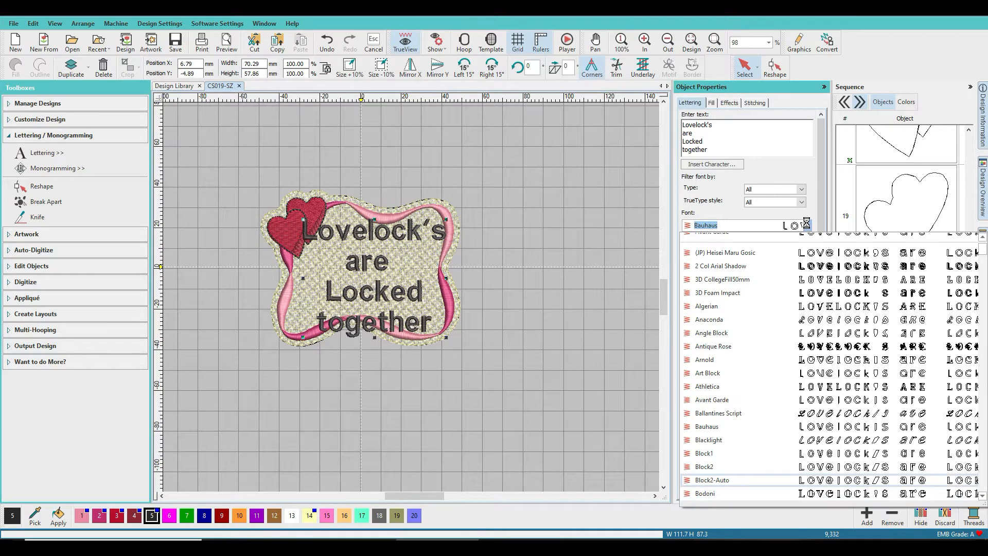
key("Up")
key("Up")
key("Up")
key("Up")
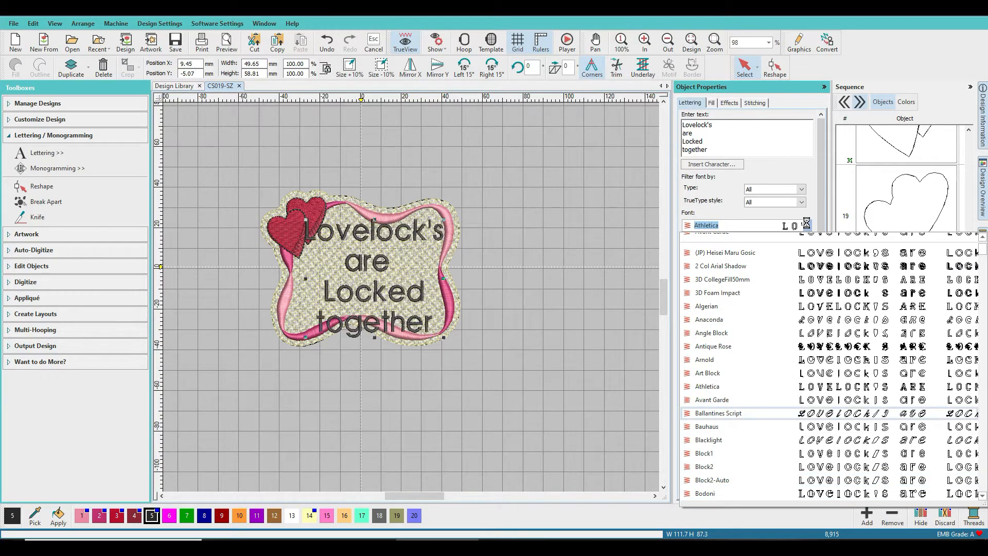
key("Up")
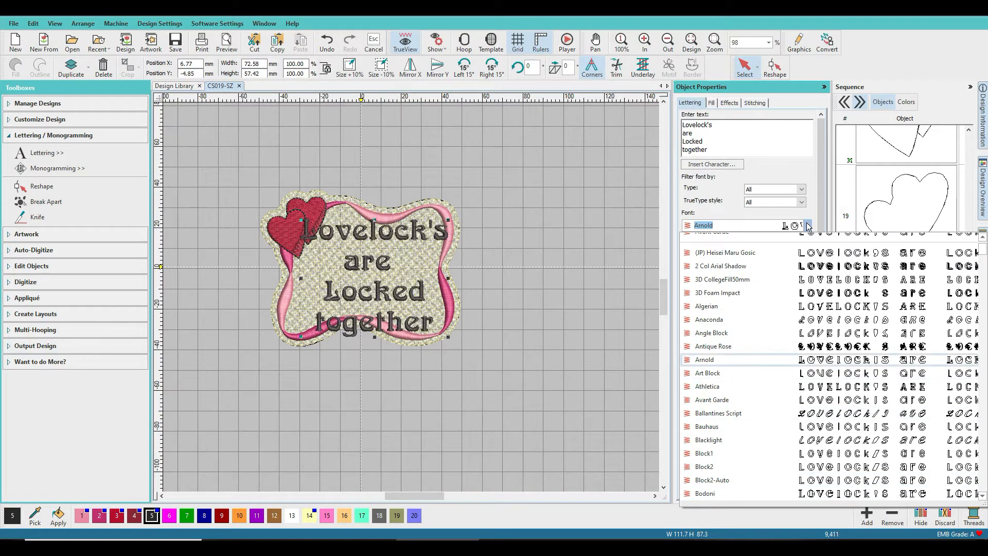
key("Up")
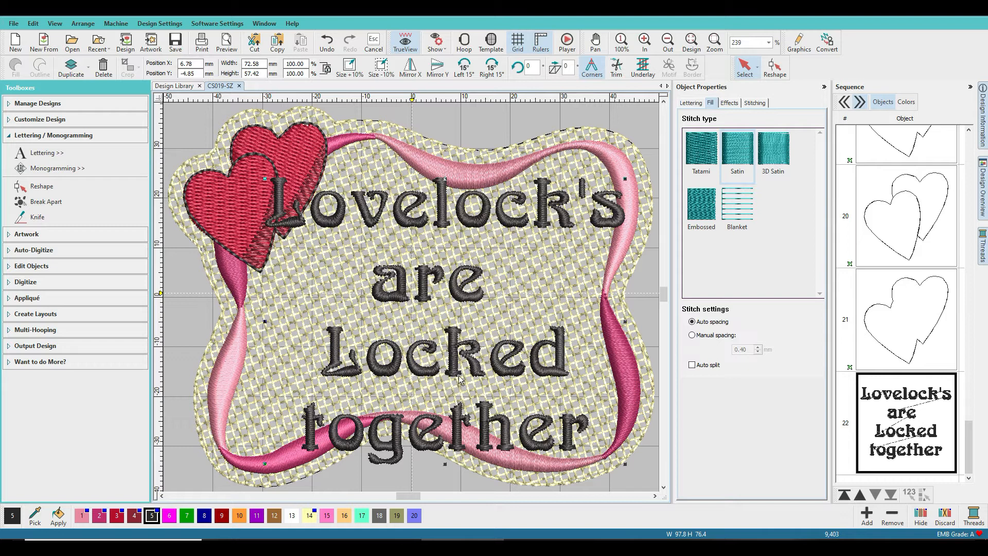
Open the lettering object's properties and examine its baseline, lettering art, alignment and advanced options
left_click(474, 355)
double_click(474, 362)
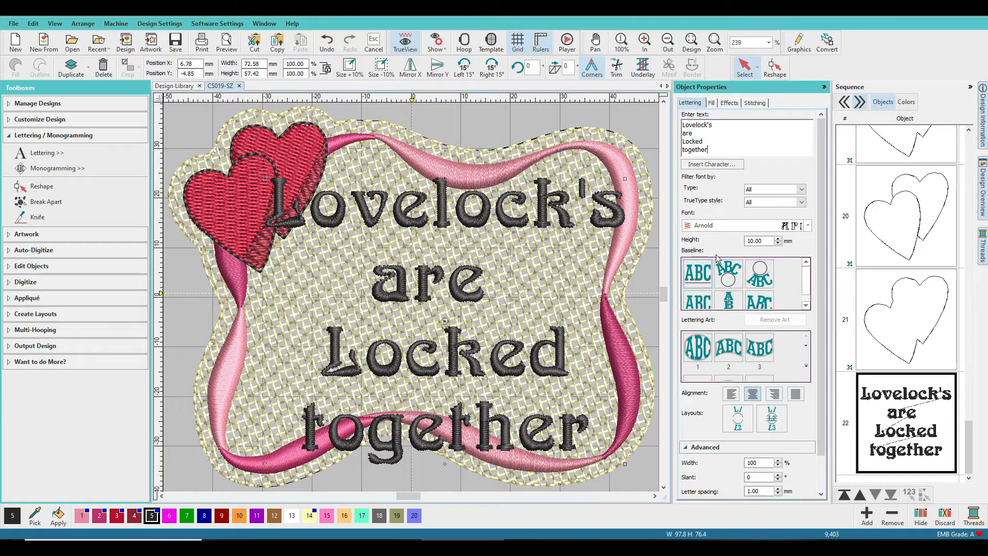
scroll(720, 258, "down", 2)
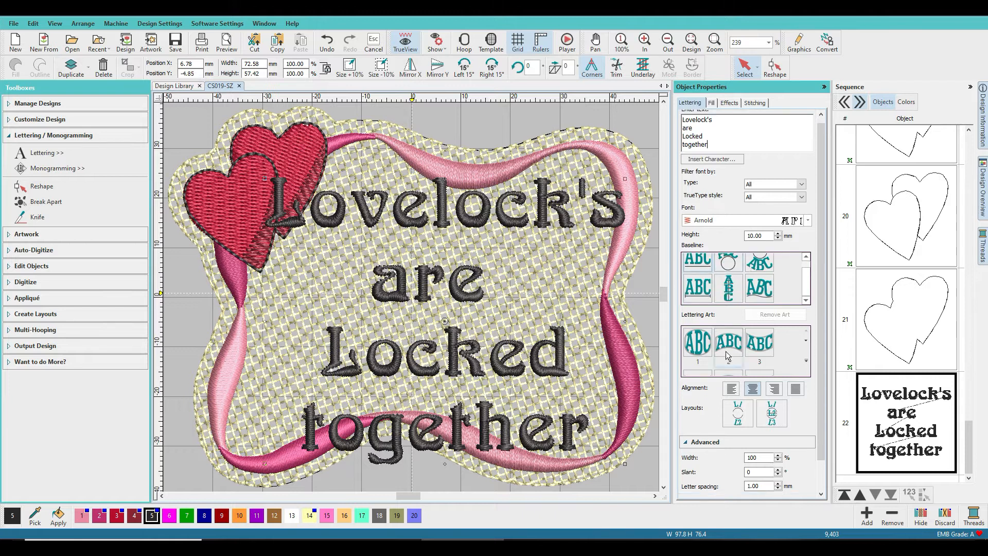
scroll(727, 360, "down", 4)
scroll(714, 423, "up", 1)
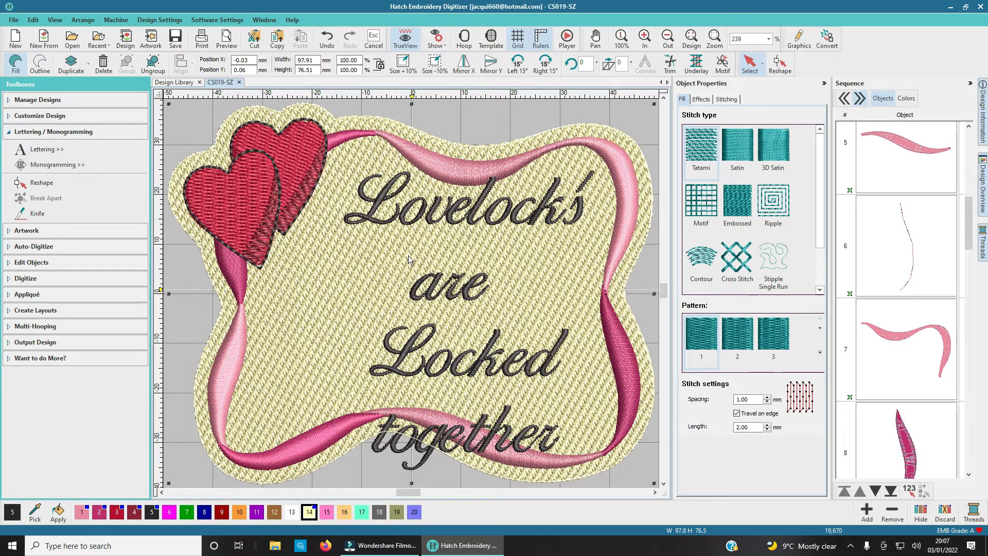
Break apart the four-line script lettering into separate word objects and check them in the object sequence
left_click(433, 213)
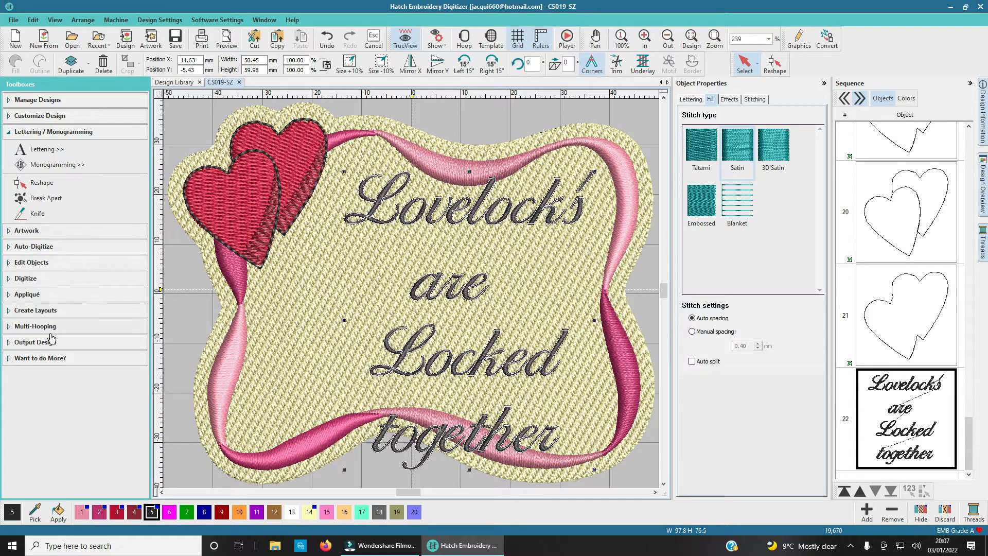
left_click(42, 279)
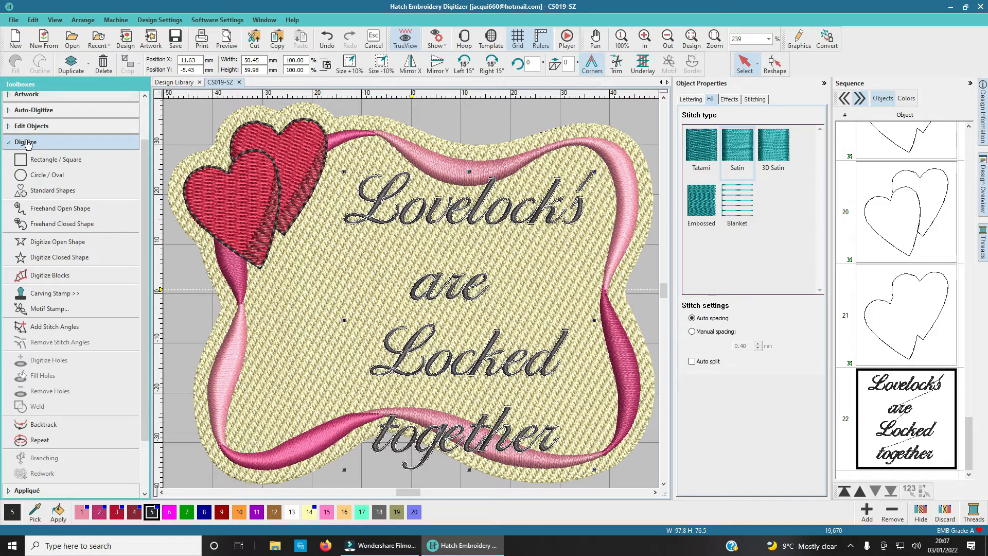
left_click(27, 125)
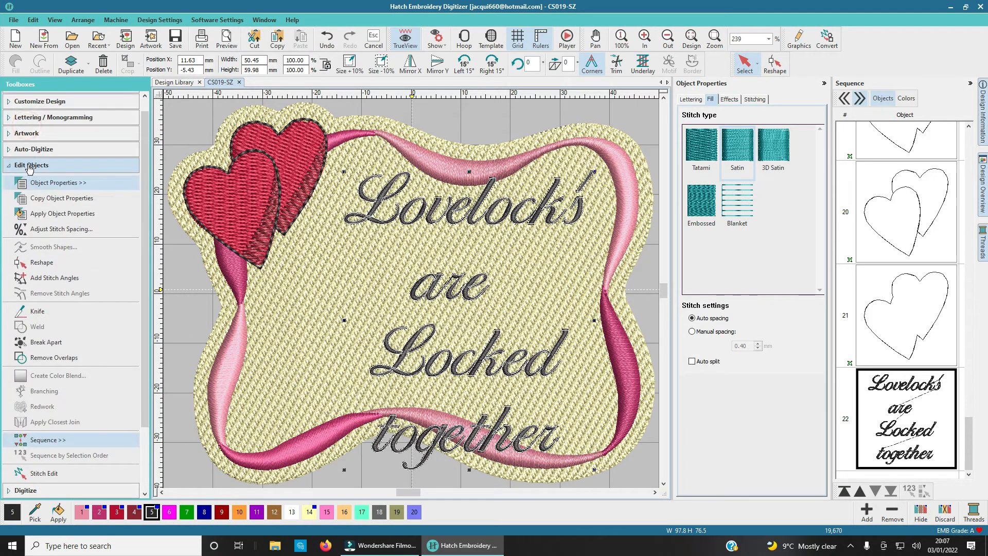
left_click(40, 345)
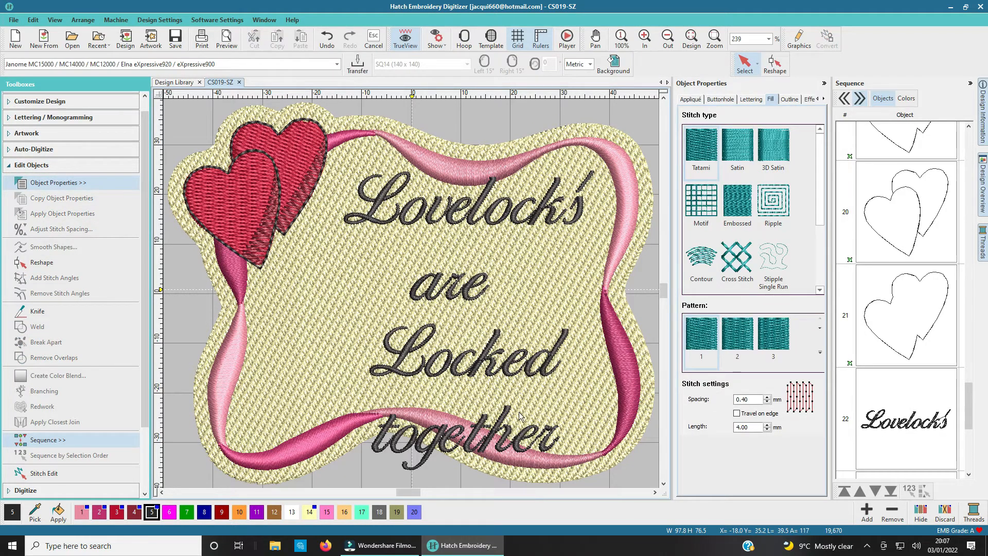
left_click_drag(960, 405, 967, 445)
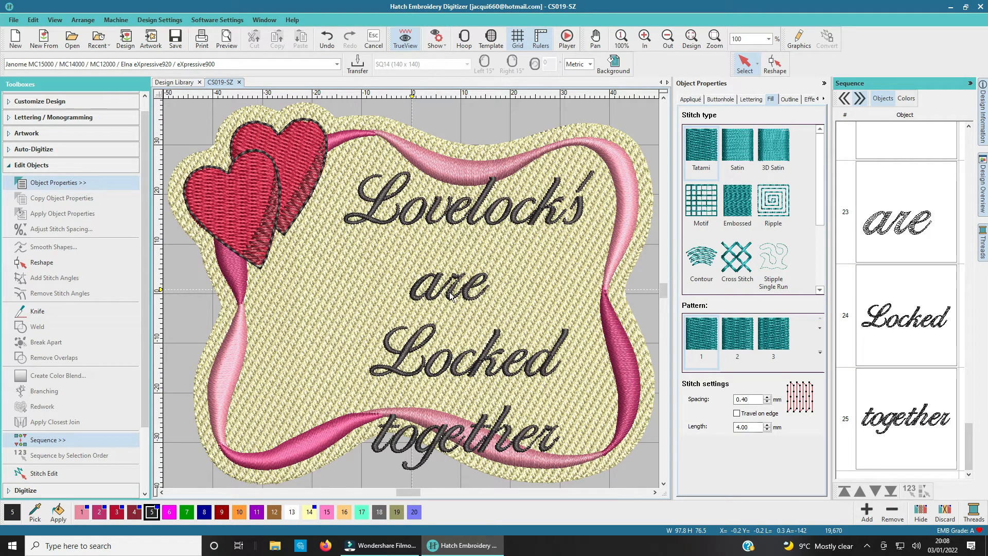
Move the word "Lovelock's" down, clear of the upper ribbon, to a Y position of about 14.82 mm
left_click(462, 217)
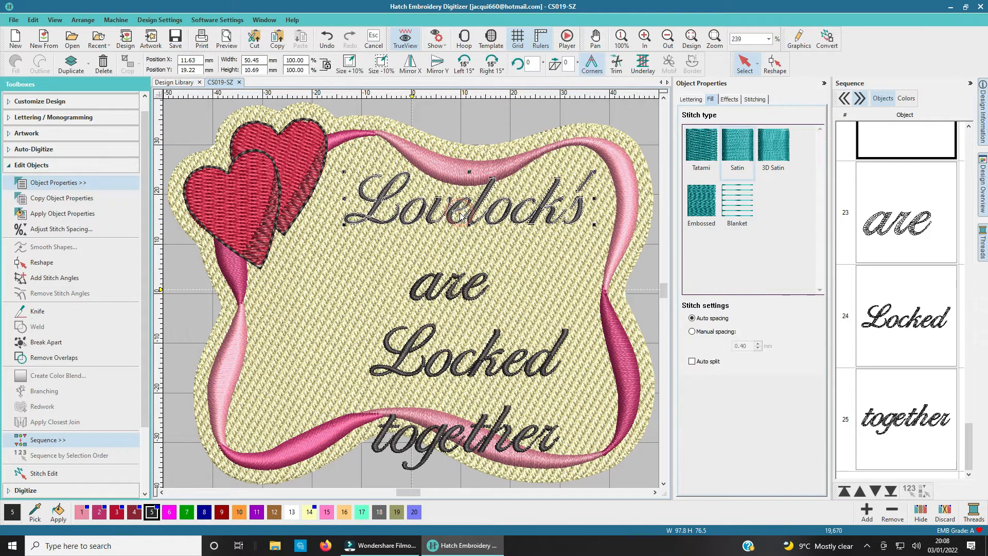
key("Down")
key("Down")
key("Down")
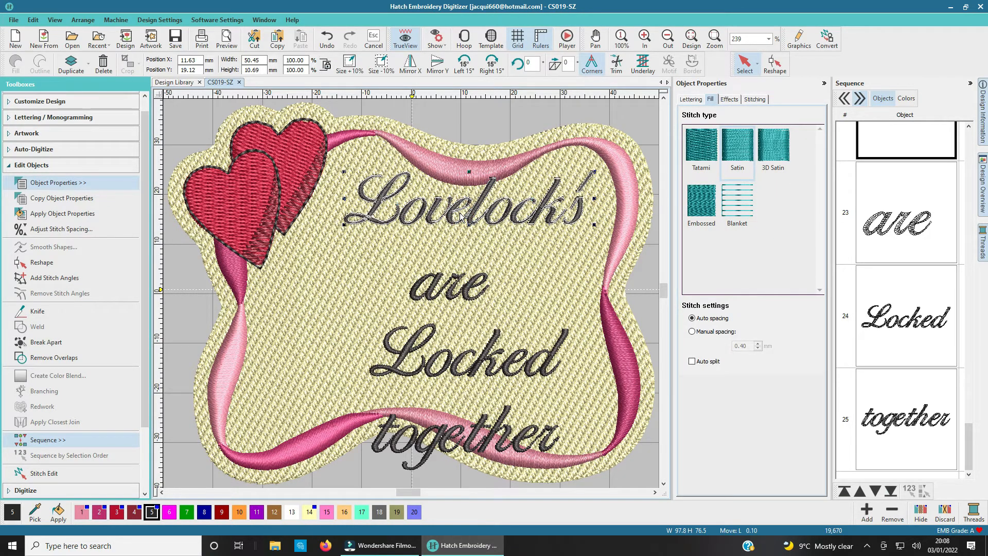
key("Down")
key("Down")
key("Down")
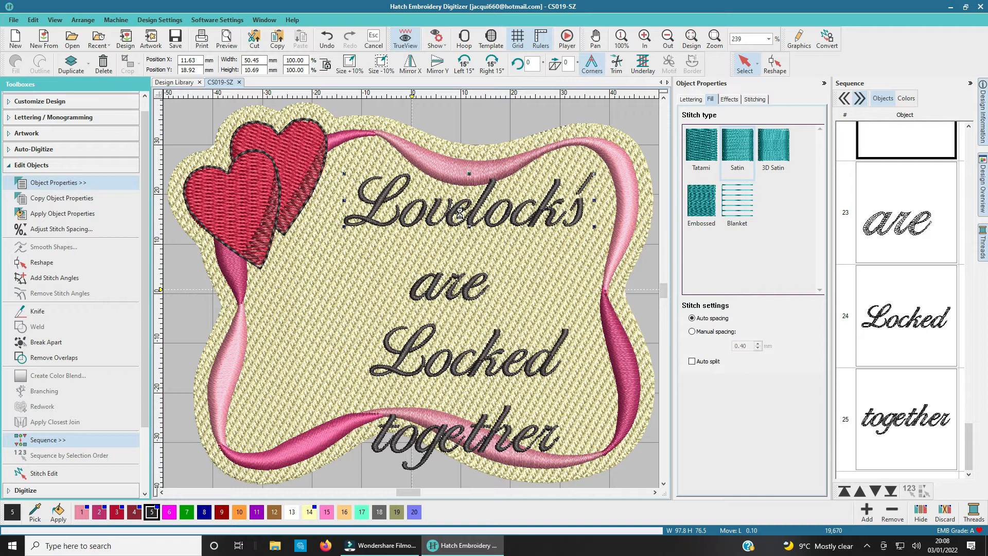
key("Down")
key("Down")
key("Down")
key("Down")
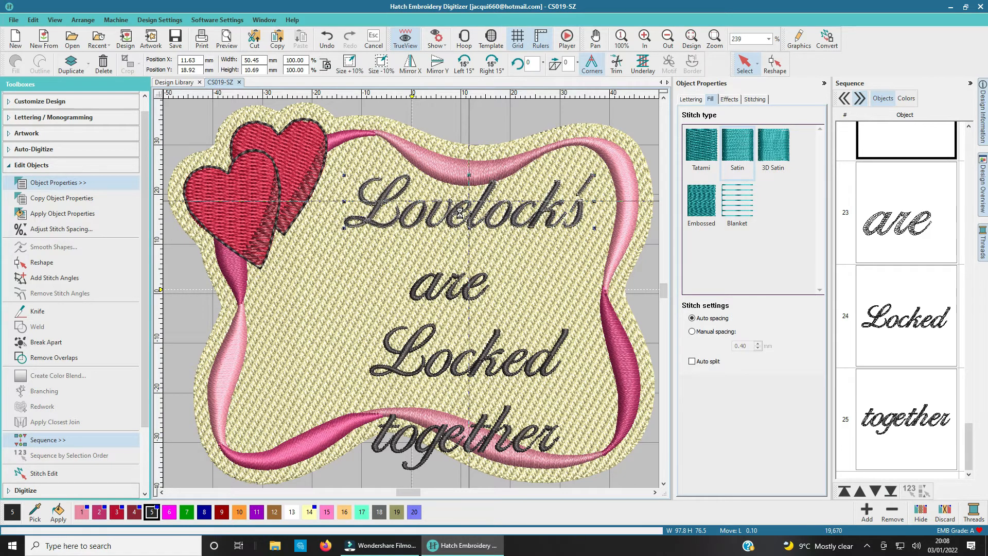
key("Down")
key("Down")
key("Down")
key("Down")
key("Down")
key("Down")
key("Down")
key("Down")
key("Down")
key("Down")
key("Down")
key("Down")
key("Down")
key("Down")
key("Down")
key("Down")
key("Down")
key("Down")
key("Down")
key("Down")
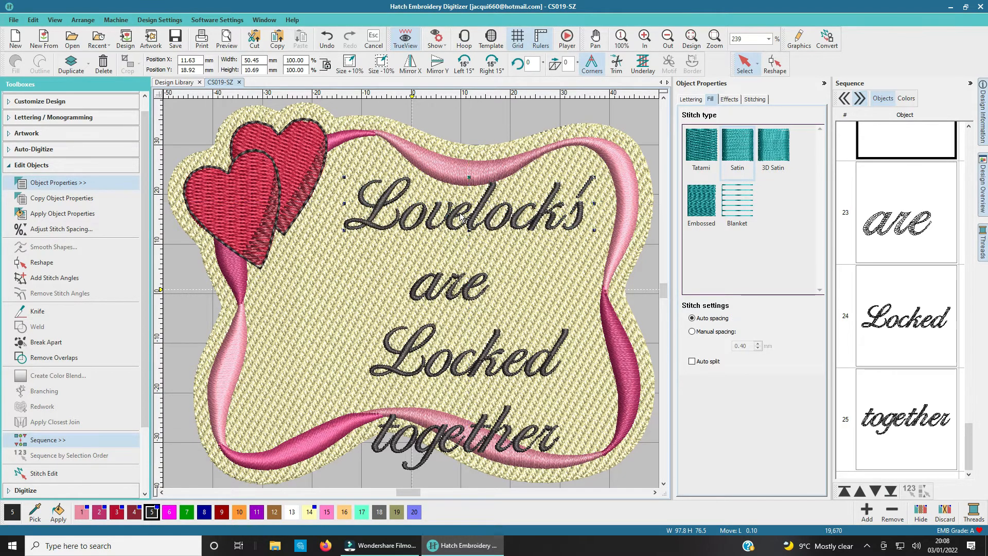
key("Down")
key("Down")
key("Down")
key("Down")
key("Down")
key("Down")
key("Down")
key("Down")
key("Down")
key("Down")
key("Down")
key("Down")
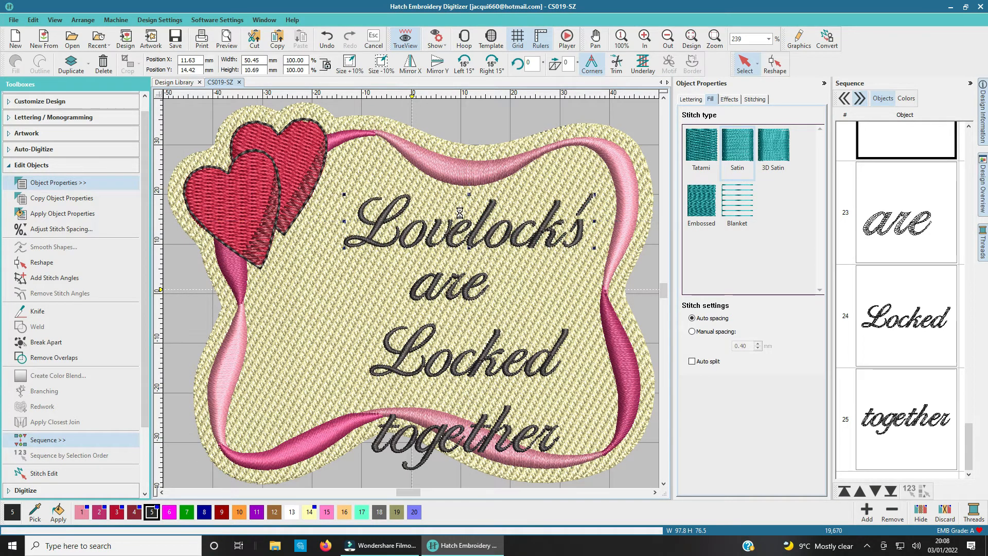
left_click_drag(460, 212, 460, 216)
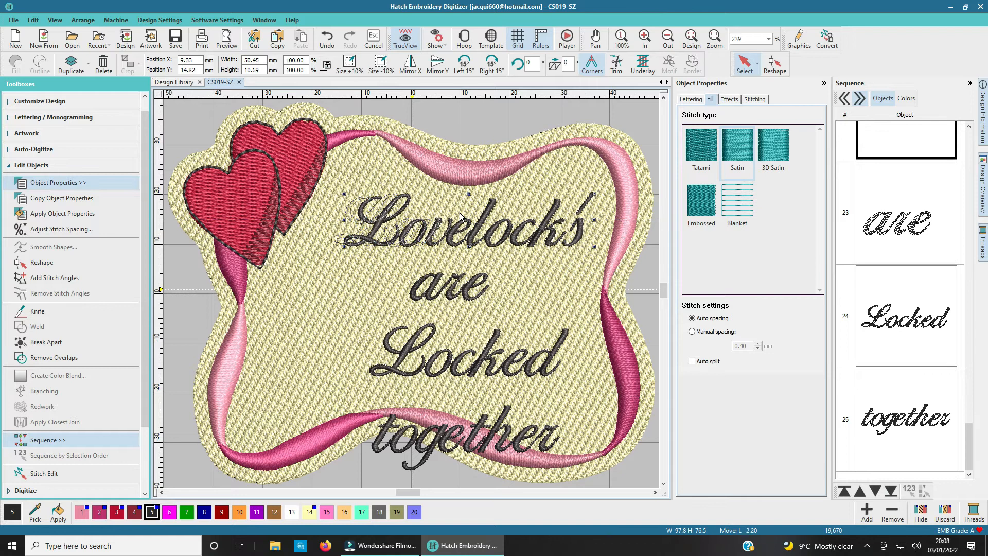
Nudge "Lovelock's" left within the ribbon frame to an X position of about 7.13 mm
key("Left")
key("Left")
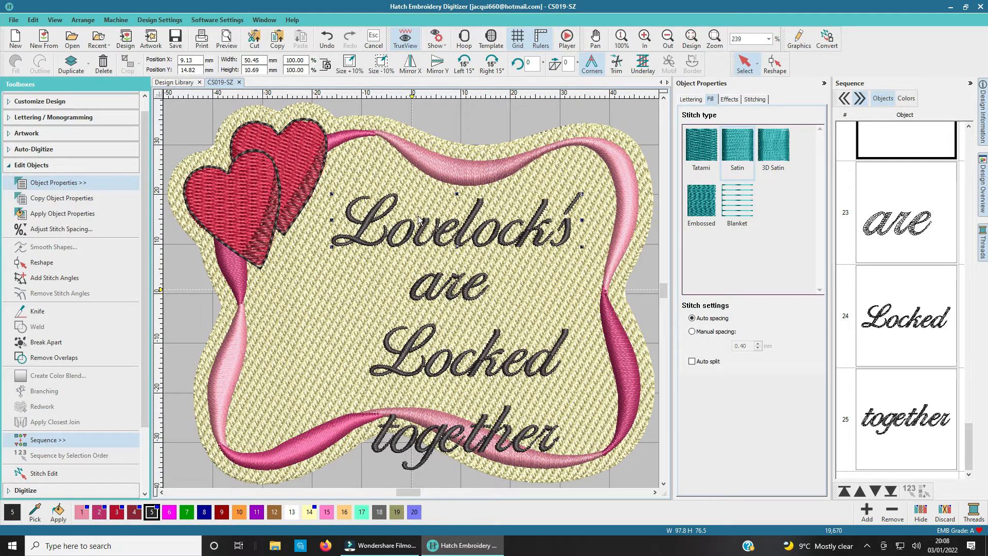
key("Left")
key("Left")
key("Left")
key("Left")
key("Left")
key("Left")
key("Left")
key("Left")
key("Left")
key("Left")
key("Left")
key("Left")
key("Left")
key("Left")
key("Left")
key("Left")
key("Left")
key("Left")
key("Left")
key("Left")
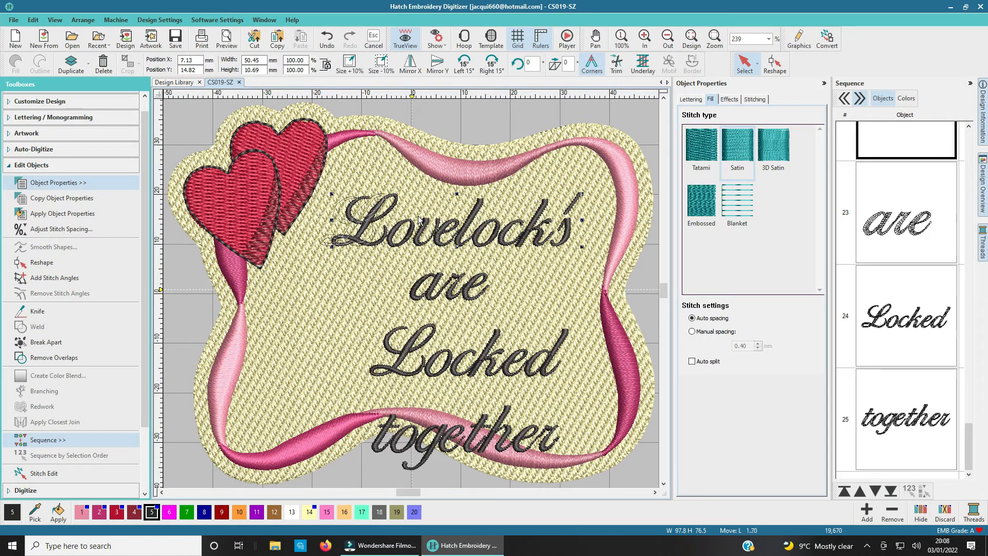
key("Left")
key("Left")
key("Left")
key("Left")
key("Left")
key("Left")
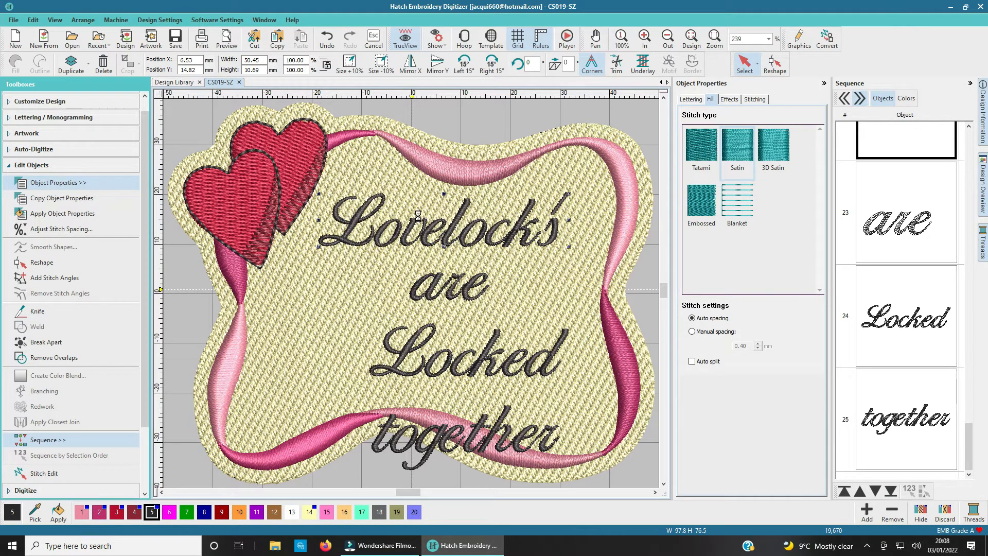
key("Right")
key("Right")
key("Right")
key("Right")
key("Right")
key("Right")
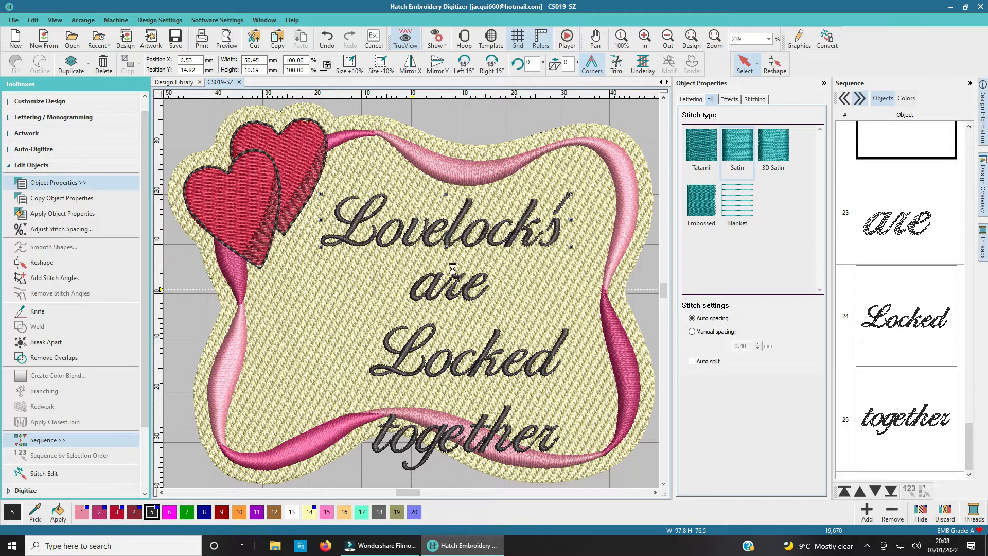
Move "are", "Locked" and "together" up to tighten the line gaps, placing "are" at about X 8.16, Y 5.37 mm
left_click(443, 296)
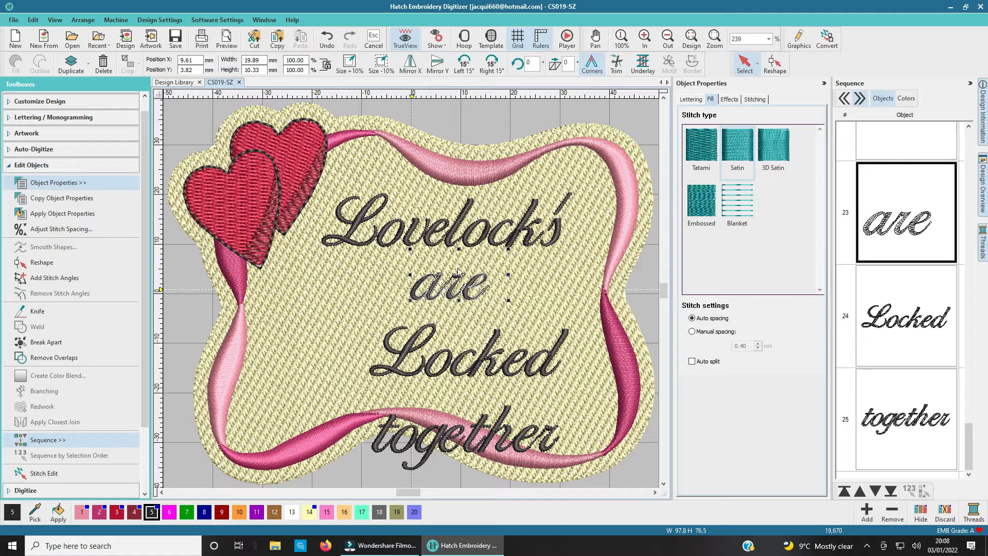
left_click_drag(460, 288, 460, 278)
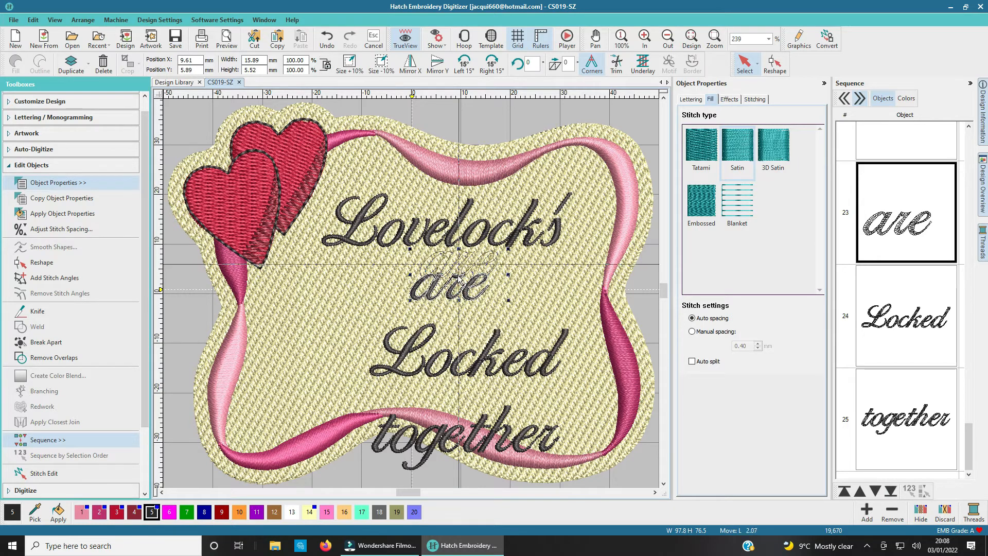
left_click_drag(456, 367, 425, 335)
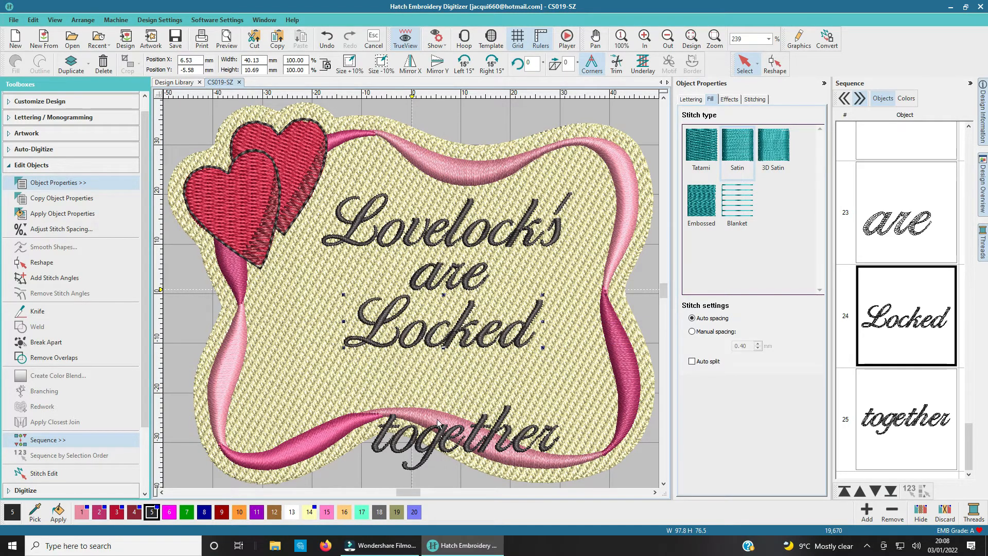
left_click_drag(437, 423, 426, 382)
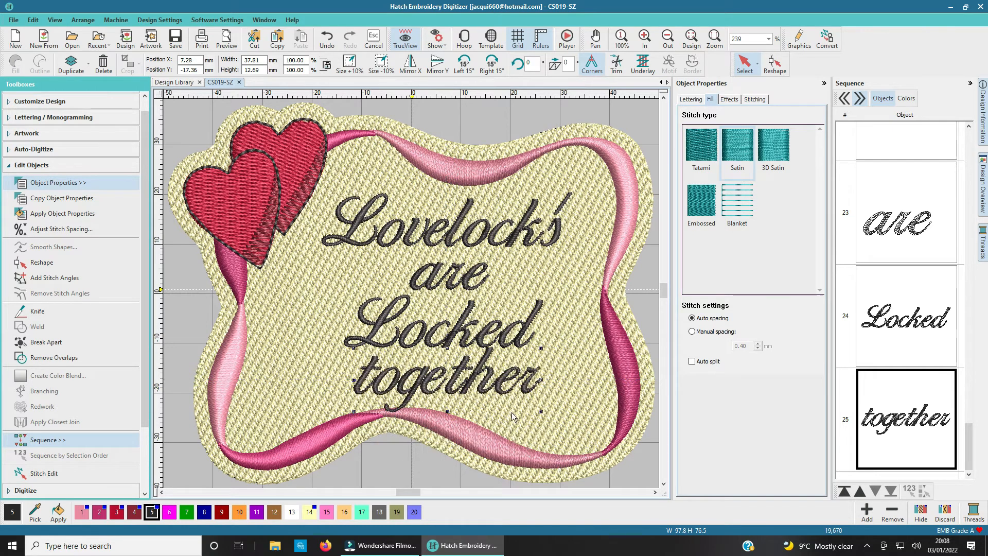
left_click_drag(452, 276, 431, 277)
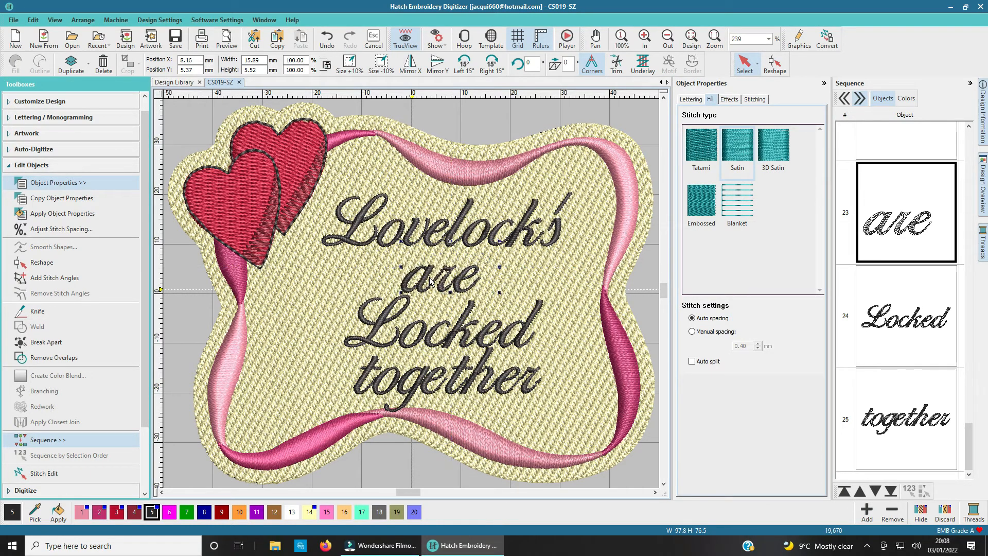
left_click(441, 337)
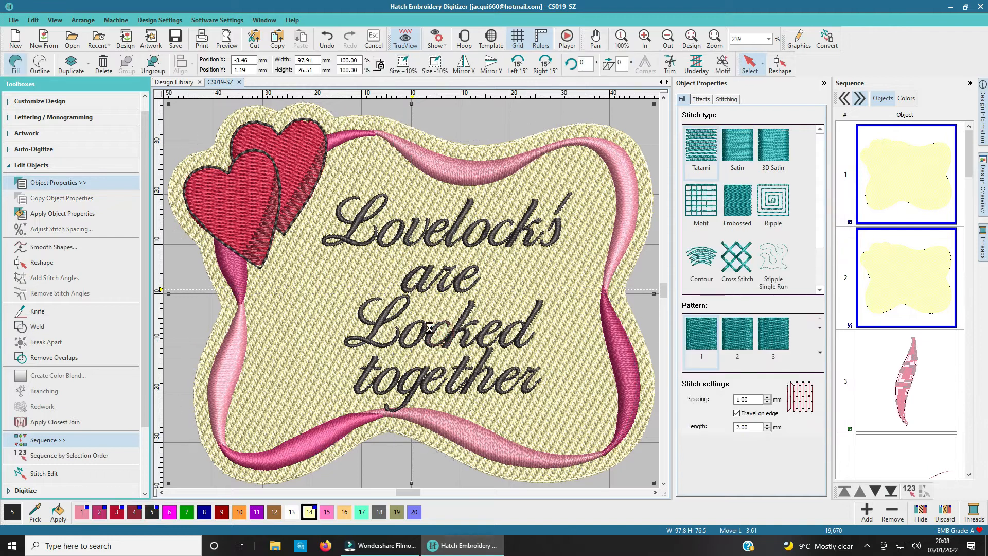
left_click(437, 342)
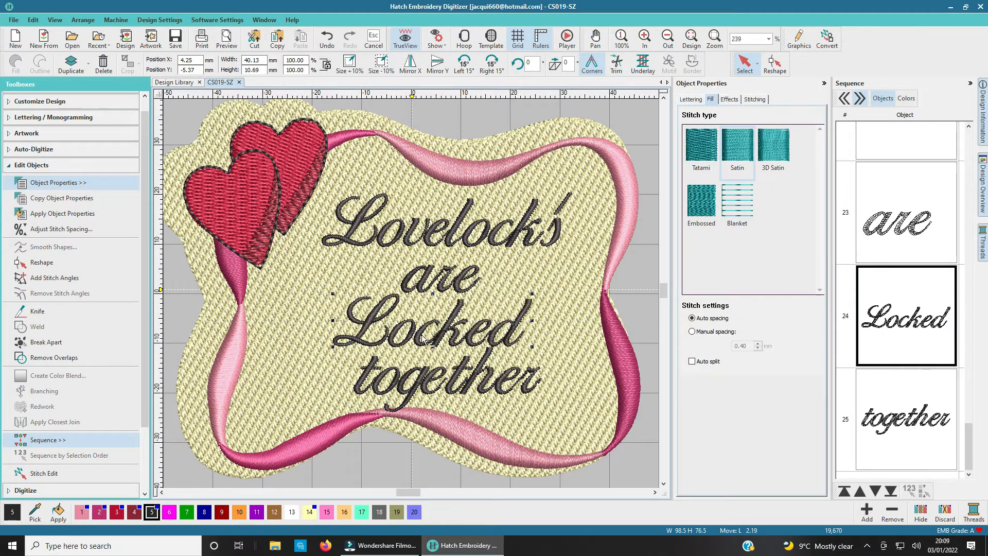
left_click(324, 39)
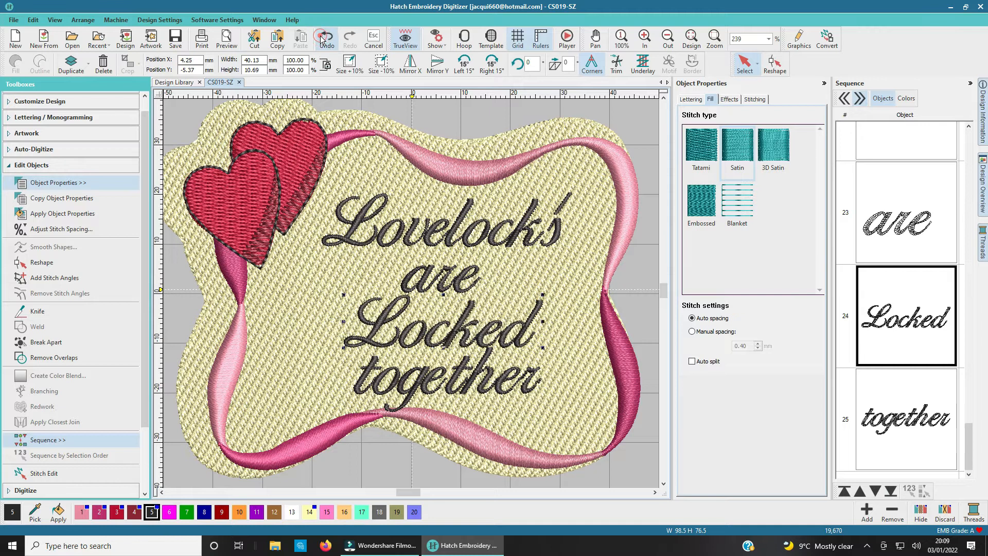
left_click(323, 40)
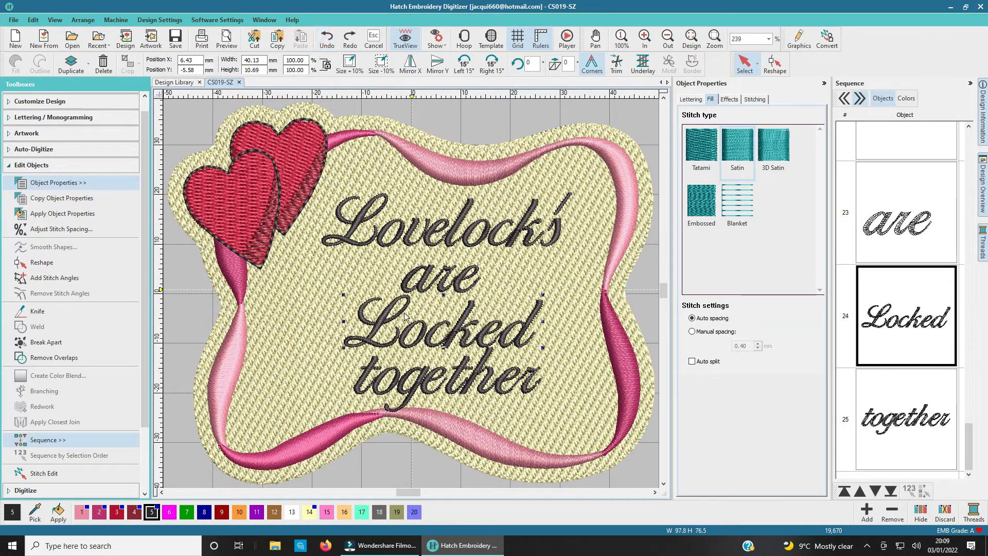
Shift "Locked" and "together" slightly left under "are", placing "together" at about X 3.97, Y -17.57 mm
left_click_drag(430, 340, 420, 330)
left_click(418, 325)
left_click_drag(423, 377, 411, 372)
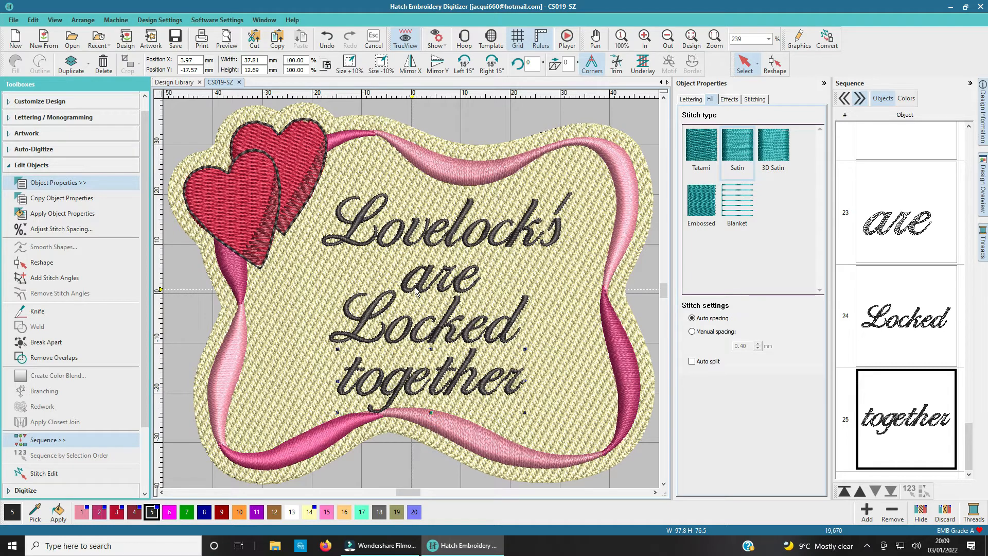
Select all four words together and align them along their left edges
left_click(377, 230, "shift")
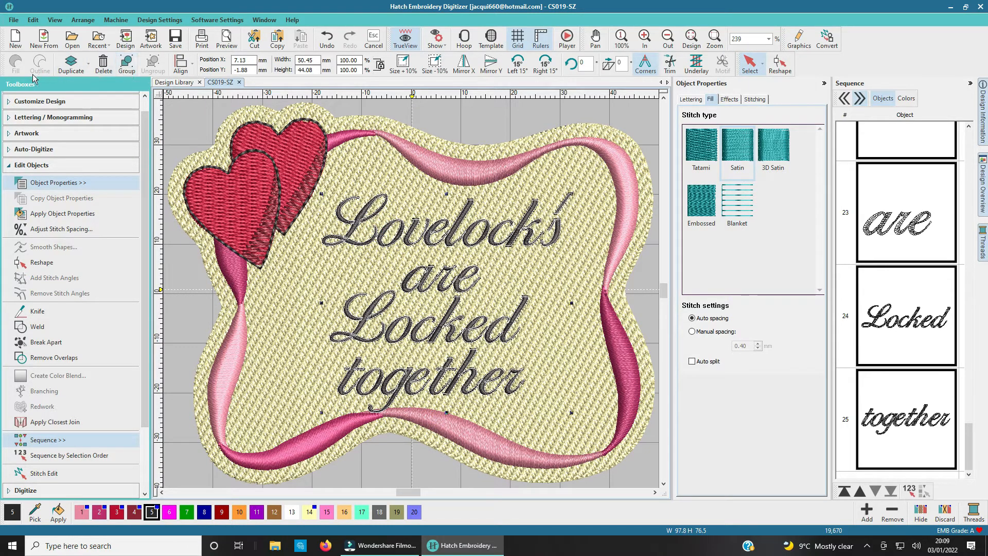
left_click(180, 64)
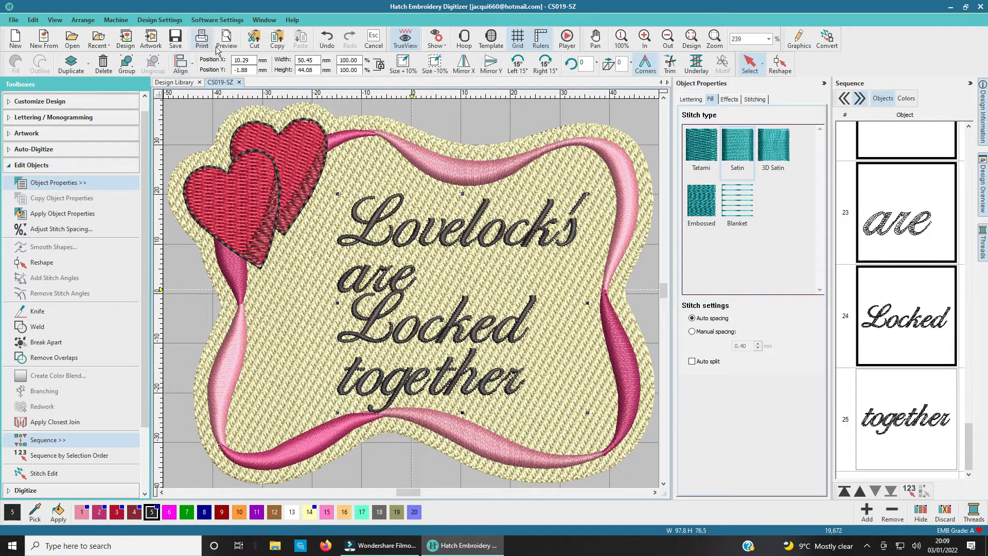
Try aligning all four selected words with Align Centers and with Align Centers Vertically
left_click(194, 63)
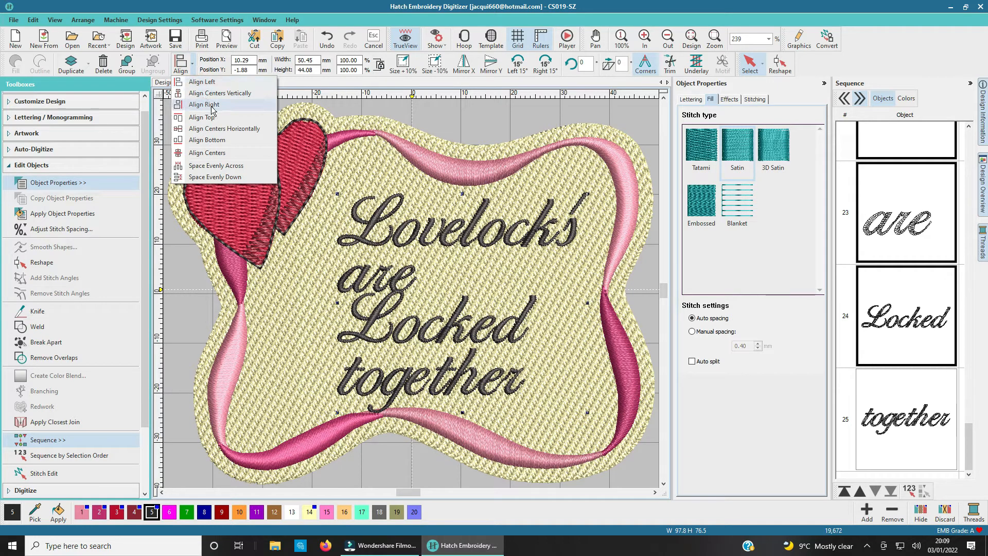
left_click(208, 153)
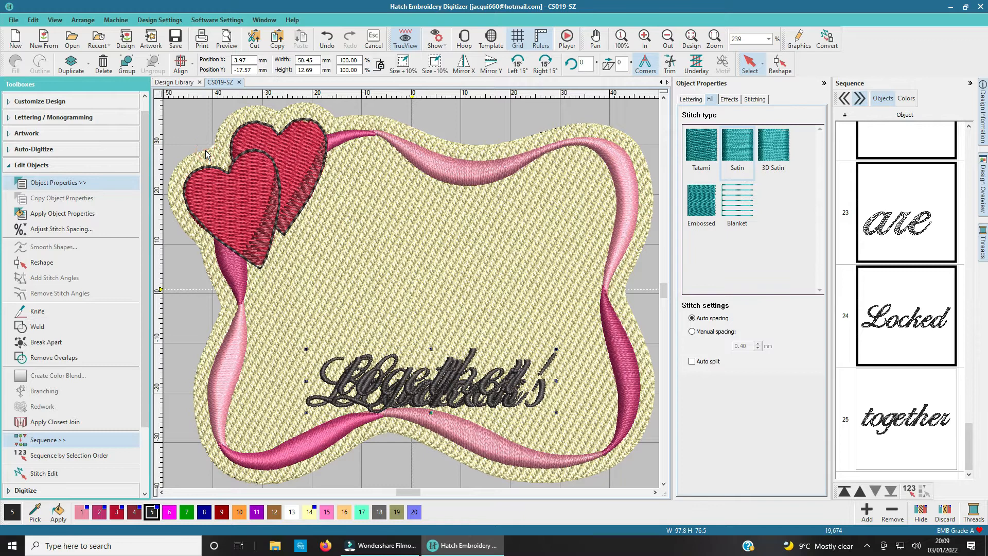
left_click(192, 64)
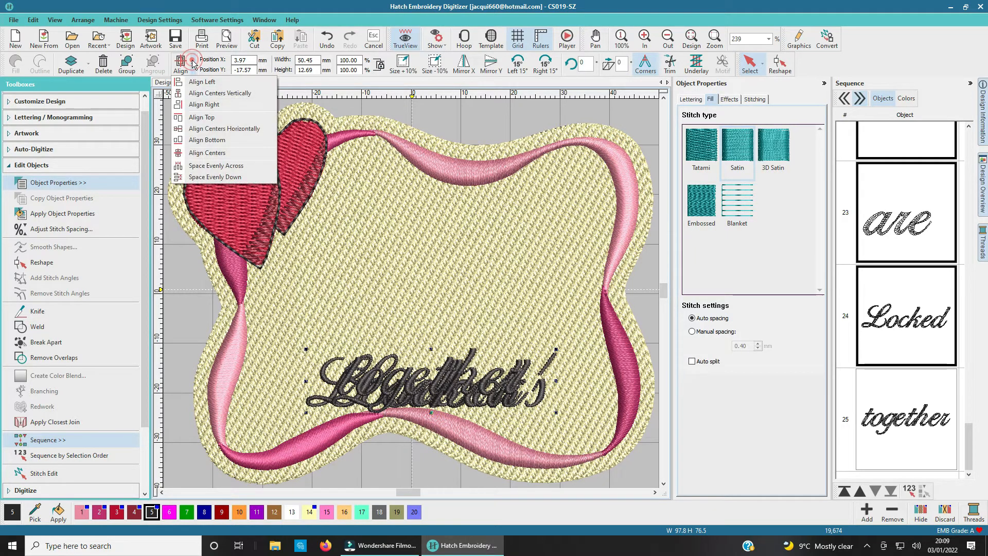
left_click(199, 94)
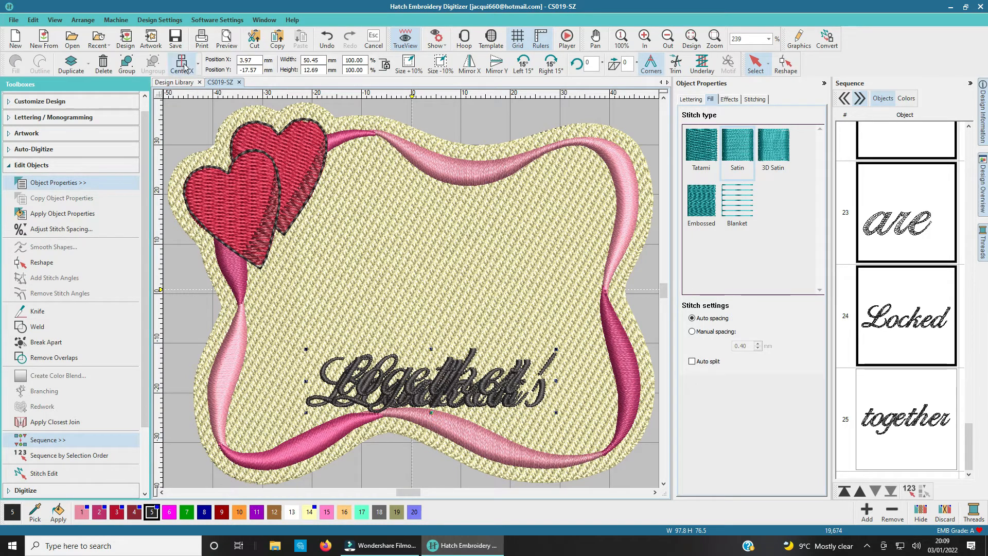
left_click(191, 69)
left_click(195, 71)
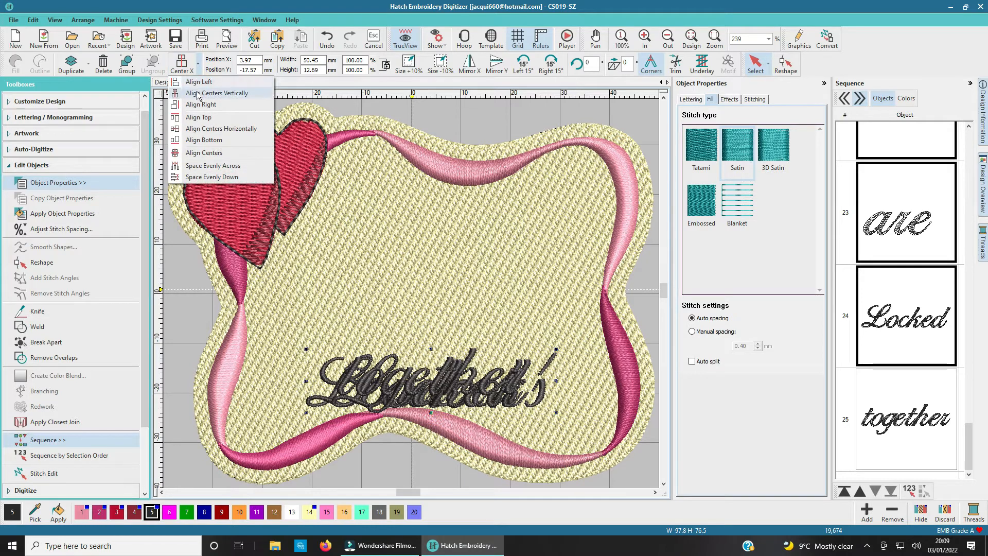
left_click(197, 93)
Undo the centre alignments and the left alignment of the four words
left_click(323, 37)
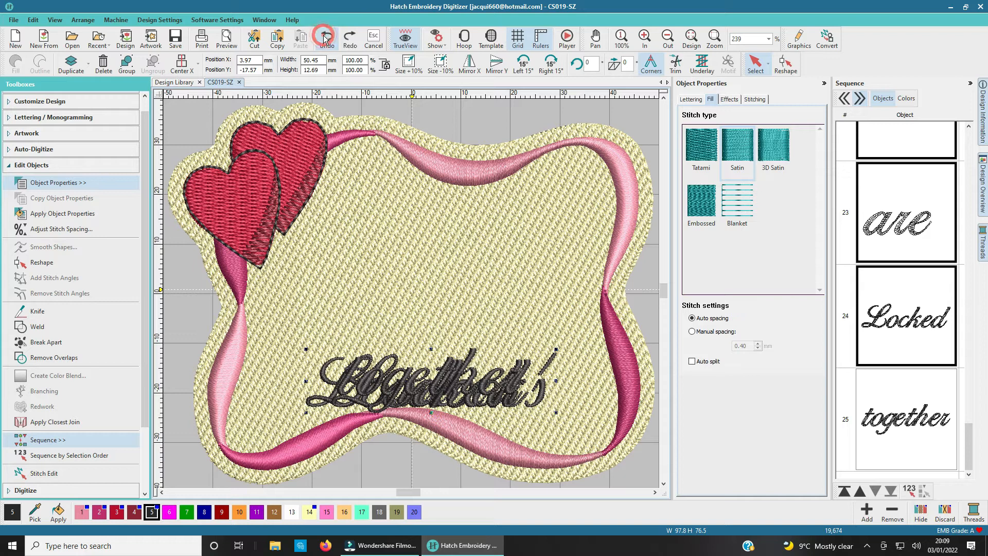
left_click(325, 38)
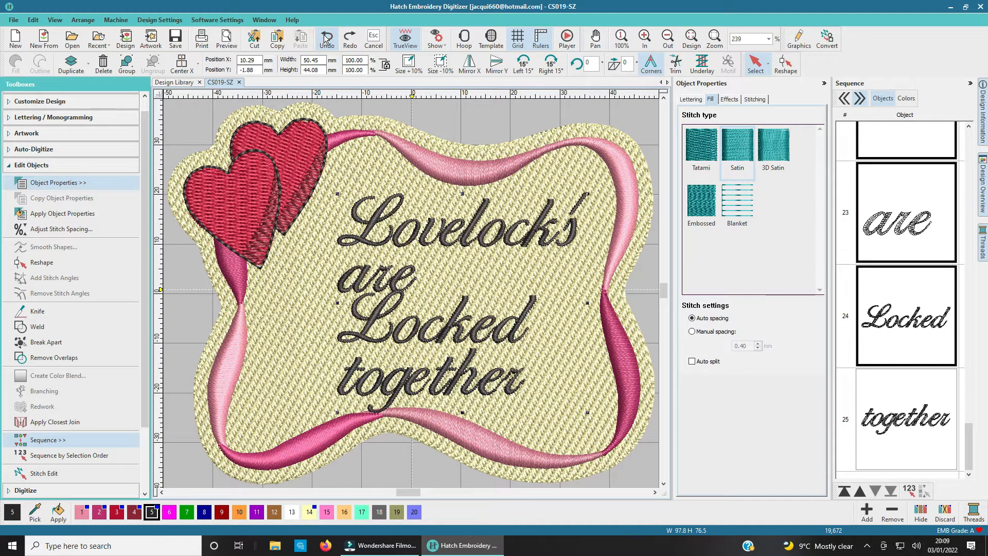
left_click(325, 38)
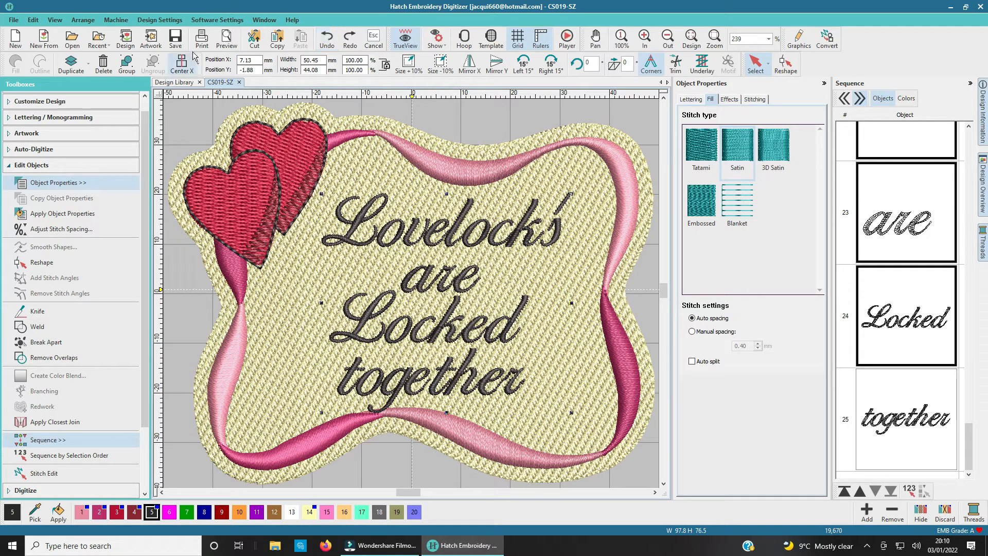
Align the four words with Align Centers Vertically, then clear the lettering selection
left_click(199, 67)
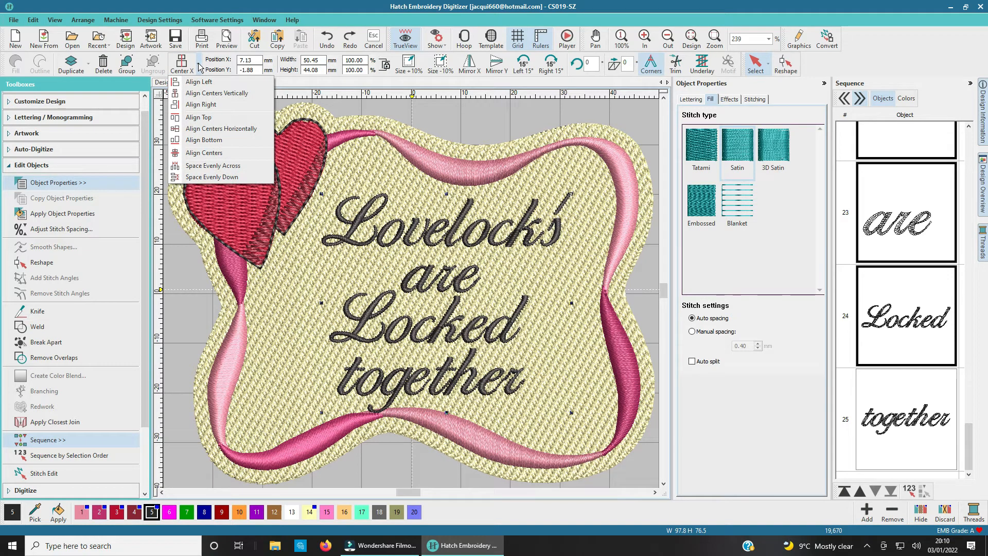
left_click(201, 96)
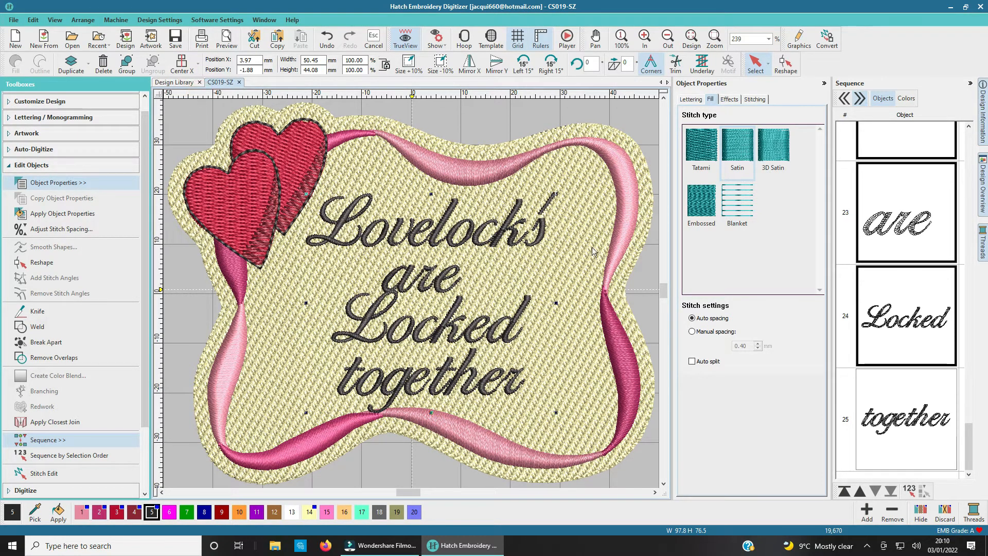
left_click(588, 202)
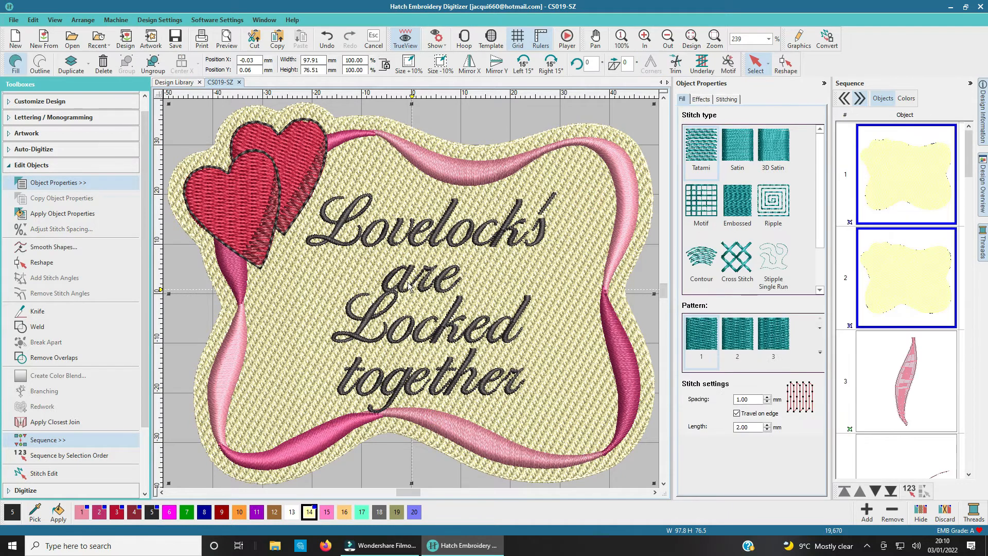
Move "are" up between "Lovelock's" and "Locked" to a Y position of about 6.67 mm
left_click(408, 284)
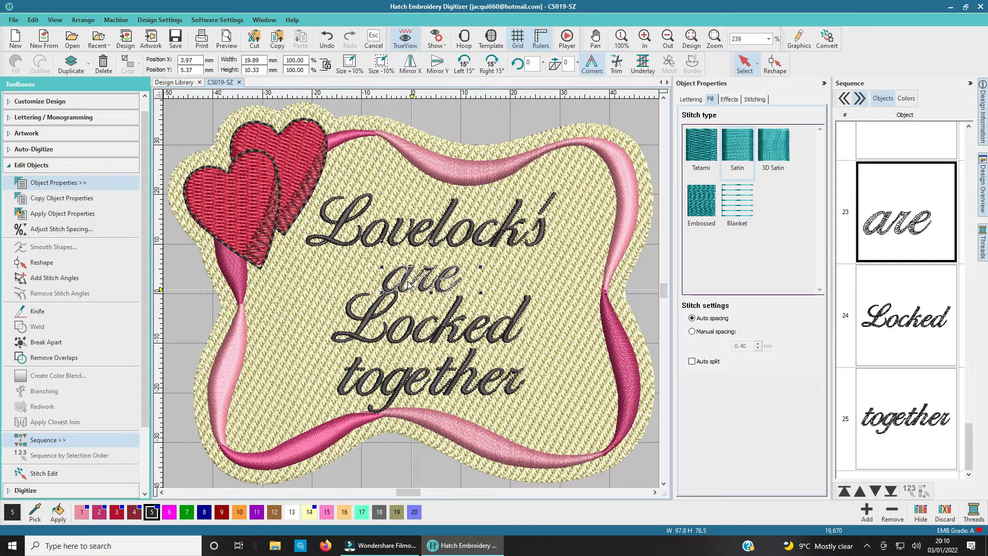
left_click_drag(409, 284, 408, 282)
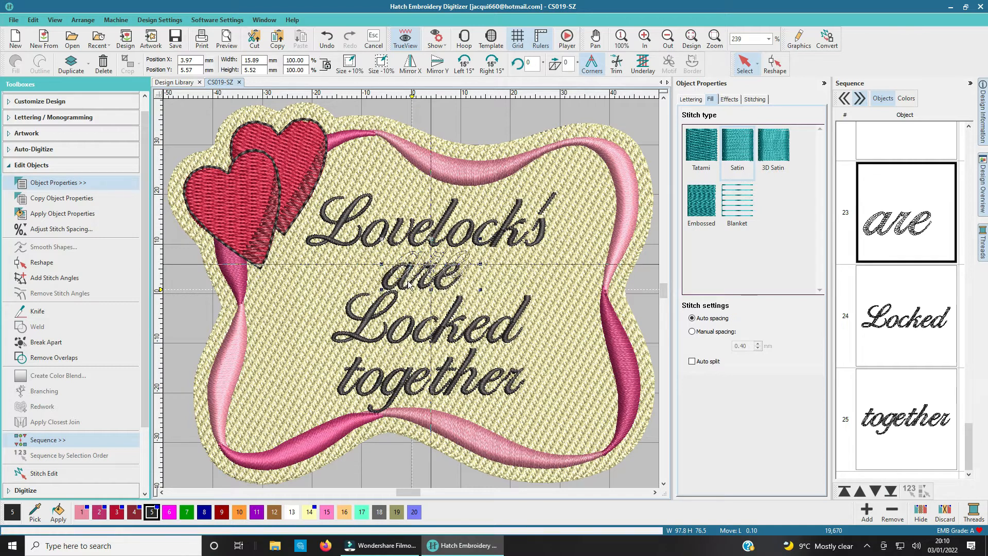
key("Up")
key("Up")
key("Up")
key("Up")
key("Up")
key("Up")
key("Up")
key("Up")
key("Up")
key("Up")
key("Up")
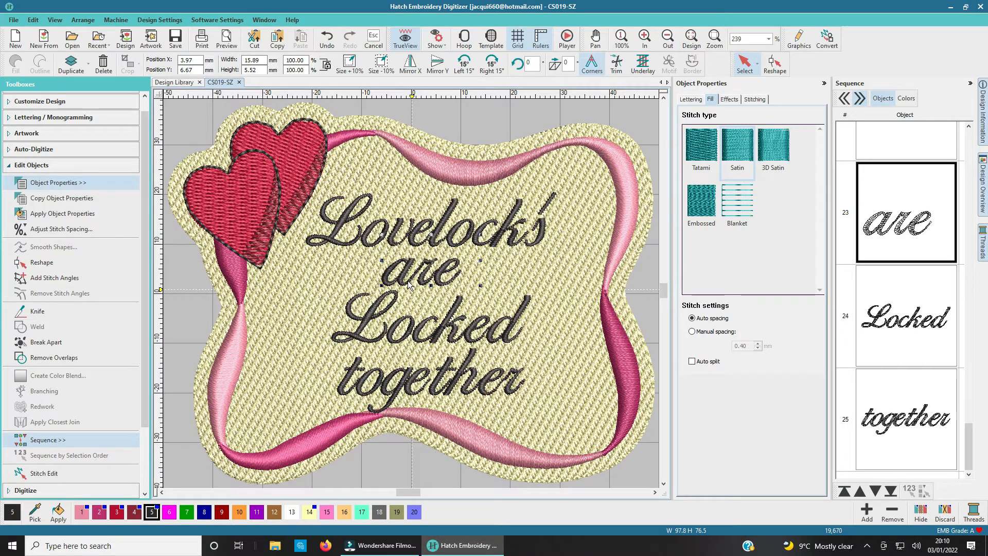
Undo the accidental moves of the hearts and ribbon frame
left_click(359, 234)
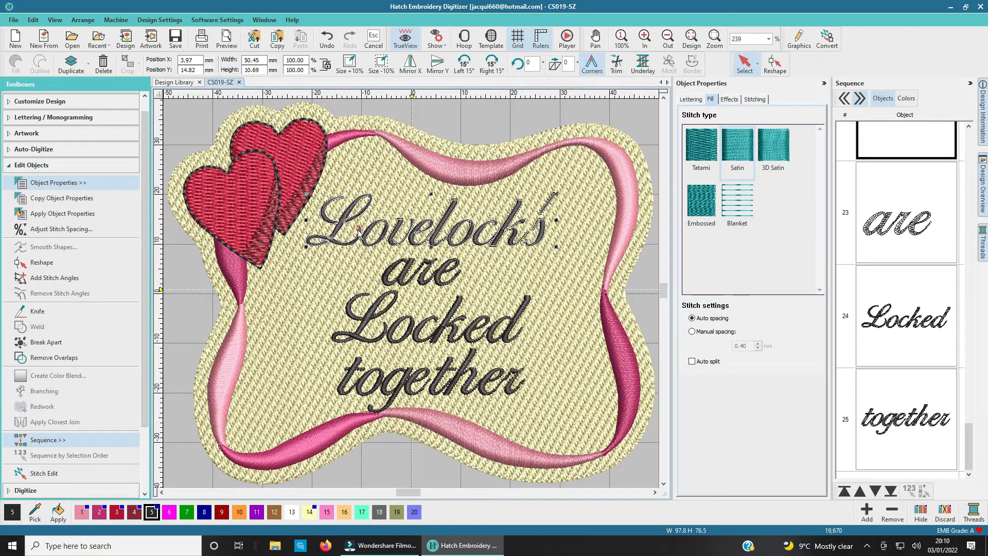
left_click(330, 160)
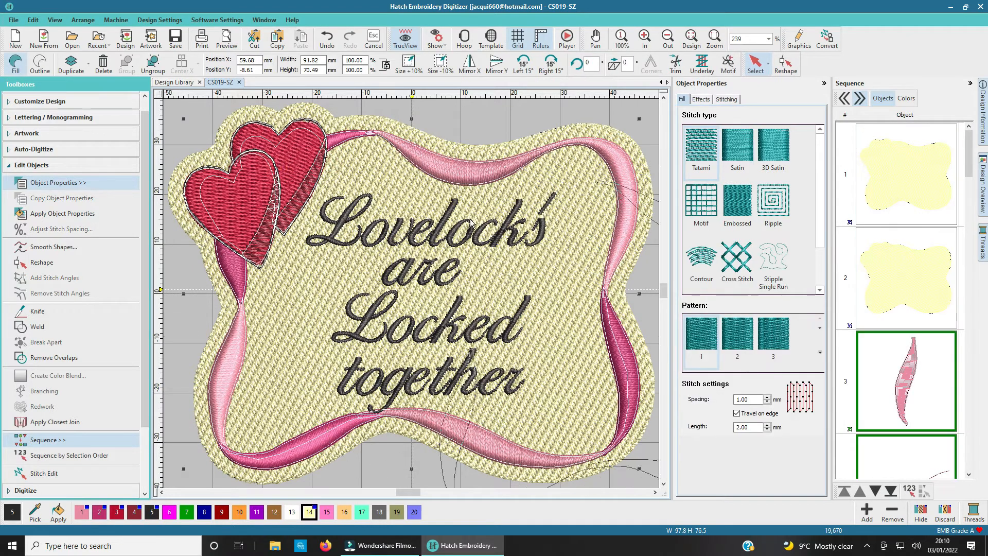
key("ctrl+z")
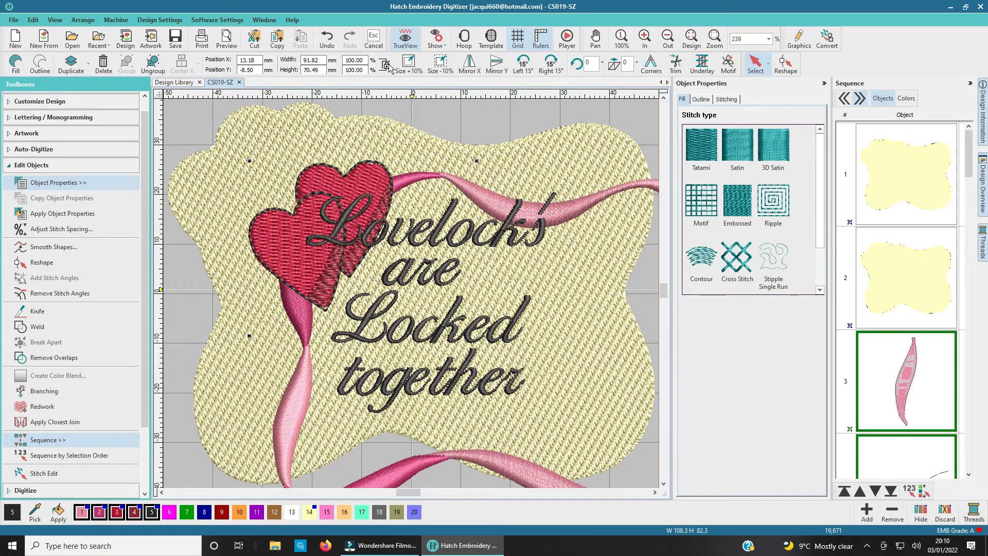
left_click(327, 39)
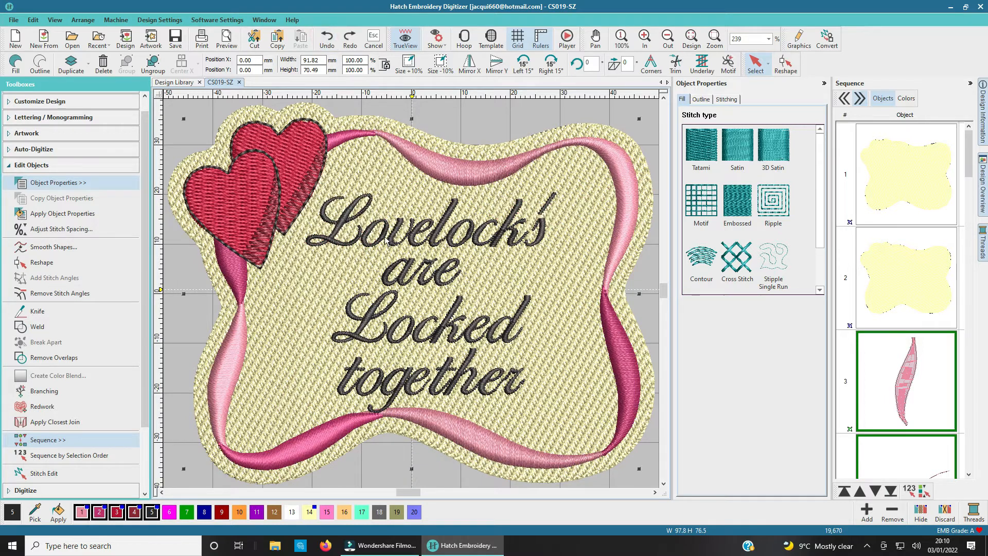
Add the words "Lovelock's" through "together" to the selected hearts and ribbon frame and group them all
left_click_drag(967, 149, 975, 518)
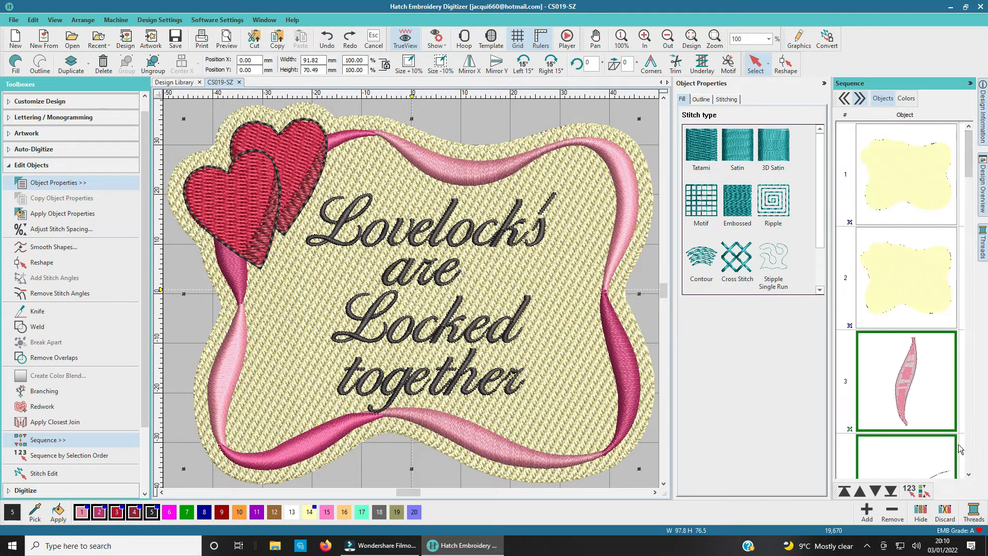
left_click(969, 475)
left_click_drag(969, 178, 973, 459)
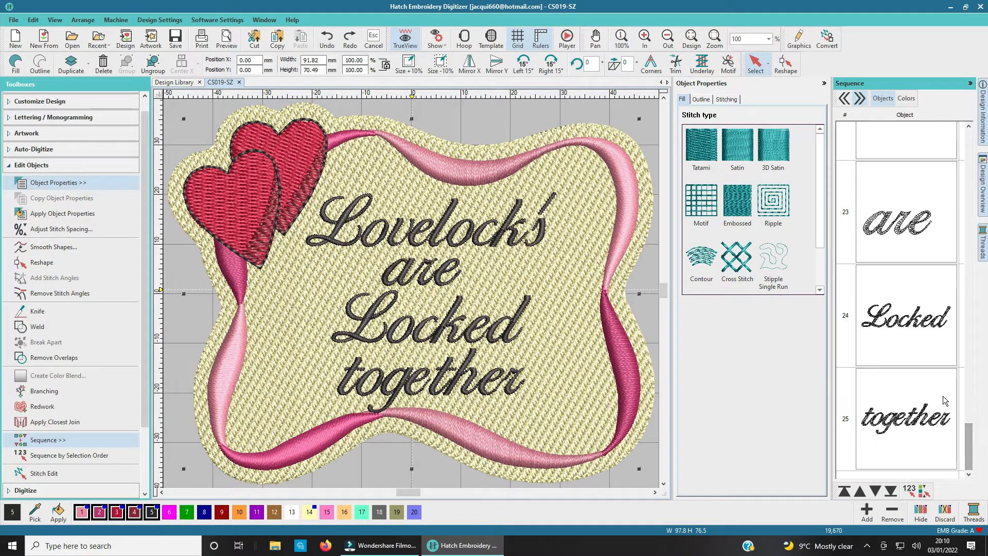
scroll(918, 347, "up", 1)
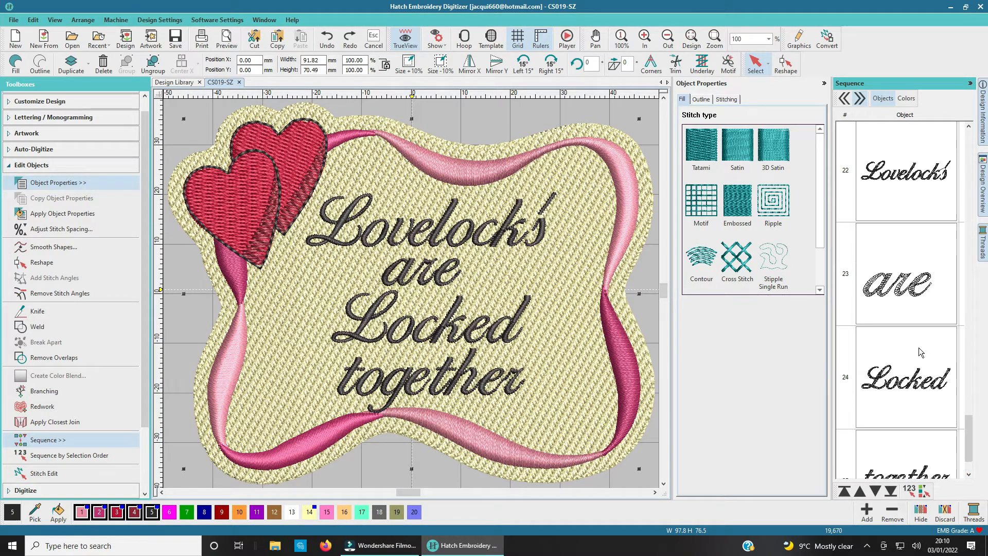
left_click(907, 183)
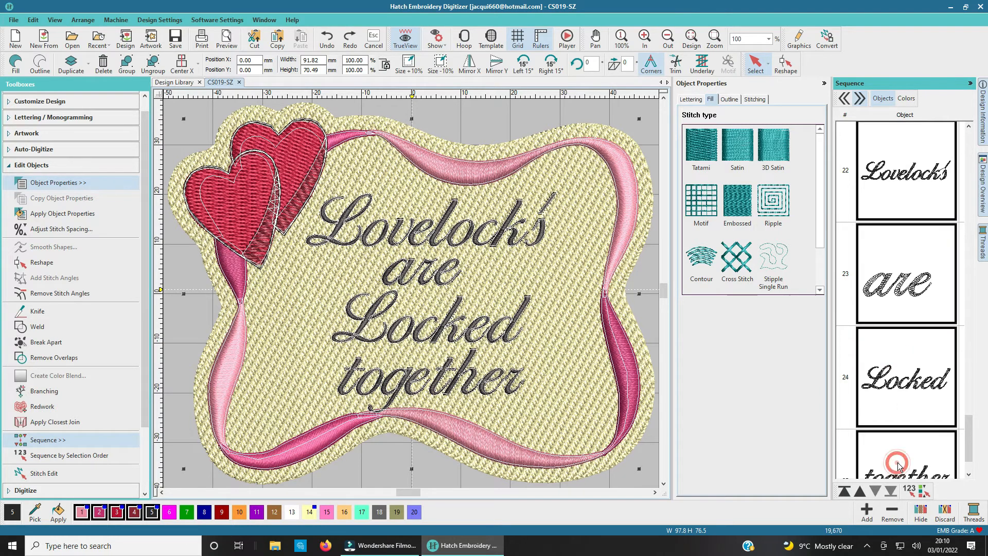
right_click(912, 316)
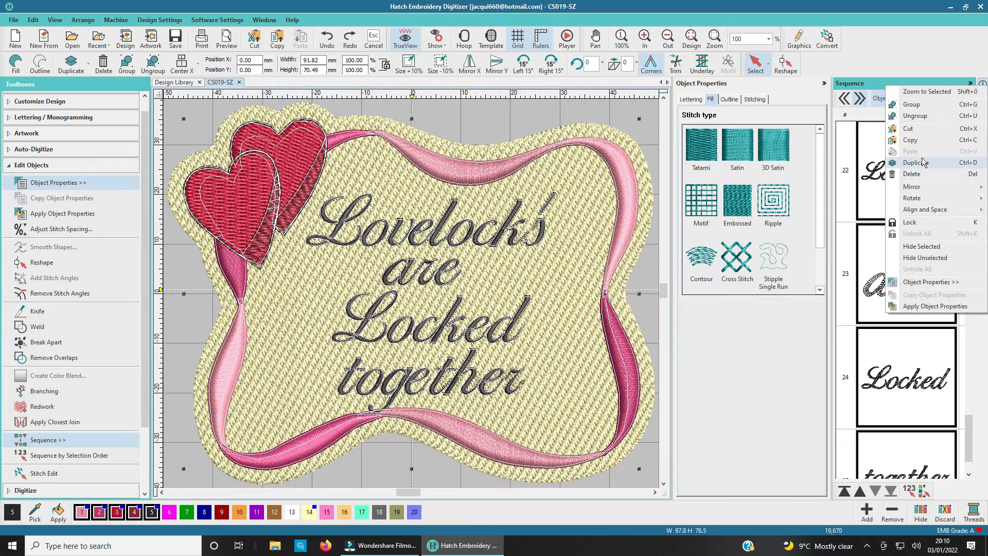
left_click(914, 105)
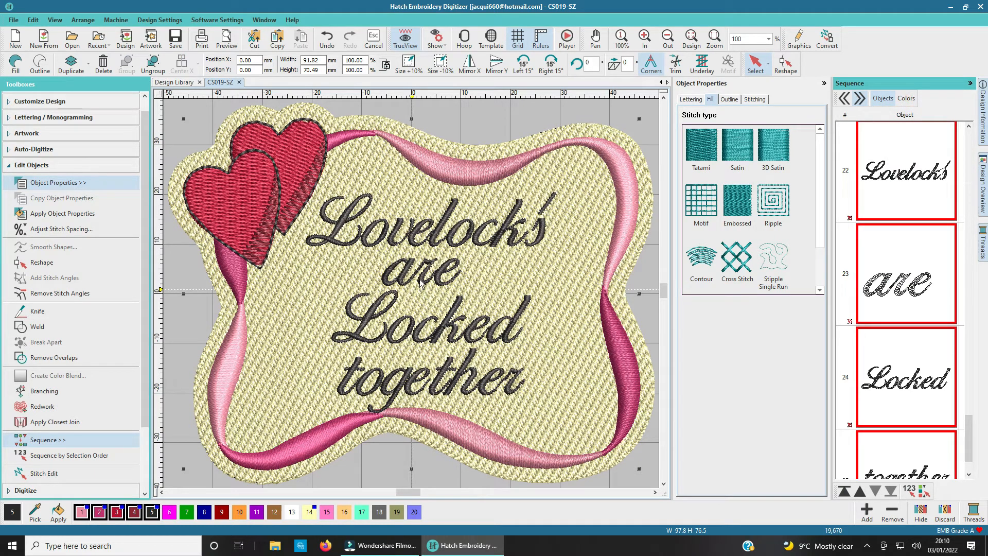
Test the combined group by moving it slightly, then undo both the move and the grouping
left_click_drag(421, 283, 430, 280)
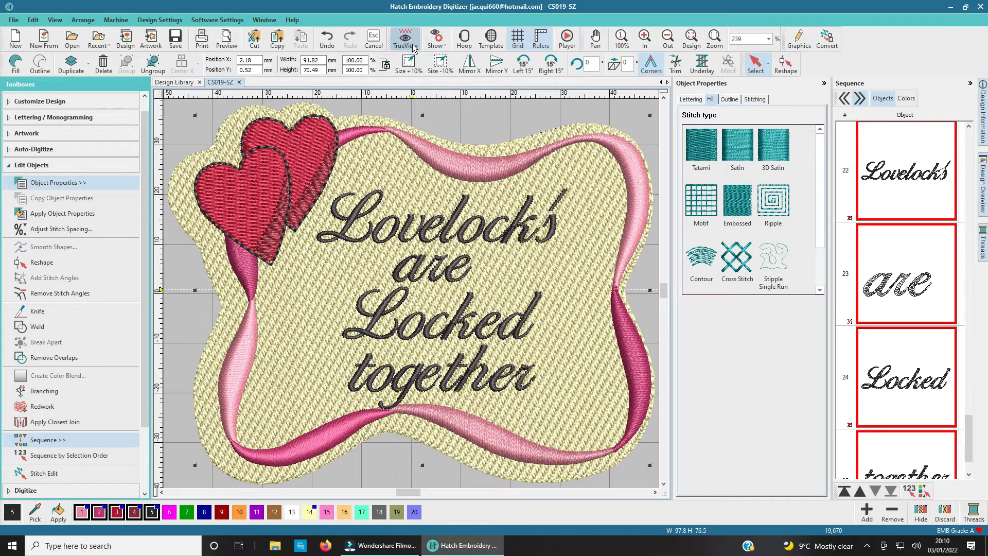
left_click(328, 42)
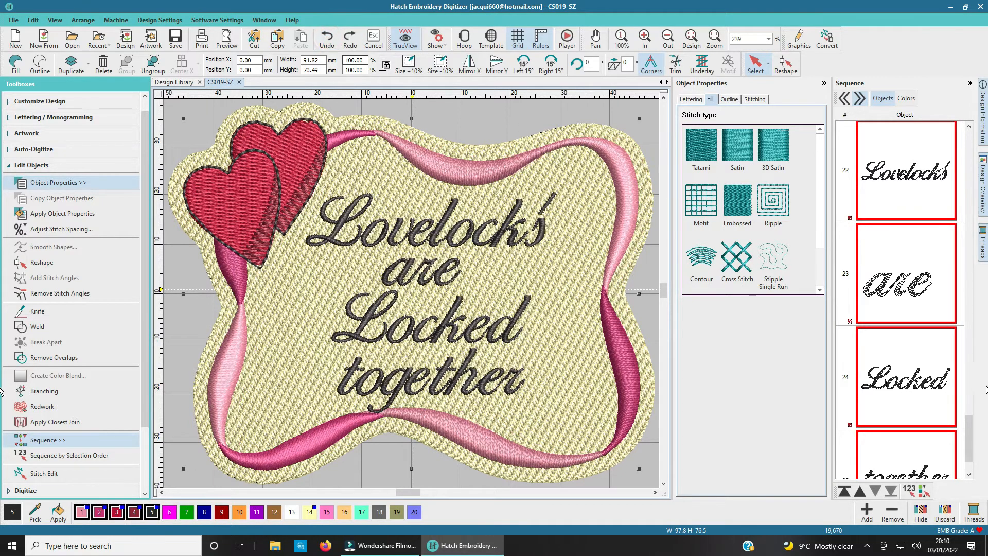
scroll(928, 370, "up", 3)
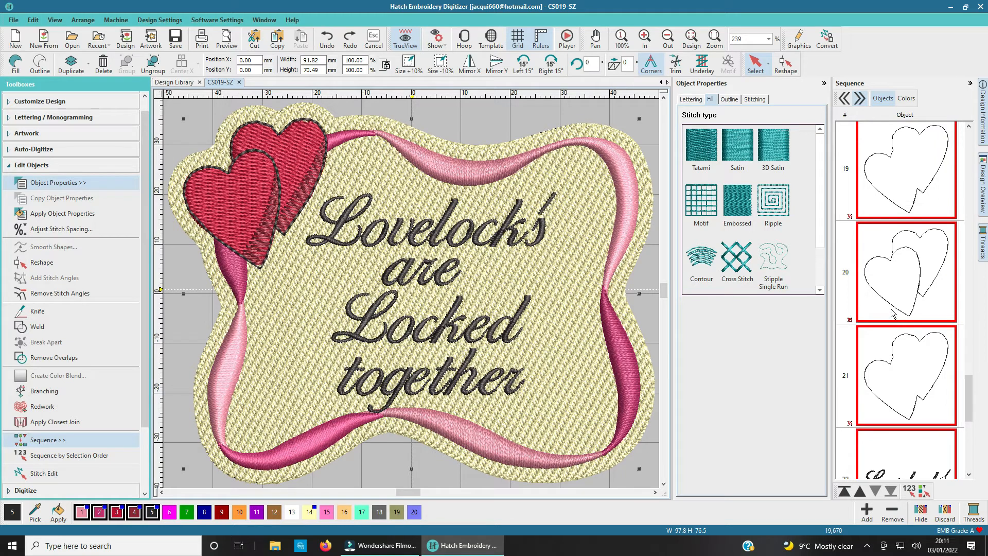
left_click(328, 40)
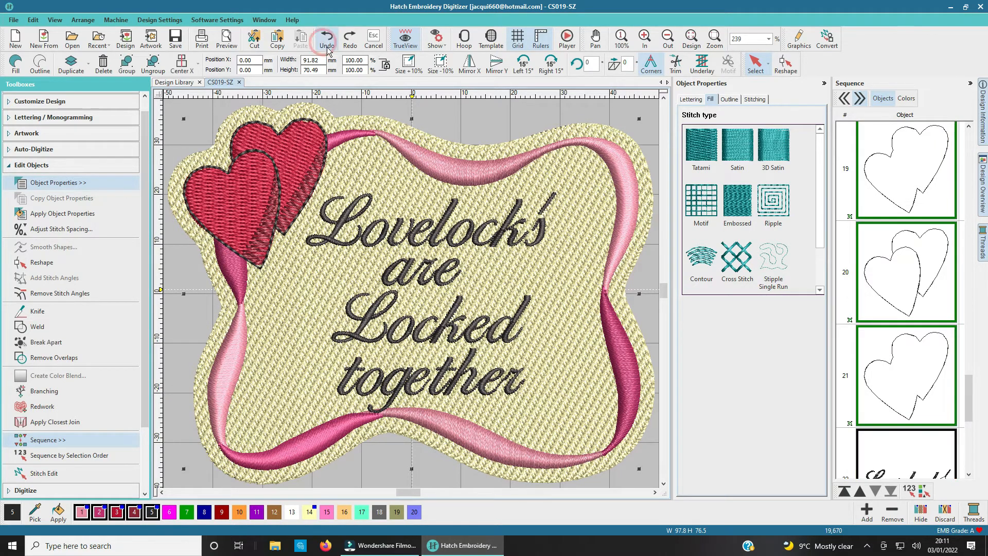
Select the four words "Lovelock's", "are", "Locked" and "together" and group them
scroll(921, 358, "down", 3)
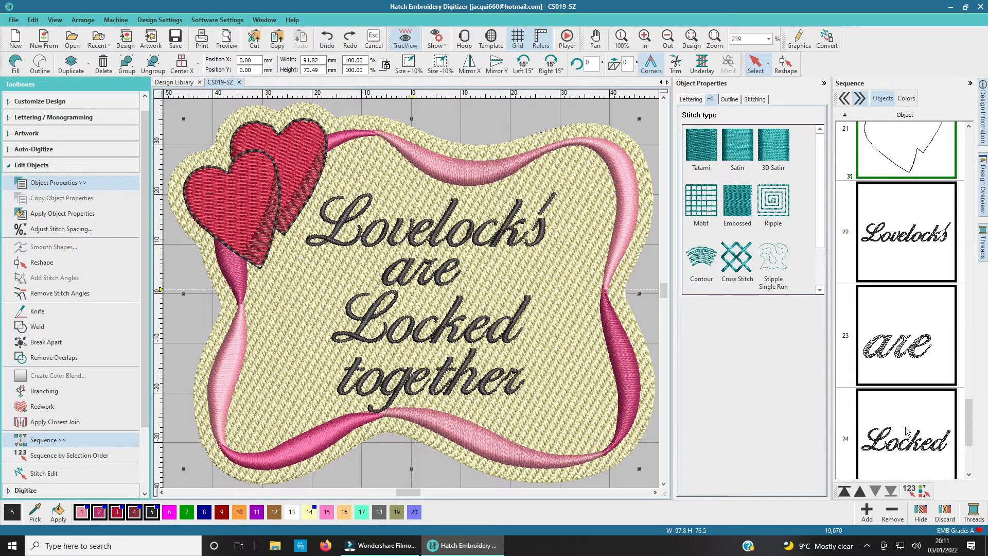
left_click(889, 246)
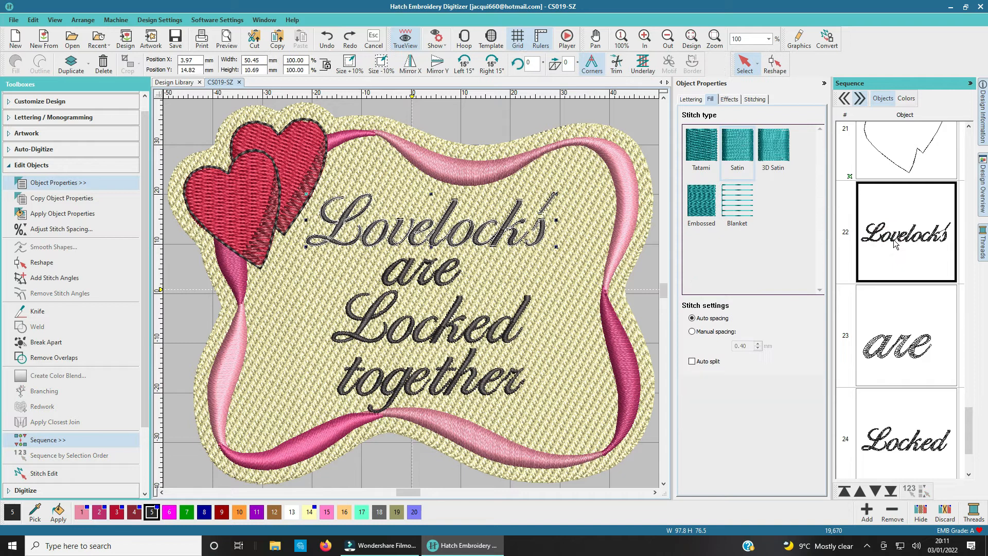
left_click(920, 351, "ctrl")
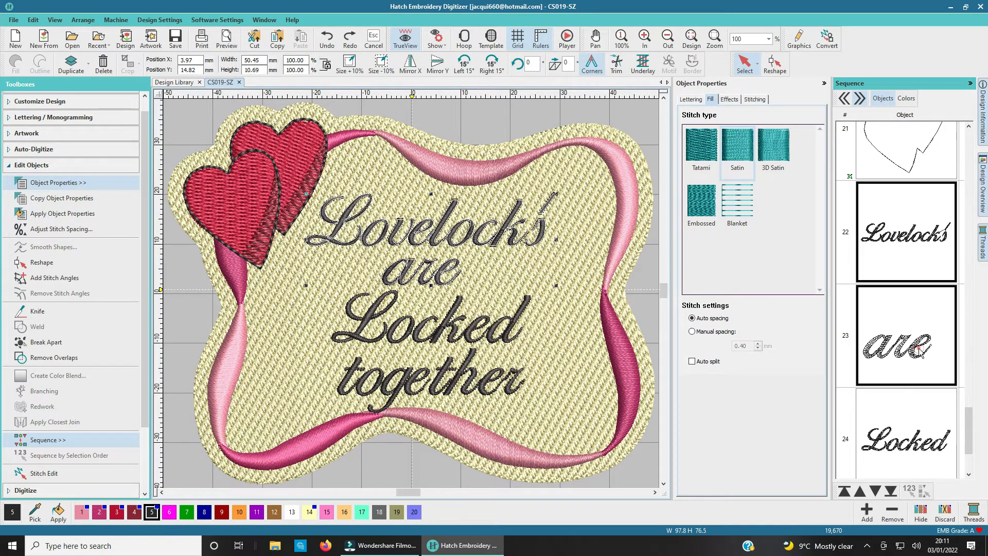
left_click(912, 435, "ctrl")
scroll(913, 437, "down", 2)
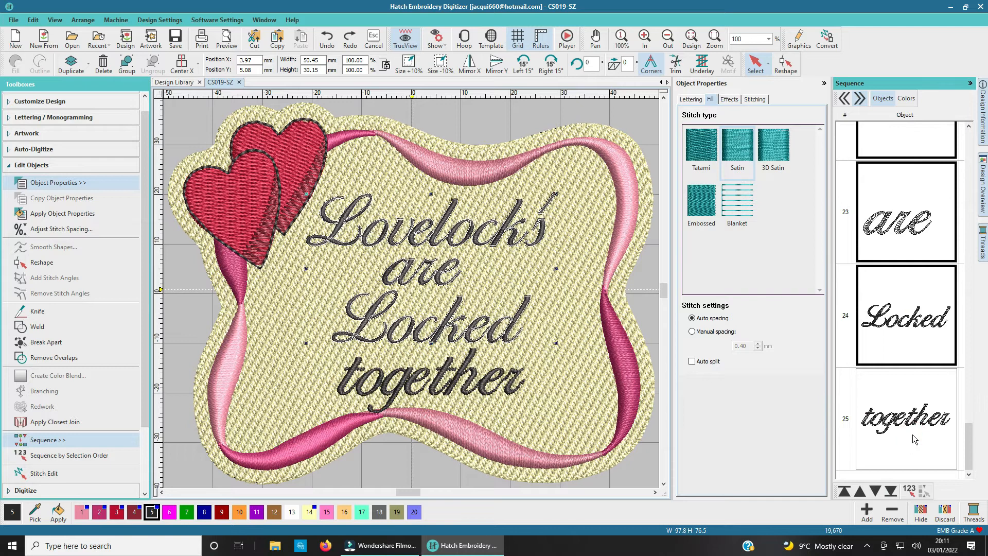
left_click(910, 440, "ctrl")
scroll(913, 412, "up", 5)
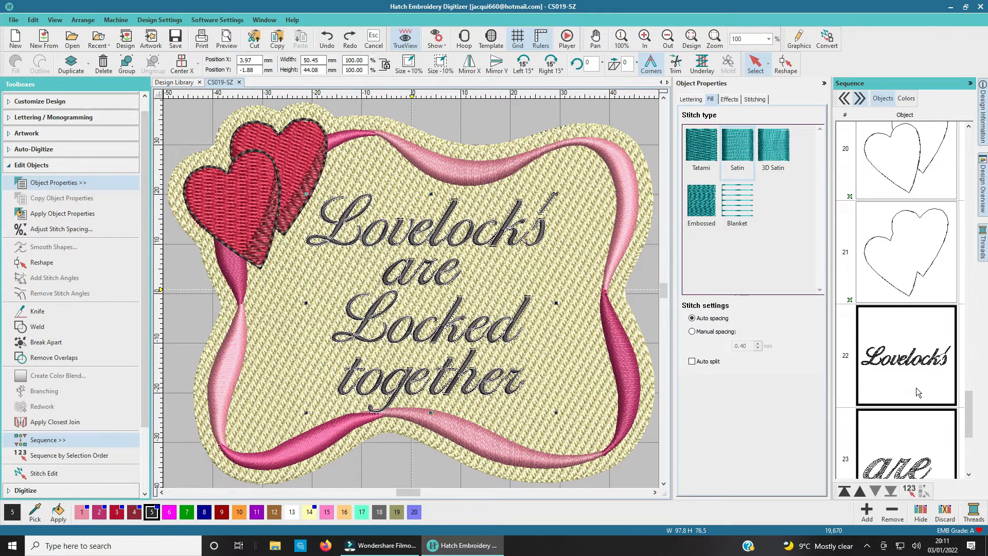
scroll(906, 402, "down", 3)
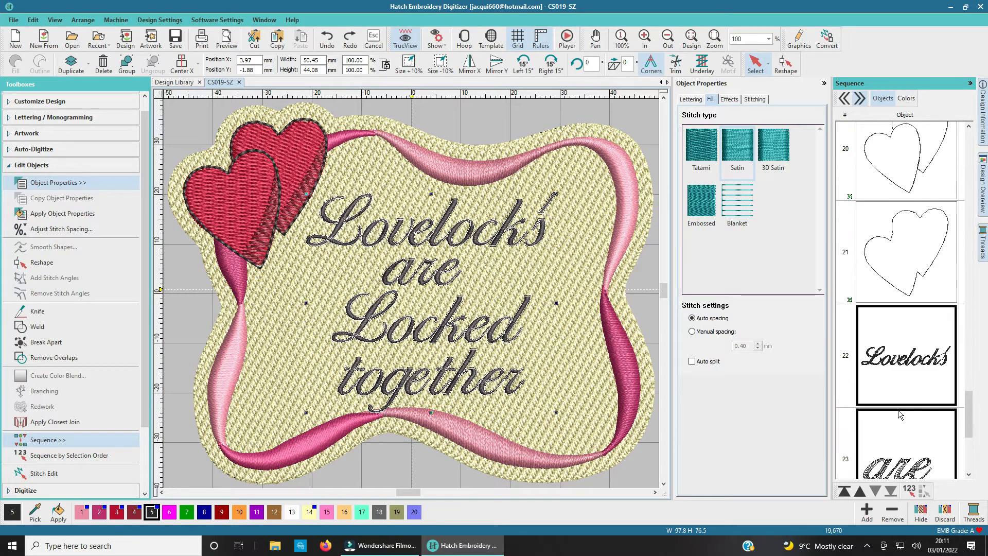
right_click(903, 377)
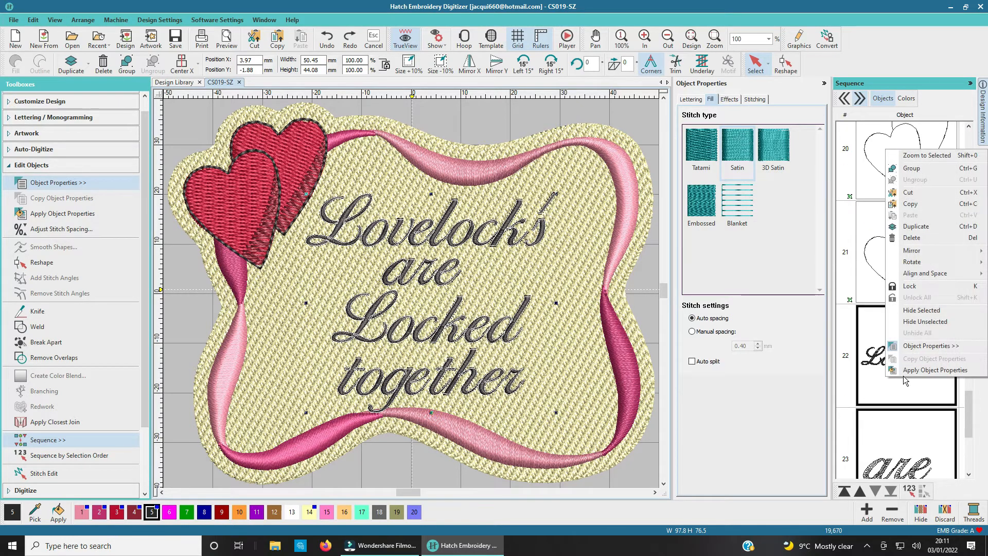
left_click(913, 169)
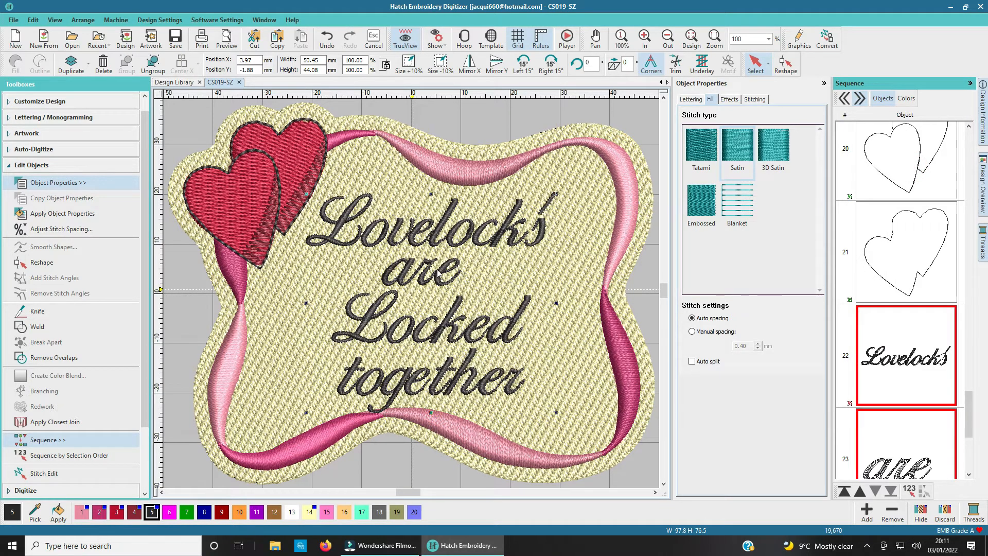
Move the grouped lettering to X 6.44 mm, Y -0.37 mm within the ribbon frame and ungroup it
left_click_drag(437, 272, 447, 270)
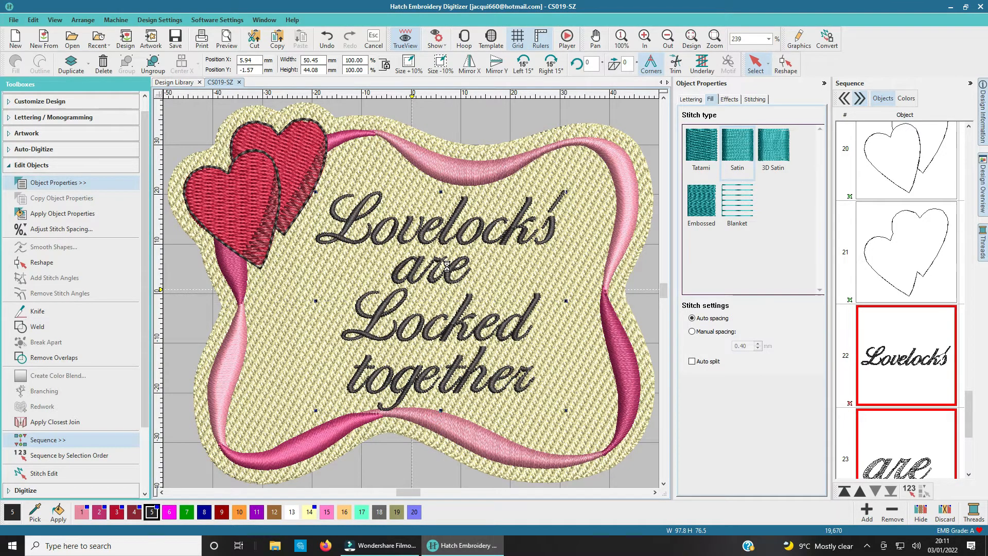
key("Up")
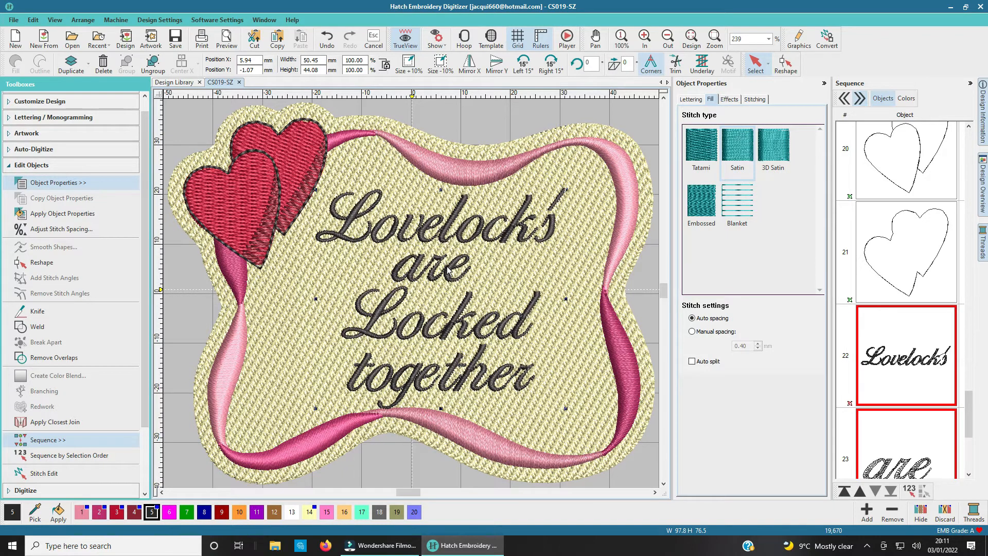
key("Right")
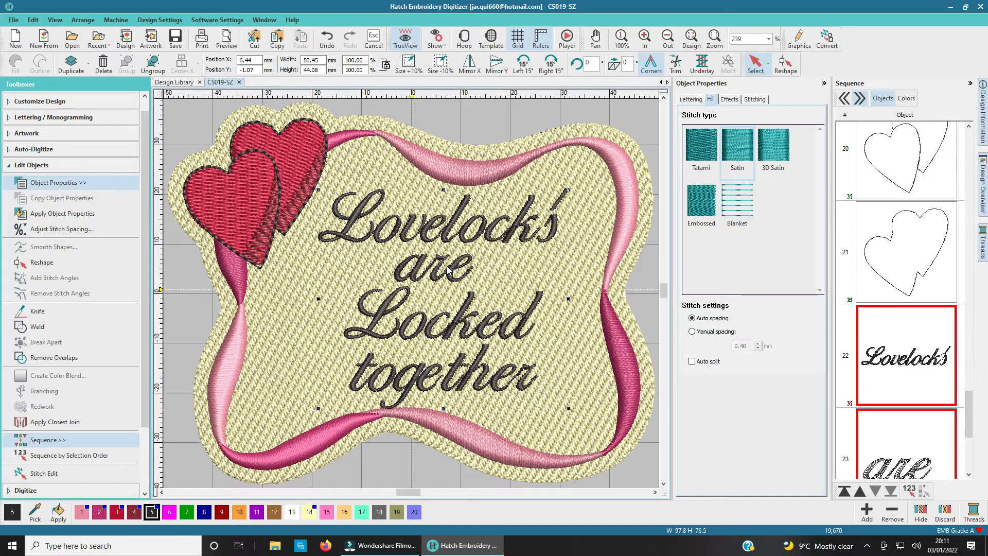
key("Up")
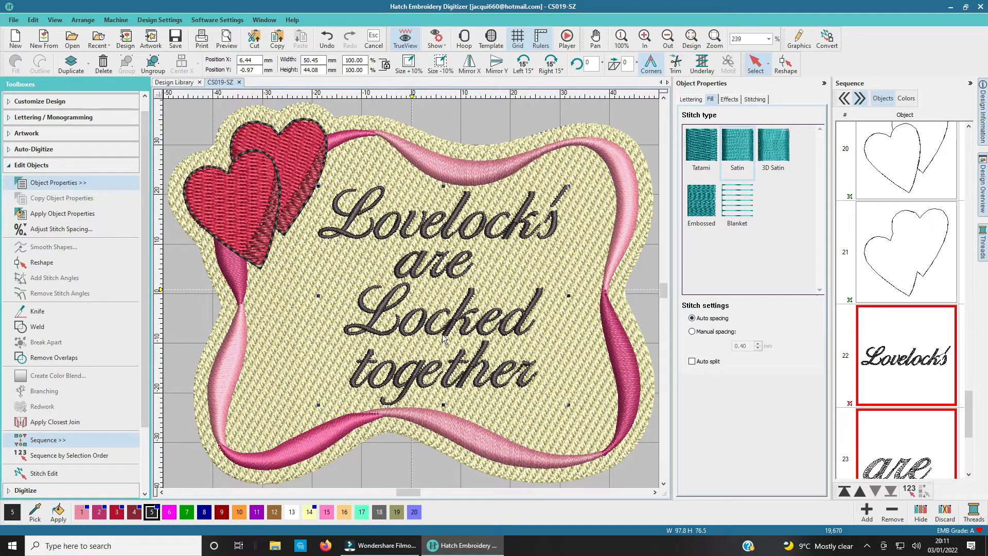
right_click(936, 356)
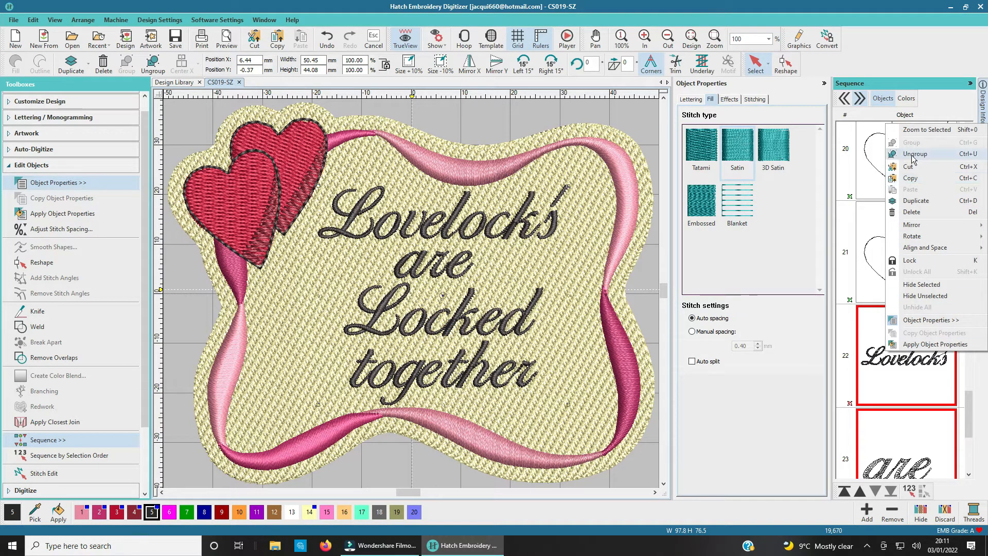
left_click(915, 151)
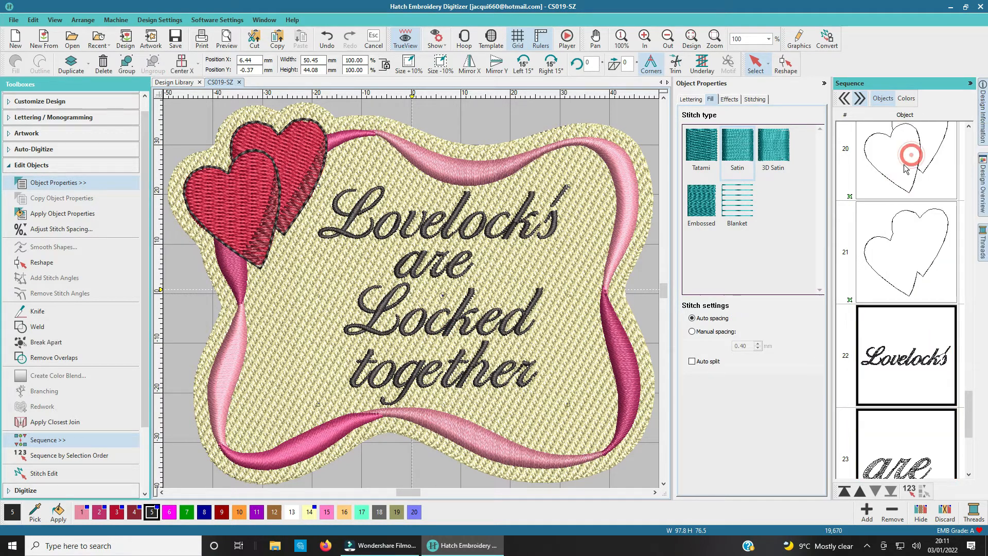
left_click(462, 324)
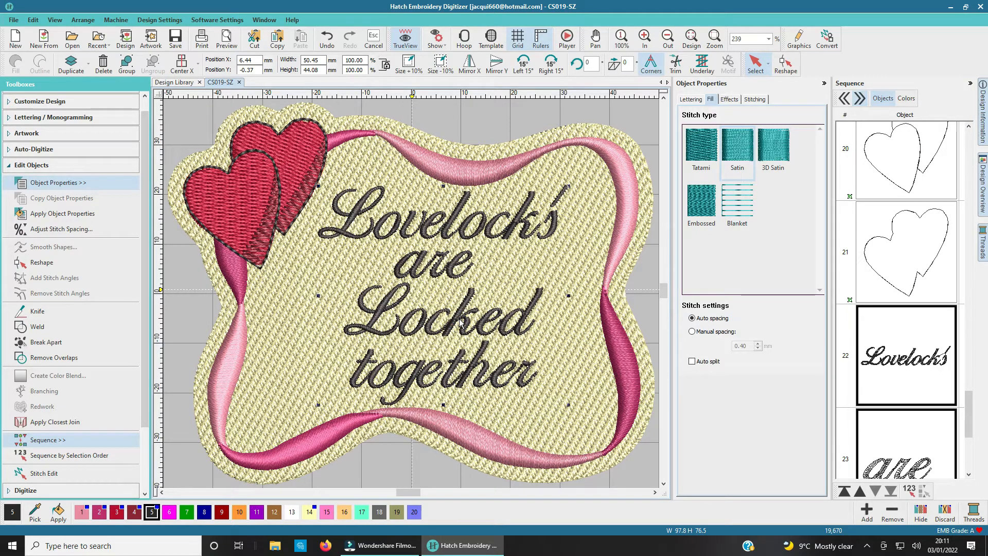
left_click_drag(462, 323, 456, 323)
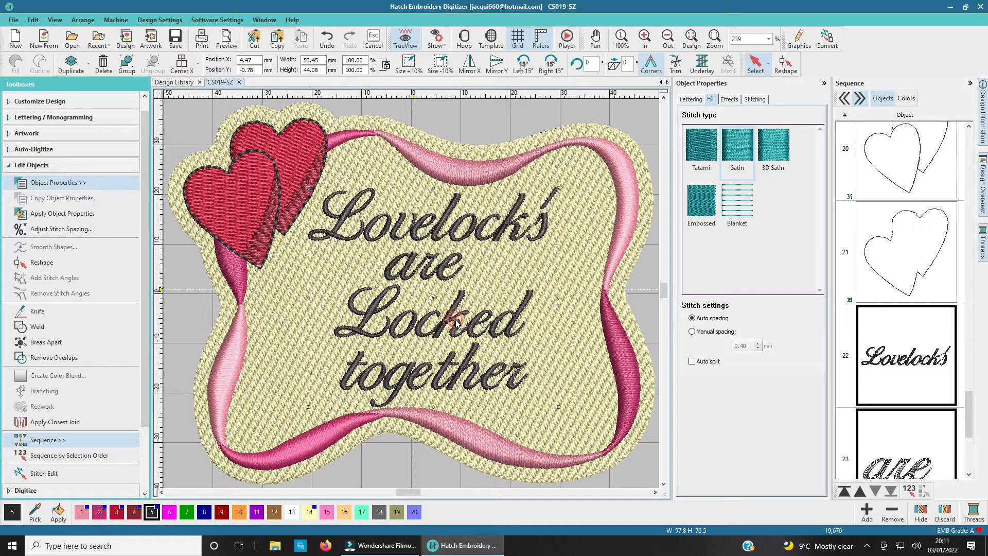
left_click(329, 40)
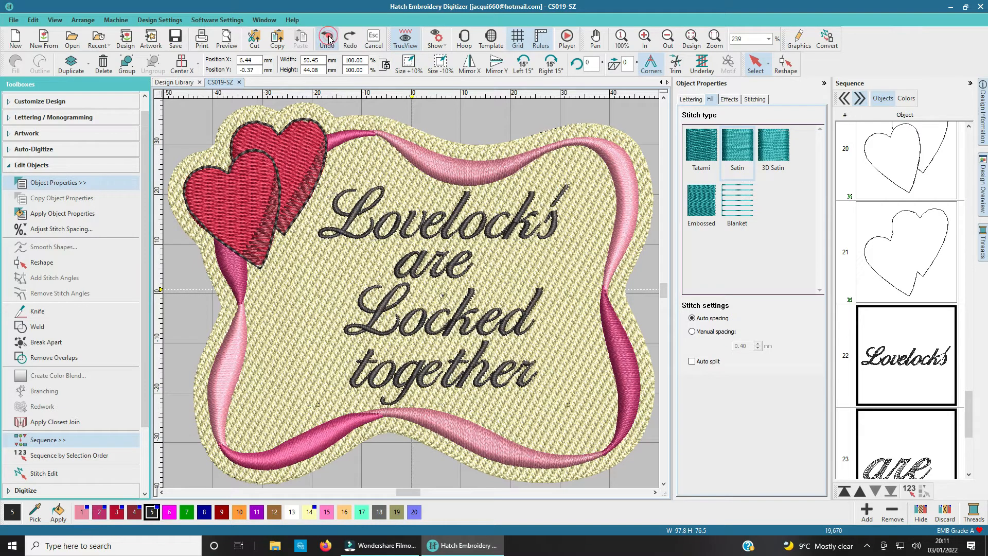
Deselect the lettering, nudge only "Locked" left to an X position of 5.04 mm, and save the design
right_click(918, 357)
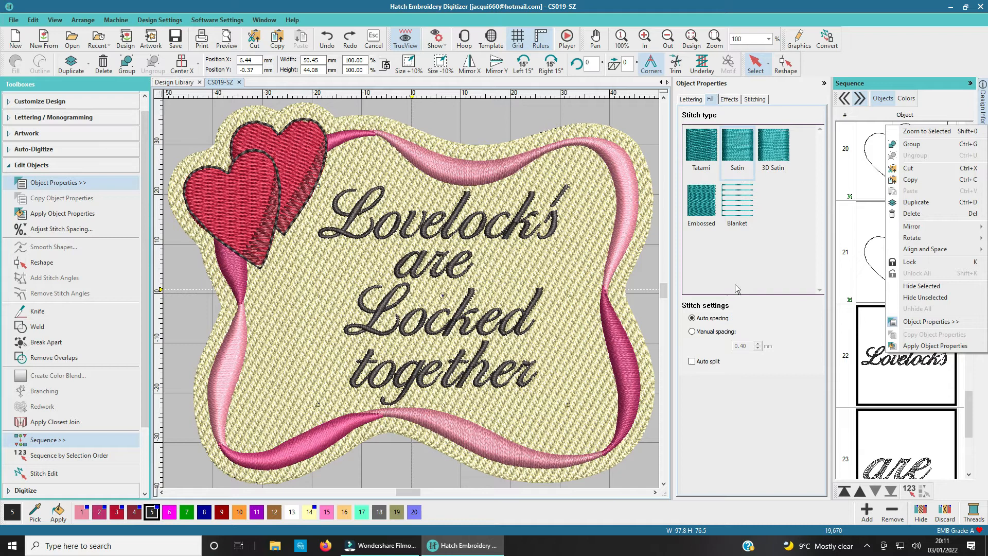
left_click(480, 113)
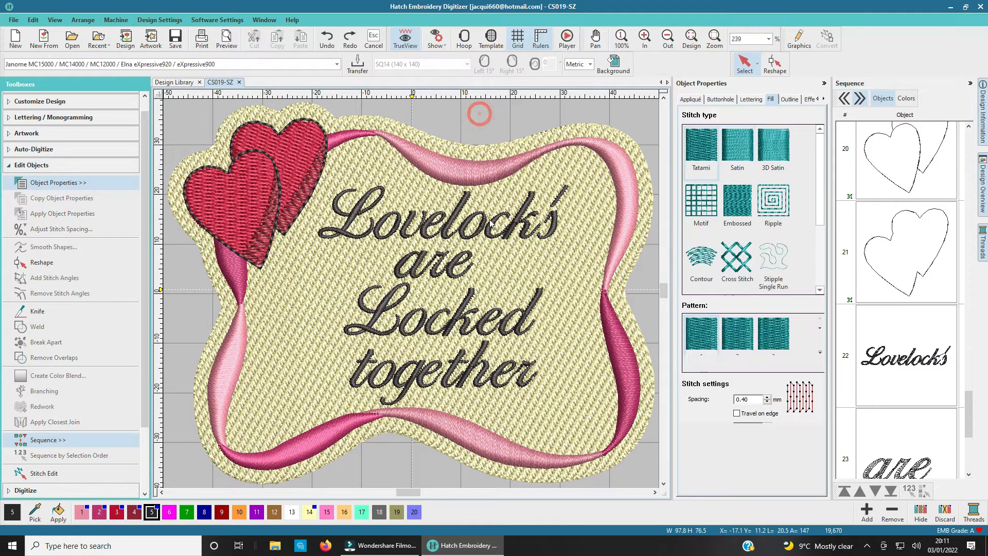
left_click(446, 323)
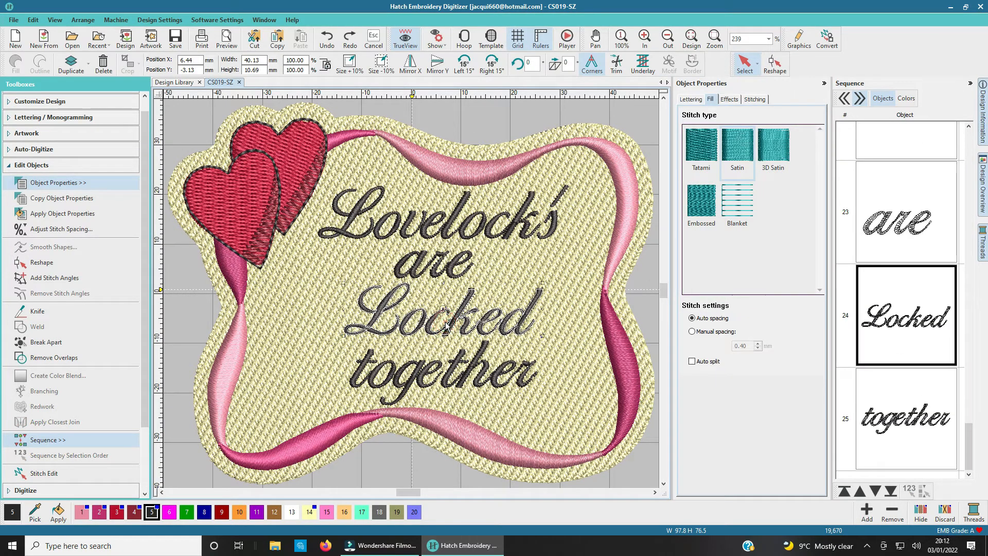
key("Left")
key("Left")
key("Left")
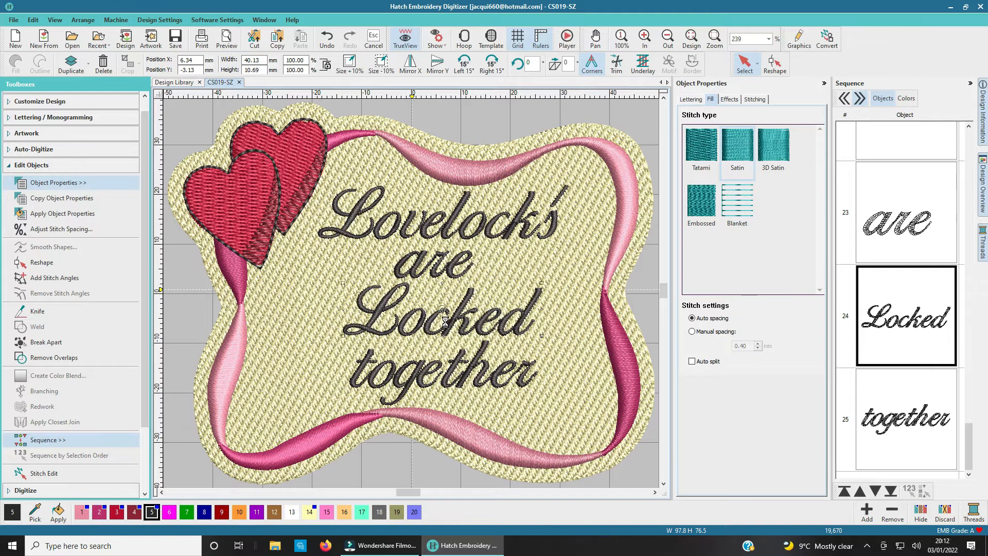
key("Left")
key("Left")
key("Left")
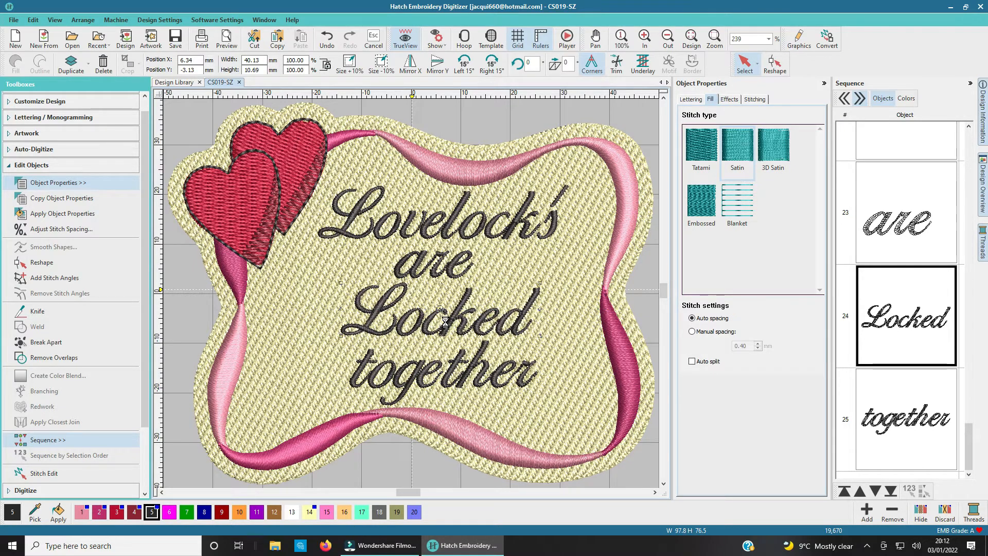
key("Left")
key("Left")
key("Left")
key("Left")
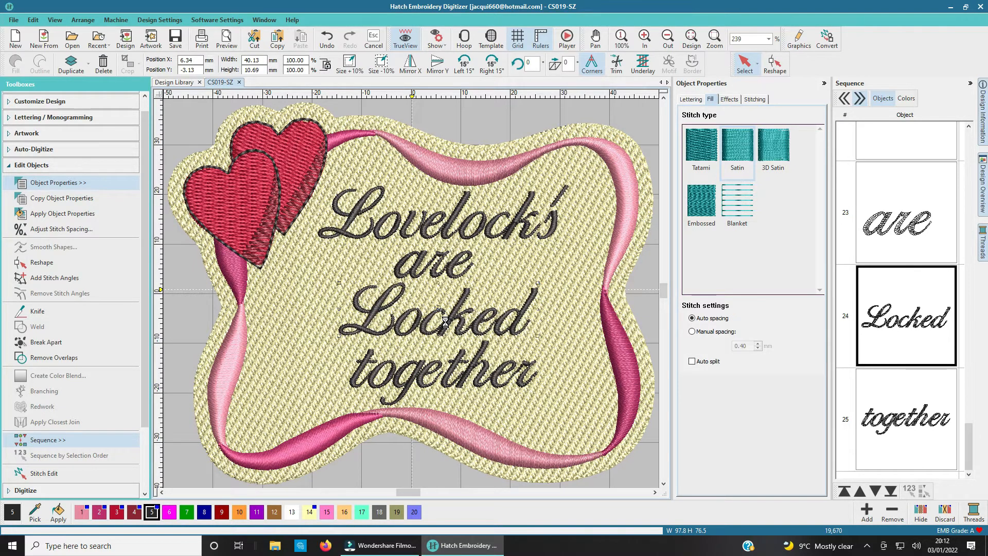
key("Left")
key("Left")
key("Left")
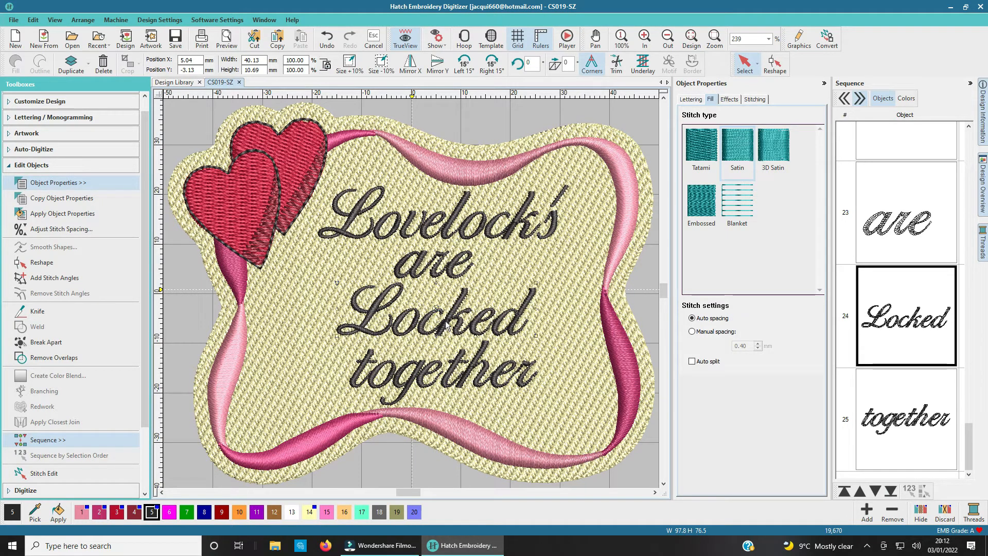
left_click(179, 39)
Recolour all four words of the lettering with red thread colour 3 and clear the selection
scroll(908, 272, "up", 3)
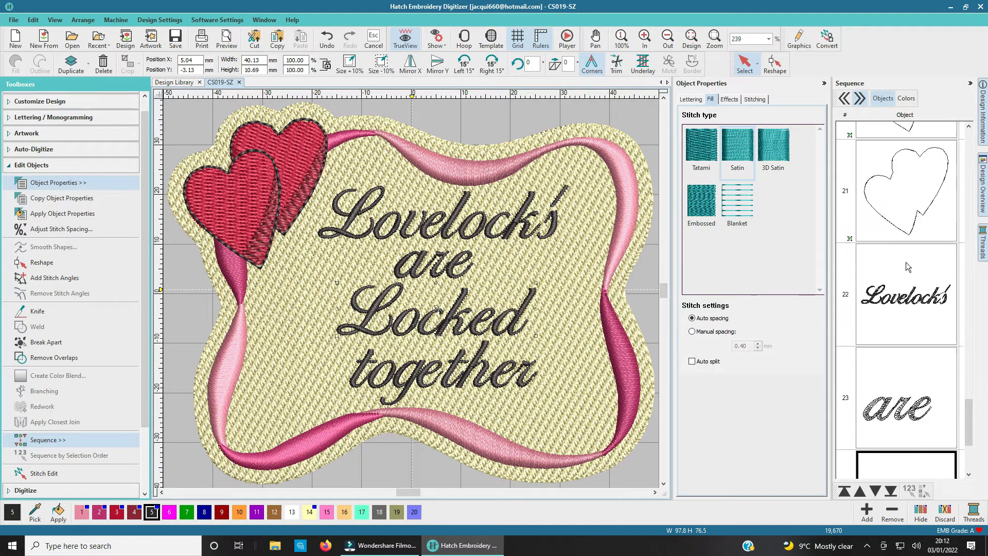
left_click(896, 288)
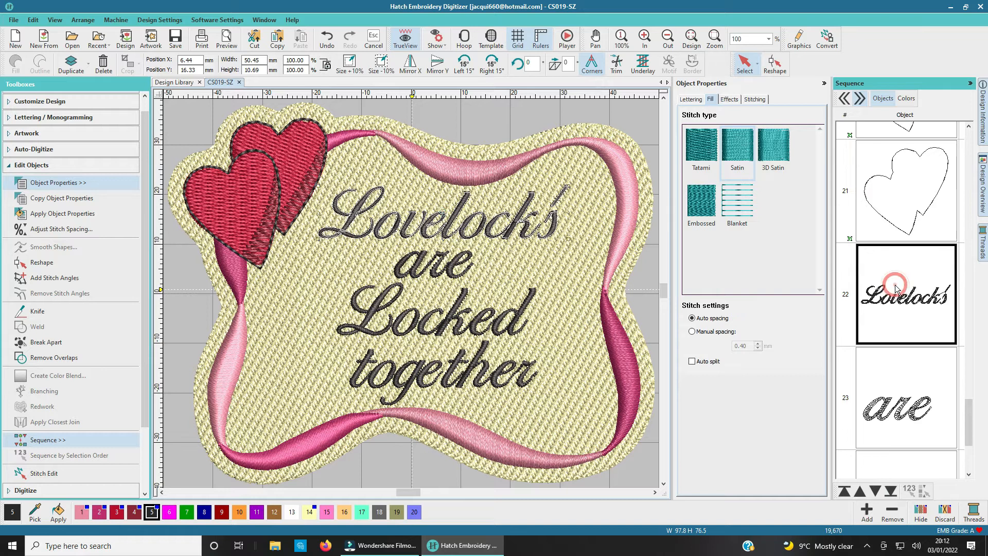
left_click(897, 396, "ctrl")
left_click_drag(968, 418, 970, 460)
left_click(909, 407, "ctrl")
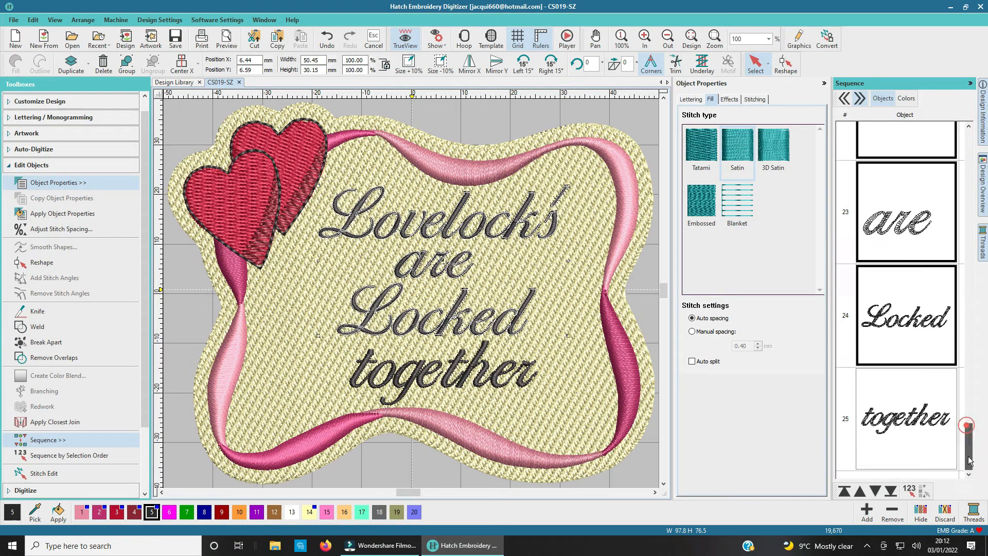
left_click(915, 428, "ctrl")
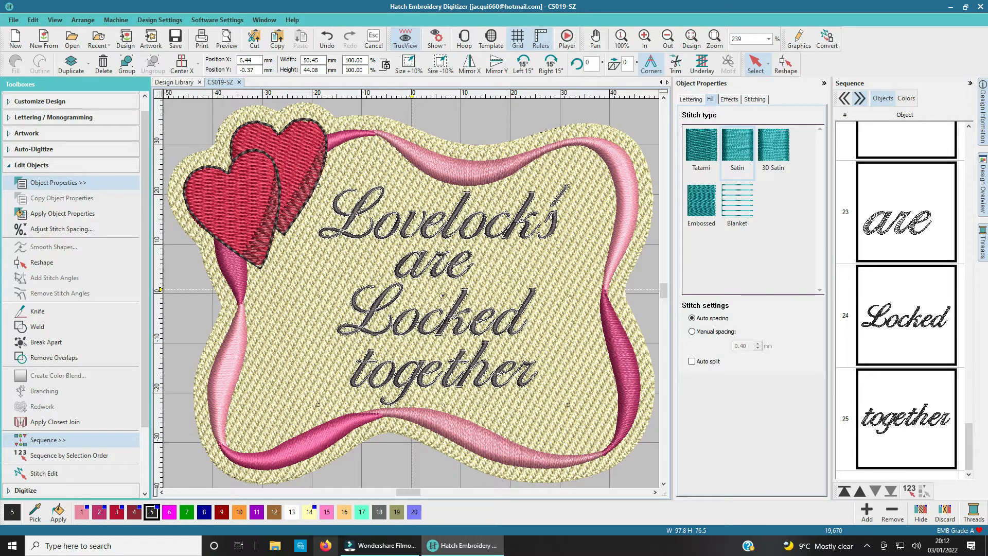
left_click(114, 513)
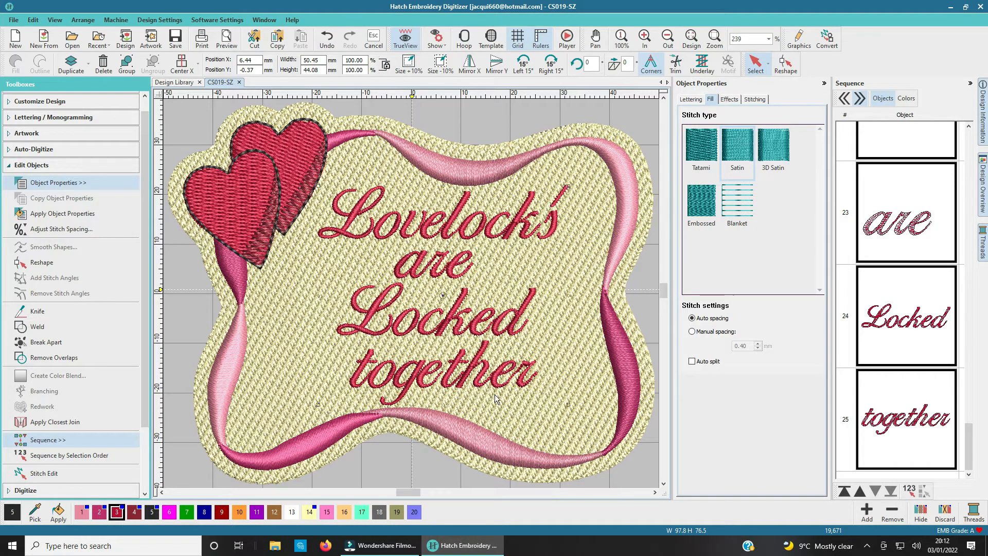
left_click(651, 116)
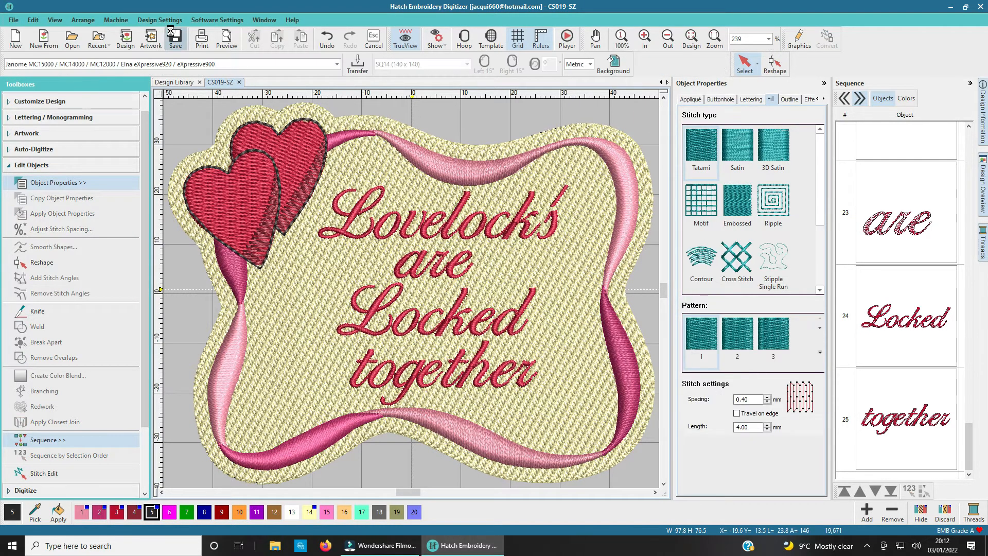
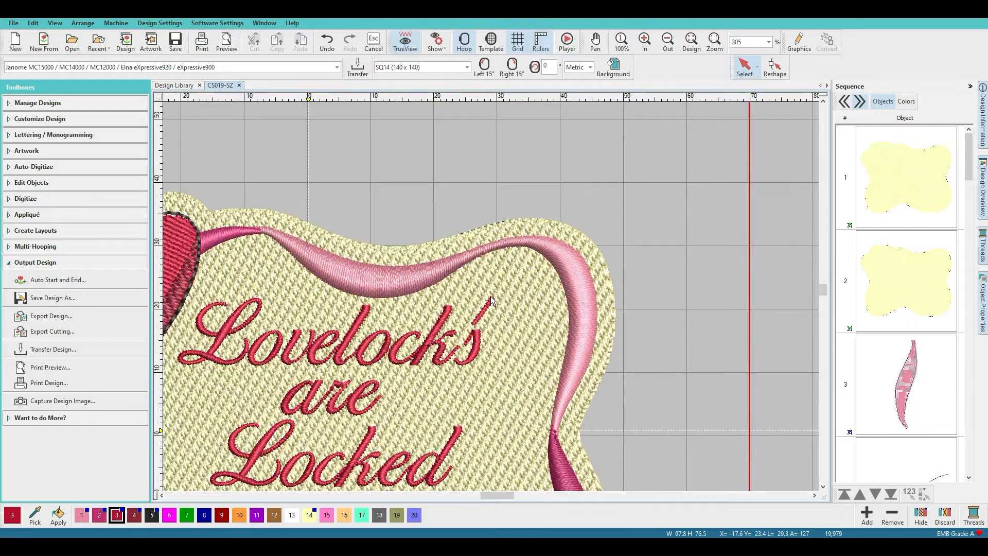
Examine the stitching of the lettering, ribbon frame and hearts up close across the design
scroll(491, 297, "up", 1)
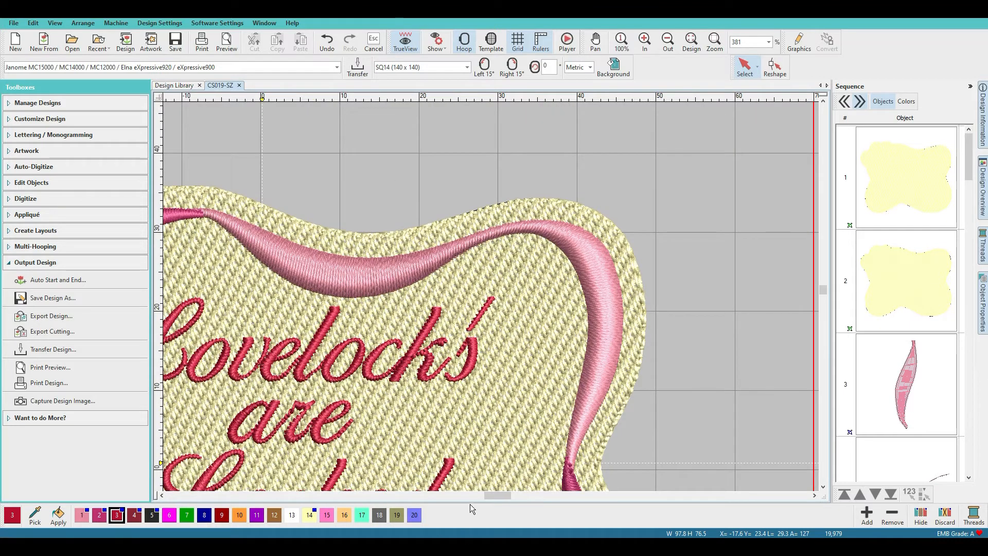
mouse_move(499, 494)
left_mouse_down()
mouse_move(483, 499)
mouse_move(493, 499)
left_mouse_up()
scroll(542, 446, "down", 1)
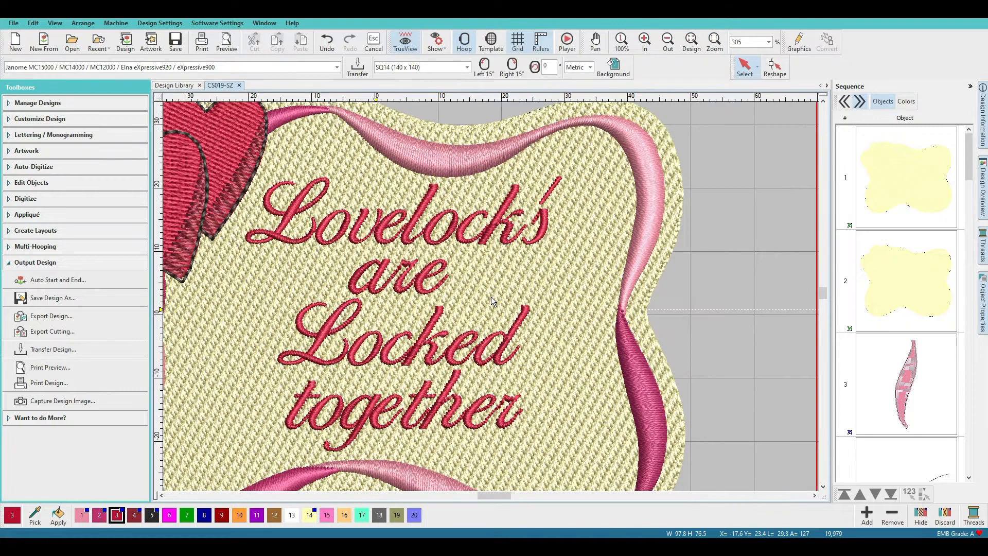
scroll(491, 296, "down", 4)
scroll(491, 296, "up", 5)
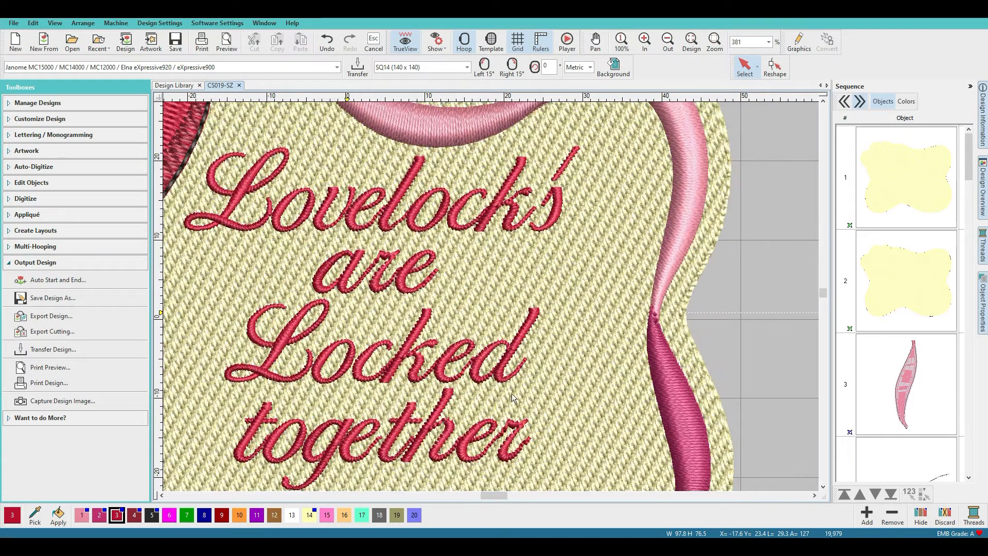
mouse_move(501, 498)
left_mouse_down()
mouse_move(482, 497)
mouse_move(492, 498)
left_mouse_up()
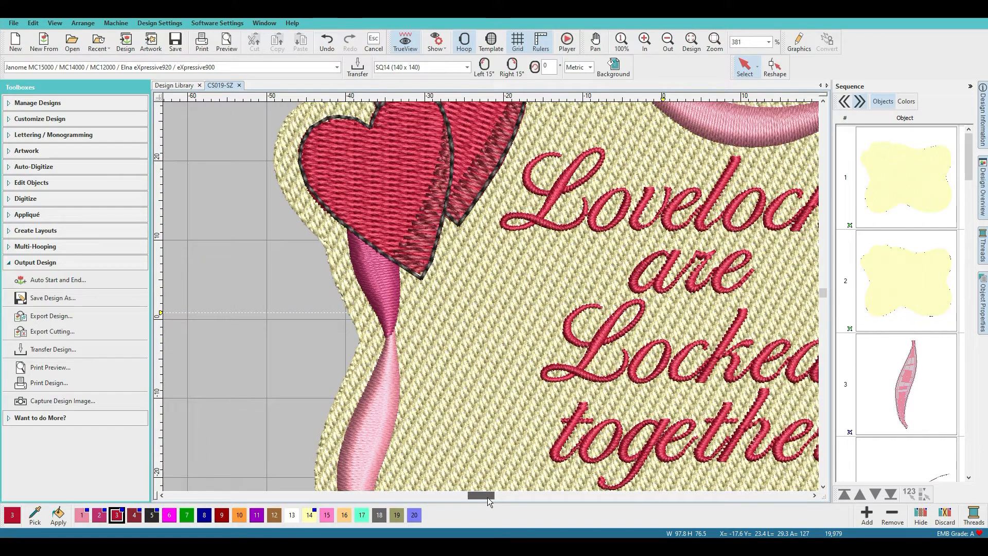
Ungroup the heart and ribbon frame into its separate objects
left_click_drag(821, 291, 814, 287)
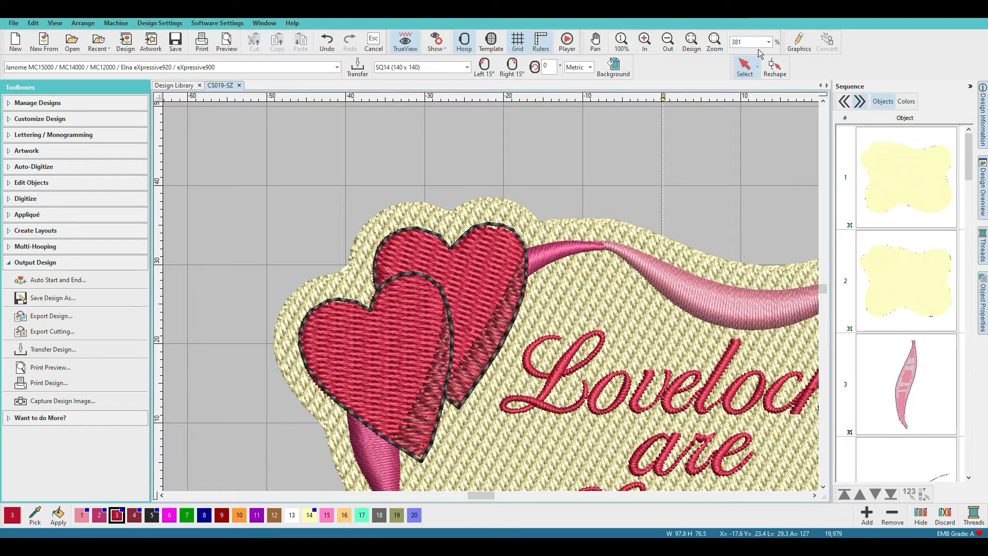
left_click(770, 42)
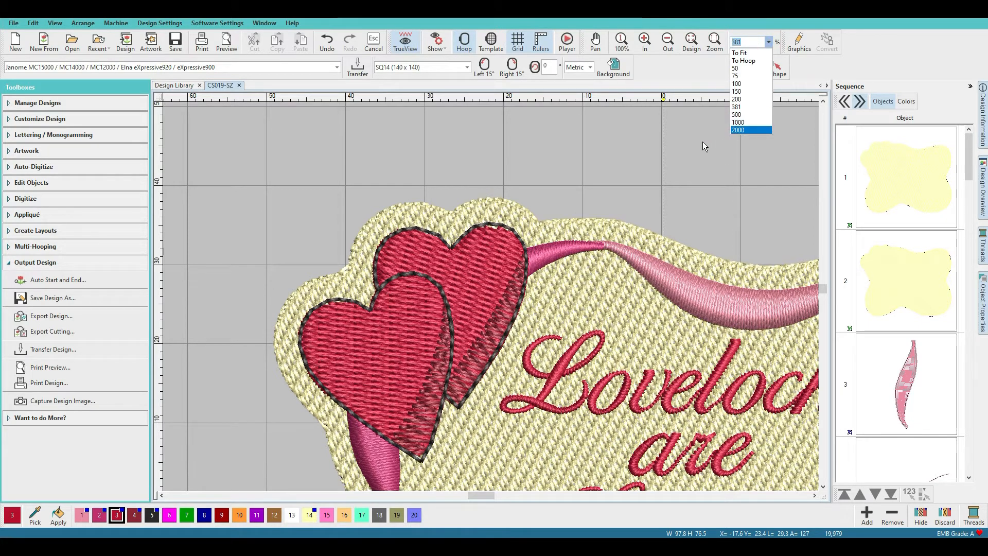
type("f")
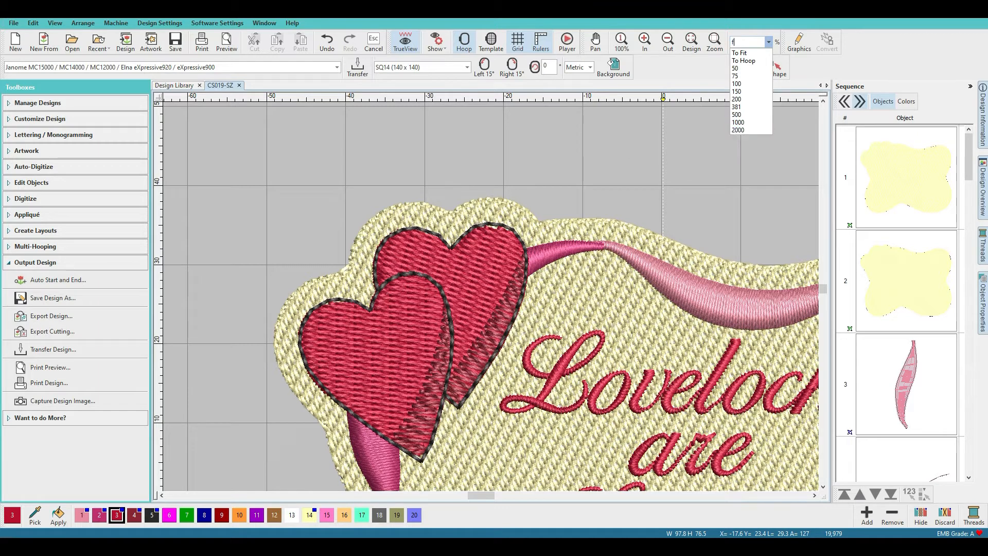
left_click(616, 132)
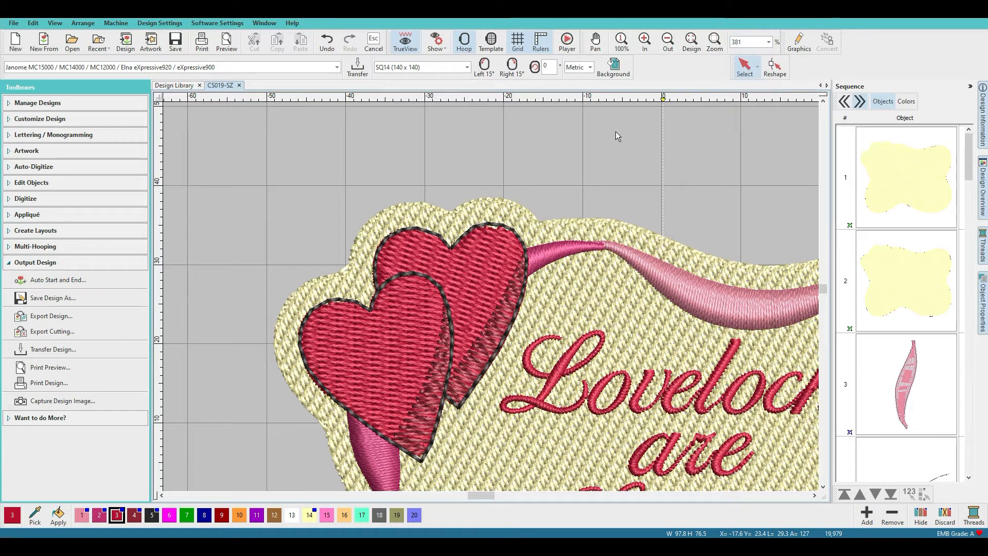
key("f")
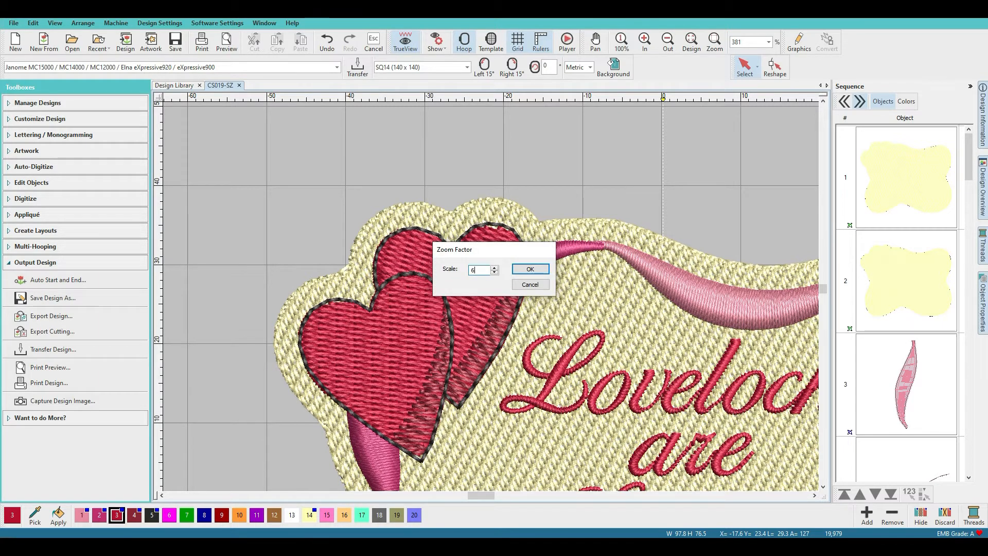
key("Return")
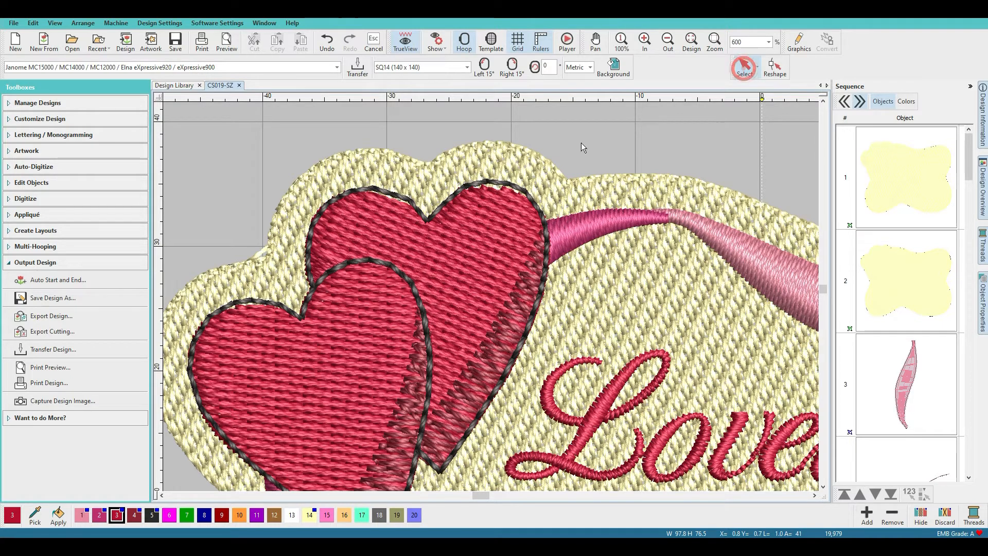
left_click(468, 245)
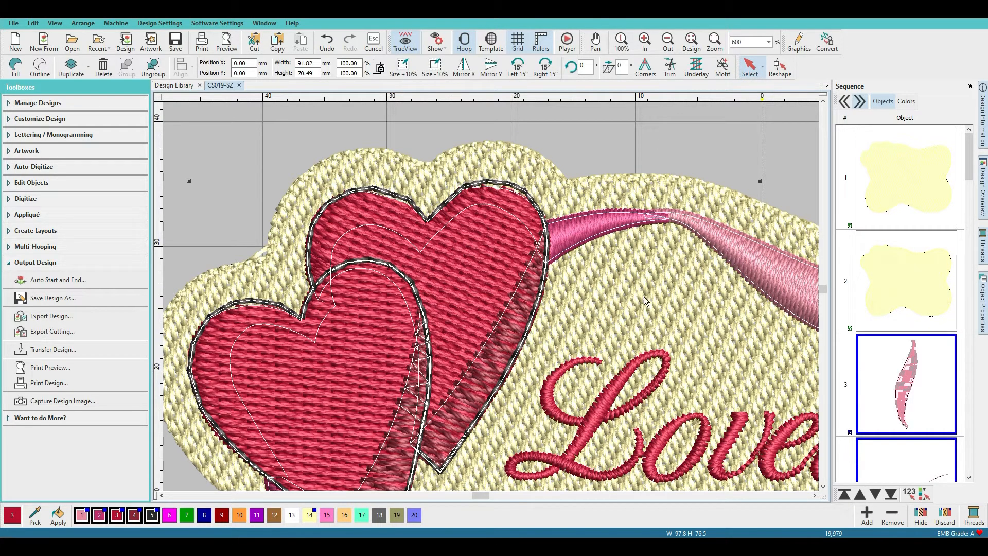
scroll(893, 316, "down", 3)
scroll(891, 317, "down", 6)
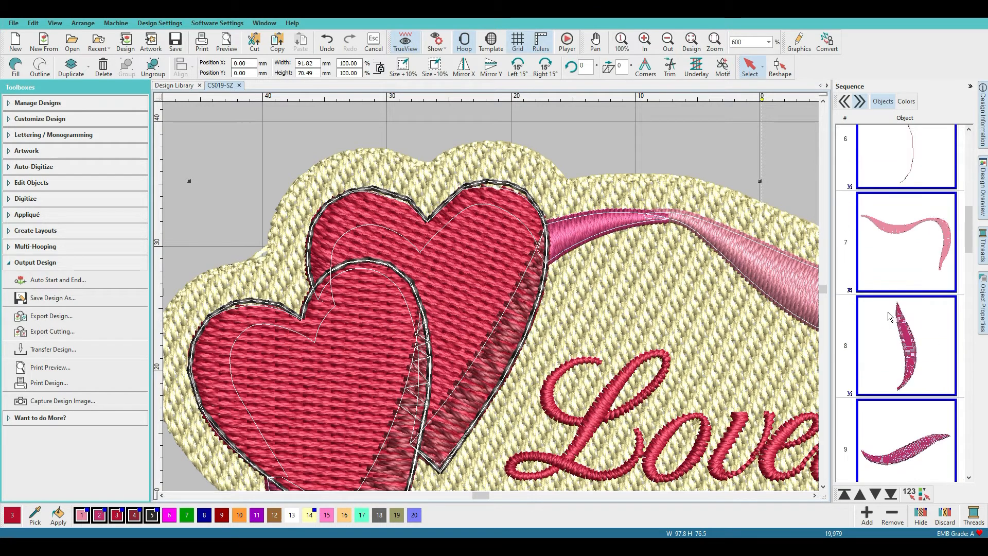
scroll(887, 317, "down", 2)
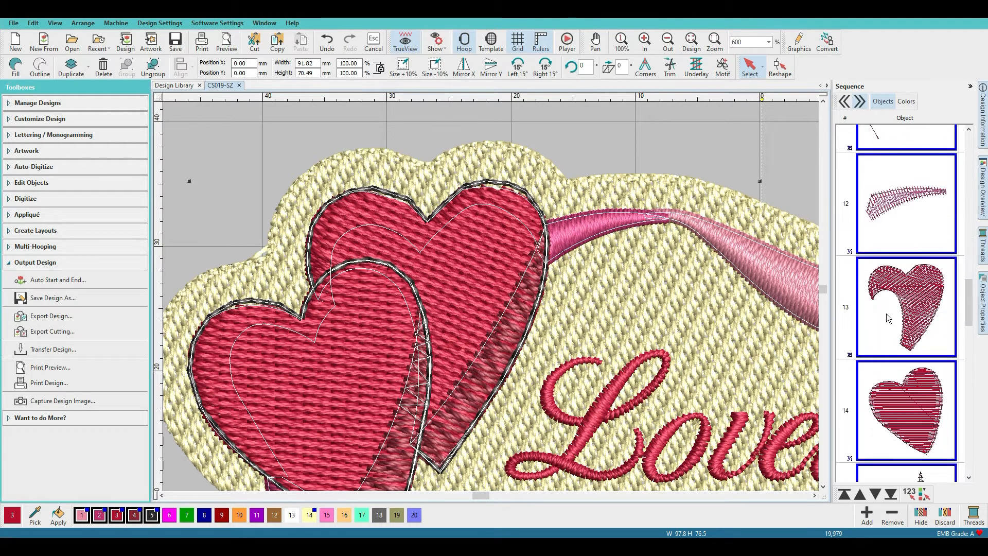
right_click(904, 299)
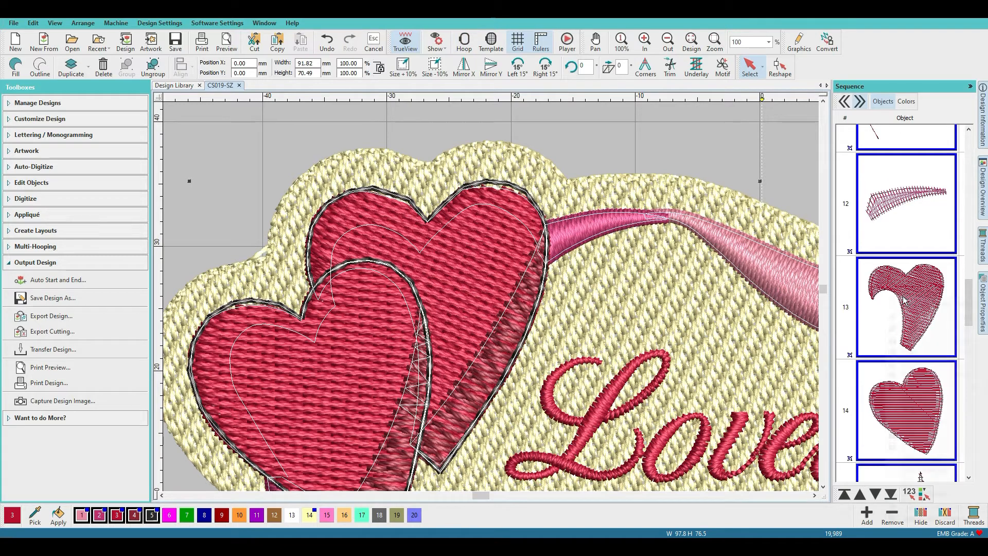
left_click(929, 328)
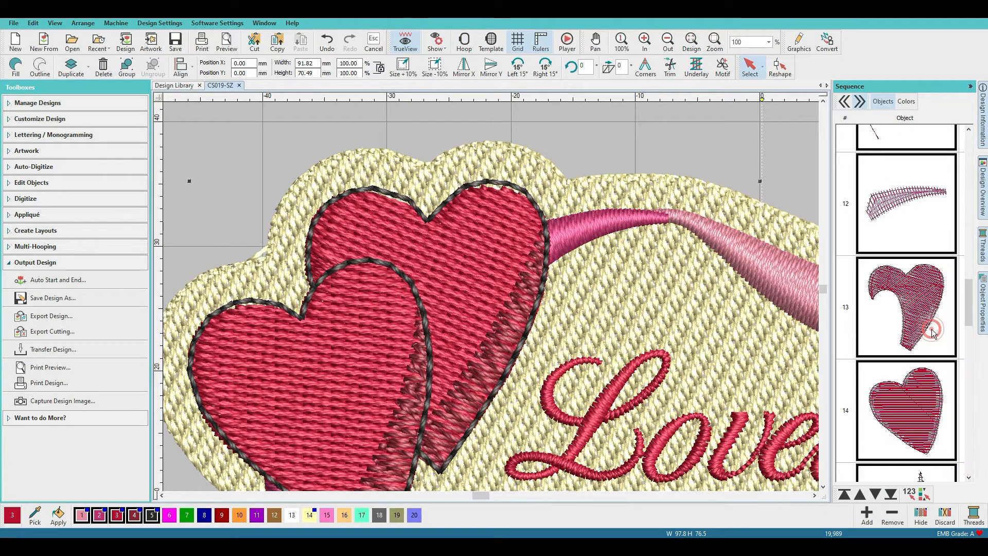
Reshape the back heart's red fill, moving its upper edge points outward so both lobes meet the black outline
left_click(918, 308)
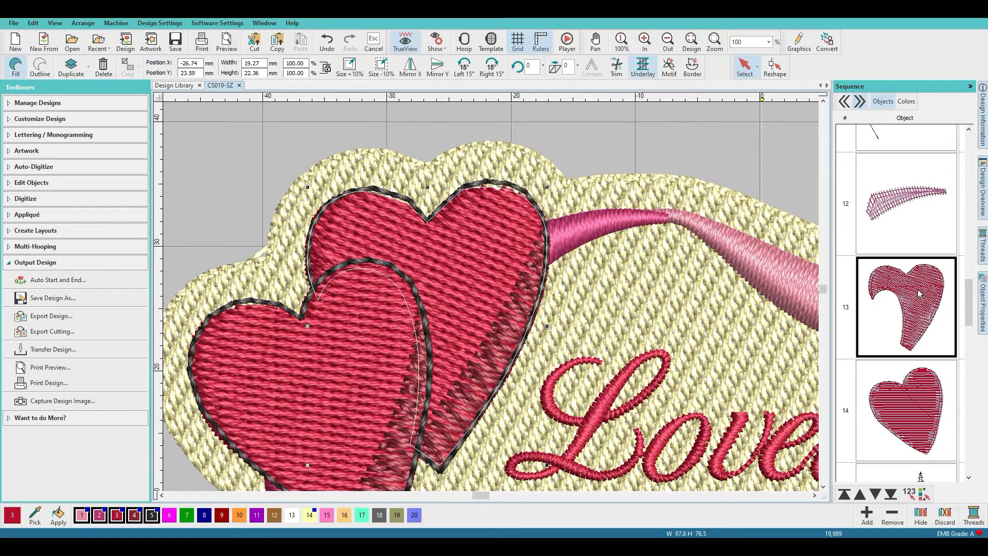
right_click(918, 297)
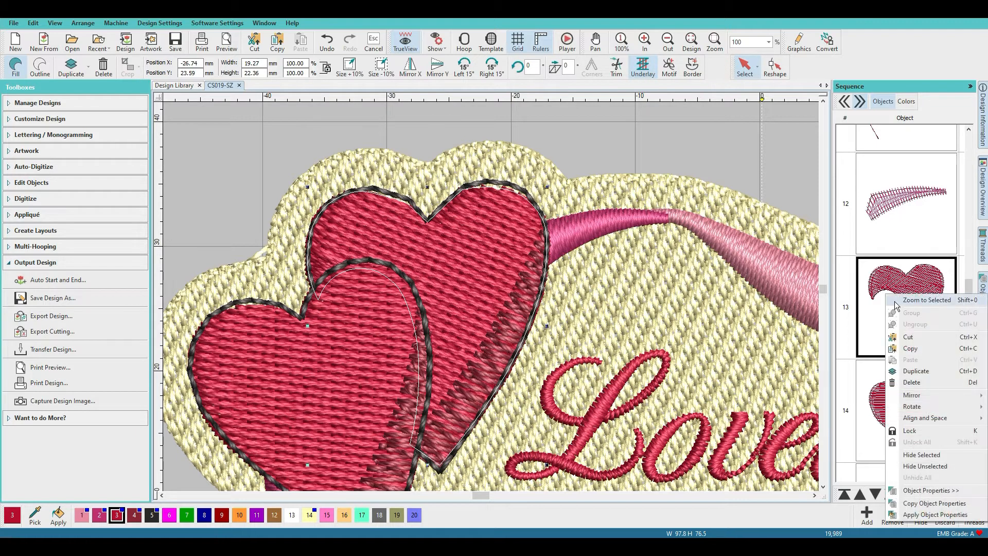
left_click(896, 303)
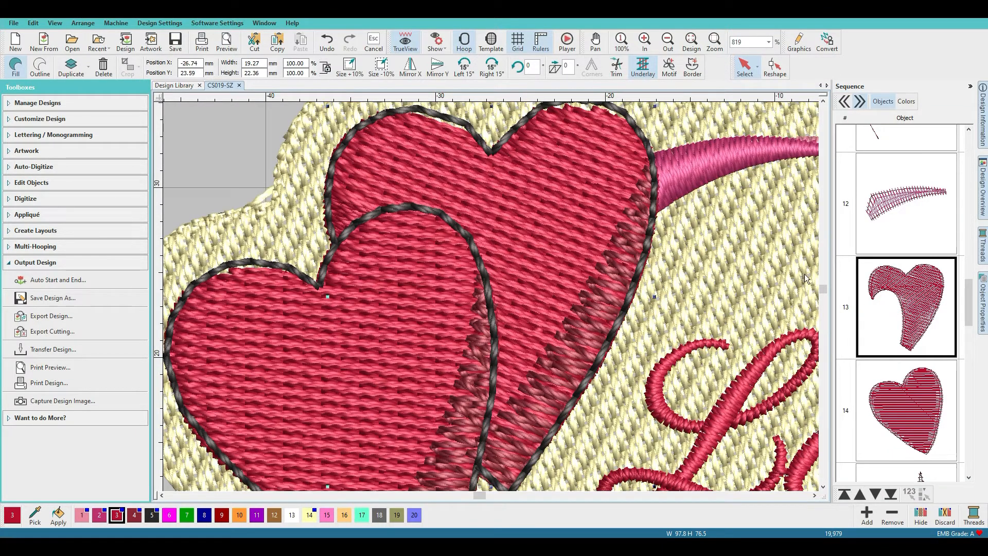
left_click_drag(826, 288, 824, 286)
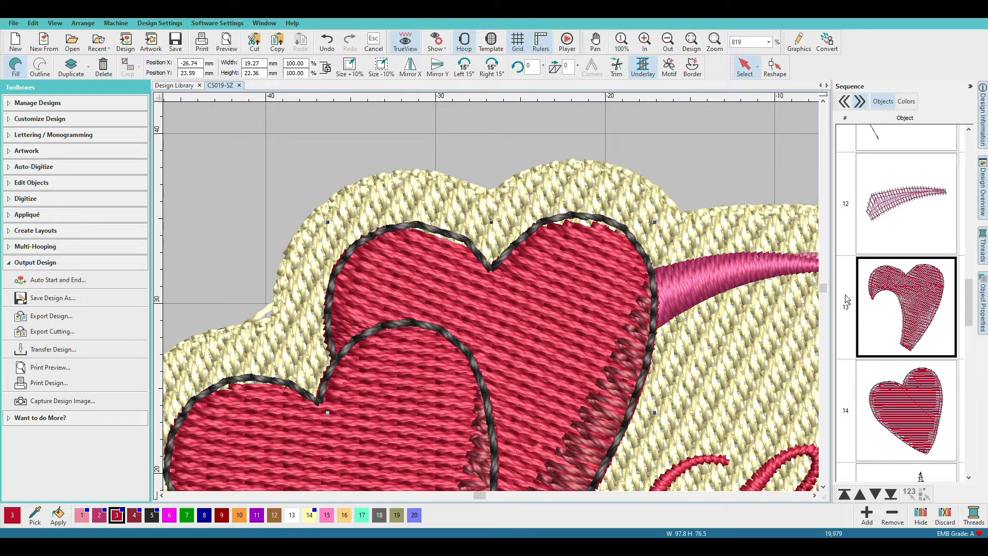
left_click(775, 66)
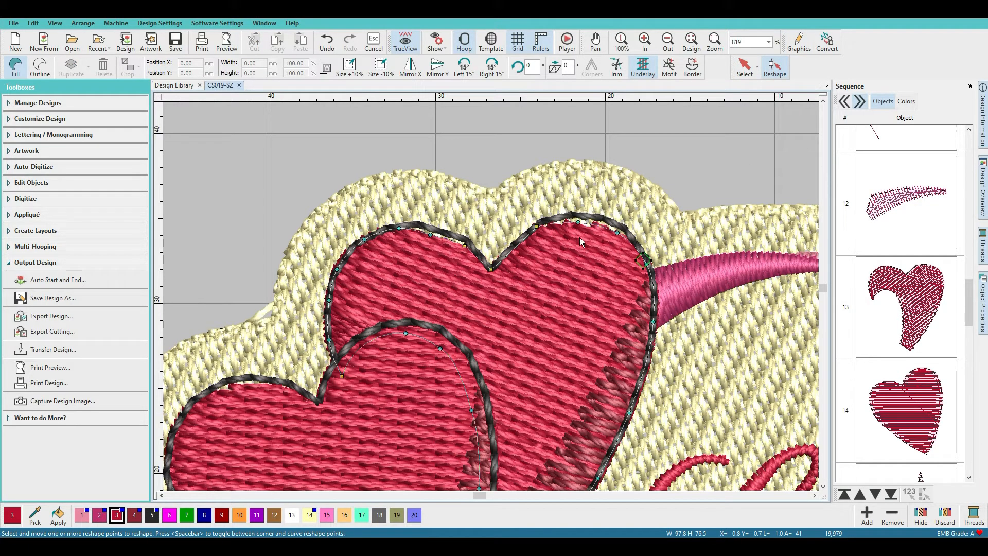
left_click(431, 229)
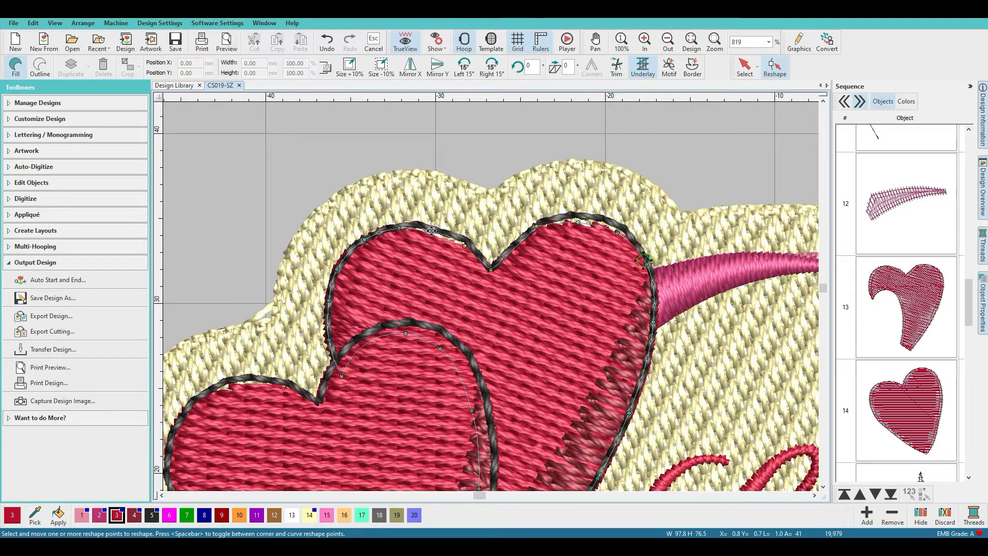
left_click(465, 247)
left_click(463, 242)
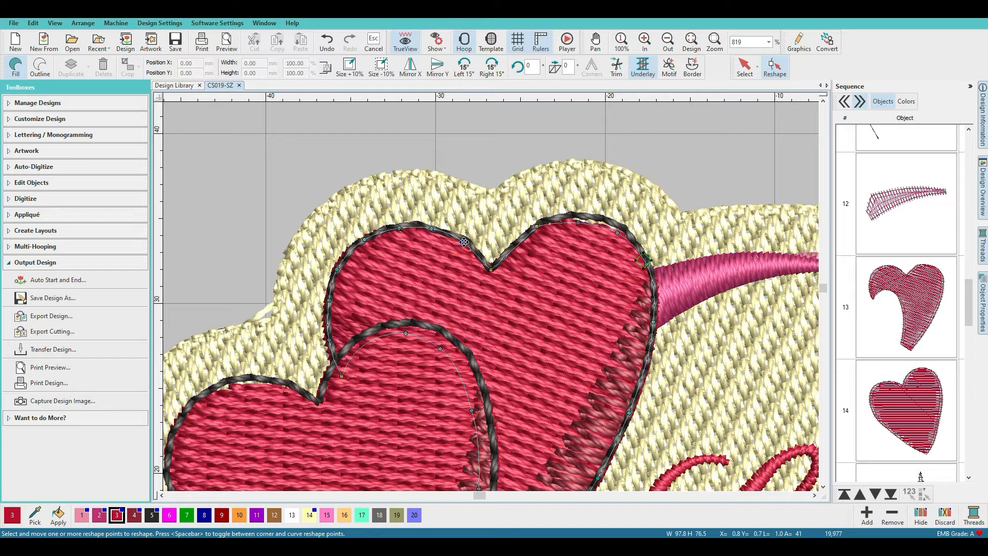
left_click(578, 218)
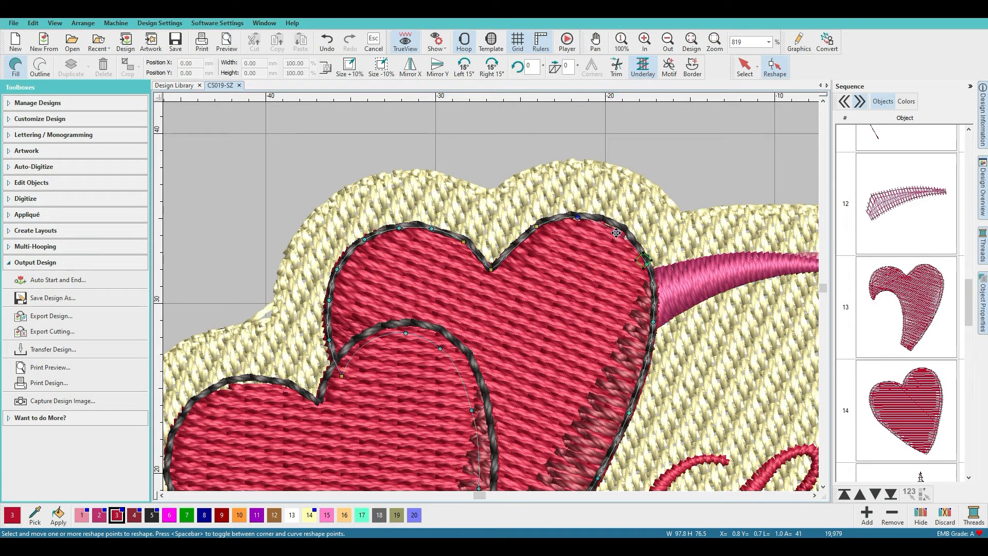
left_click_drag(615, 233, 619, 228)
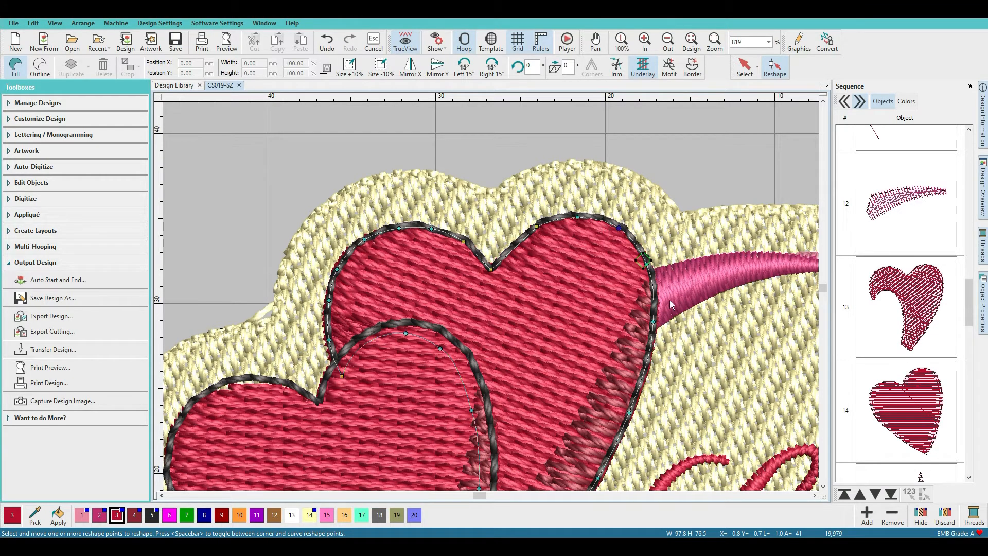
left_click(537, 226)
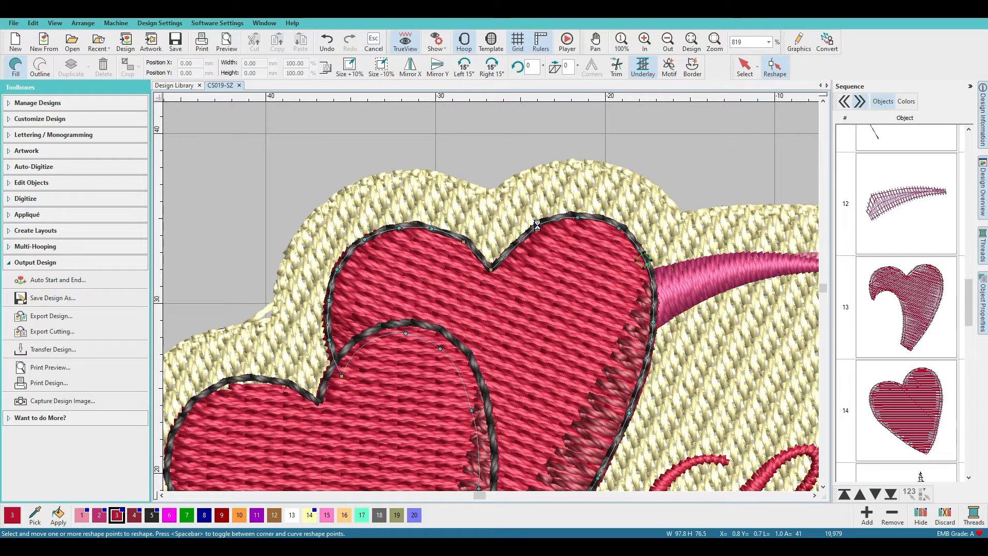
Reshape the front heart's red fill, raising the two edge points on its left lobe to meet the black outline
scroll(579, 330, "down", 1)
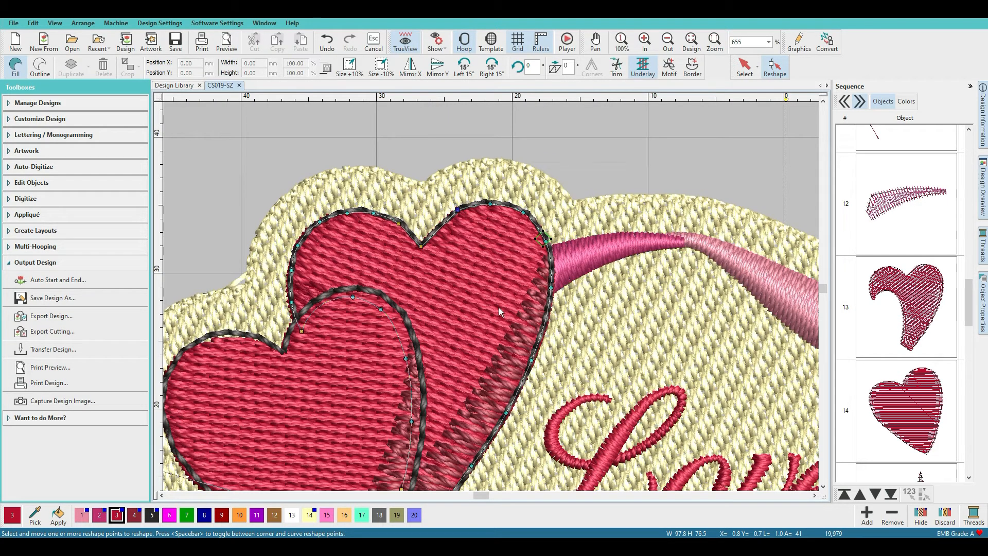
scroll(499, 307, "down", 1)
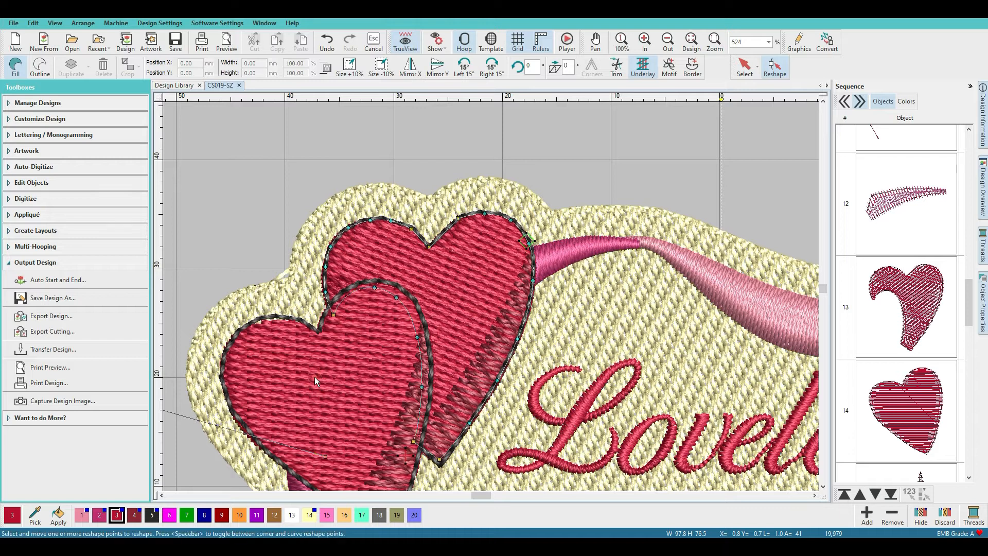
left_click(307, 390)
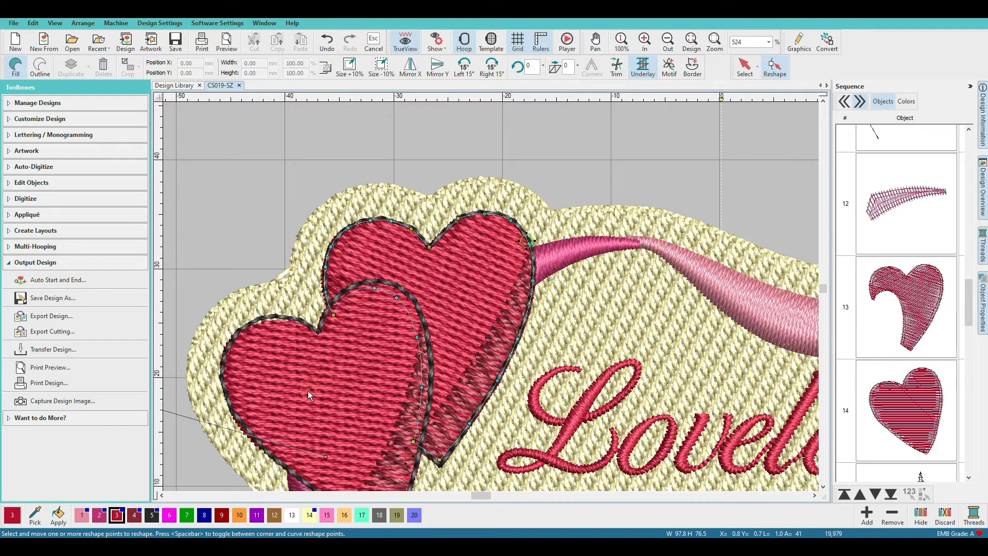
left_click(882, 411)
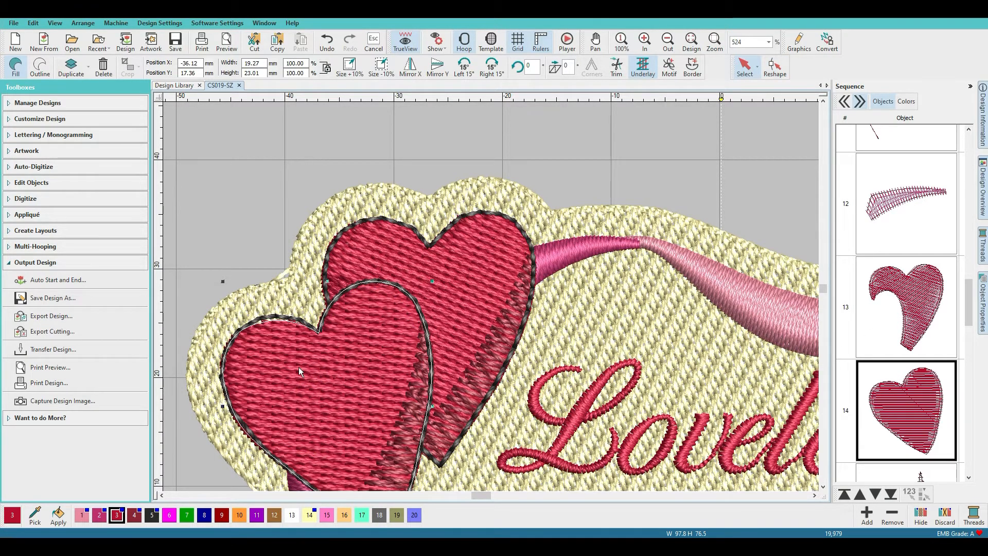
scroll(305, 351, "up", 3)
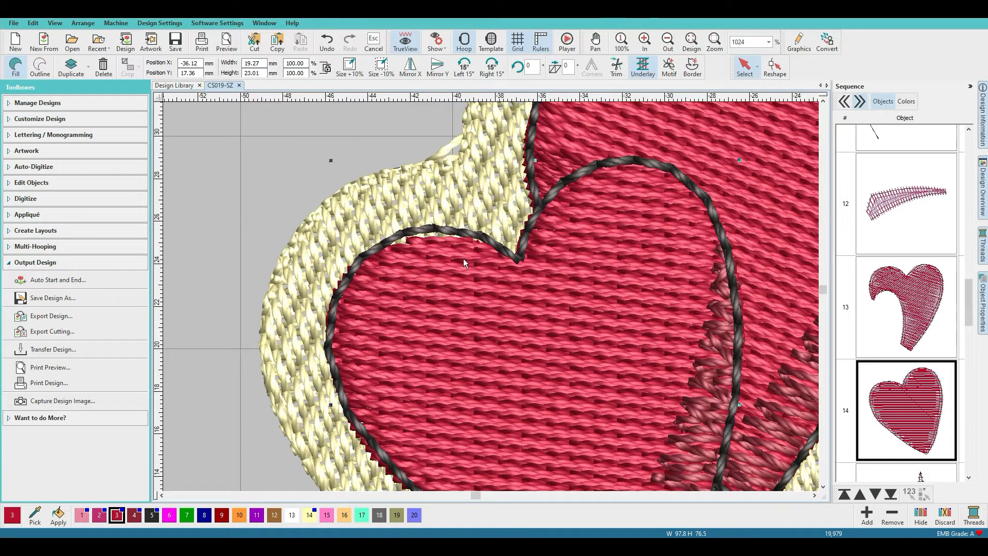
left_click(775, 67)
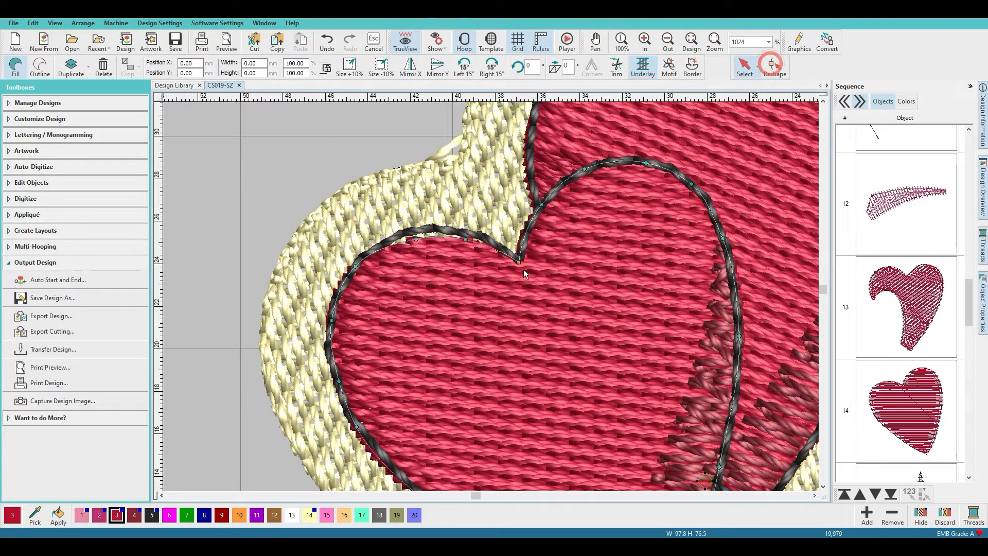
left_click(466, 239)
left_click_drag(477, 233, 414, 232)
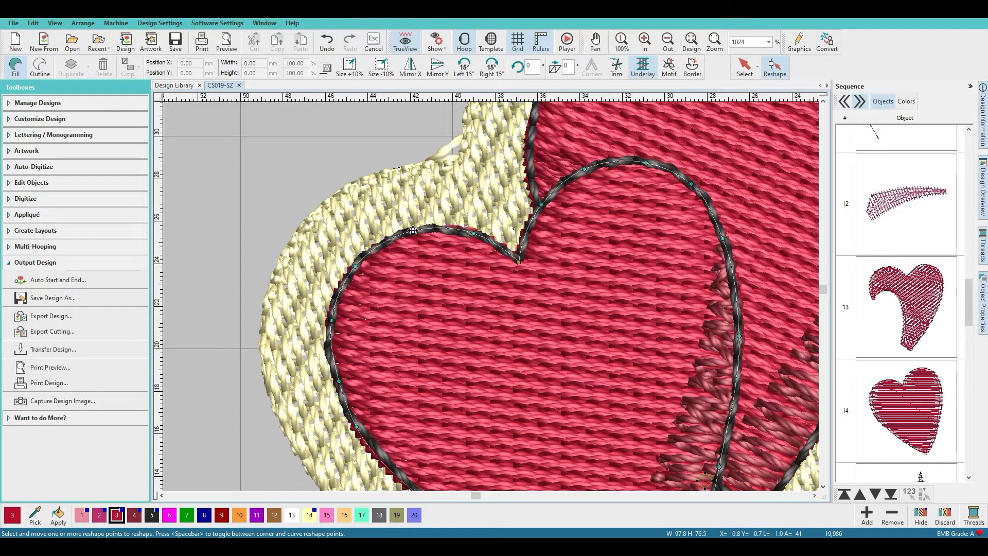
Reshape the dark pink ribbon segment beside the back heart, adjusting its narrow end where it joins the light pink ribbon
scroll(490, 296, "down", 4)
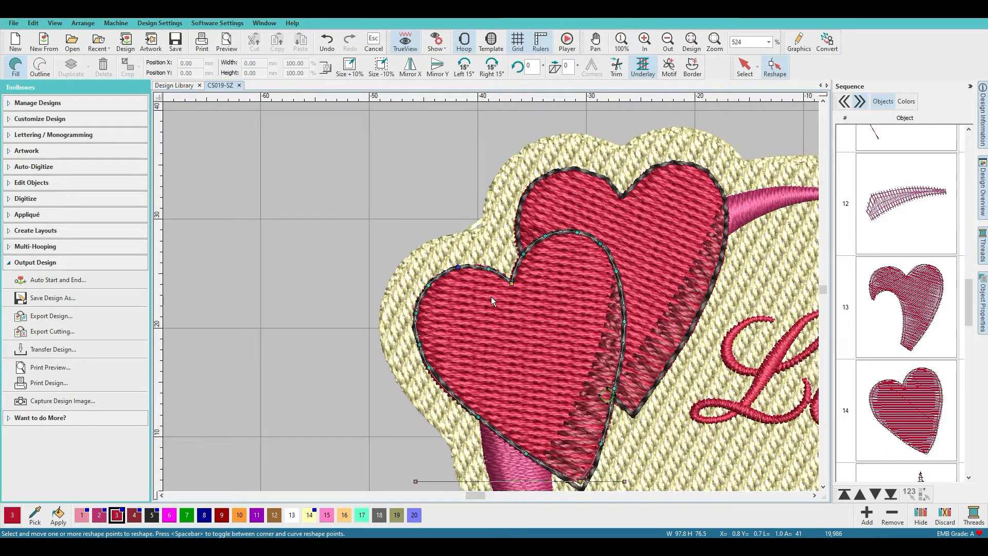
scroll(491, 297, "down", 1)
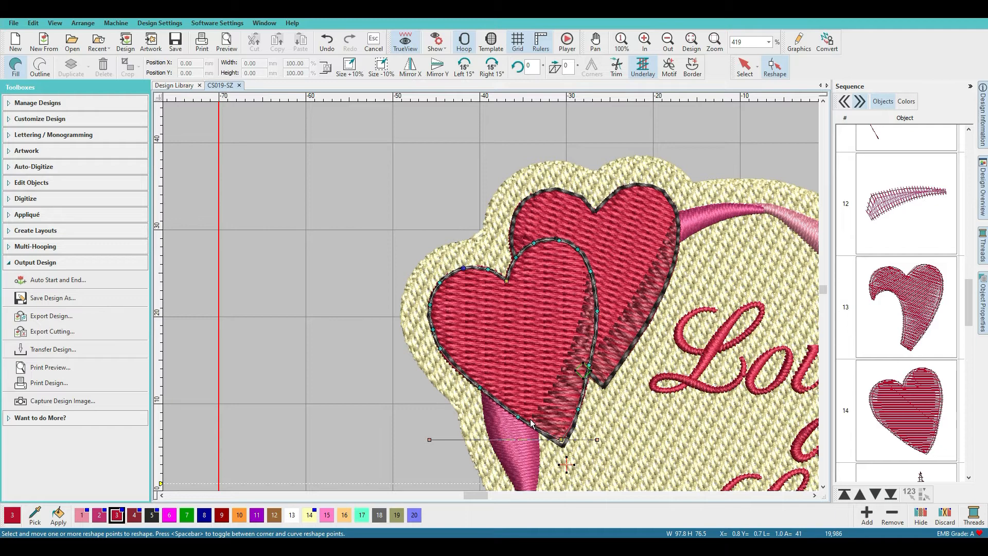
left_click_drag(480, 496, 491, 496)
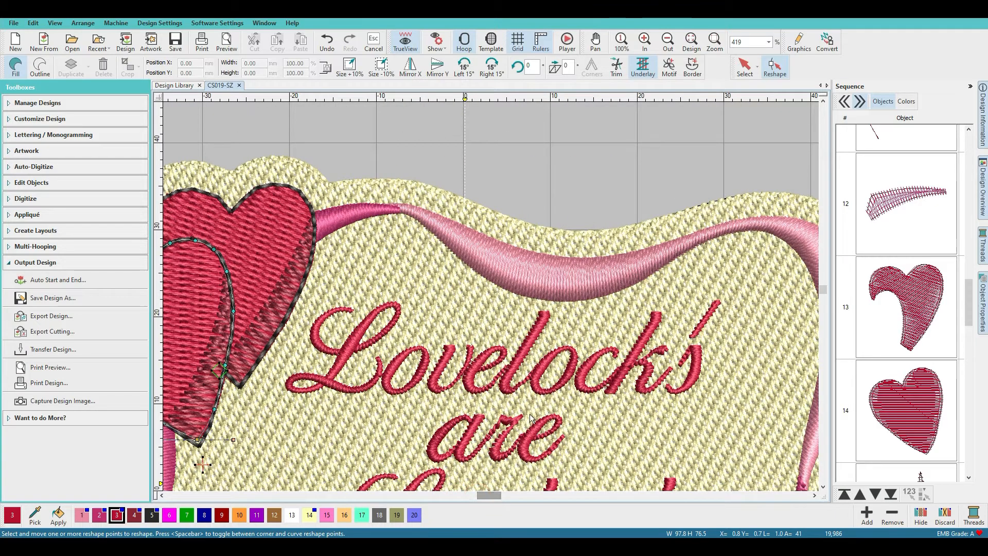
scroll(490, 296, "up", 2)
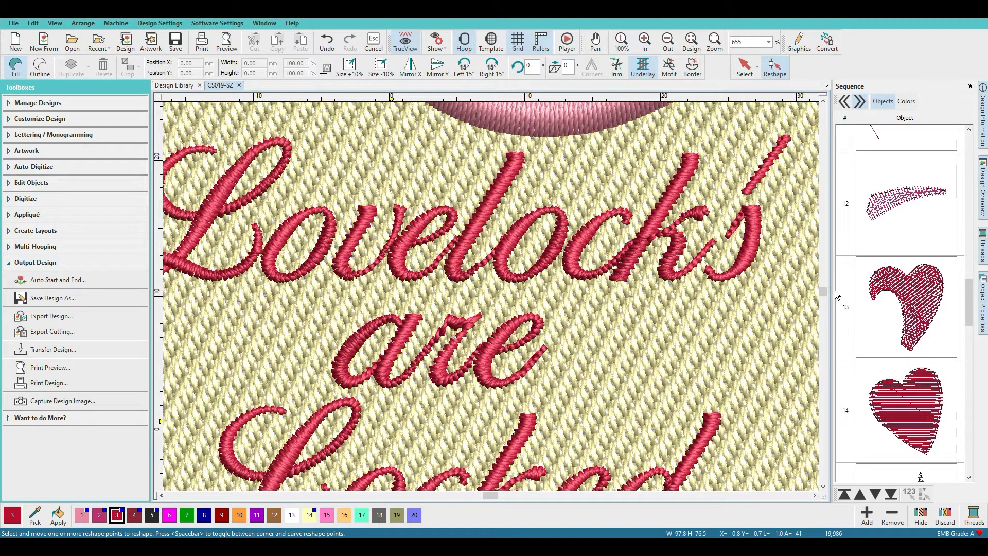
left_click_drag(820, 288, 820, 284)
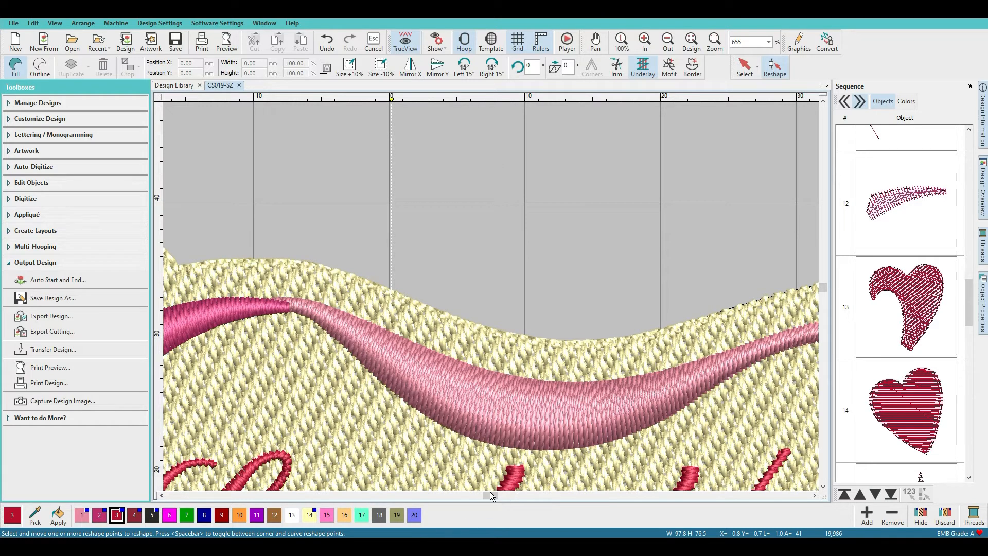
left_click_drag(492, 495, 486, 495)
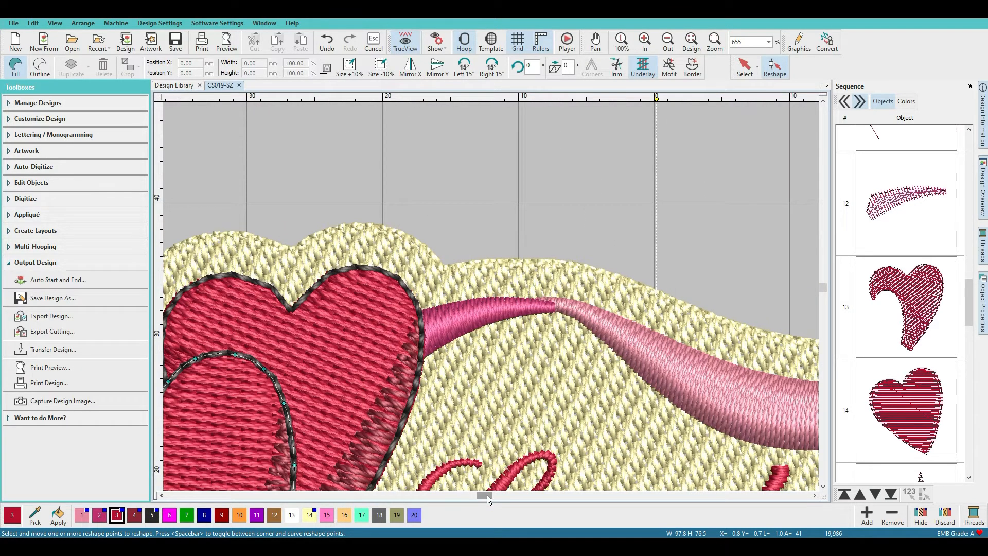
left_click(542, 304)
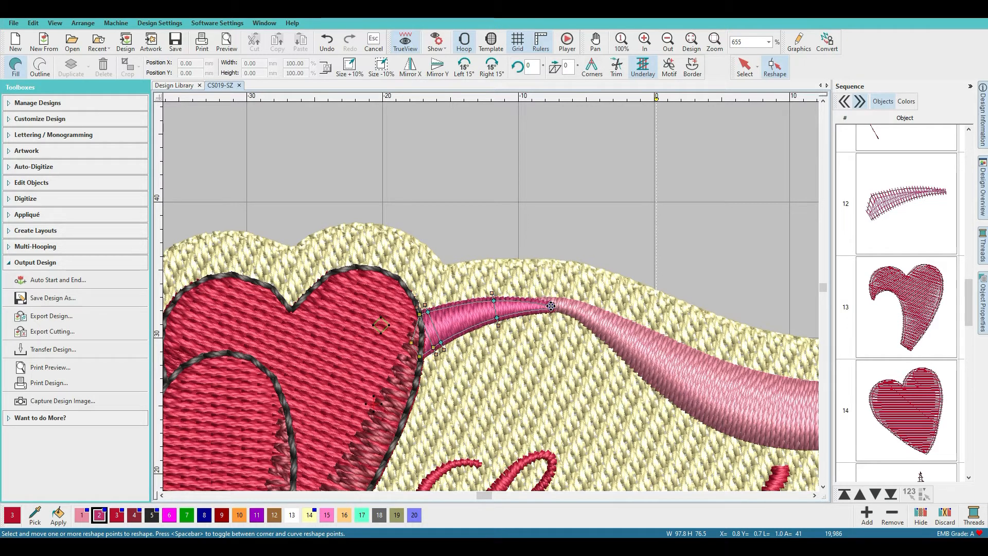
left_click(550, 305)
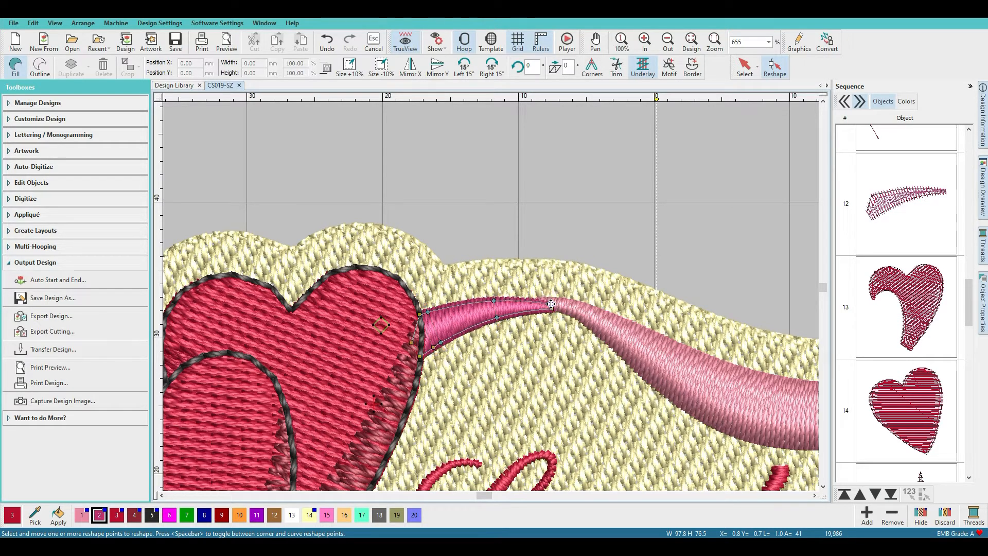
left_click(564, 363)
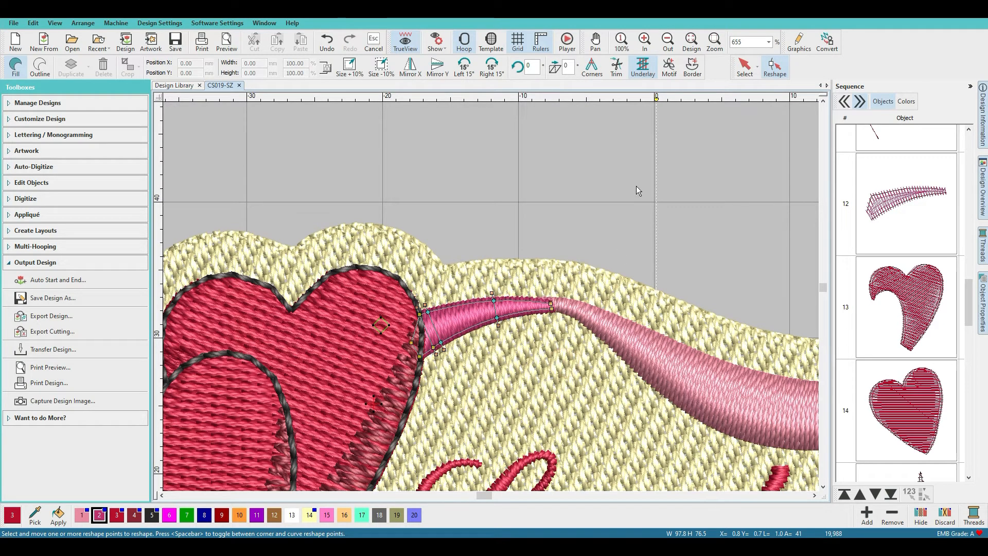
left_click(745, 66)
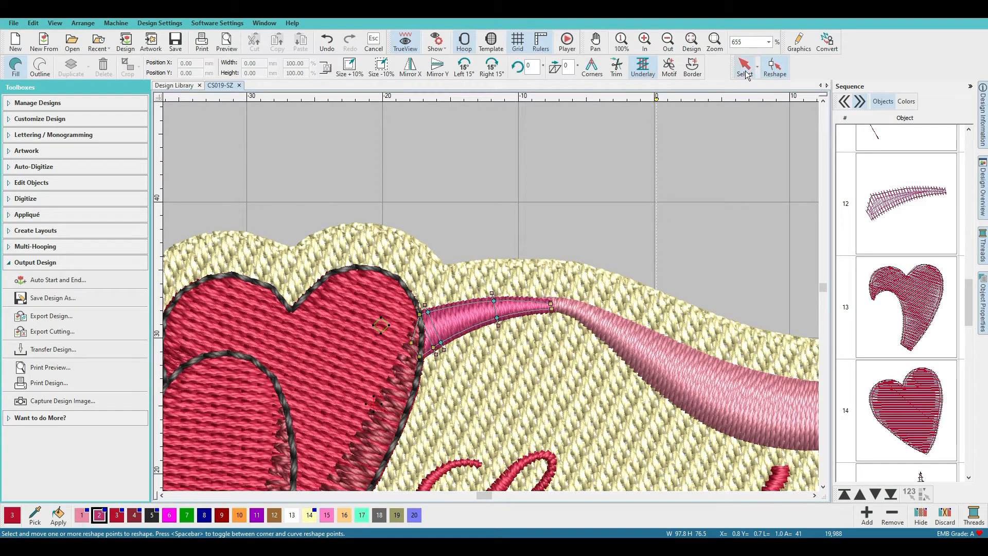
left_click(562, 337)
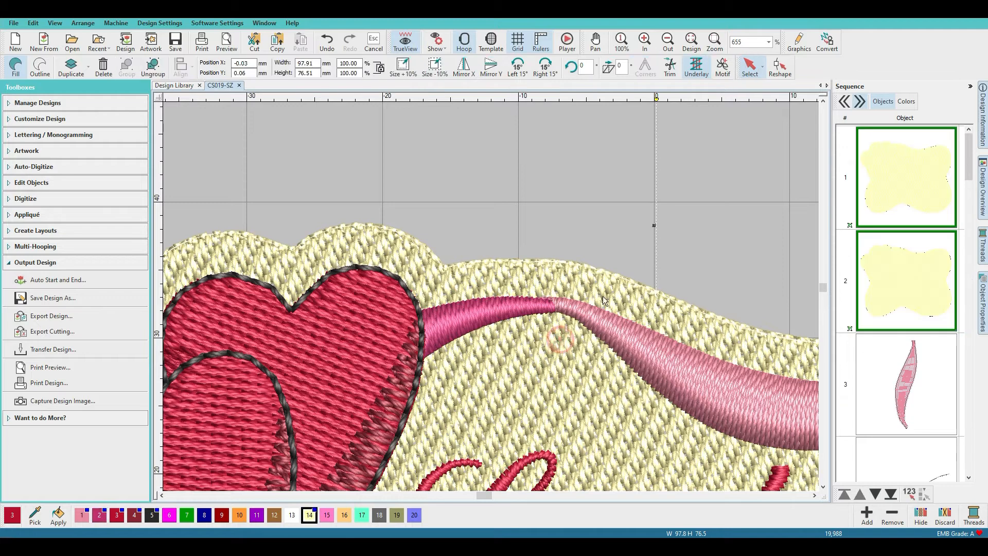
Reshape the dark pink ribbon at the frame's lower-right corner, adjusting its tip's inner end point at the light pink joint
scroll(491, 297, "down", 6)
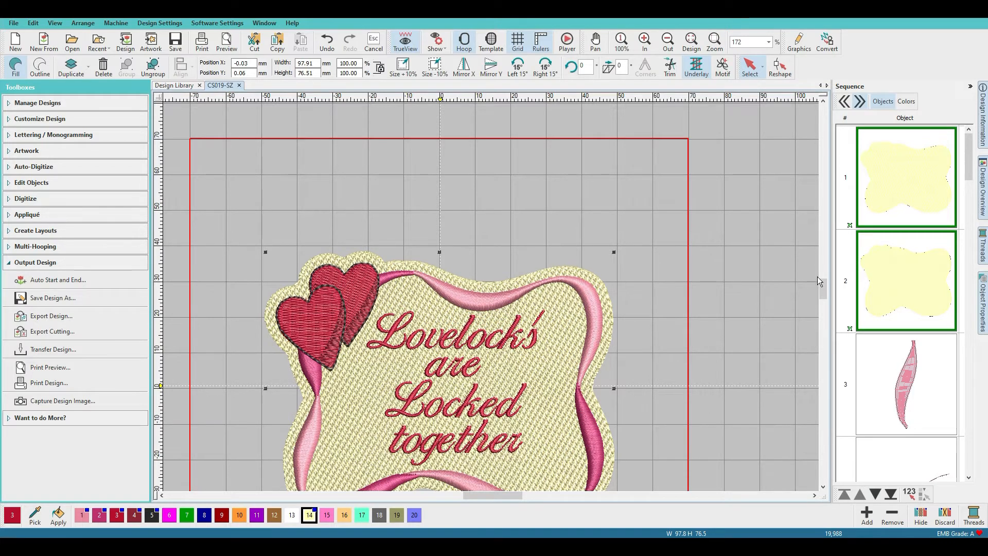
left_click_drag(825, 286, 824, 292)
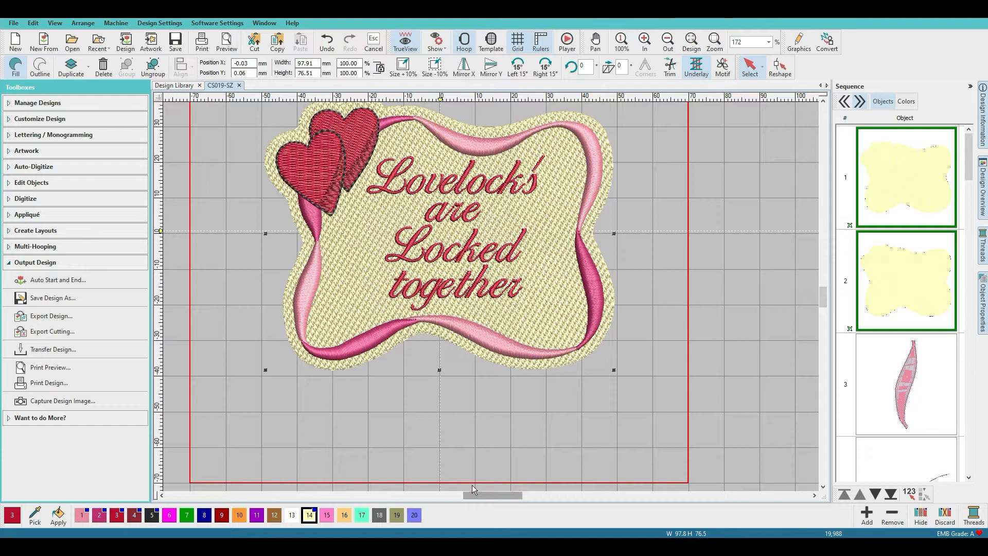
key("b")
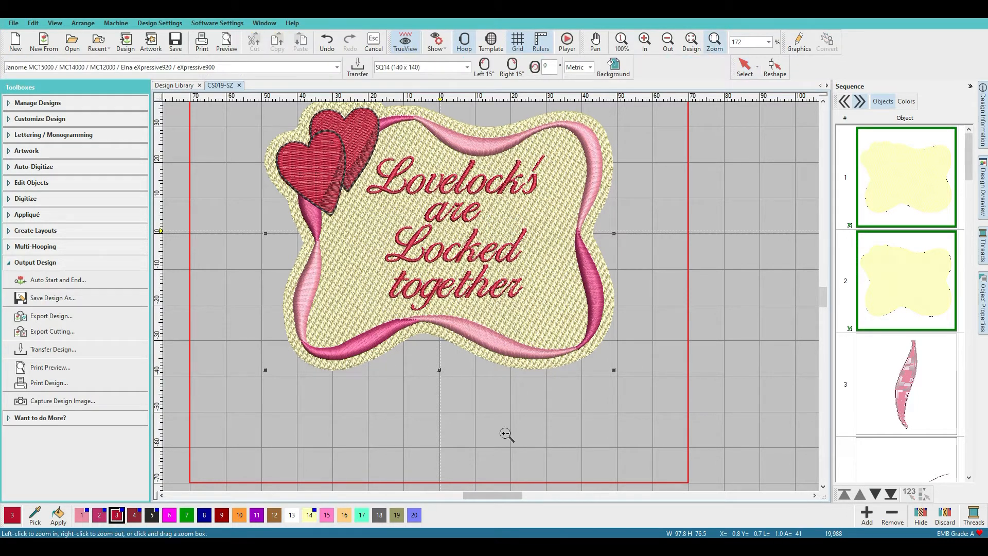
left_click_drag(553, 336, 601, 379)
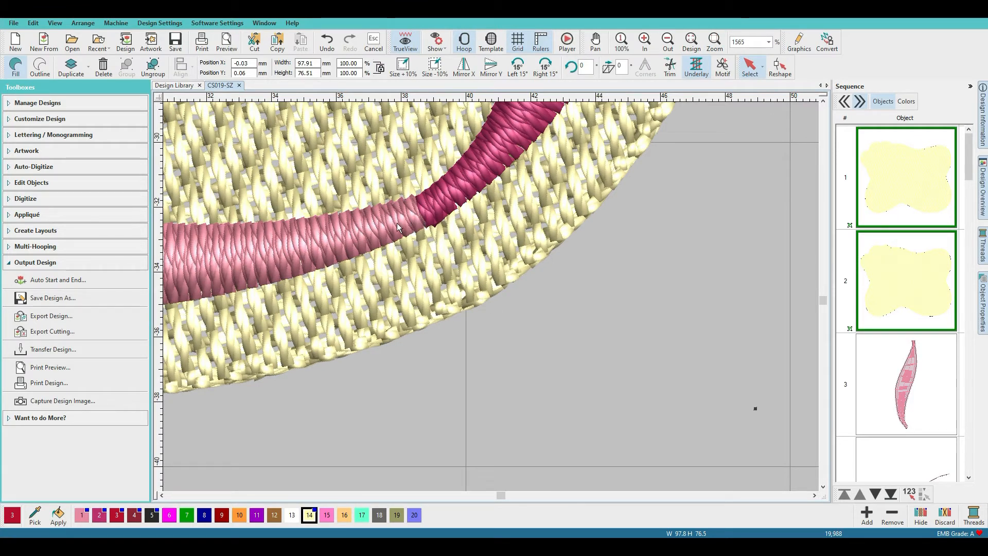
left_click(427, 208)
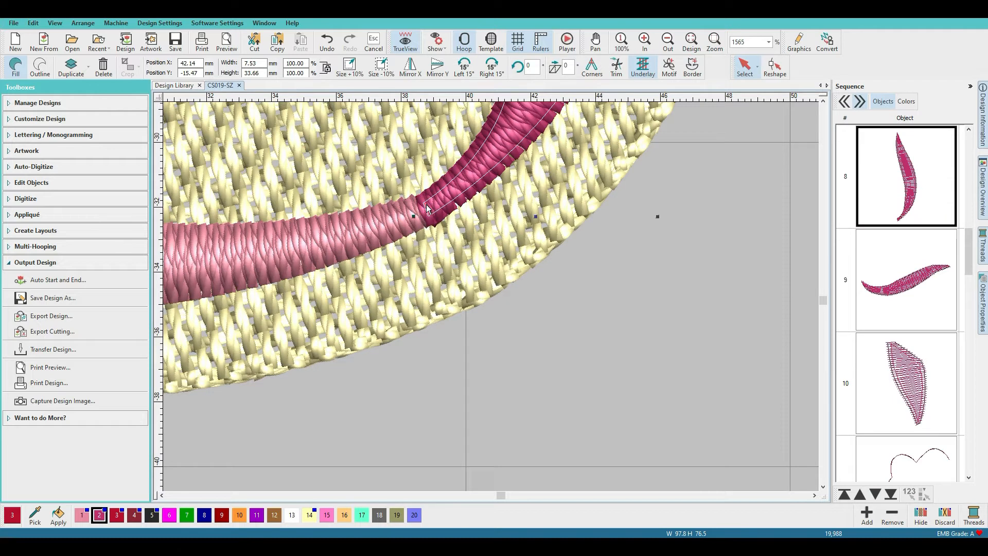
left_click(775, 66)
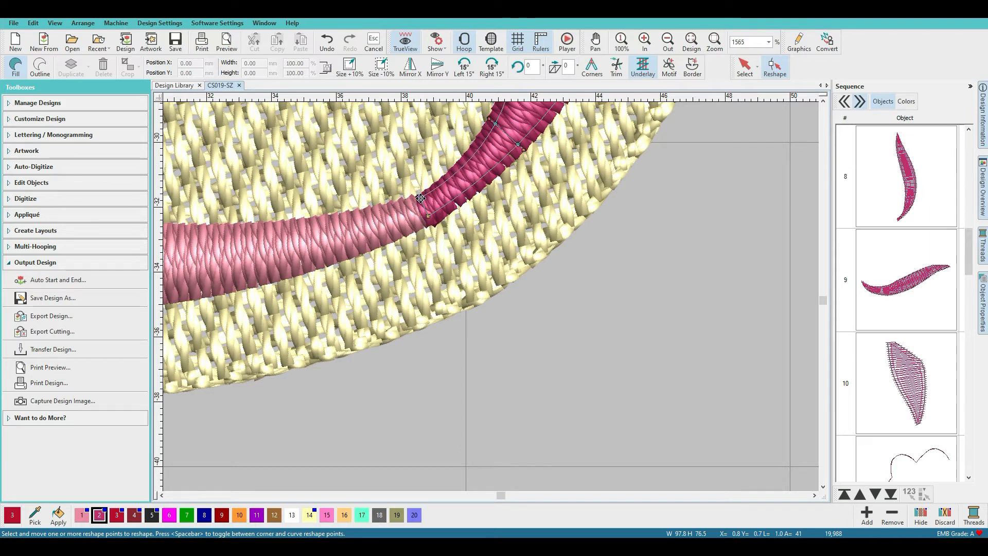
left_click_drag(420, 198, 421, 197)
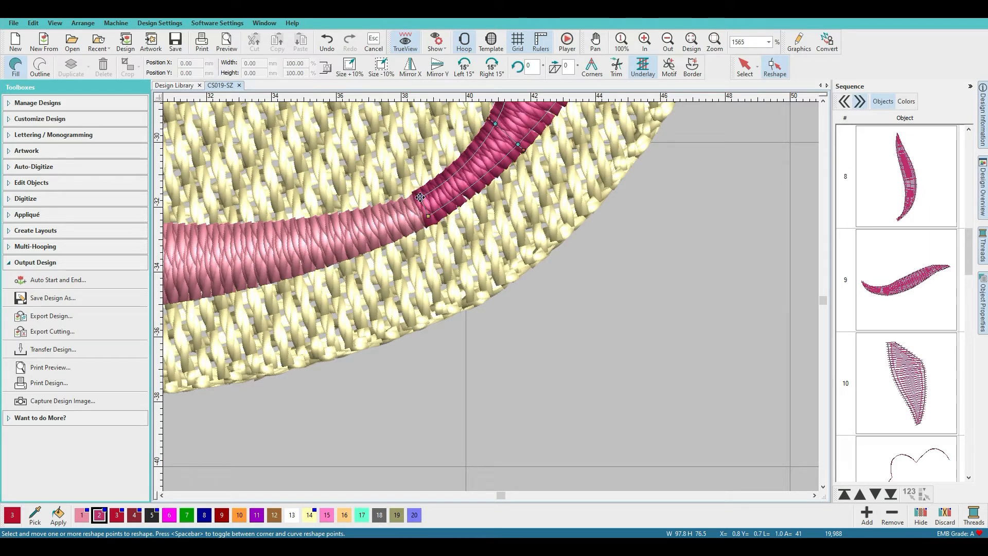
left_click_drag(420, 197, 422, 199)
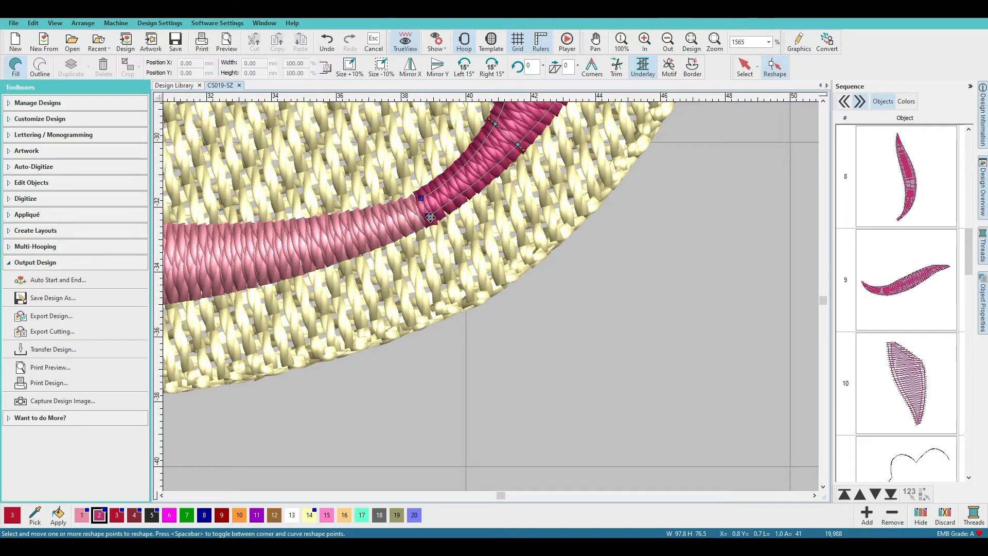
scroll(446, 241, "down", 2)
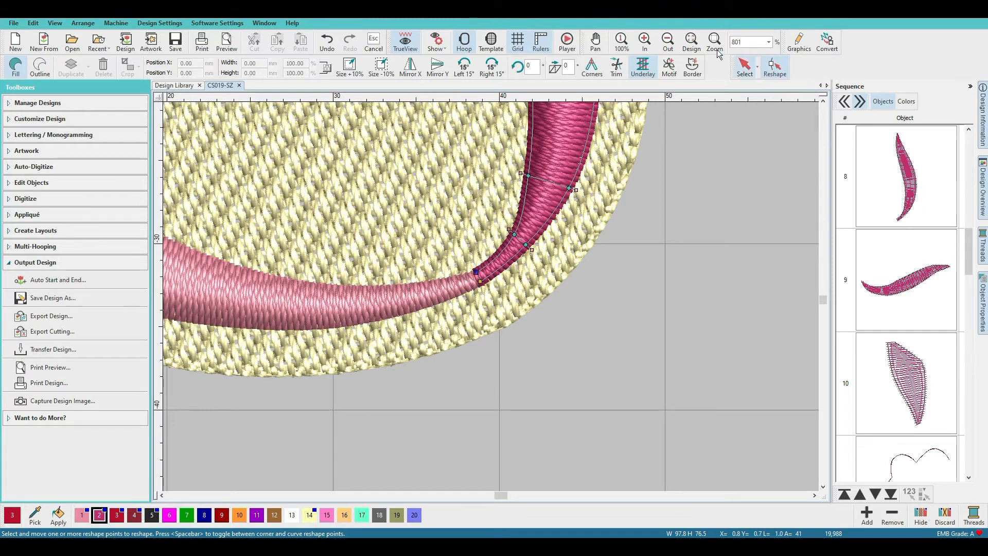
left_click(748, 67)
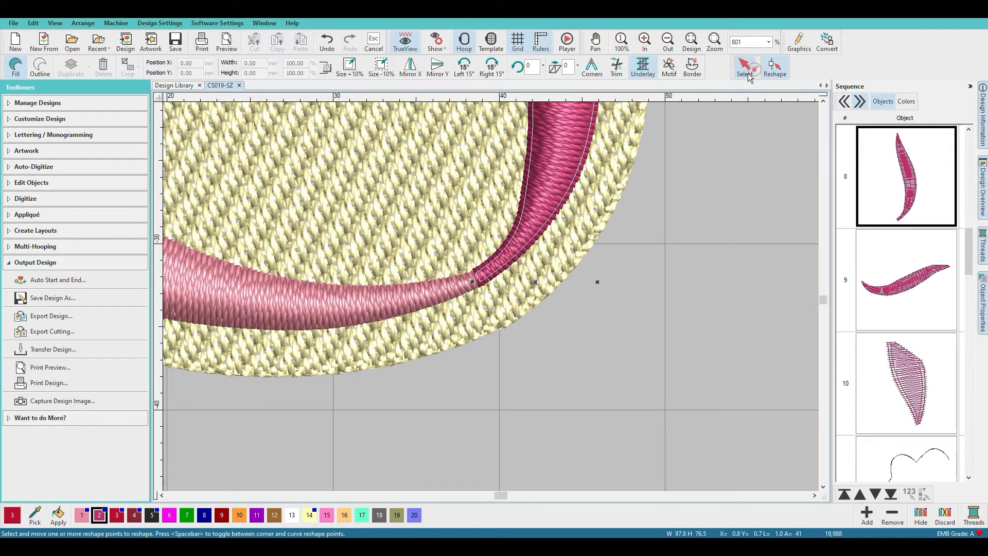
left_click(643, 326)
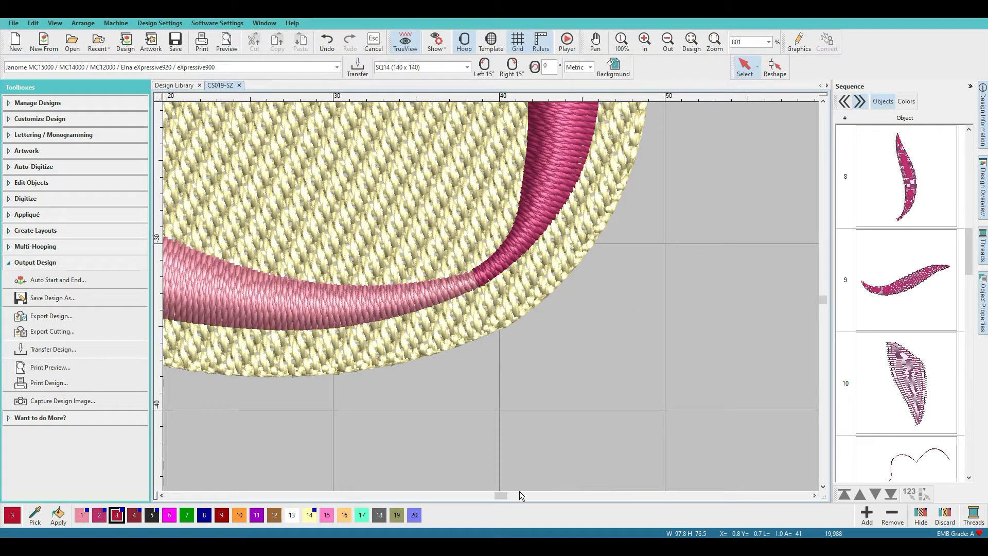
Reshape the front heart's red fill, moving its bottom tip point down to meet the point of the black outline
left_click_drag(503, 494, 475, 504)
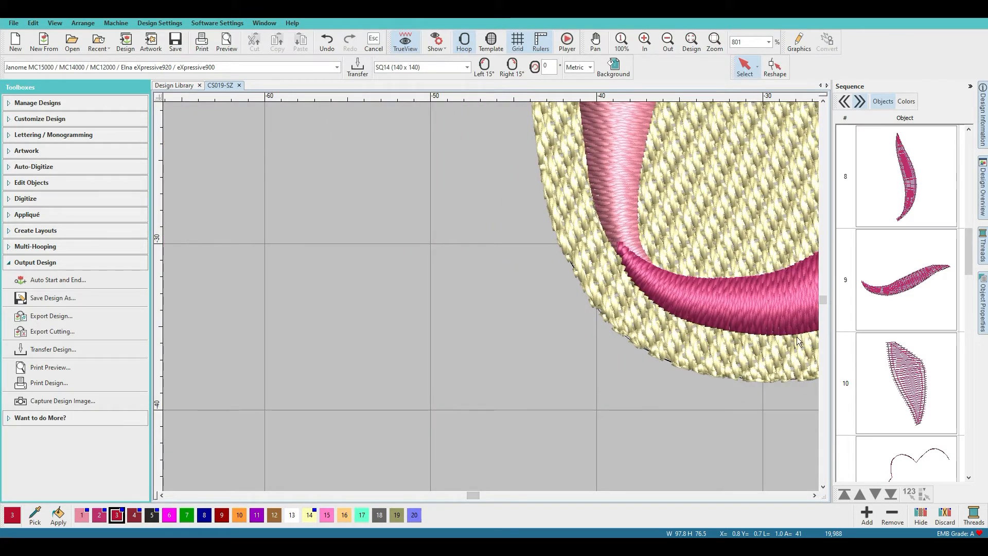
left_click_drag(824, 299, 823, 295)
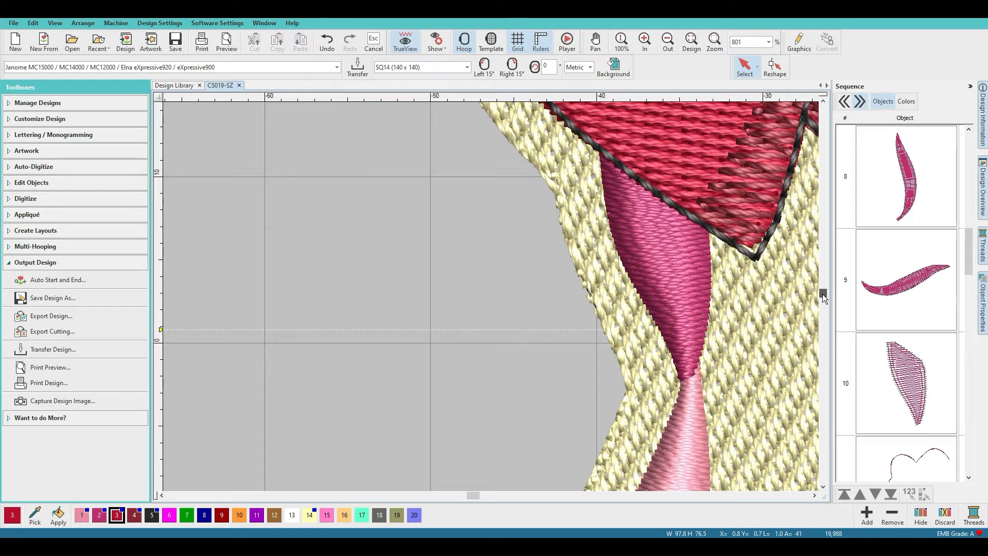
scroll(491, 297, "down", 2)
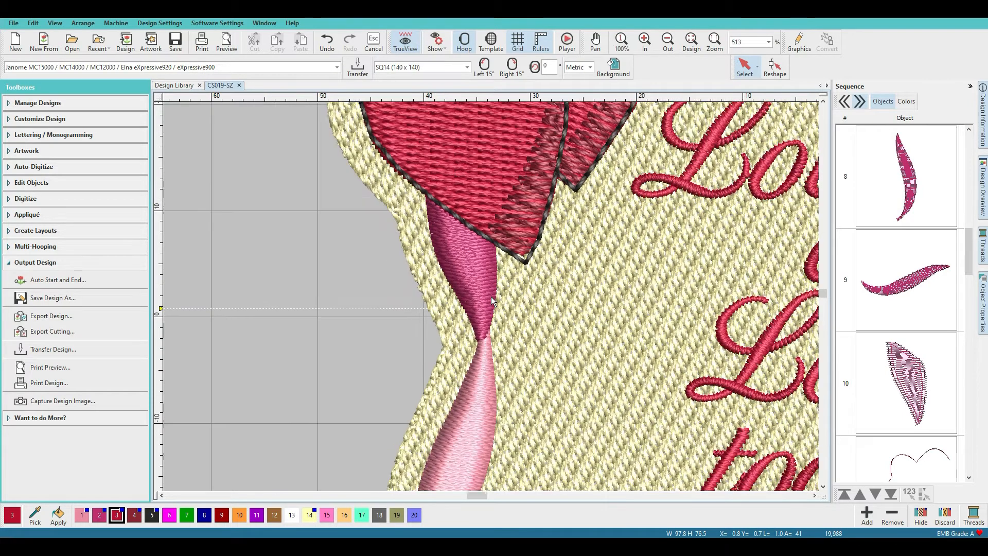
scroll(491, 297, "up", 2)
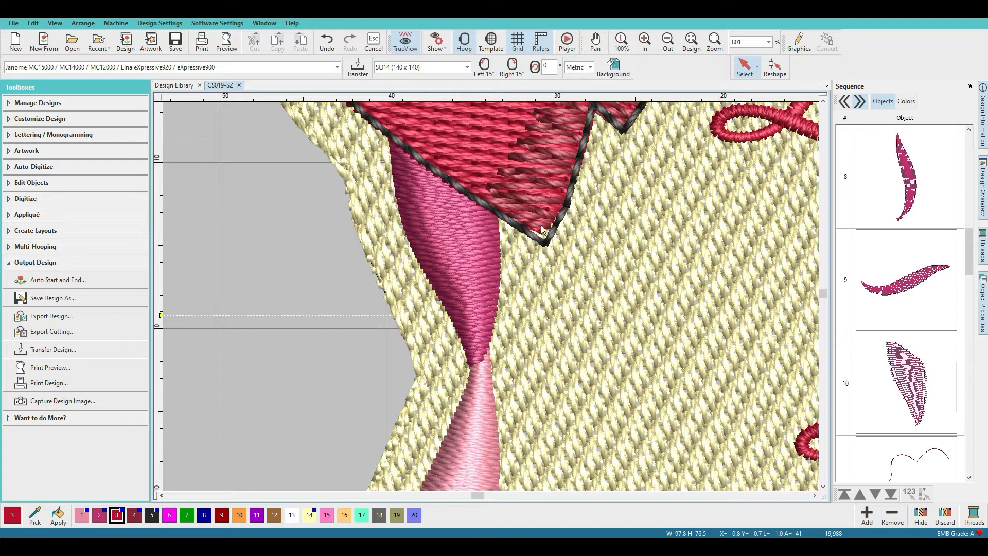
left_click(472, 160)
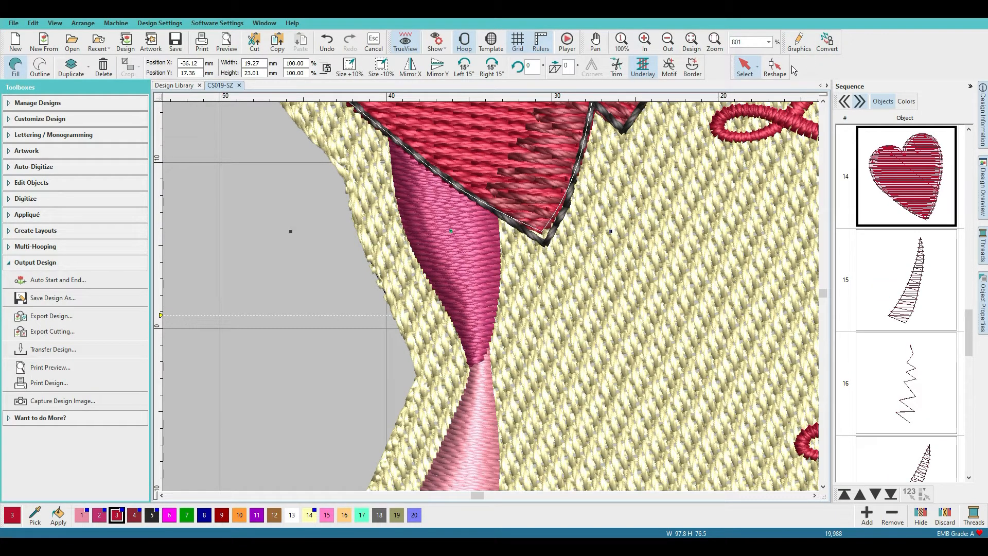
left_click(776, 68)
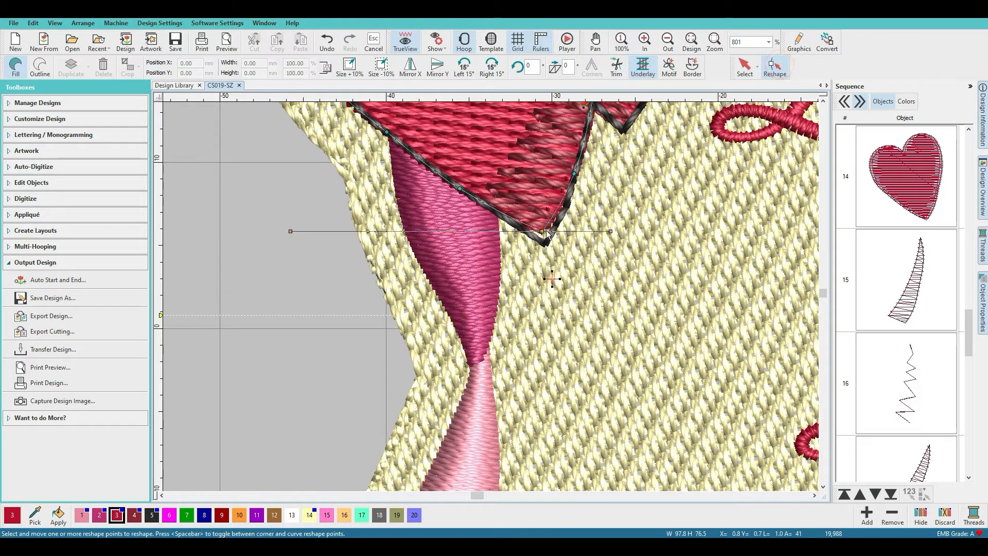
left_click_drag(542, 231, 546, 242)
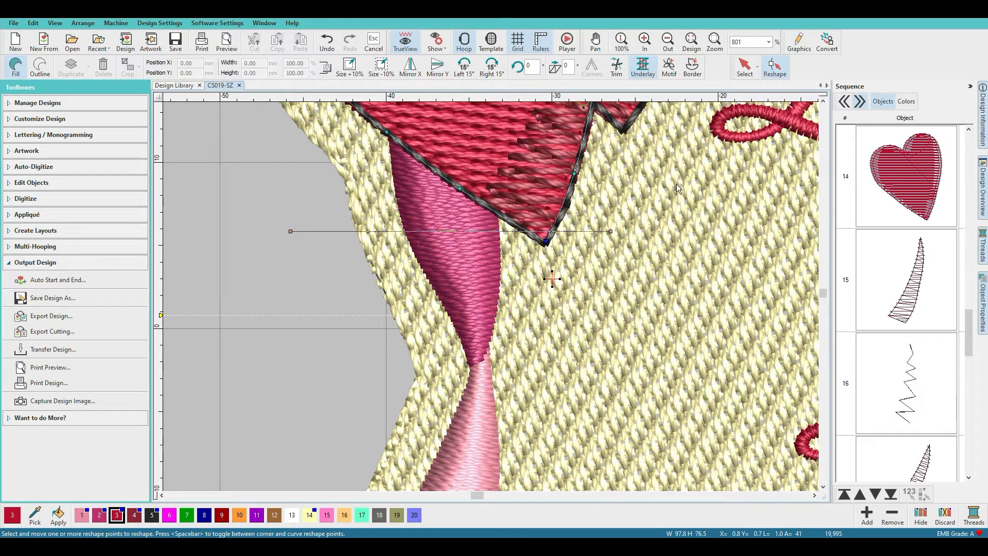
left_click(745, 65)
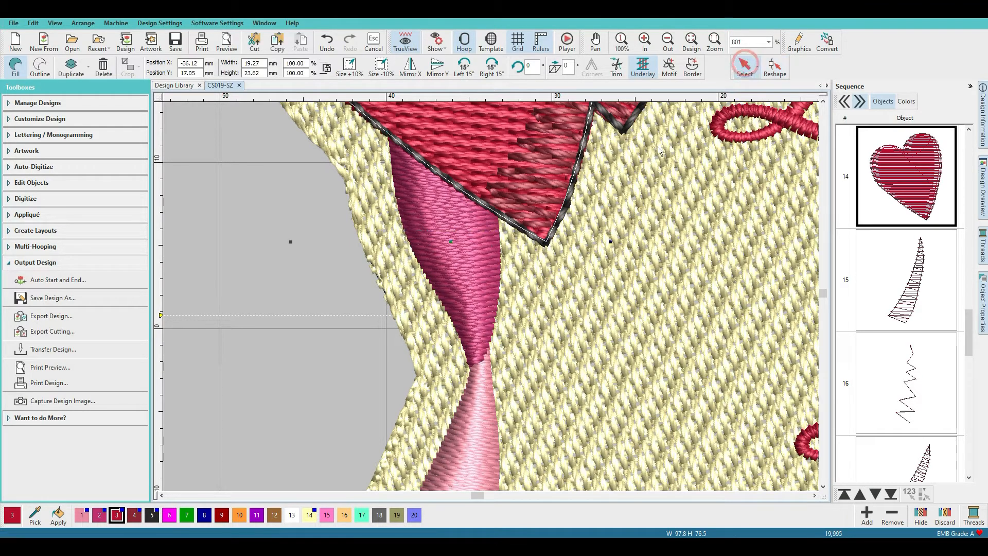
left_click(320, 318)
Save the reshaped design and check the ribbon frame against the whole design
scroll(517, 319, "down", 1)
scroll(491, 297, "down", 2)
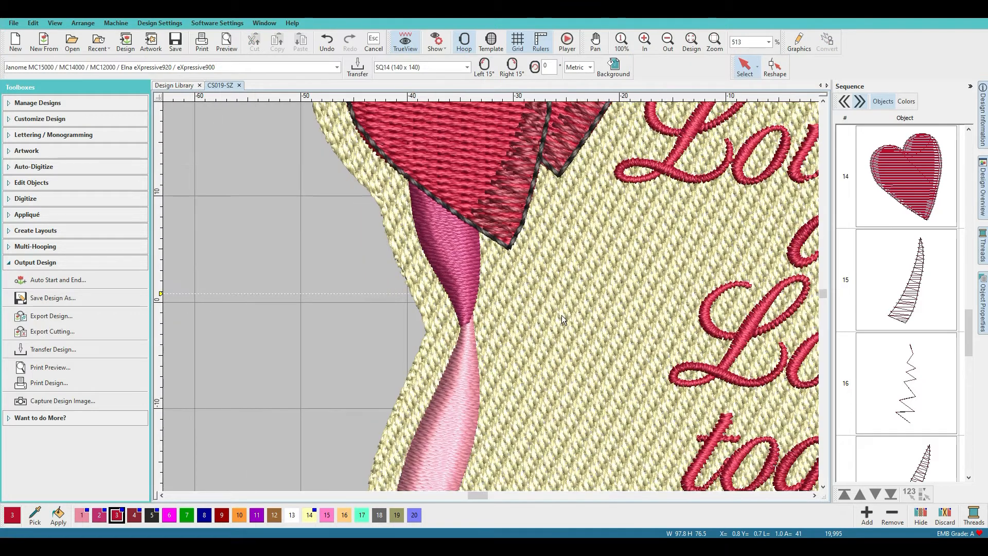
scroll(489, 298, "down", 3)
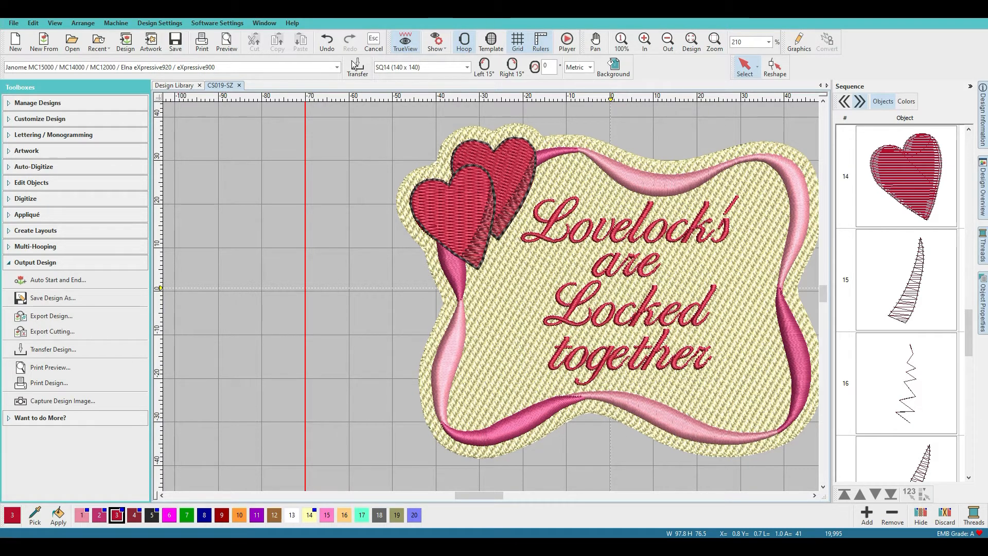
left_click(174, 42)
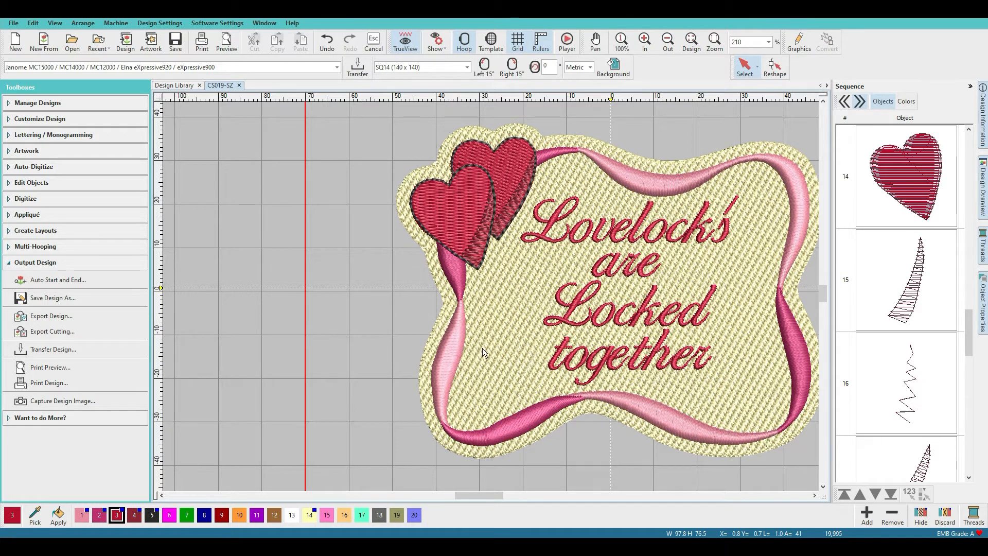
scroll(491, 296, "up", 2)
scroll(491, 297, "up", 2)
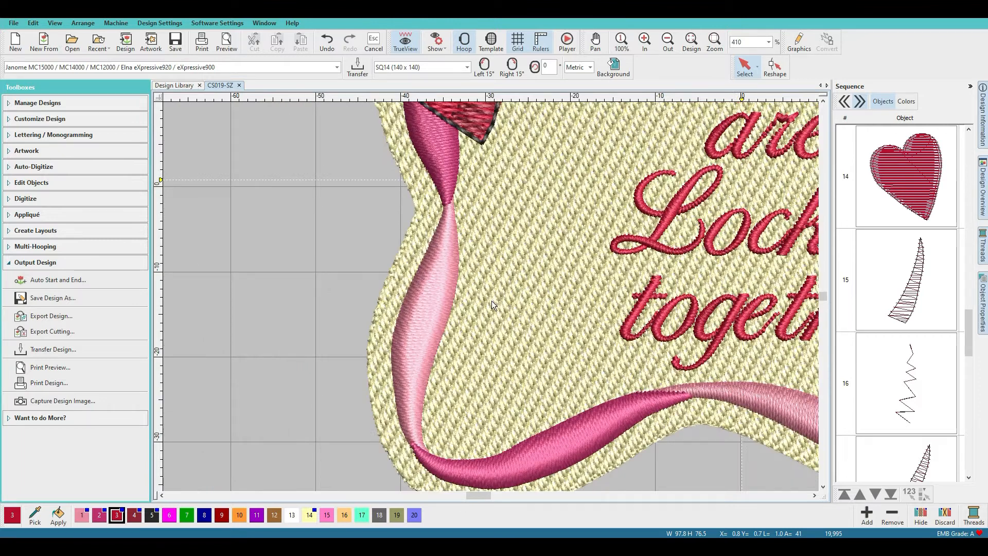
scroll(490, 298, "down", 4)
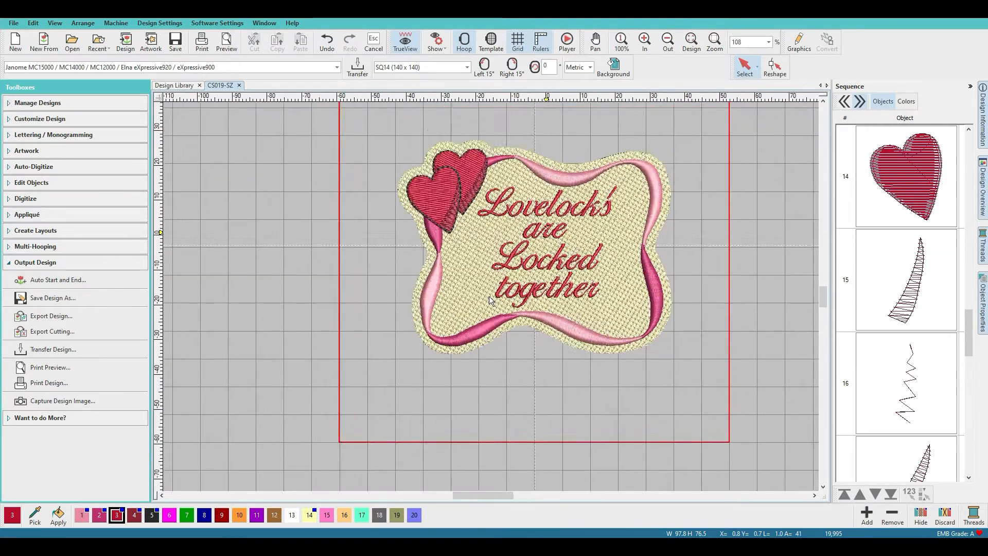
Examine the stitching order of the design's individual objects, from the ribbons and hearts through to the lettering
scroll(489, 300, "up", 1)
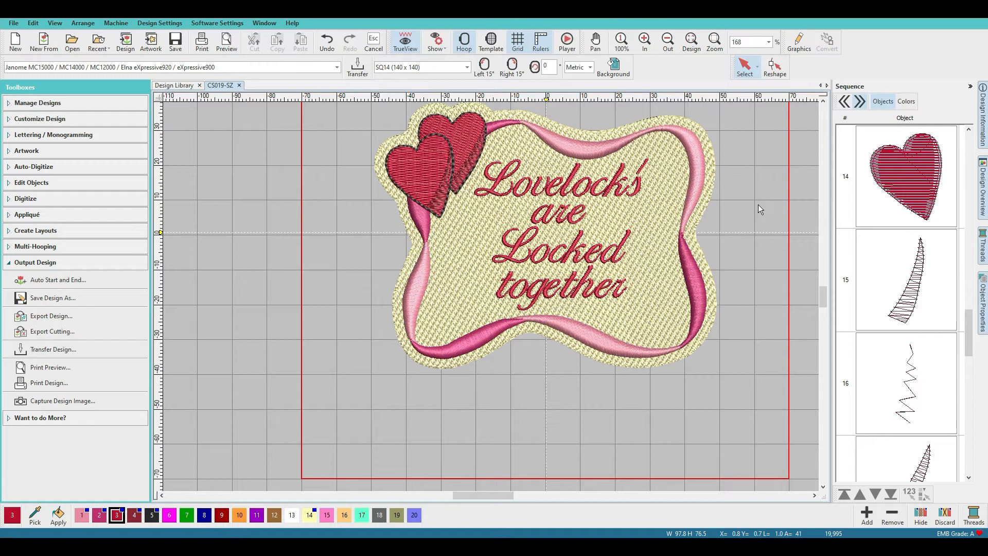
scroll(906, 255, "up", 3)
scroll(921, 272, "up", 10)
scroll(920, 280, "down", 18)
scroll(916, 293, "down", 4)
scroll(915, 278, "up", 2)
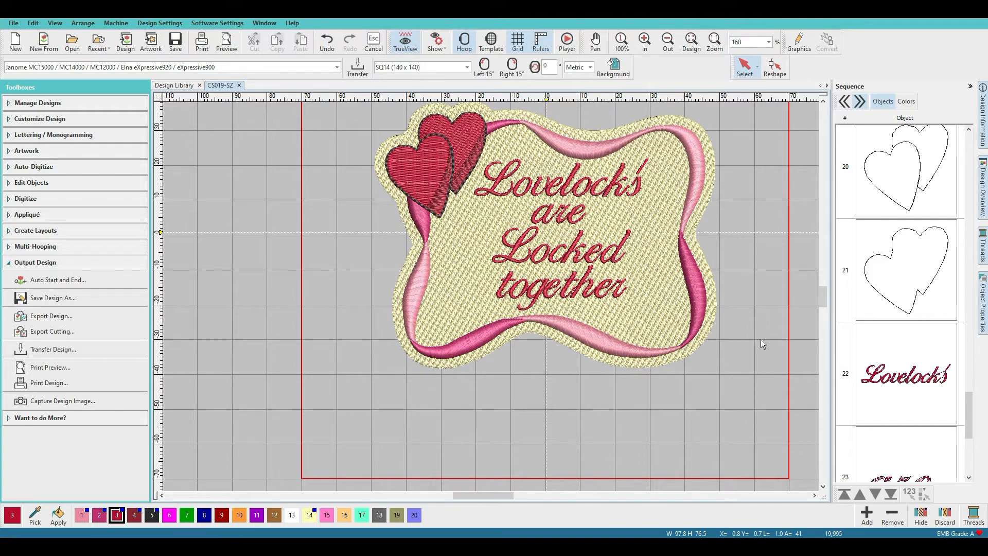
scroll(916, 359, "down", 3)
scroll(922, 410, "up", 5)
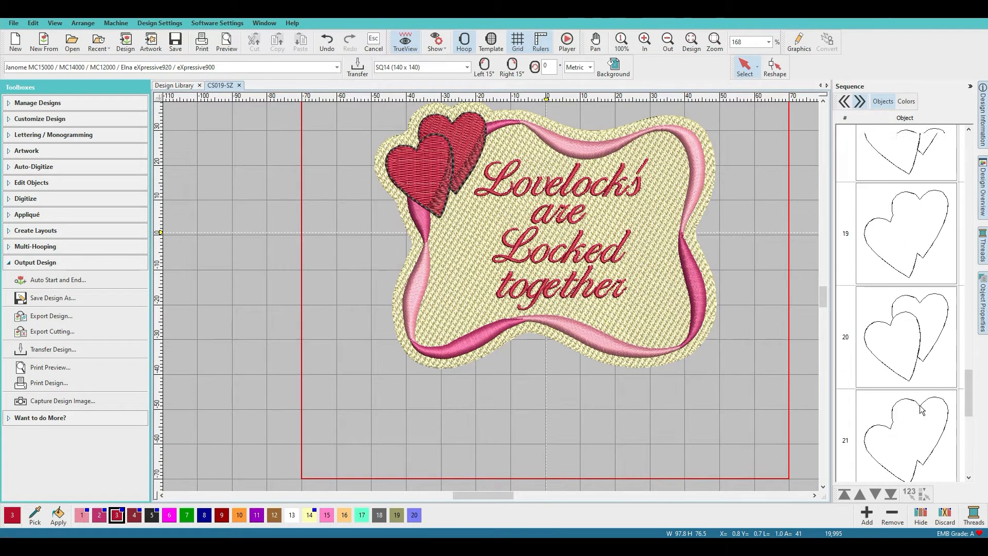
scroll(921, 411, "up", 5)
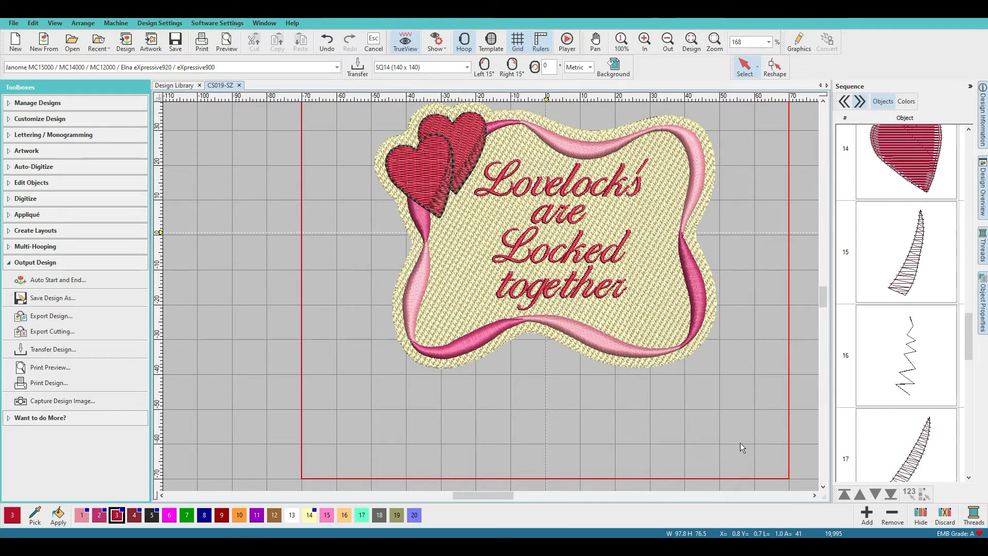
scroll(865, 409, "up", 4)
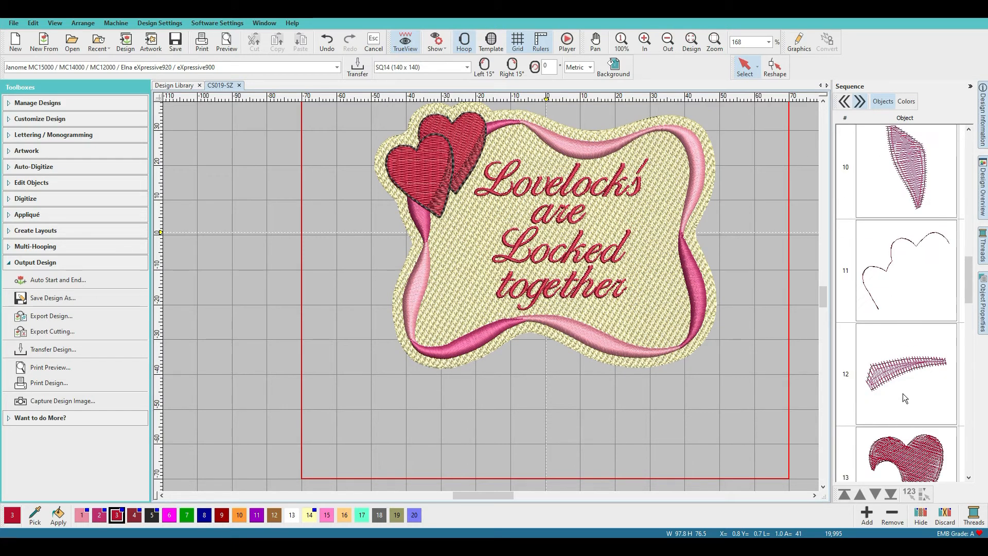
scroll(905, 398, "down", 2)
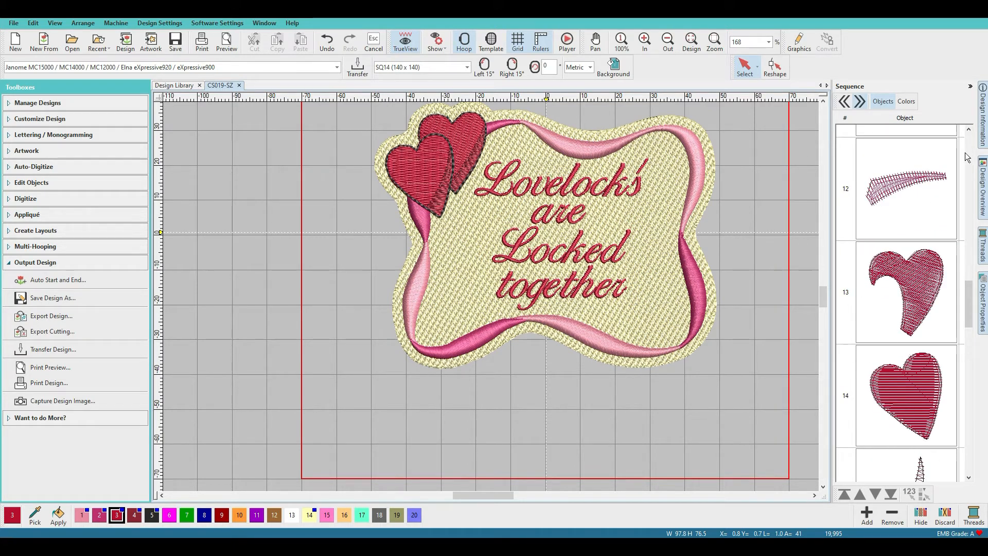
List the stitching sequence by colour and move the red lettering block from the end to just before the red hearts, combining both red blocks
left_click(909, 102)
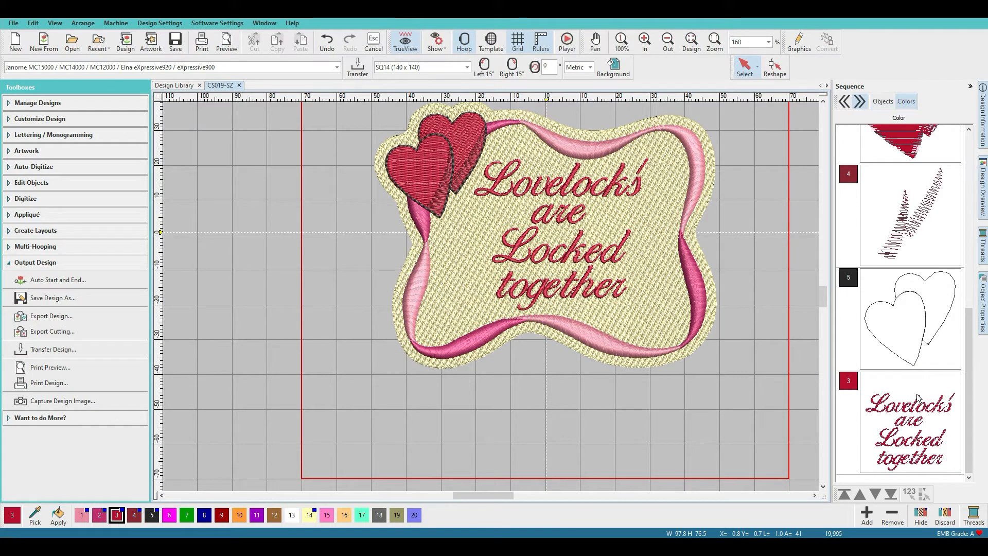
scroll(916, 399, "up", 1)
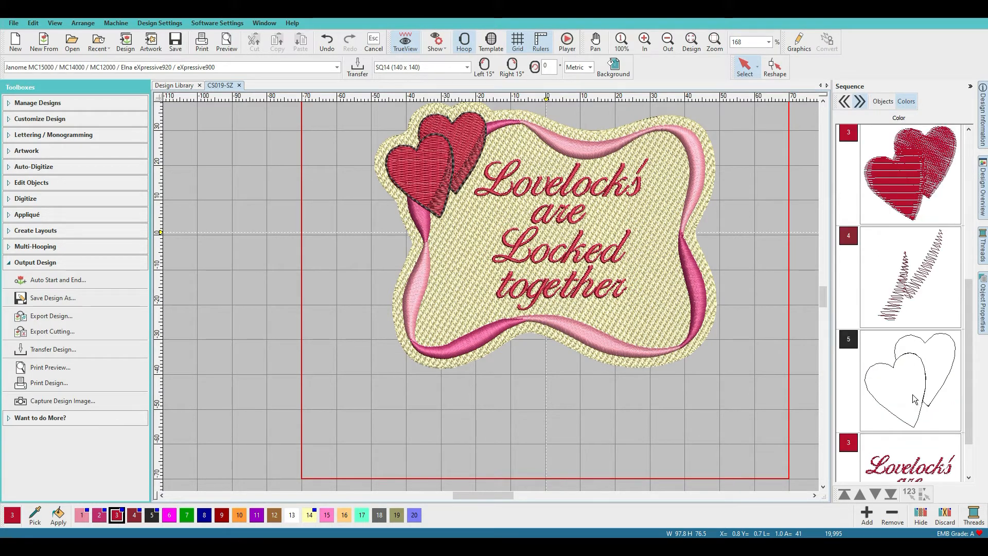
scroll(903, 341, "up", 1)
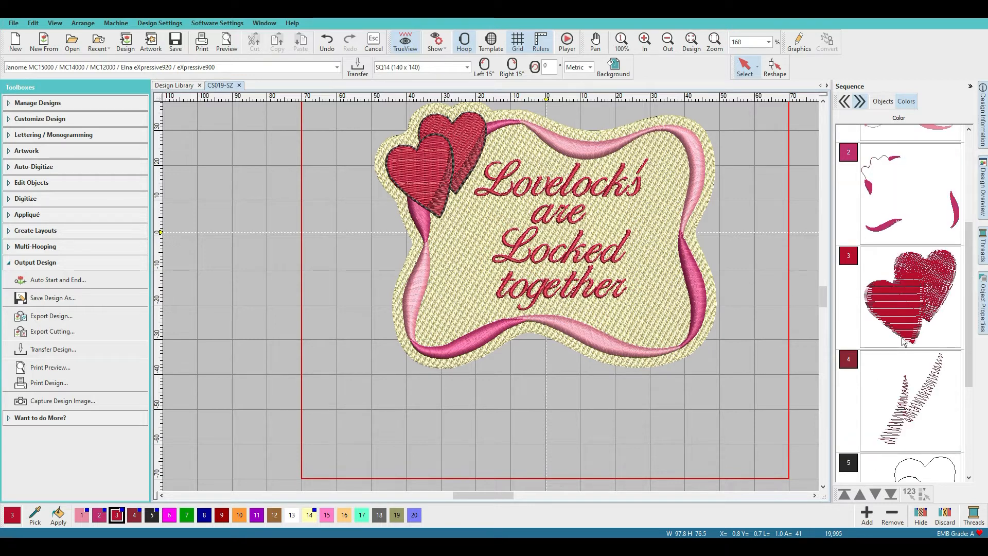
scroll(917, 193, "up", 2)
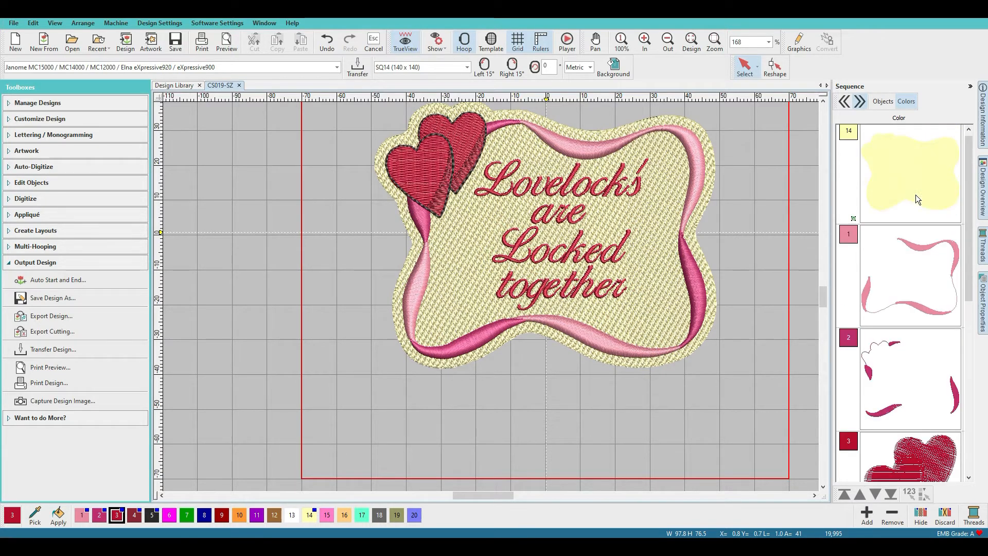
scroll(924, 339, "down", 1)
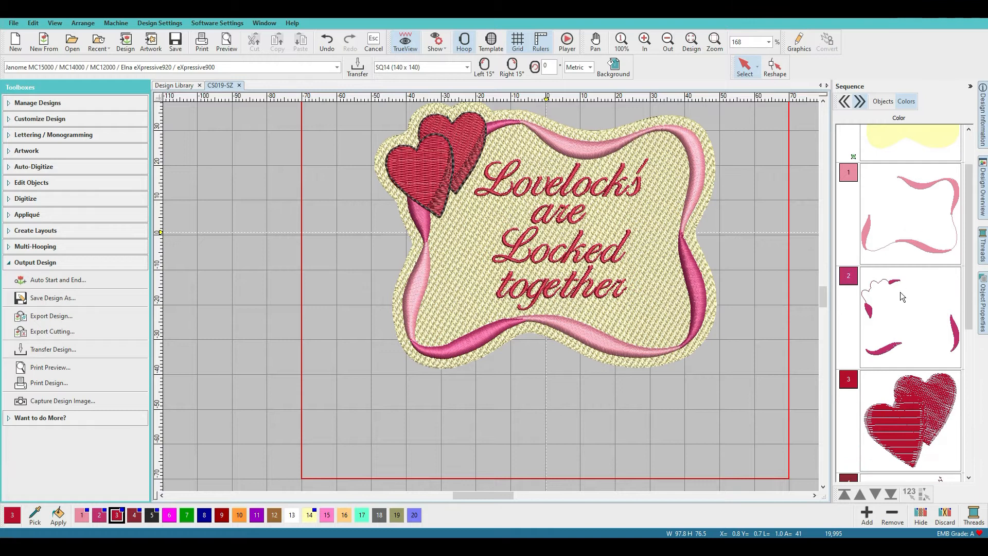
scroll(909, 314, "down", 3)
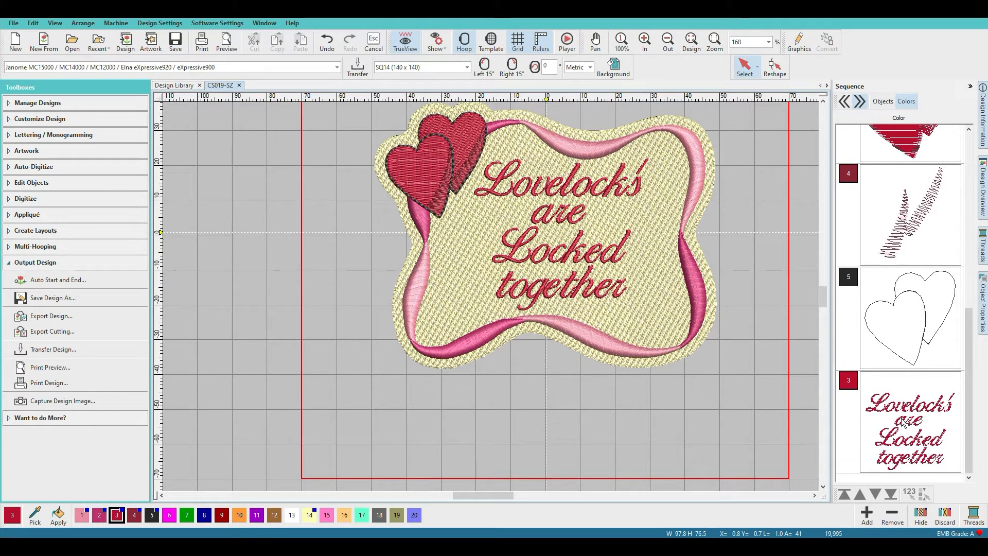
scroll(854, 360, "up", 5)
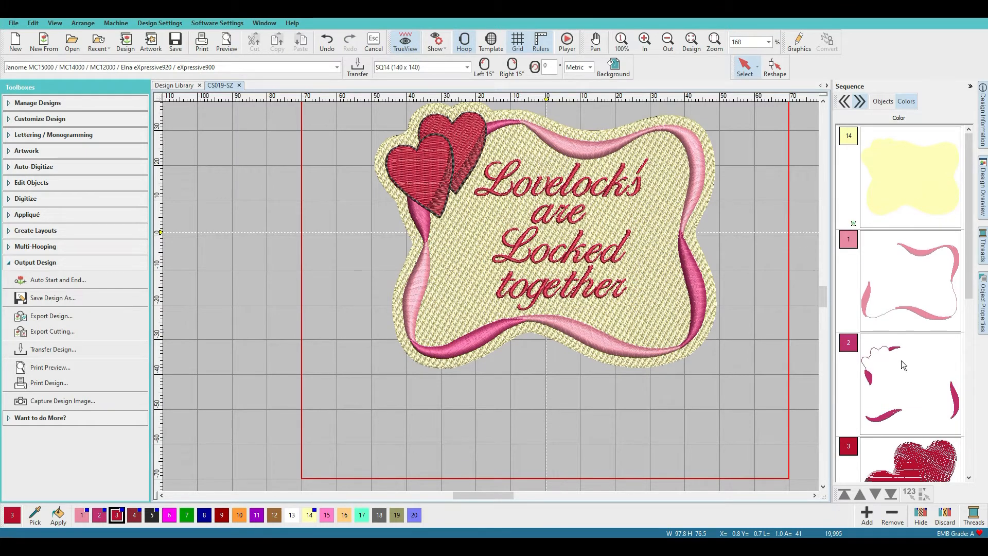
scroll(901, 361, "down", 5)
left_click(915, 413)
left_click_drag(916, 412, 901, 148)
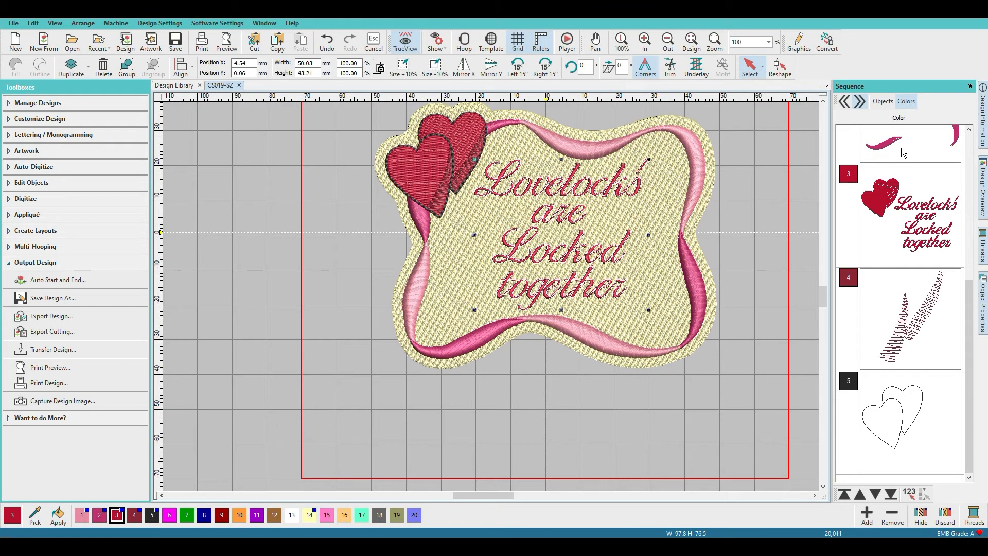
scroll(900, 225, "up", 2)
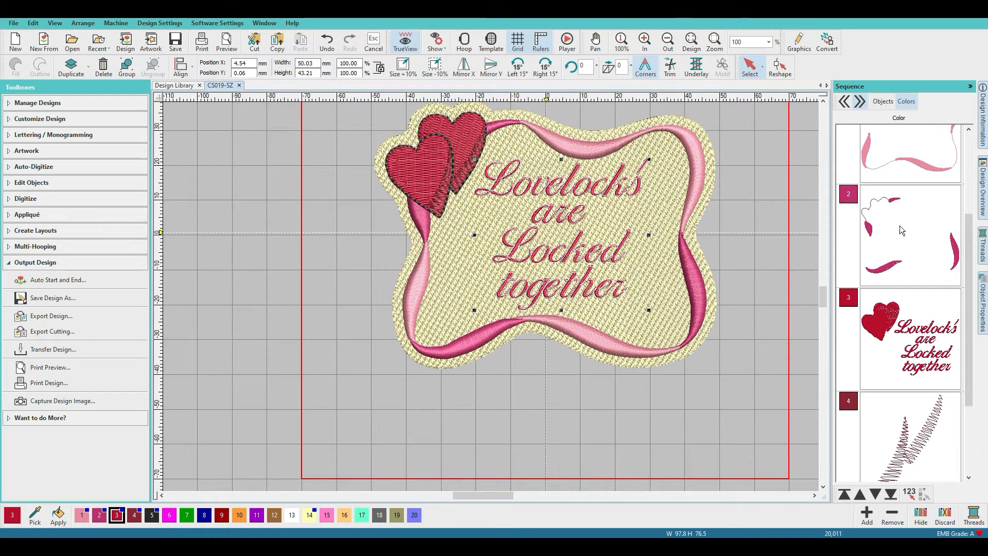
left_click(761, 309)
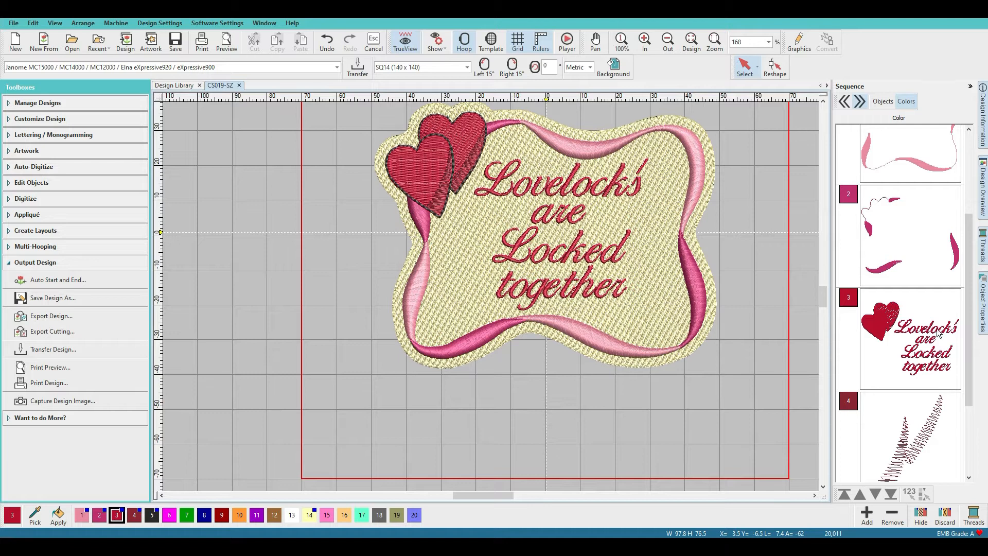
Check the rearranged stitching order by colour and by object, and save the design
scroll(952, 346, "down", 2)
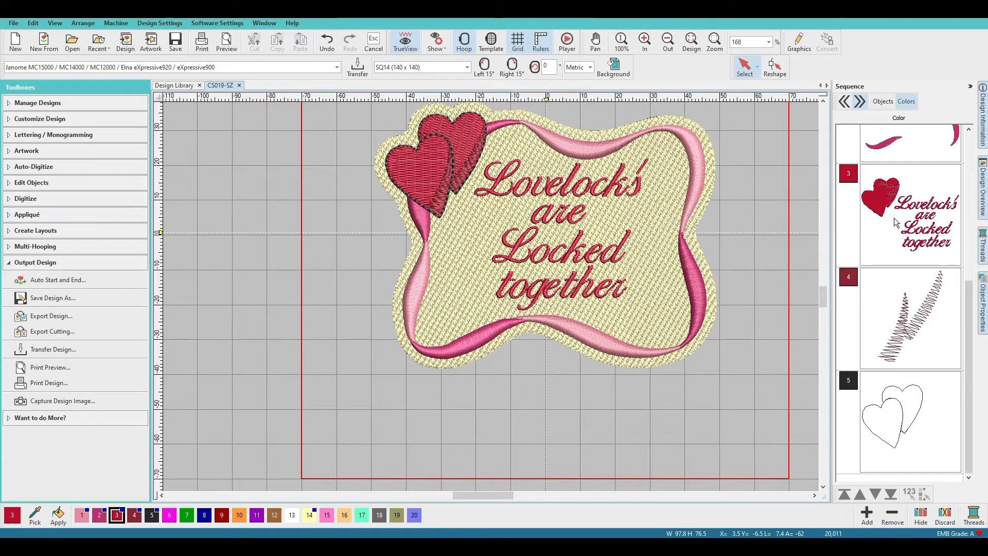
scroll(912, 235, "up", 2)
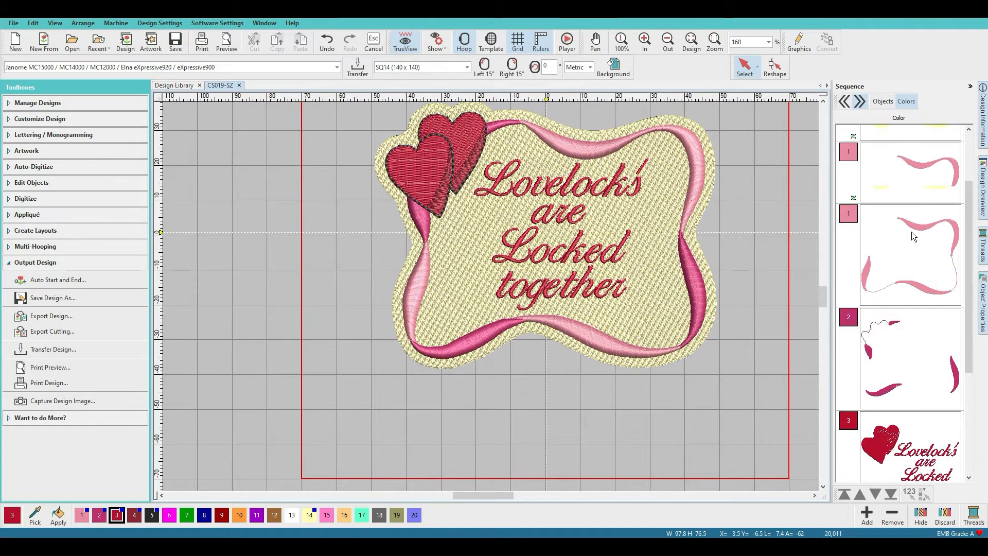
left_click(883, 102)
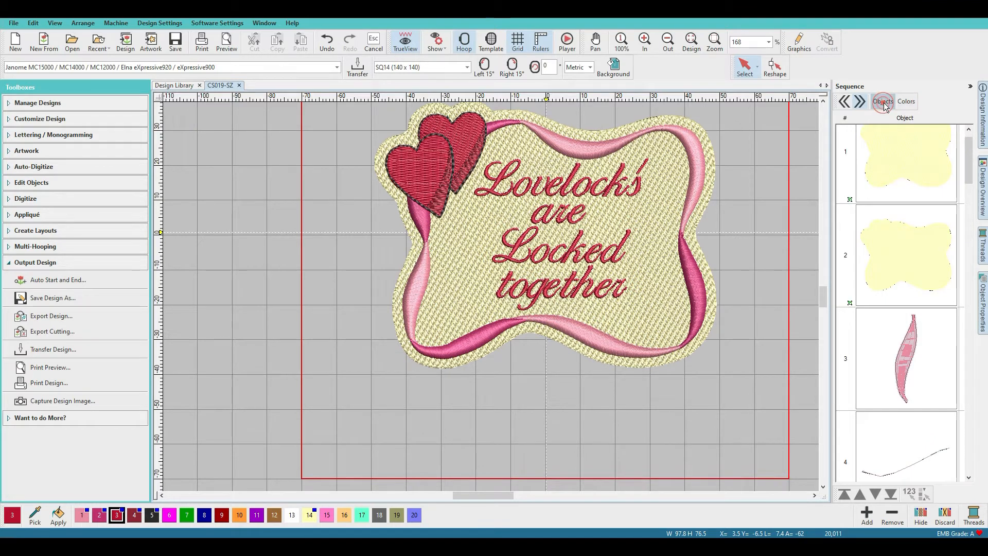
scroll(909, 279, "down", 14)
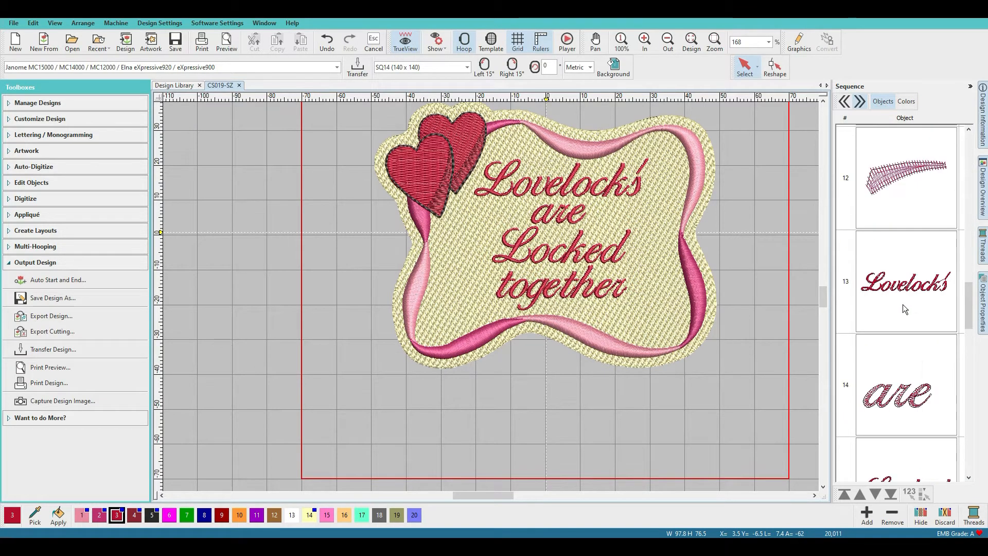
scroll(901, 339, "down", 3)
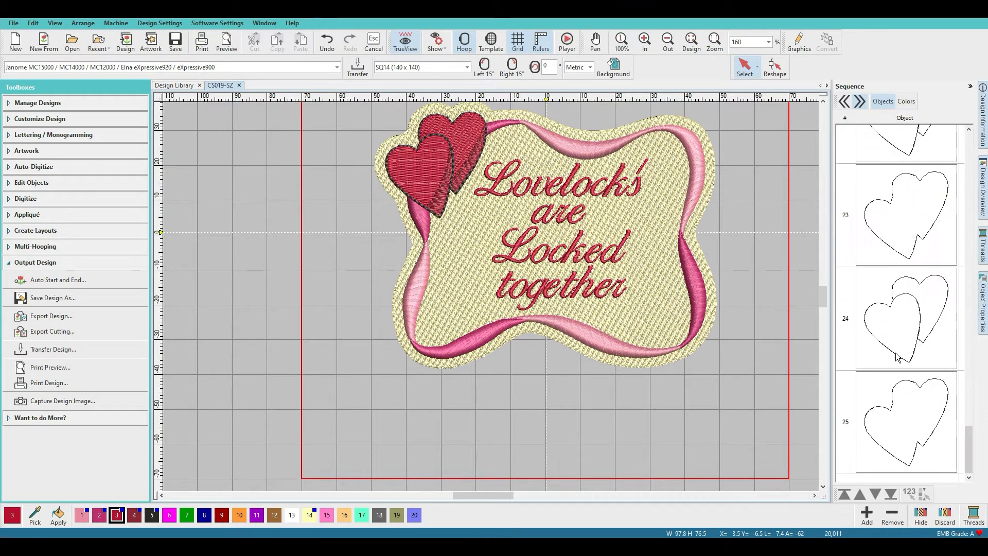
scroll(901, 359, "up", 9)
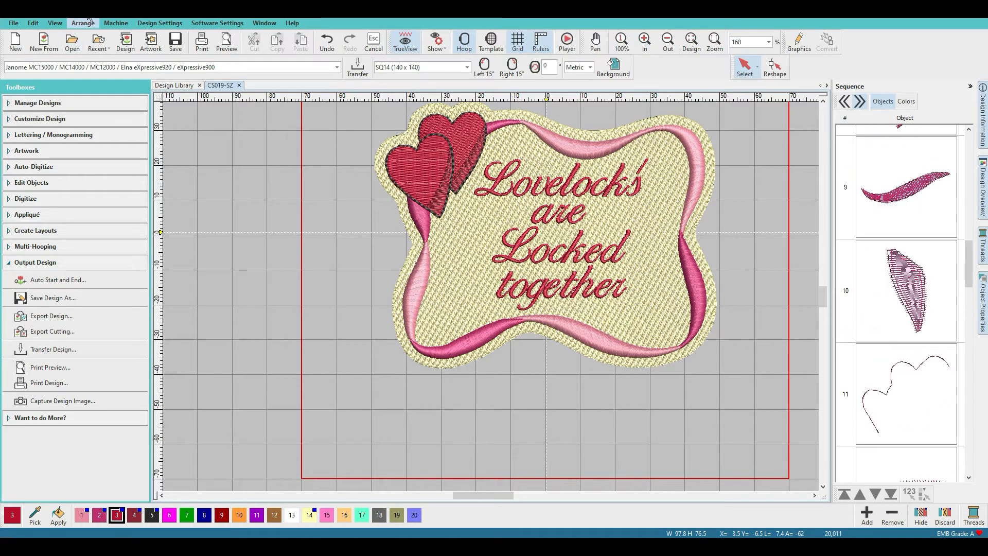
left_click(175, 42)
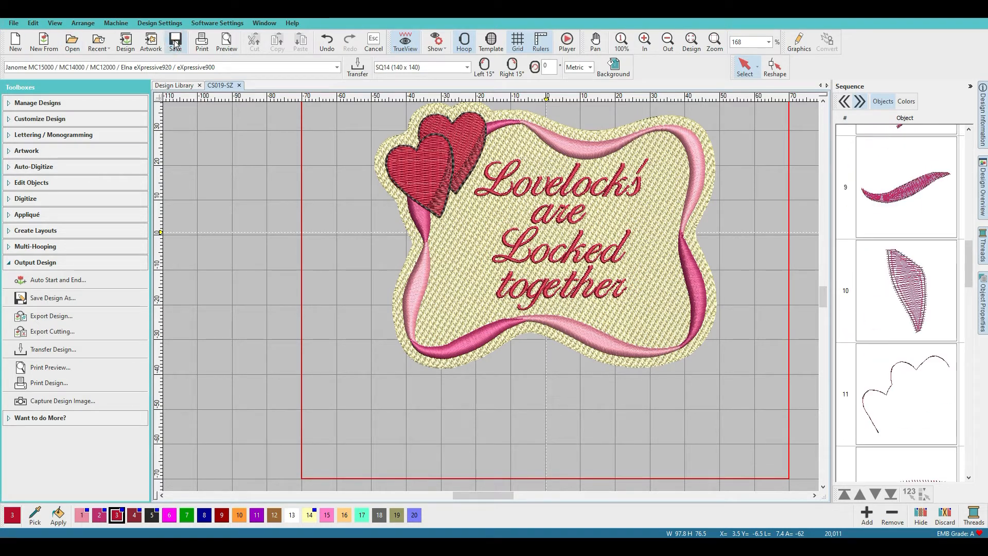
scroll(506, 310, "down", 3)
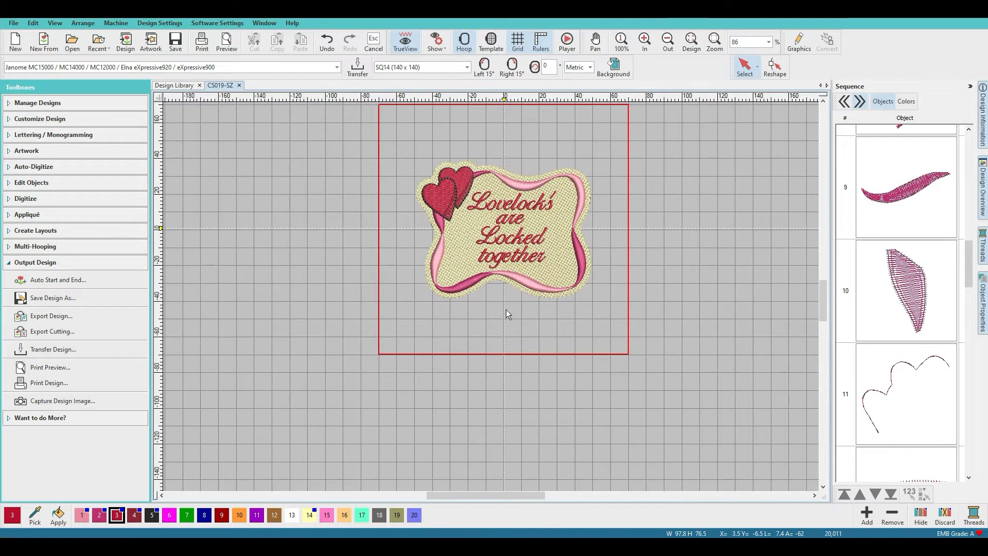
scroll(491, 297, "up", 2)
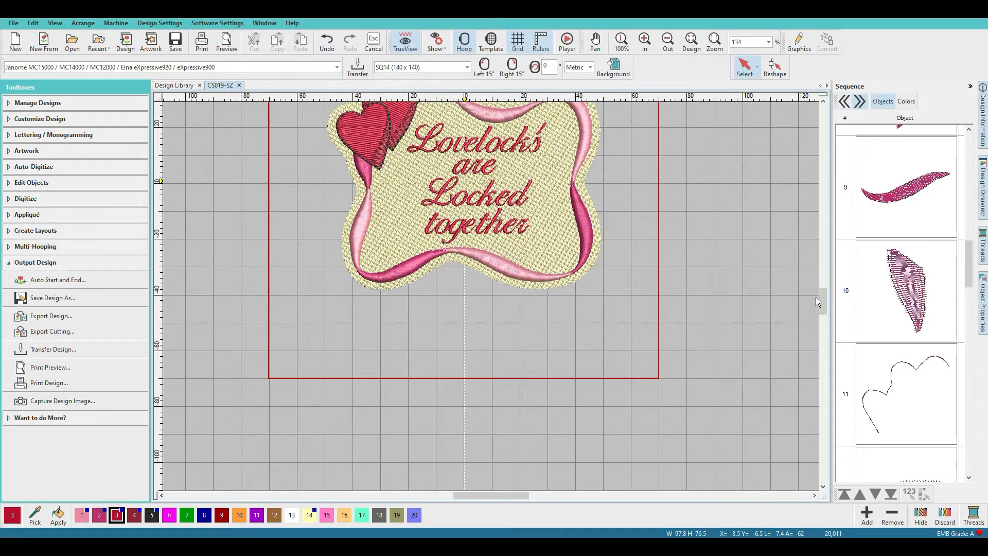
left_click_drag(826, 300, 823, 278)
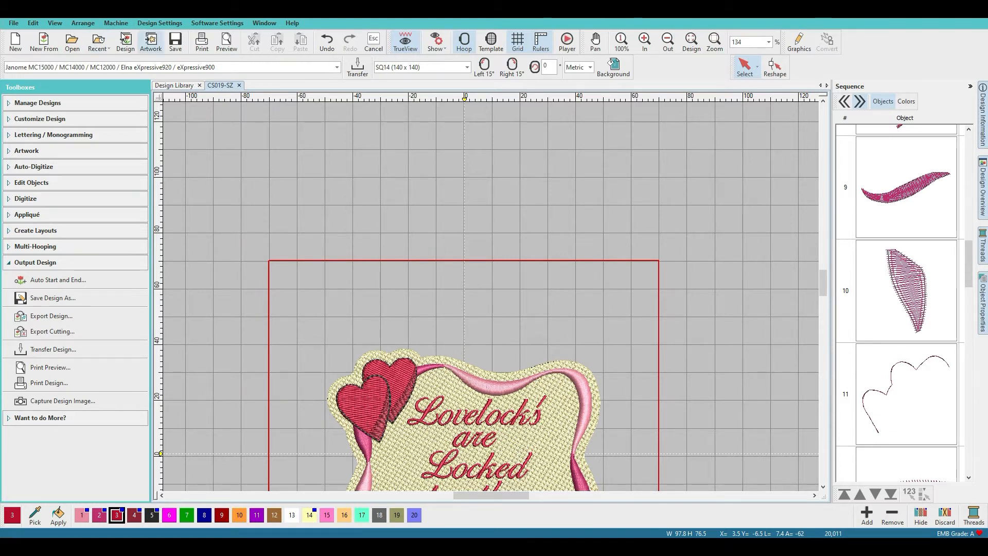
Start saving the design under another location, choosing the Valentines towel folder within LOVELOCK DESIGNS, 2022
left_click(13, 23)
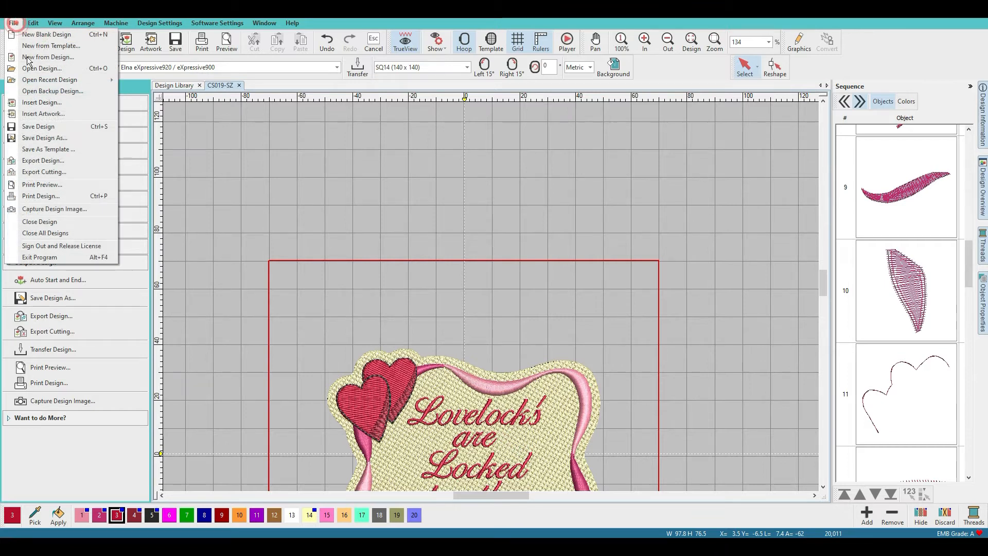
left_click(60, 138)
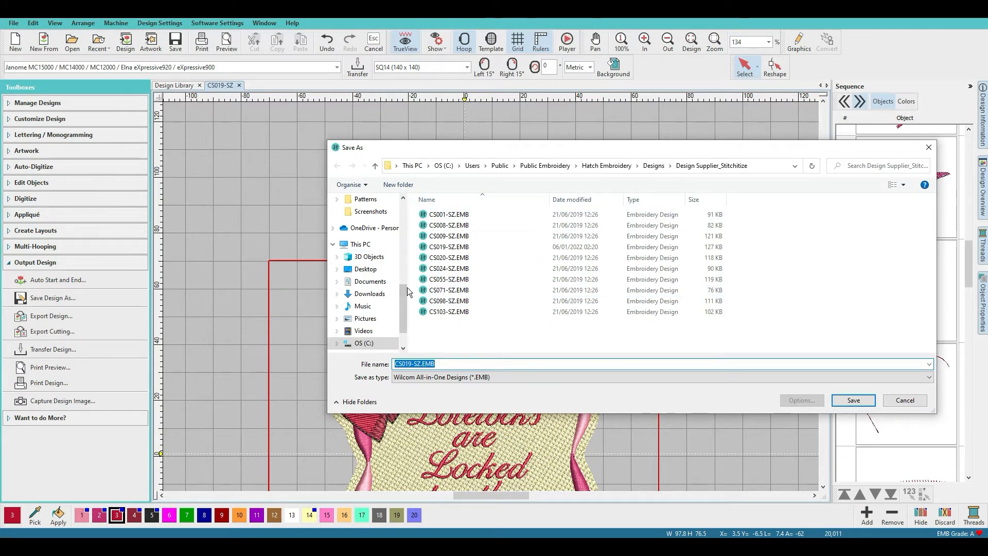
left_click_drag(404, 305, 399, 230)
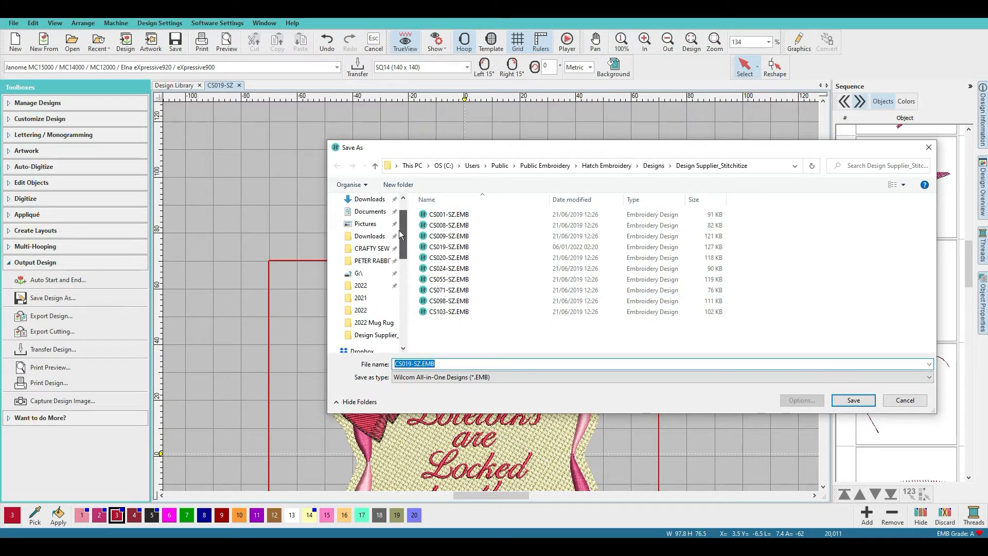
left_click(368, 311)
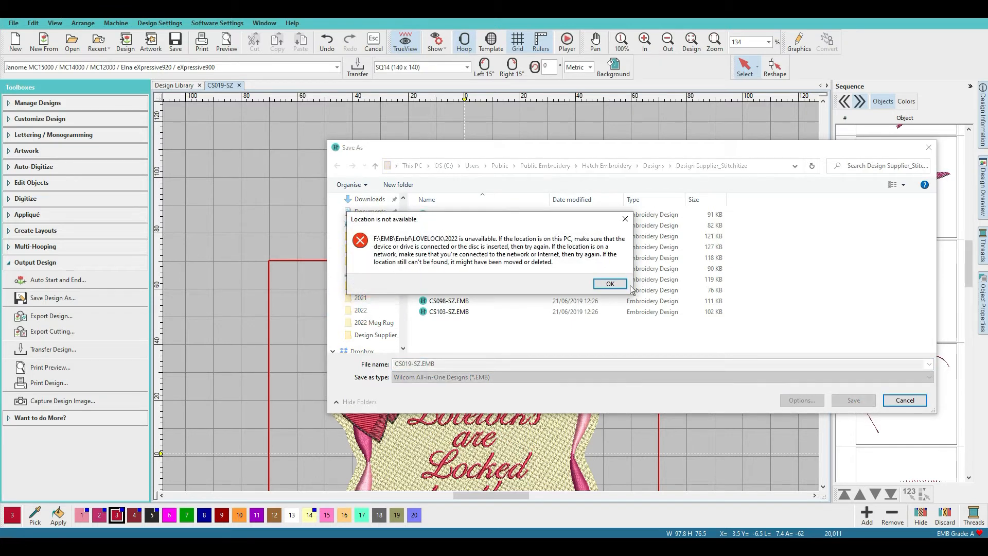
left_click(610, 283)
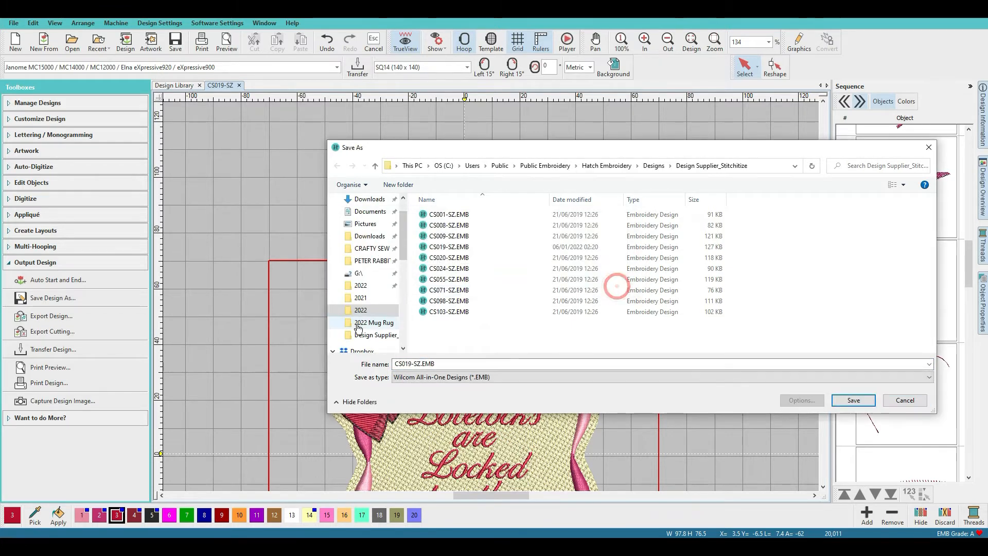
left_click(367, 286)
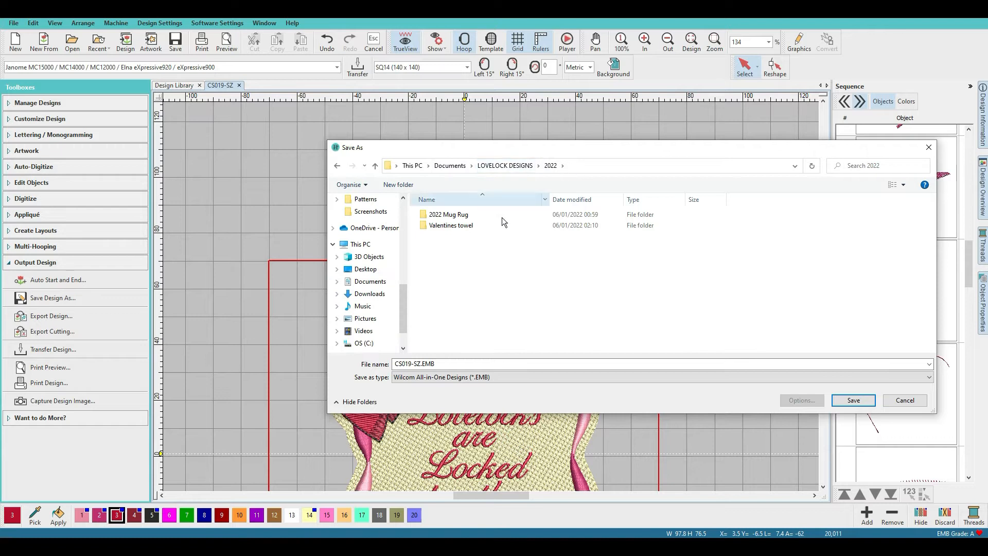
left_click(475, 226)
double_click(474, 226)
Name the file "Lovelock's towel" and save it as an EMB design in the Valentines towel folder
left_click(435, 364)
left_click_drag(435, 364, 394, 362)
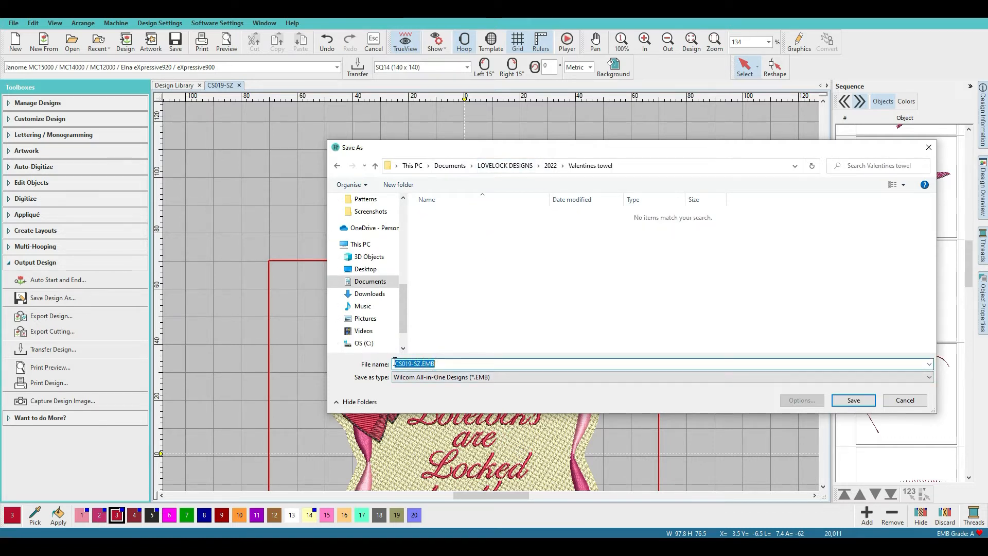
type("L")
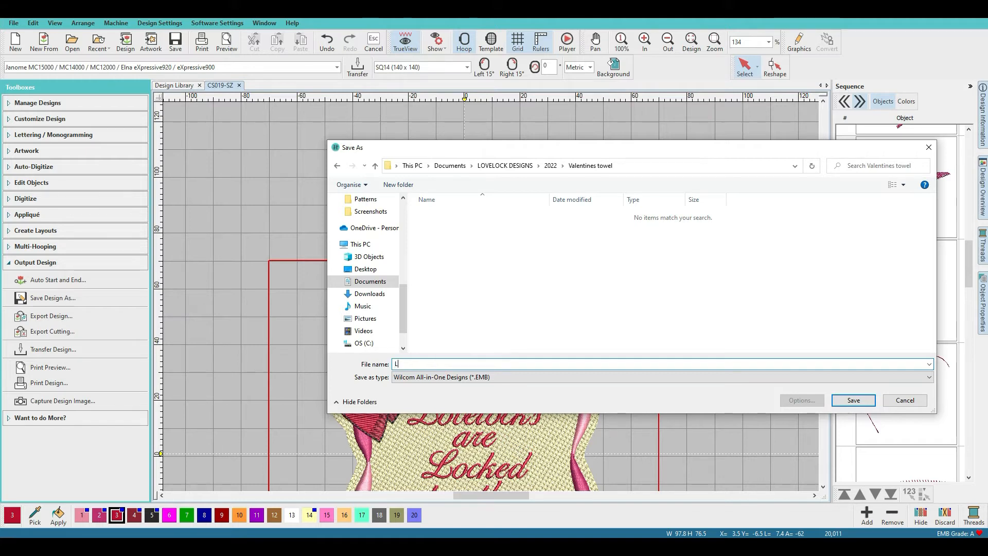
type("ovelock's")
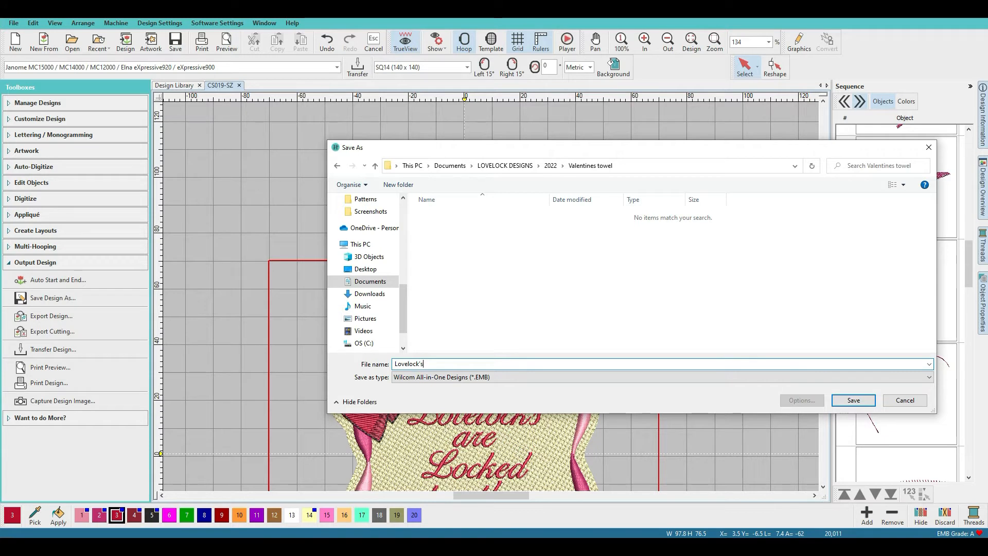
type(" towel")
key("Return")
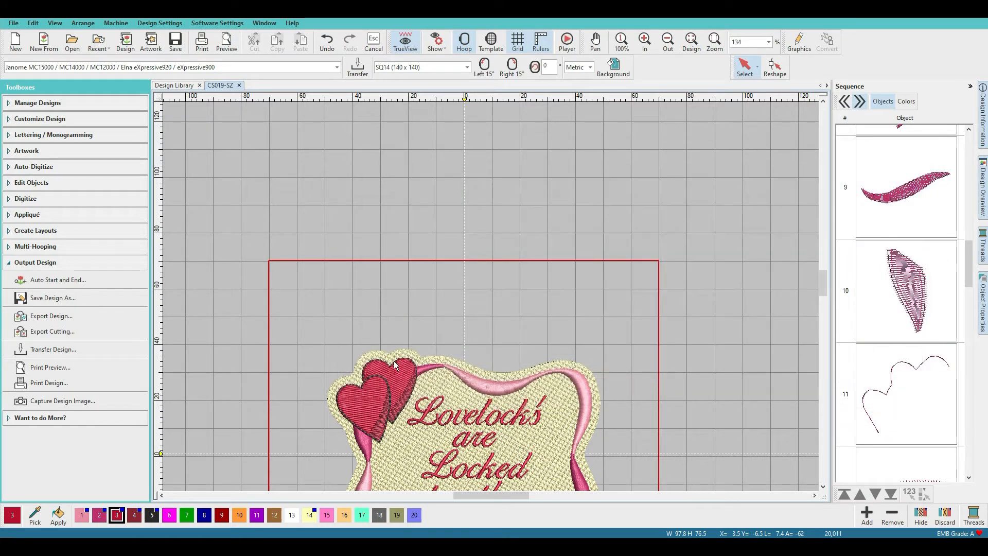
scroll(491, 296, "down", 4)
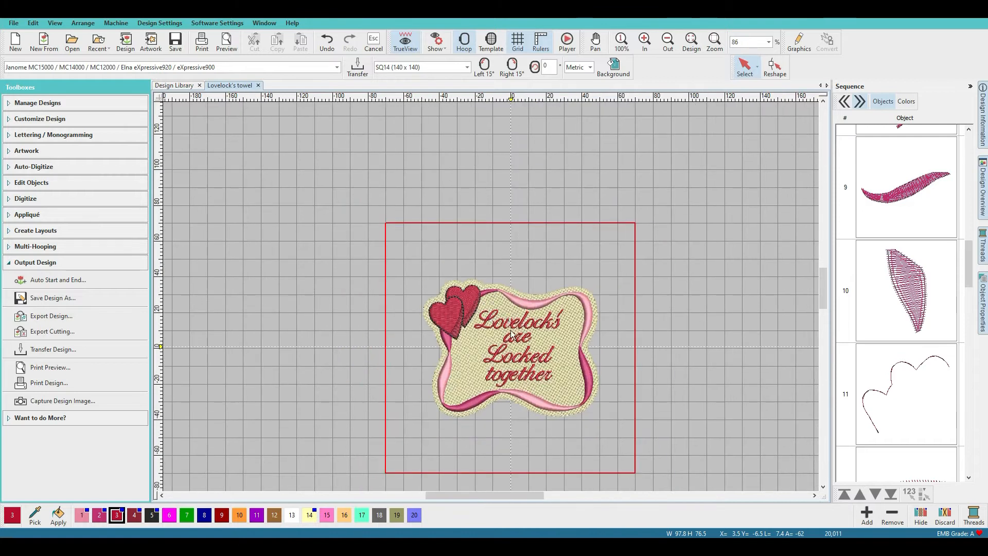
scroll(491, 296, "up", 2)
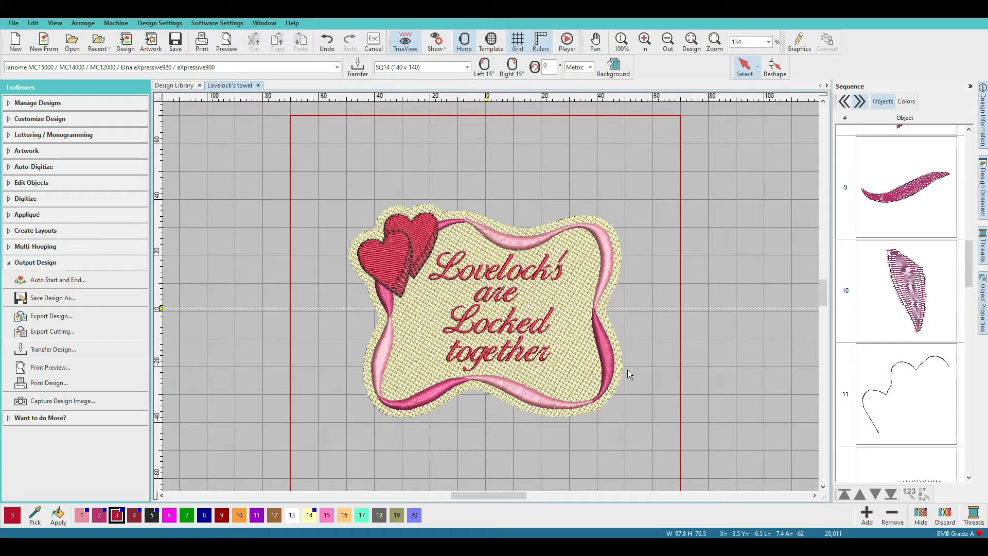
scroll(491, 296, "down", 2)
scroll(504, 330, "up", 4)
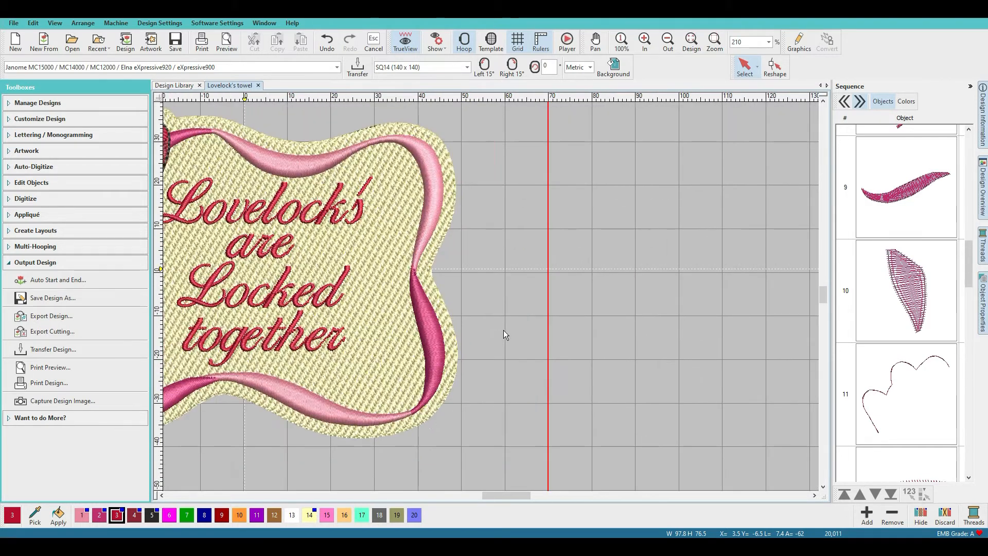